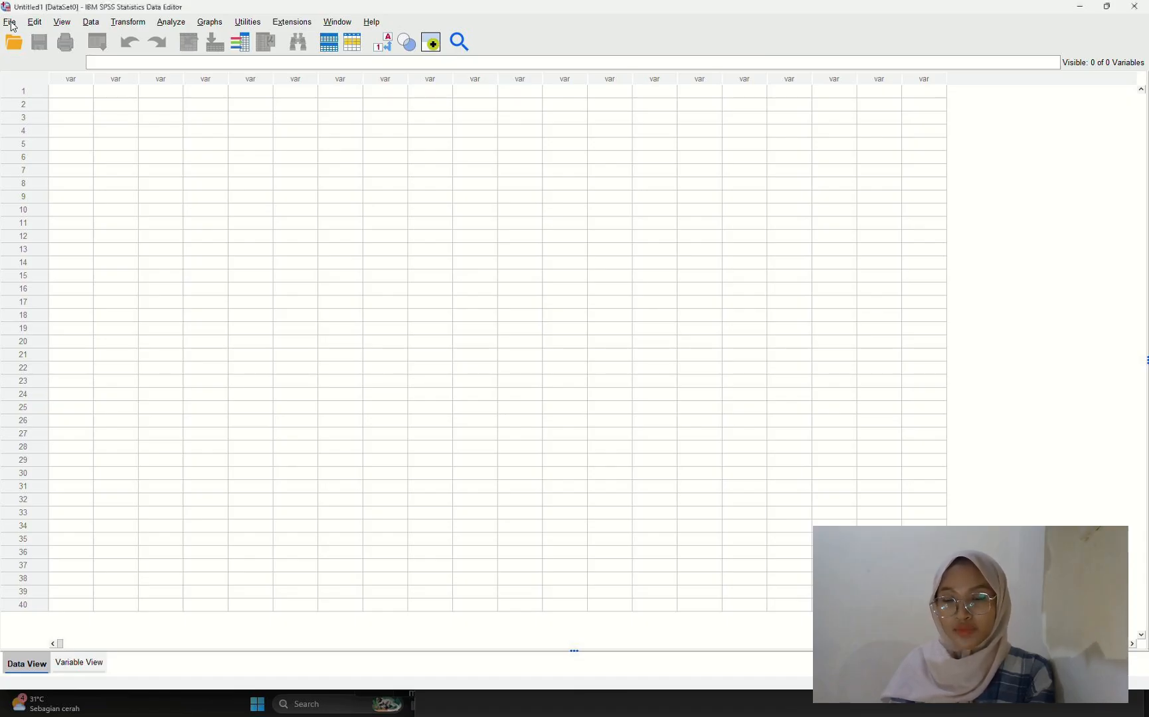
Step: Start opening a data file from USB Drive (E:), with the file type set to Excel
click(10, 23)
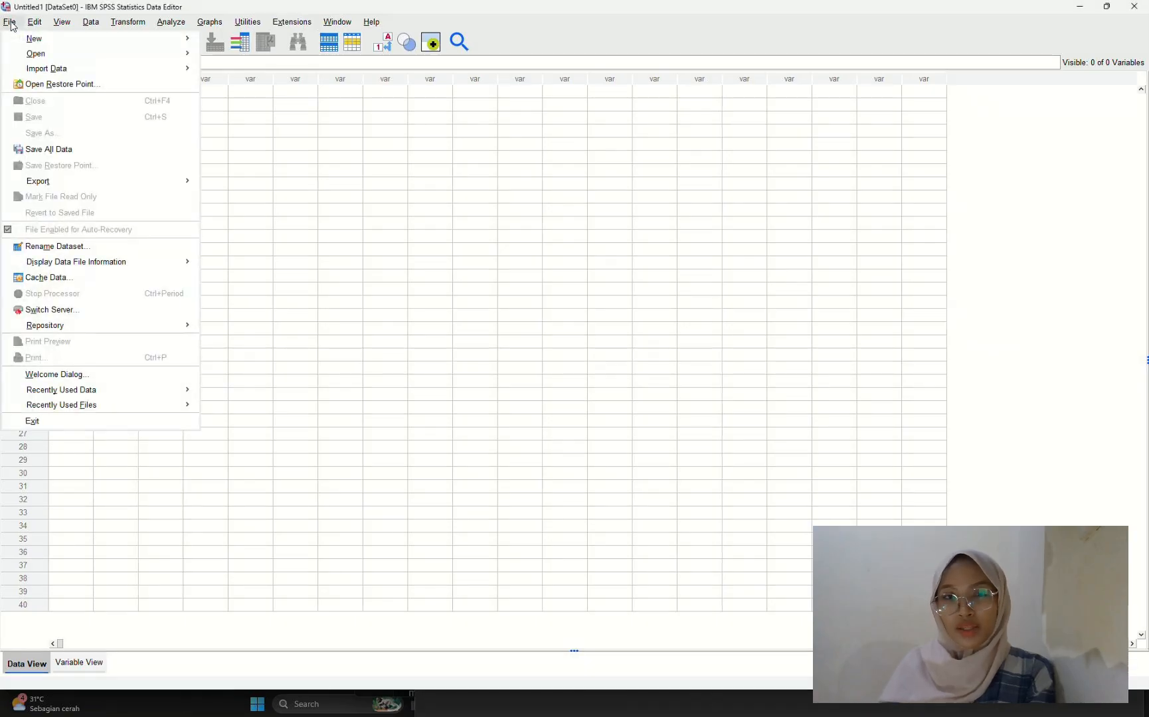
mouse_move(89, 55)
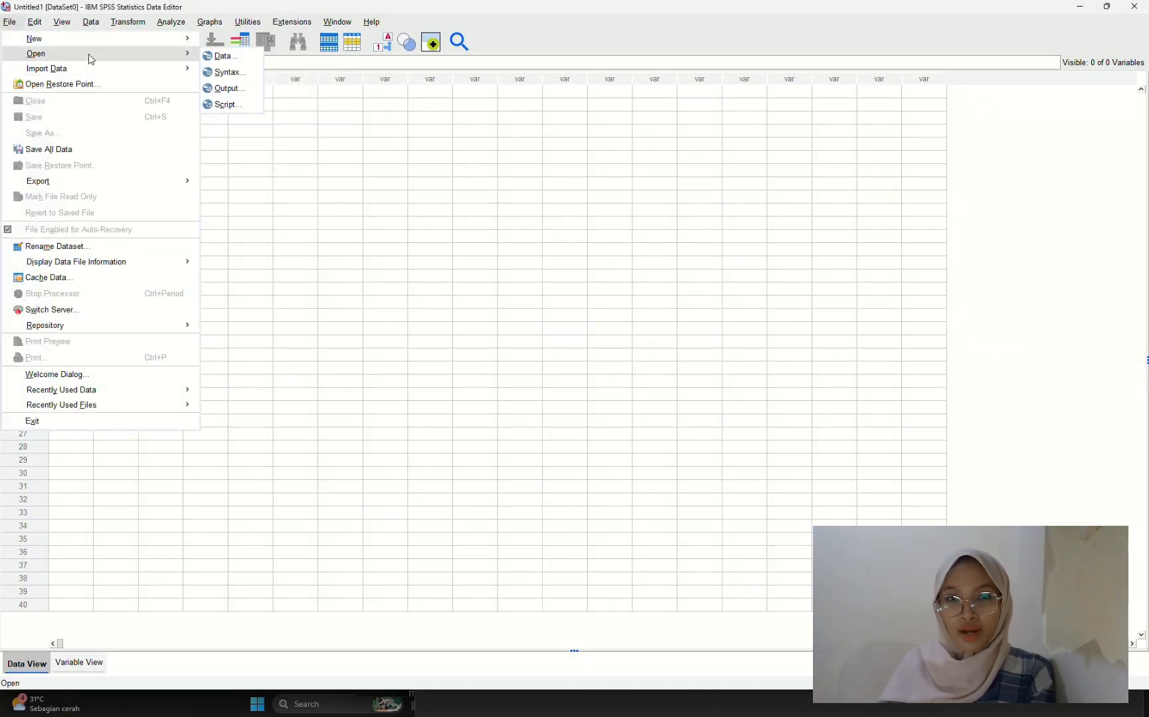
click(219, 56)
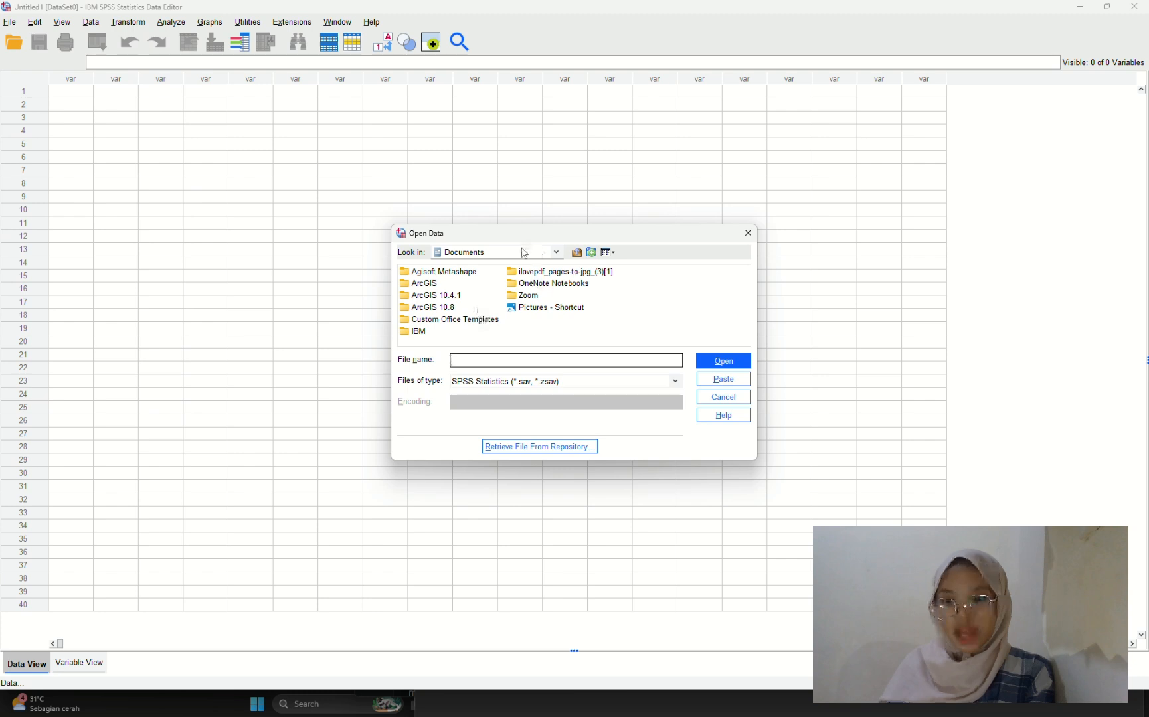
click(525, 253)
click(492, 326)
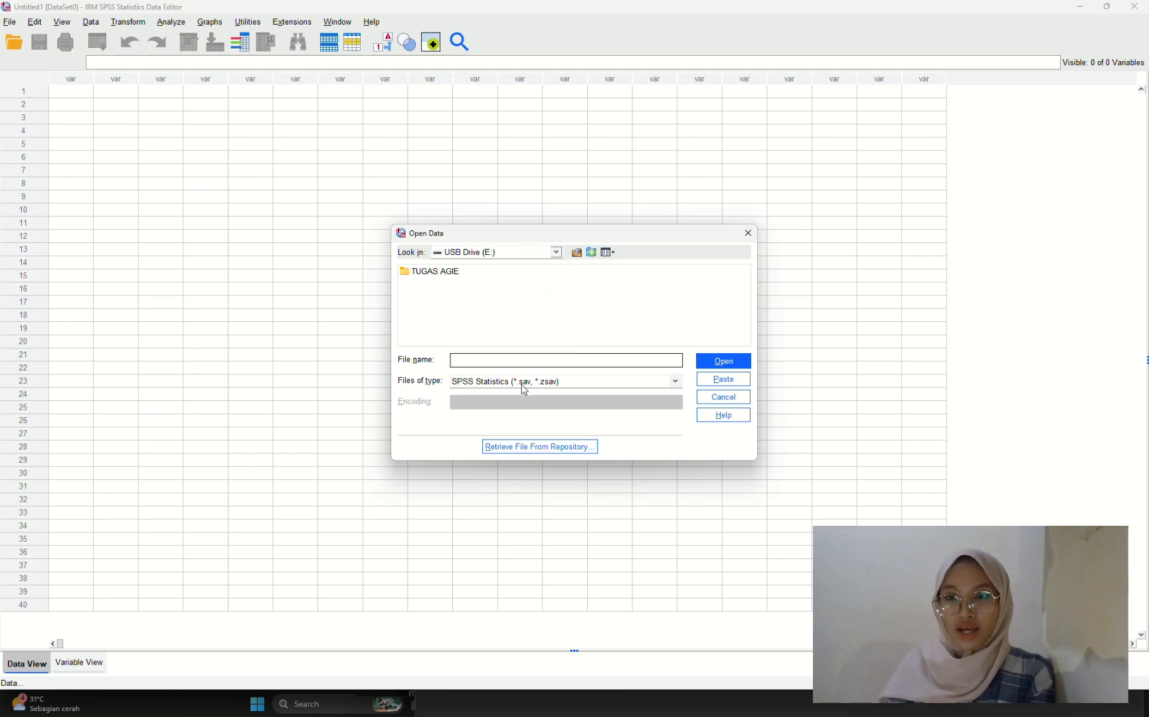
click(523, 384)
click(509, 419)
Step: Import Sheet1 of Data_Praktikan_2025.xlsx from the LAPRAK folder inside SMT 5, reading variable names from the first row
double_click(441, 272)
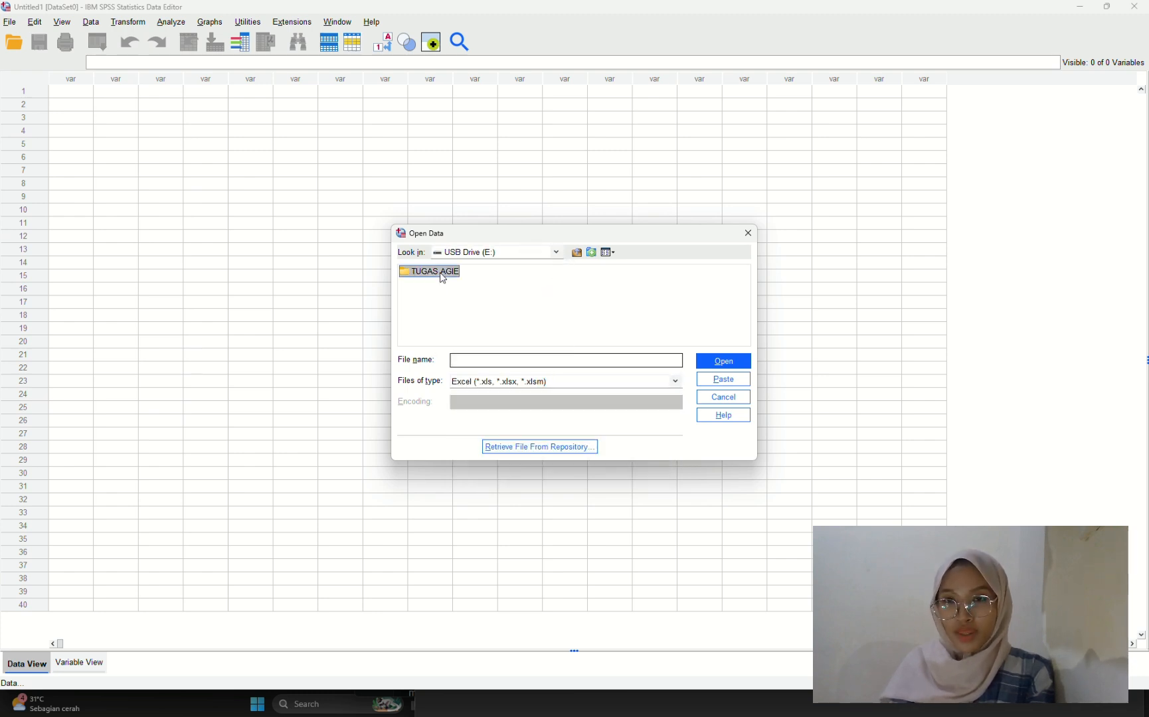
click(433, 272)
double_click(433, 272)
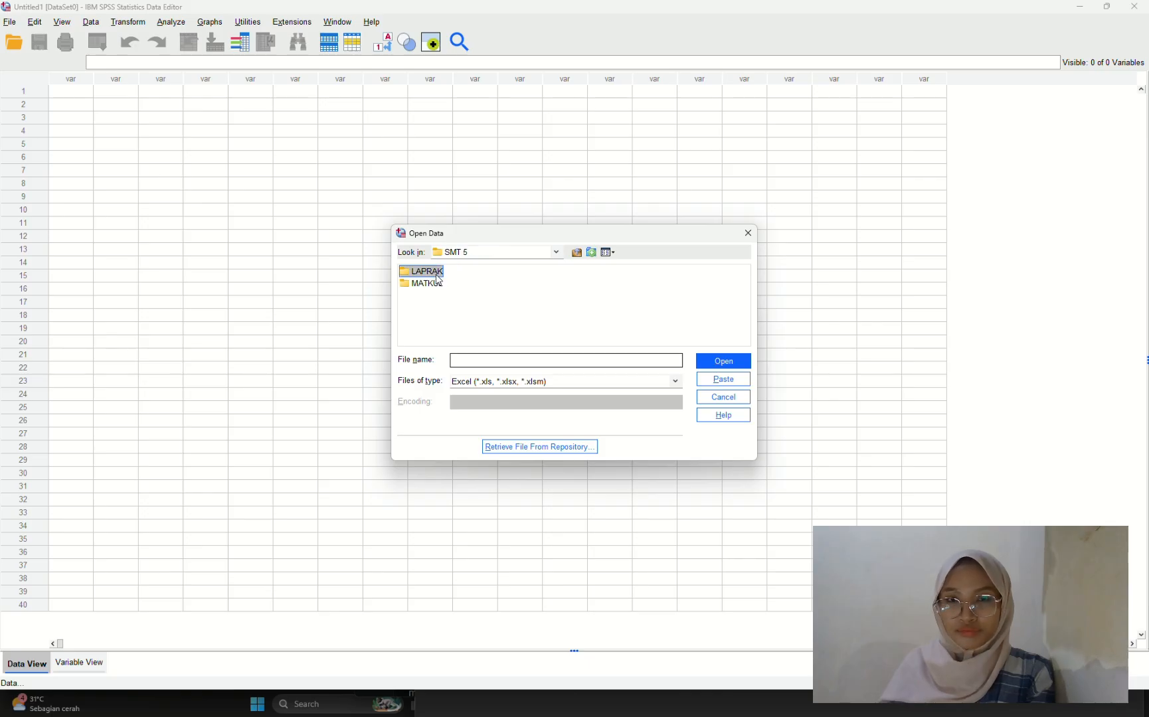
double_click(436, 274)
click(435, 284)
click(724, 361)
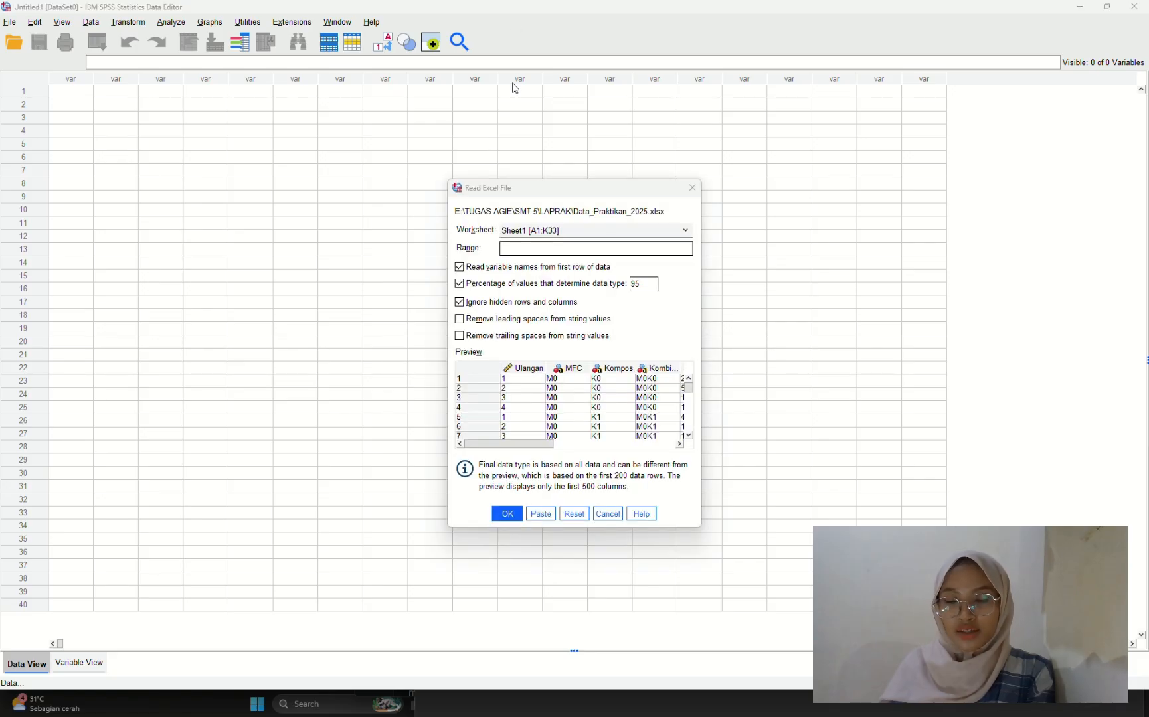
click(514, 513)
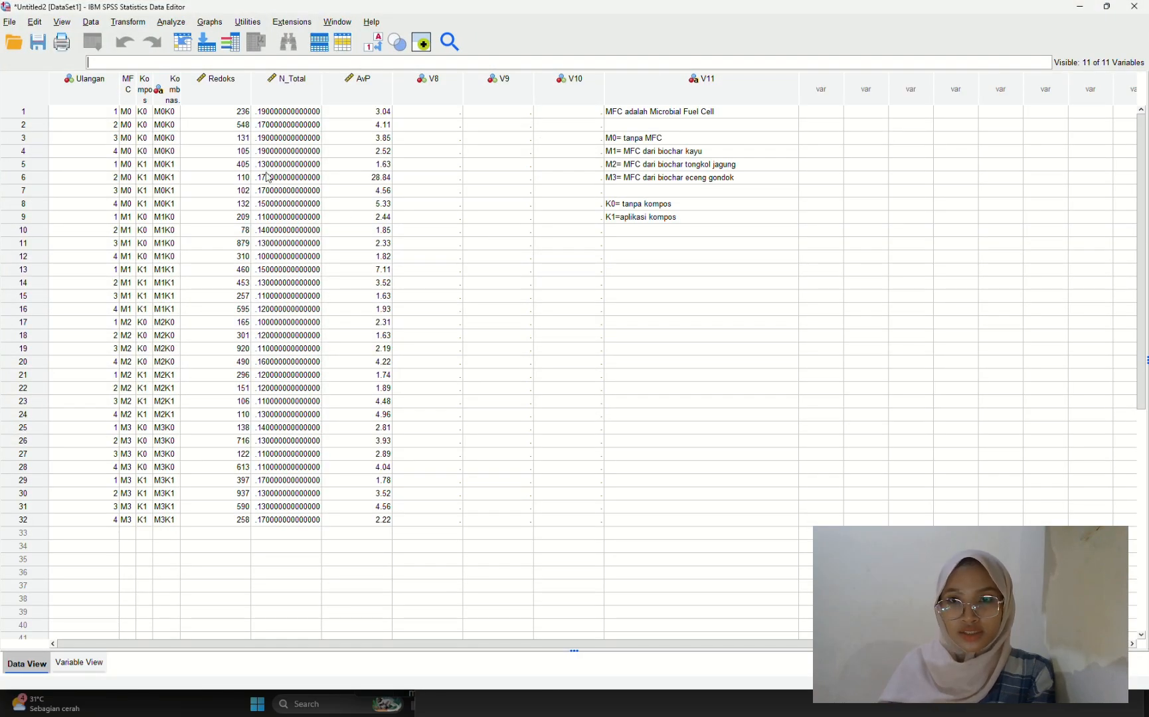
Step: Set the type of the Ulangan variable to String in the variable definitions
click(513, 25)
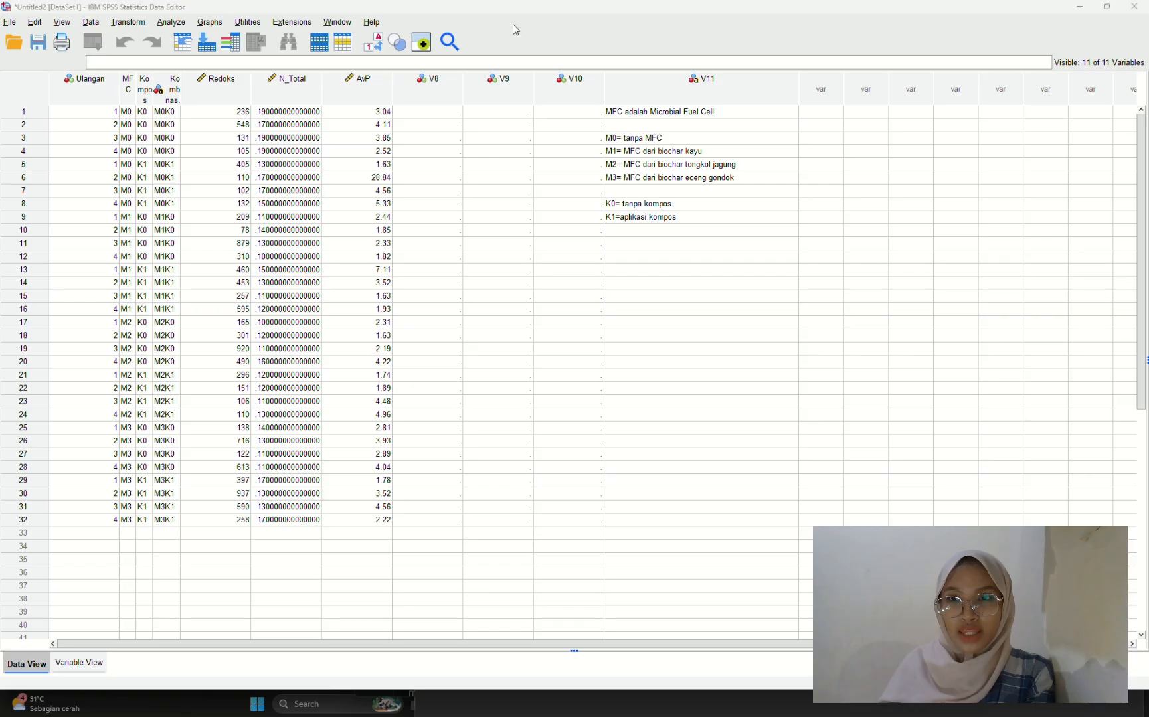
click(104, 662)
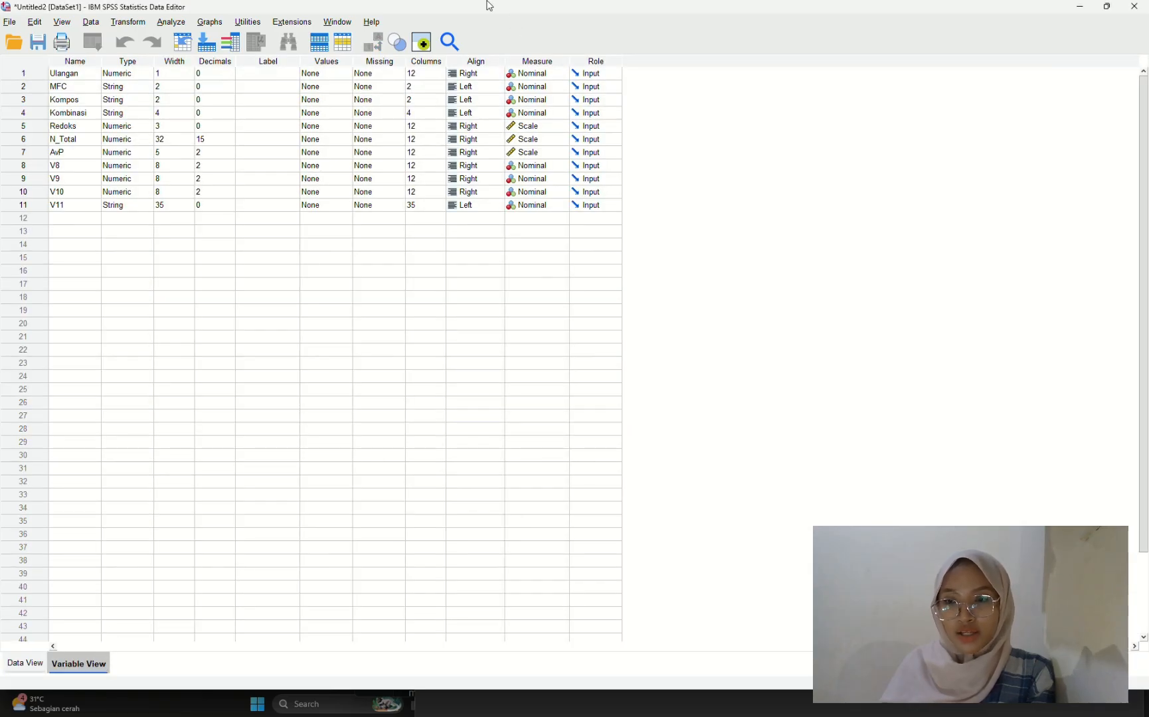
click(511, 22)
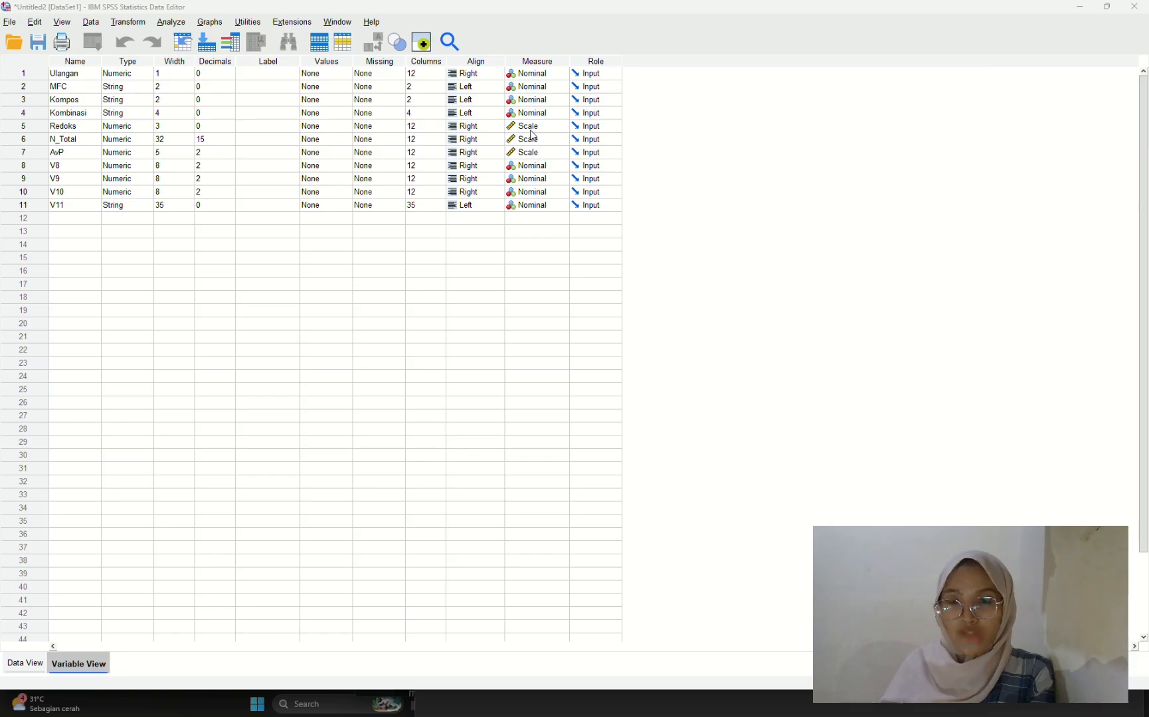
click(140, 76)
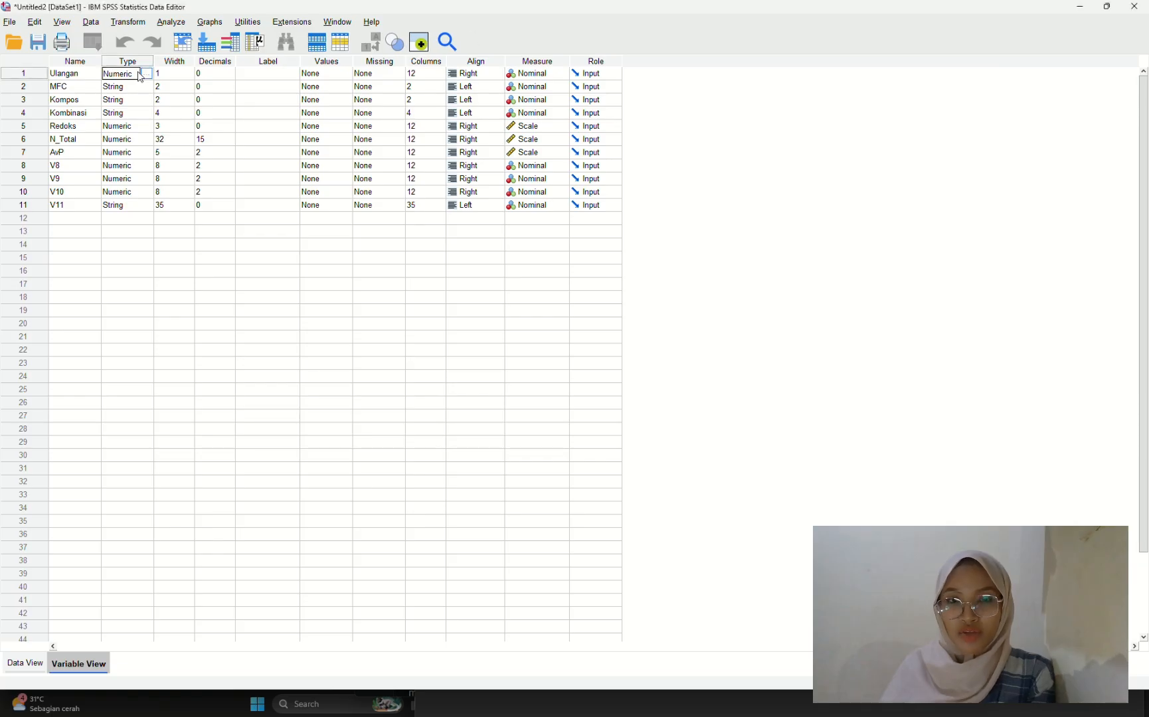
click(144, 73)
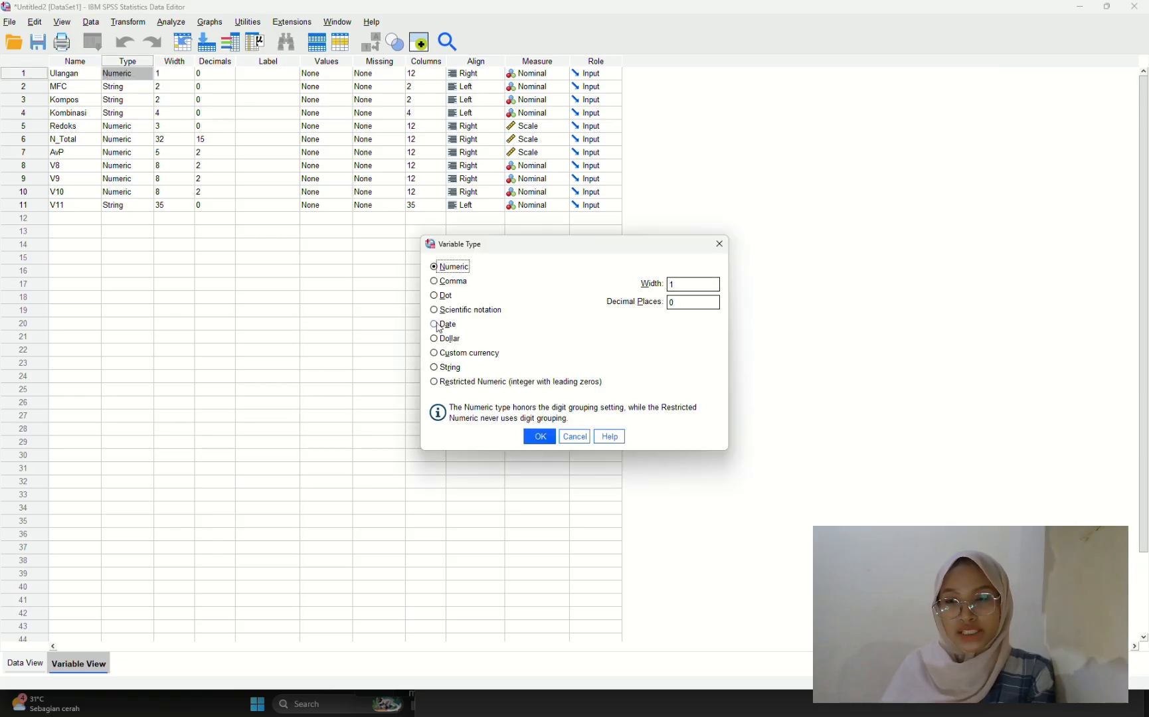
click(450, 368)
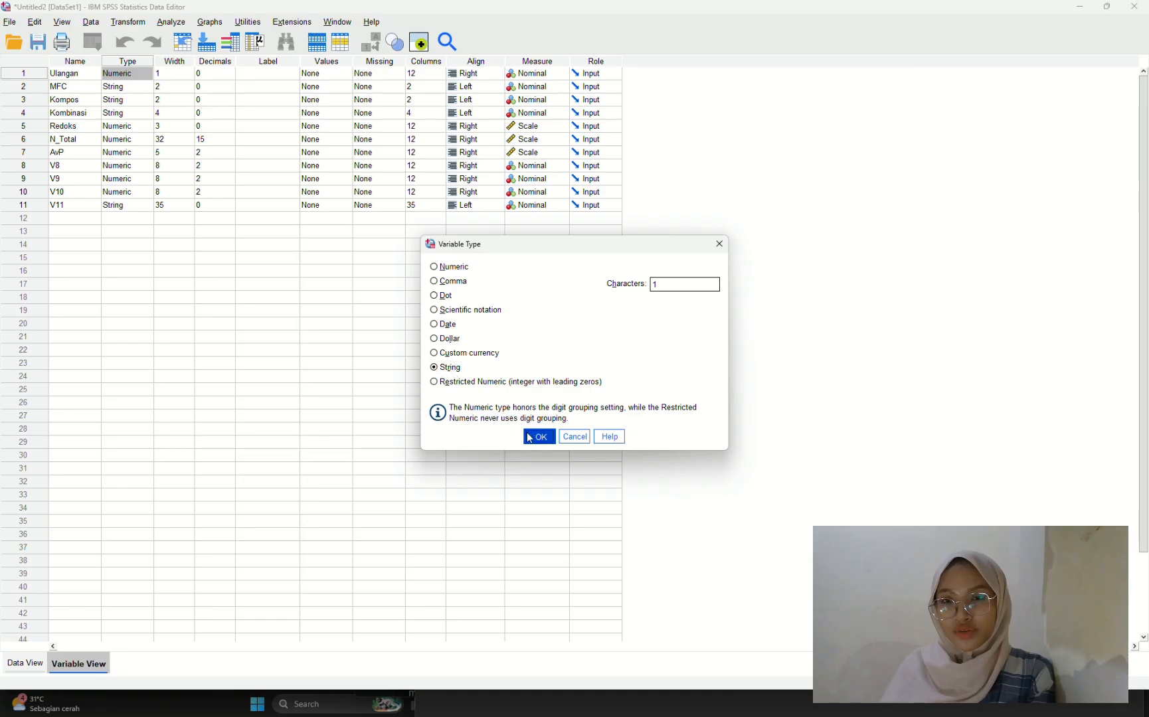
click(529, 438)
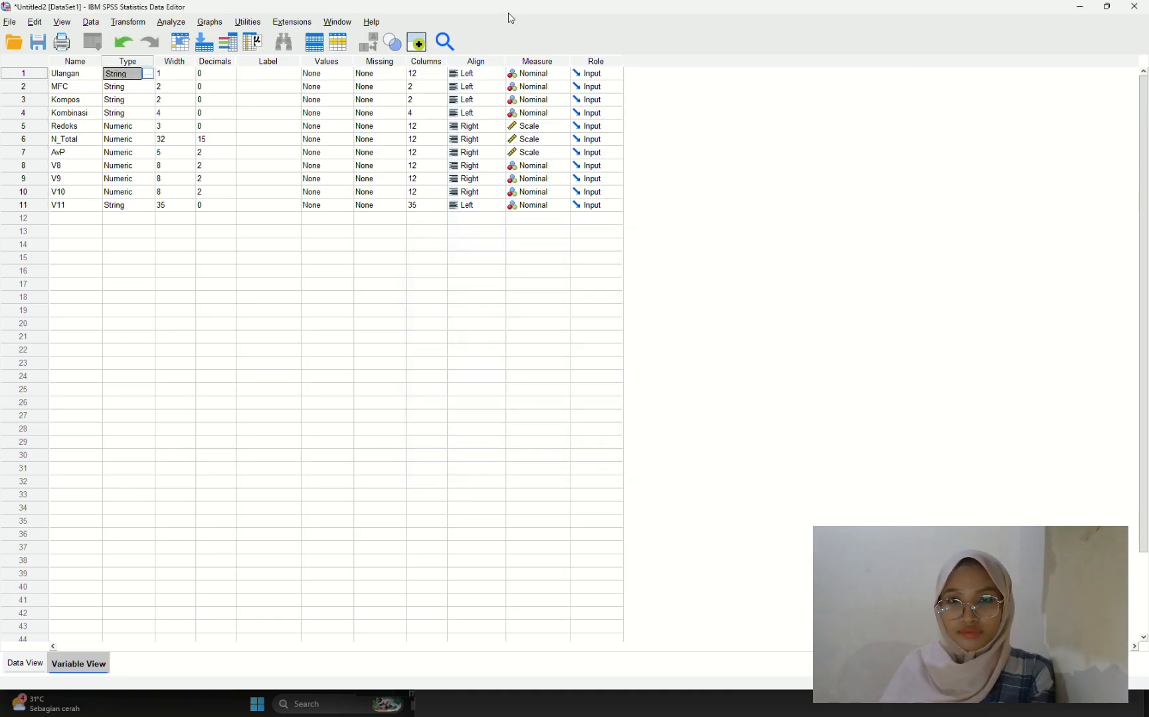
Step: Run a one-sample Kolmogorov-Smirnov test against the normal distribution on Redoks, N_Total and AvP
click(29, 665)
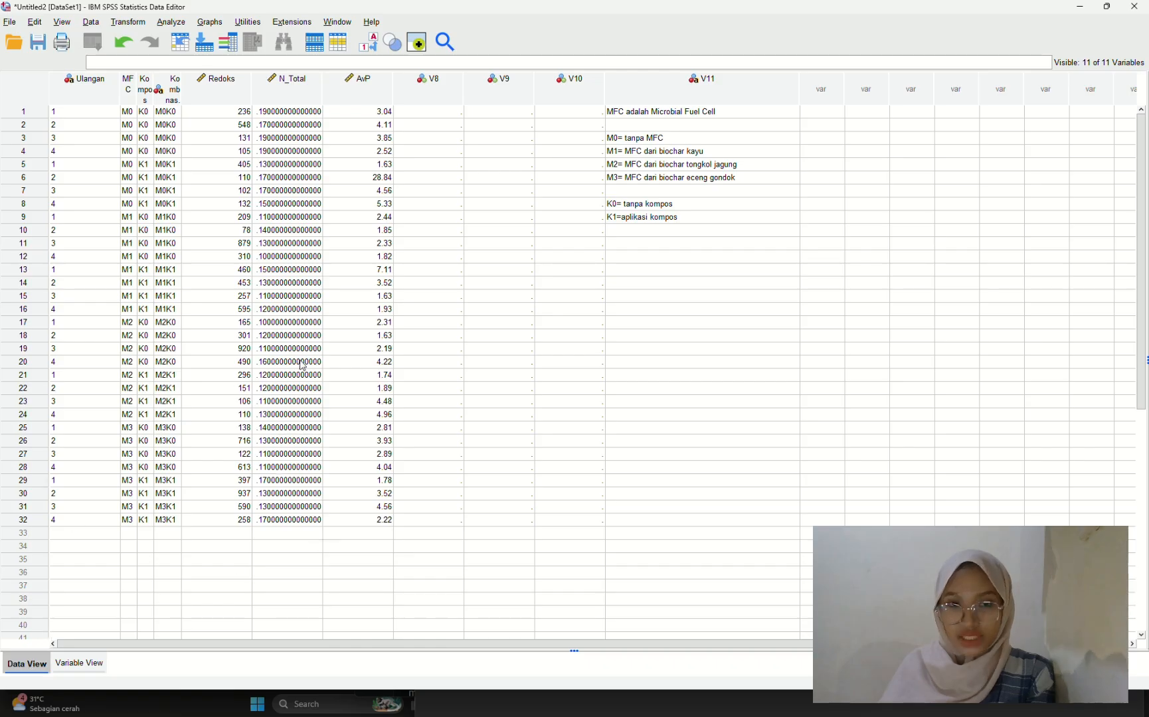
click(176, 23)
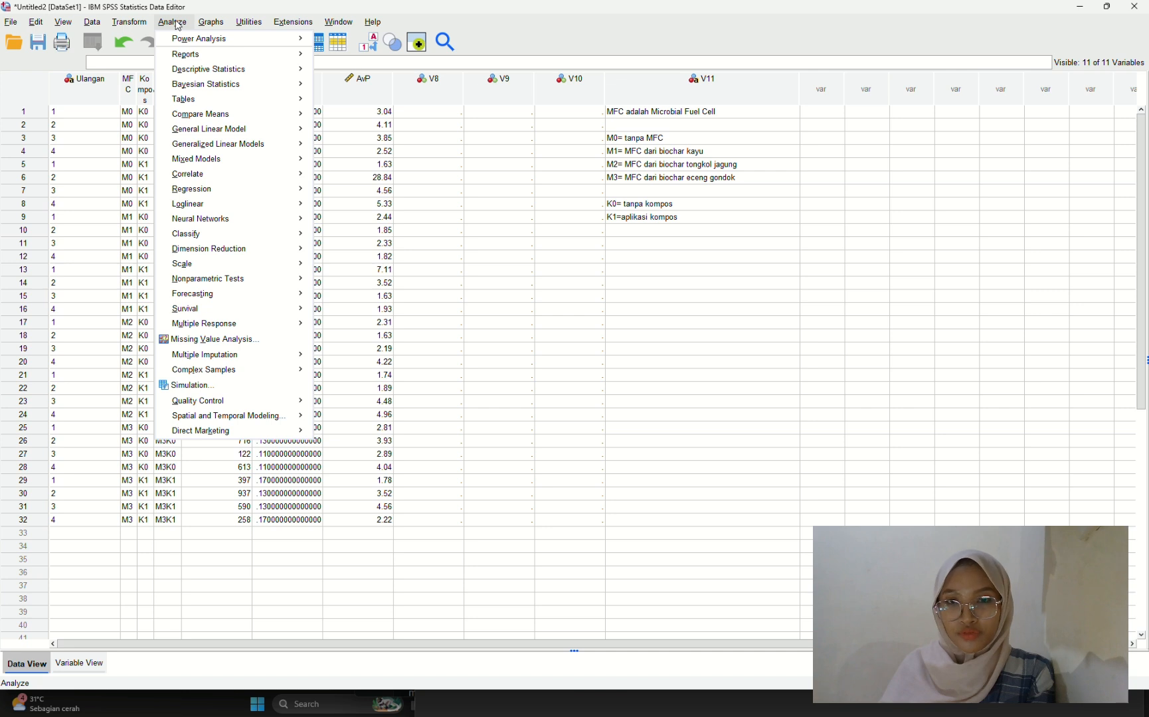
mouse_move(243, 284)
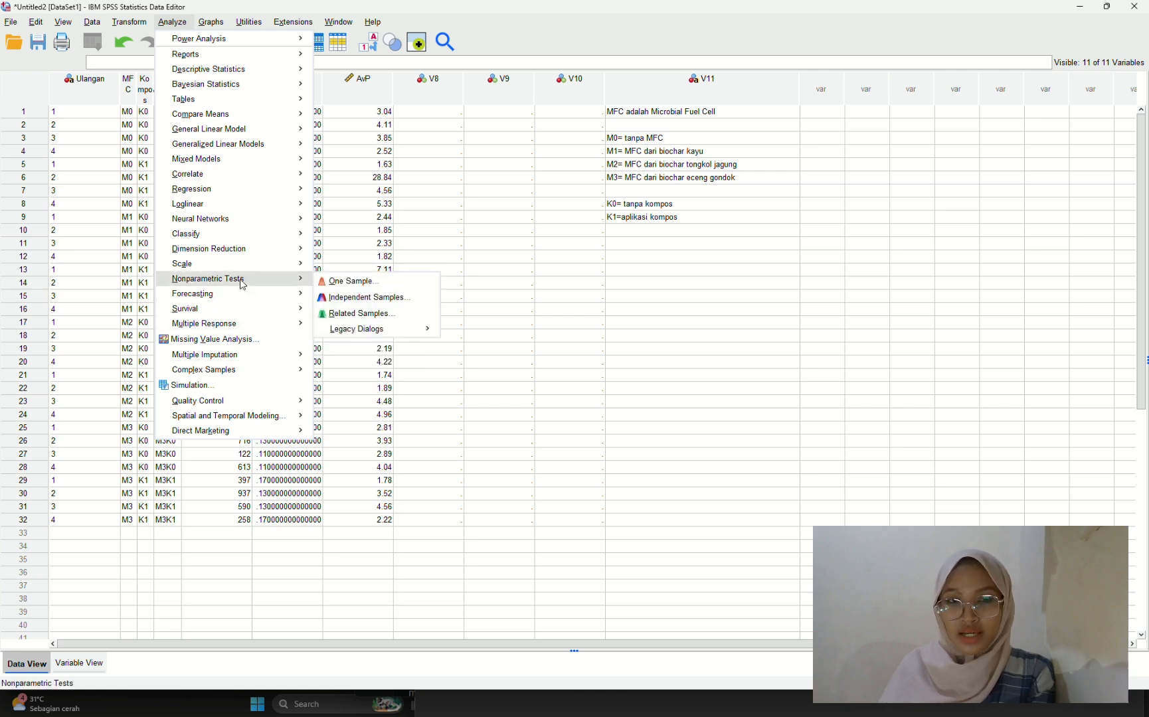
mouse_move(373, 335)
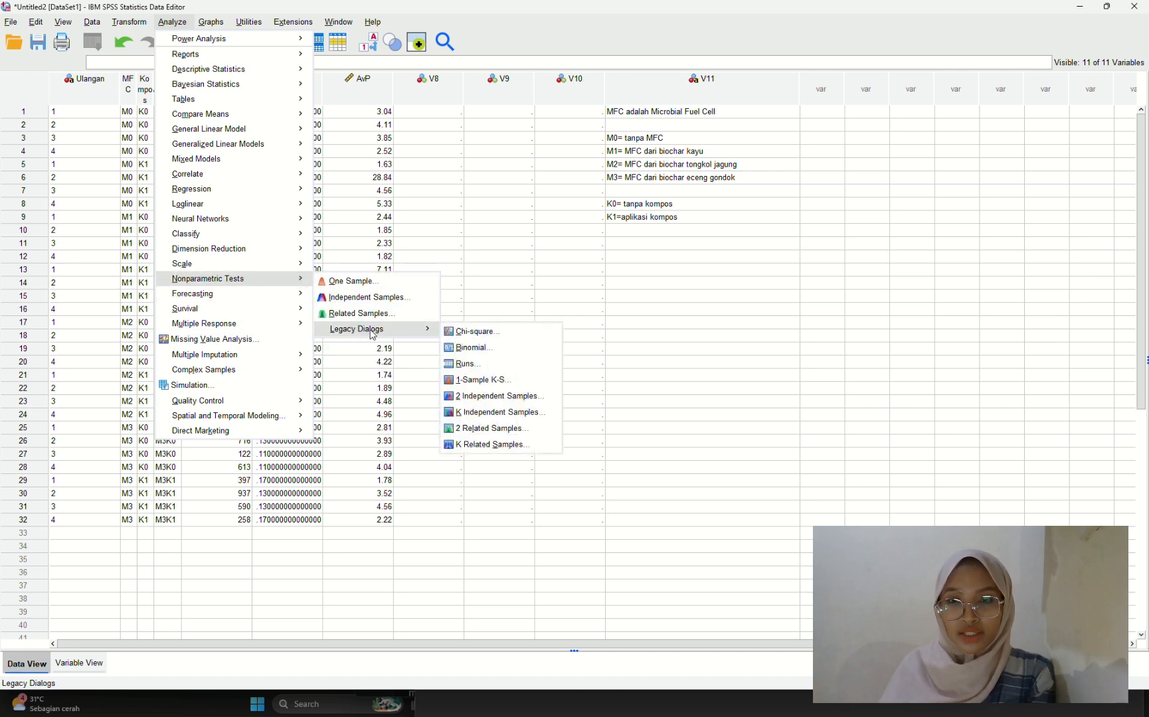
click(469, 377)
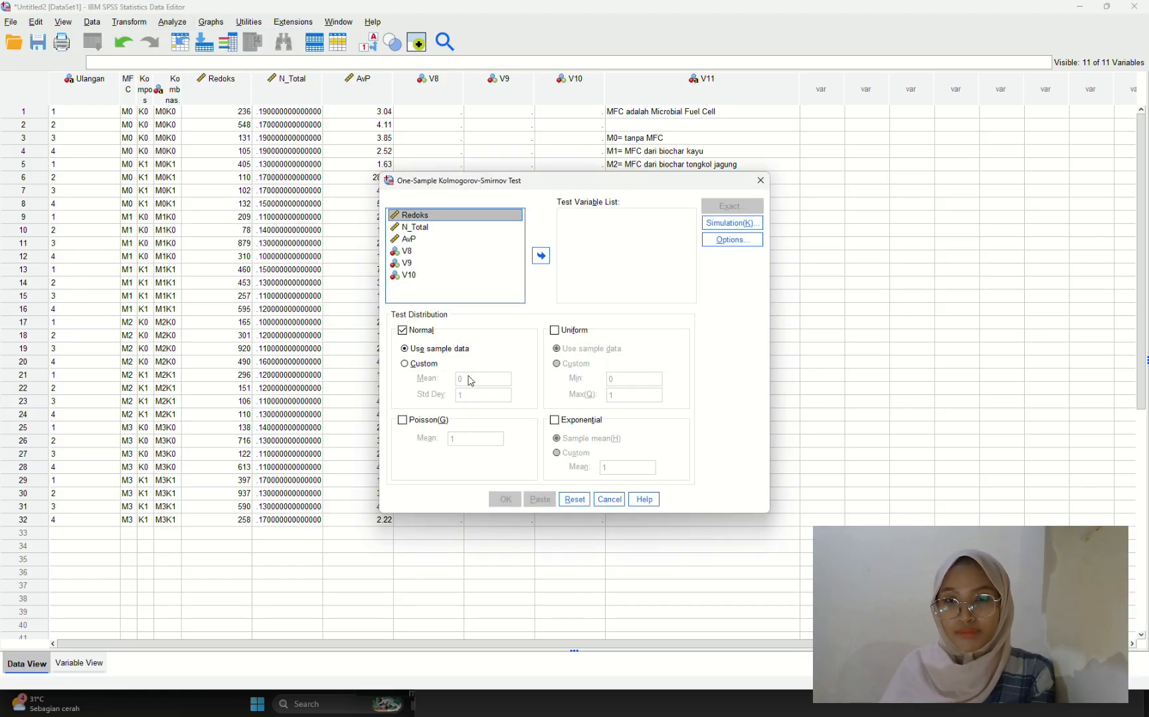
click(520, 30)
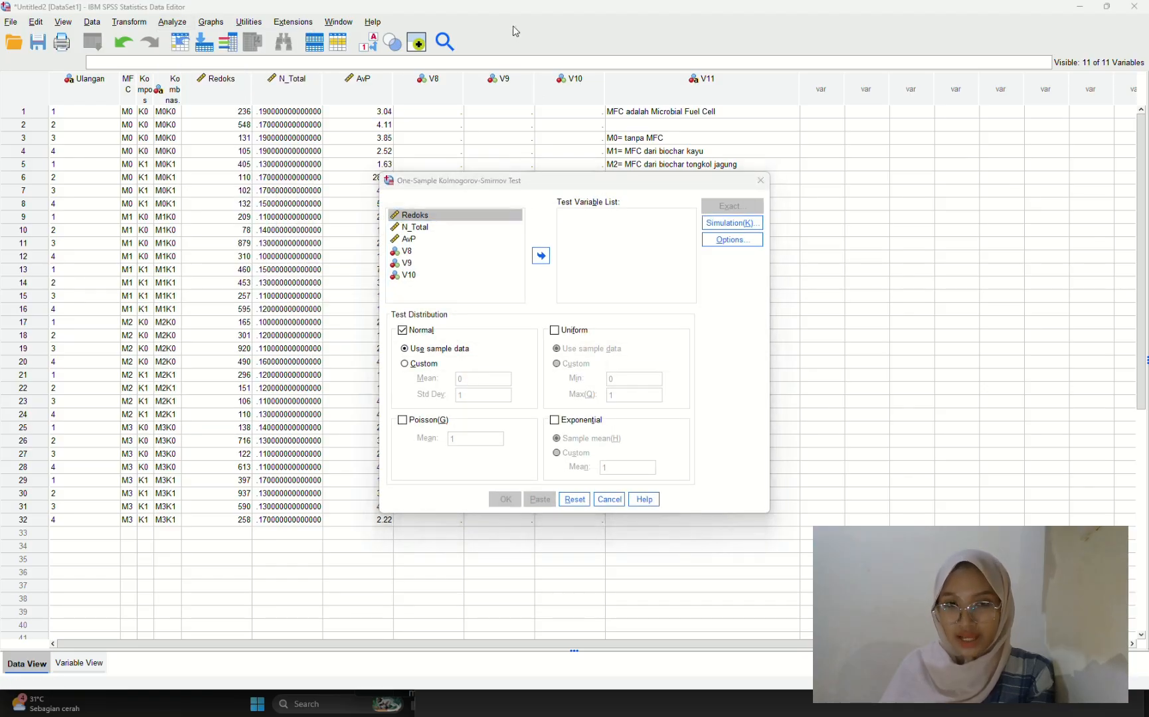
click(405, 217)
shift+click(403, 232)
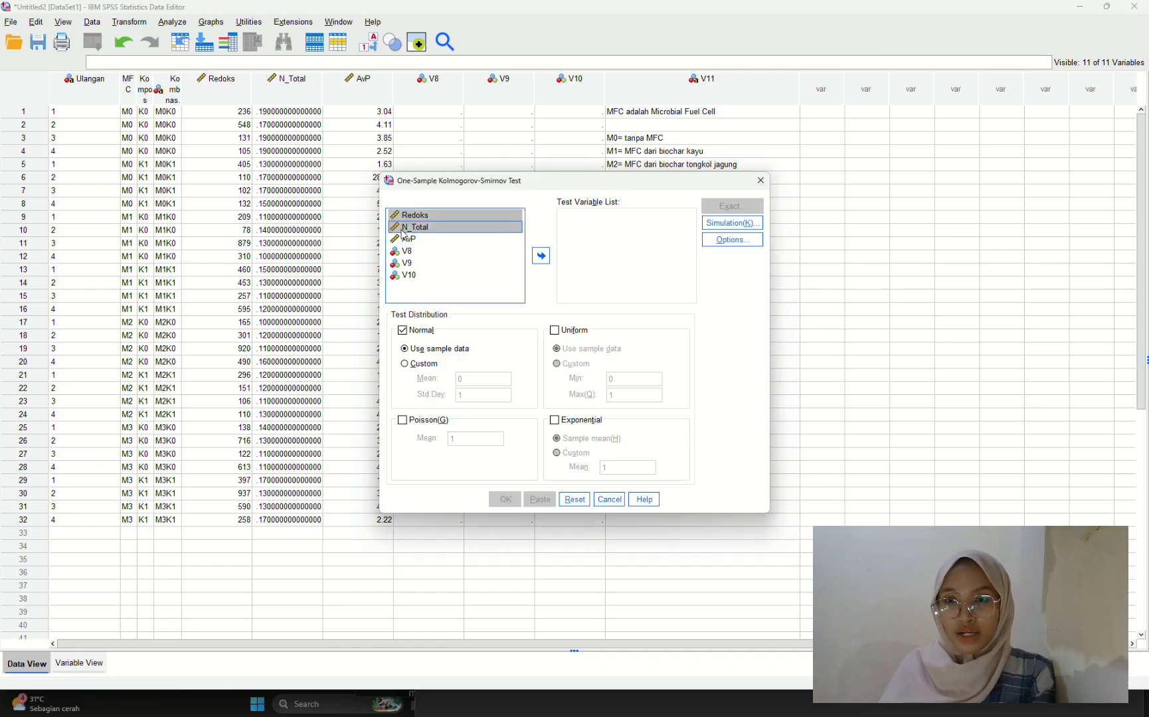
shift+click(403, 240)
click(541, 255)
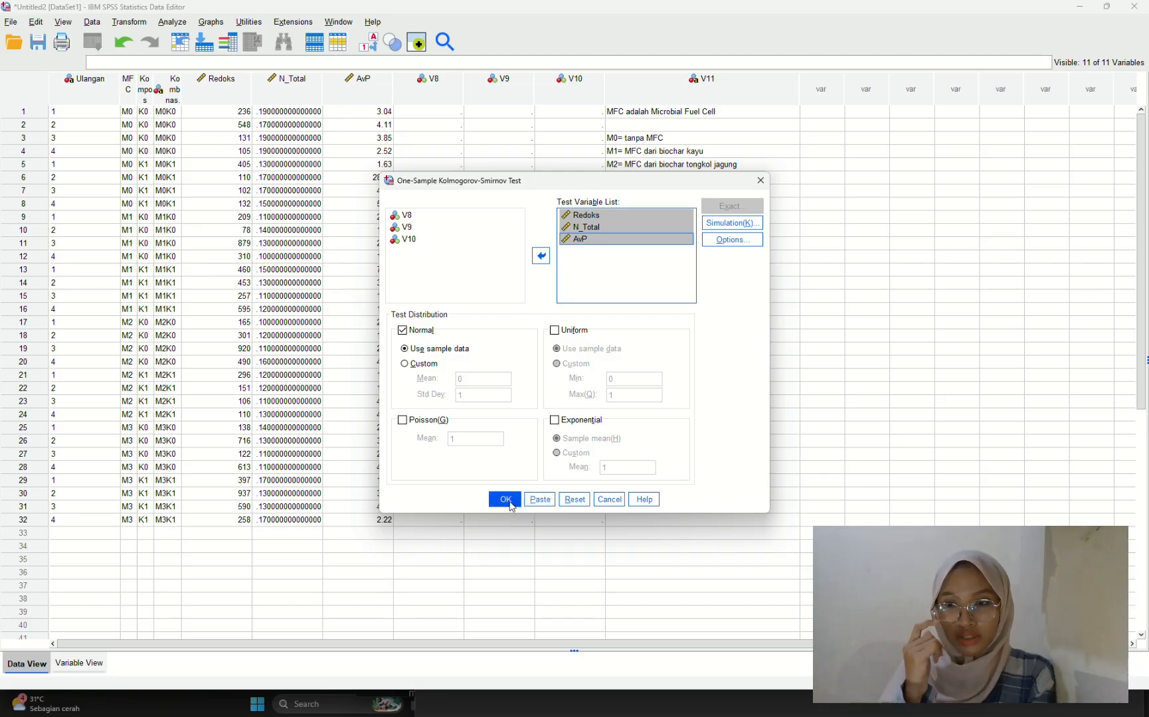
click(508, 503)
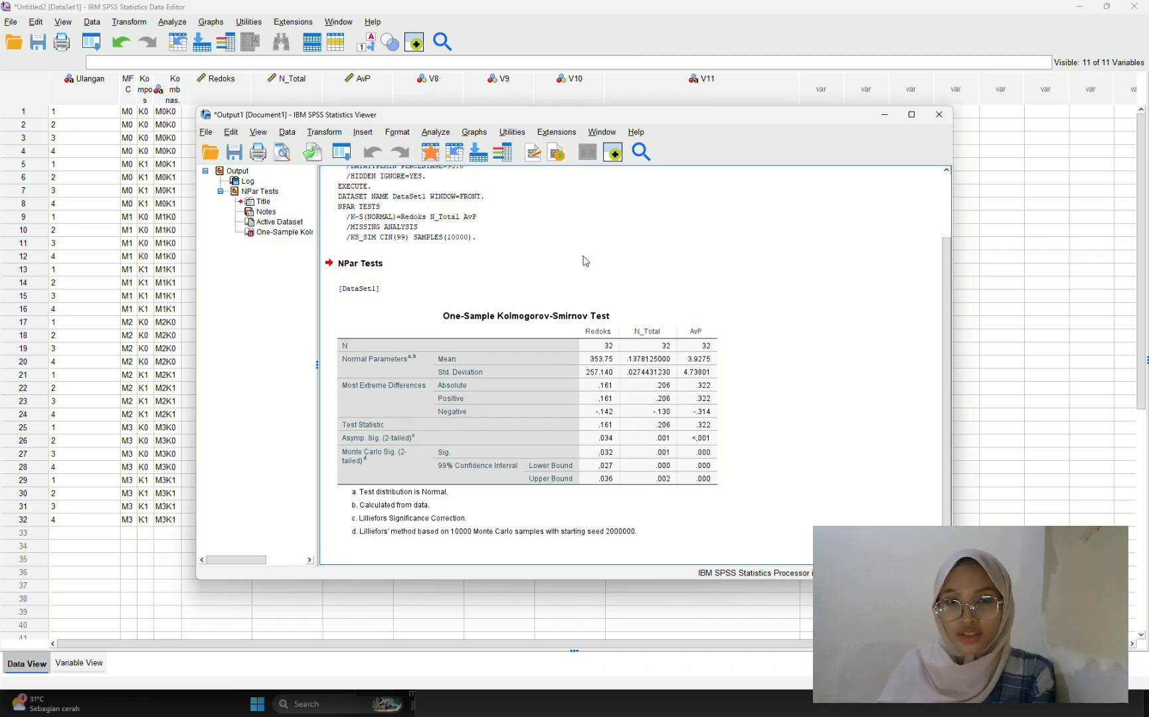
Step: Examine the significance values in the Kolmogorov-Smirnov output table, and return to the data
click(510, 18)
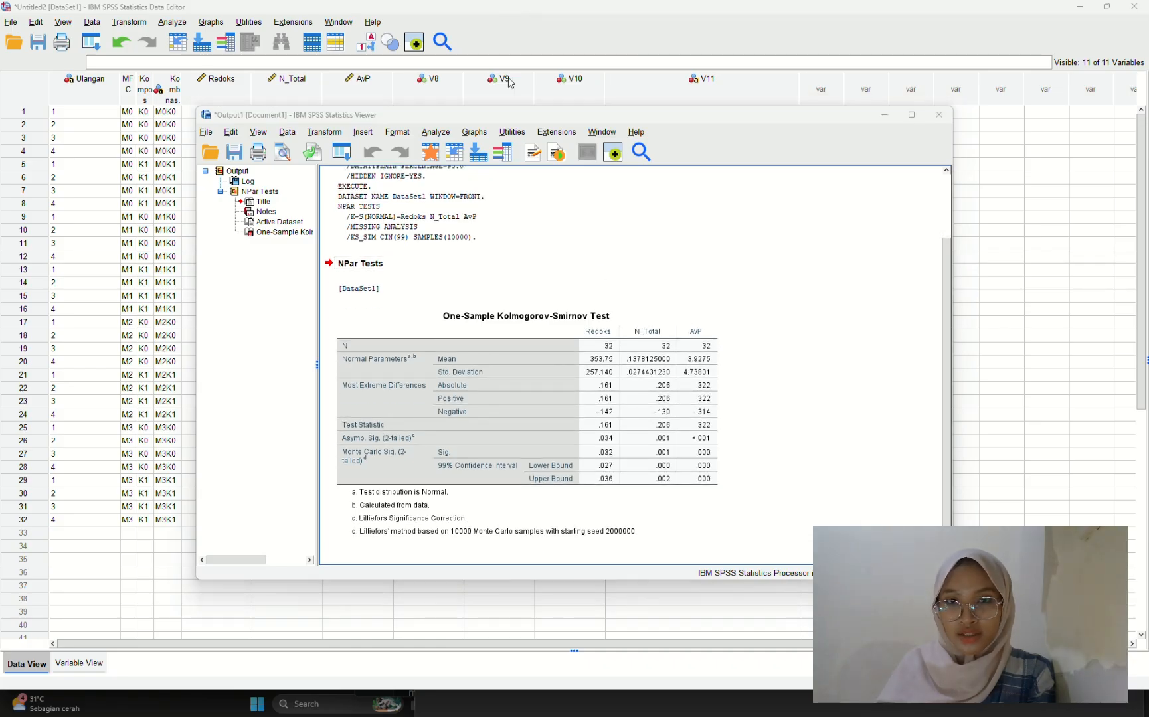
click(614, 406)
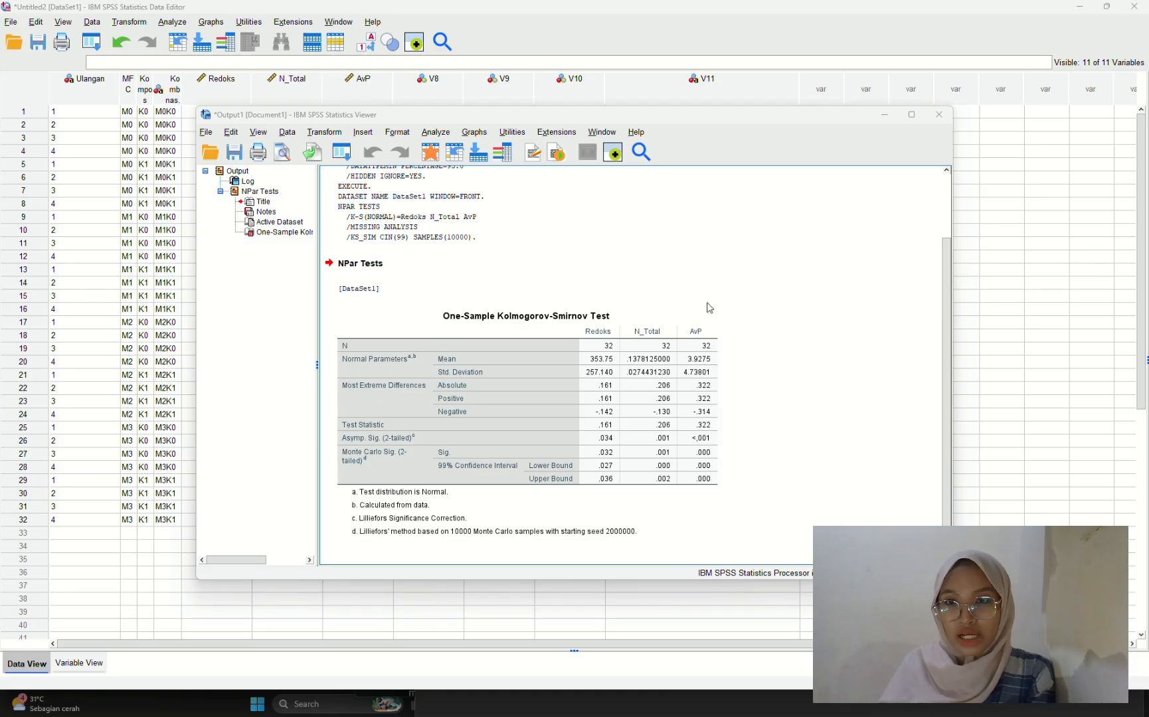
click(881, 118)
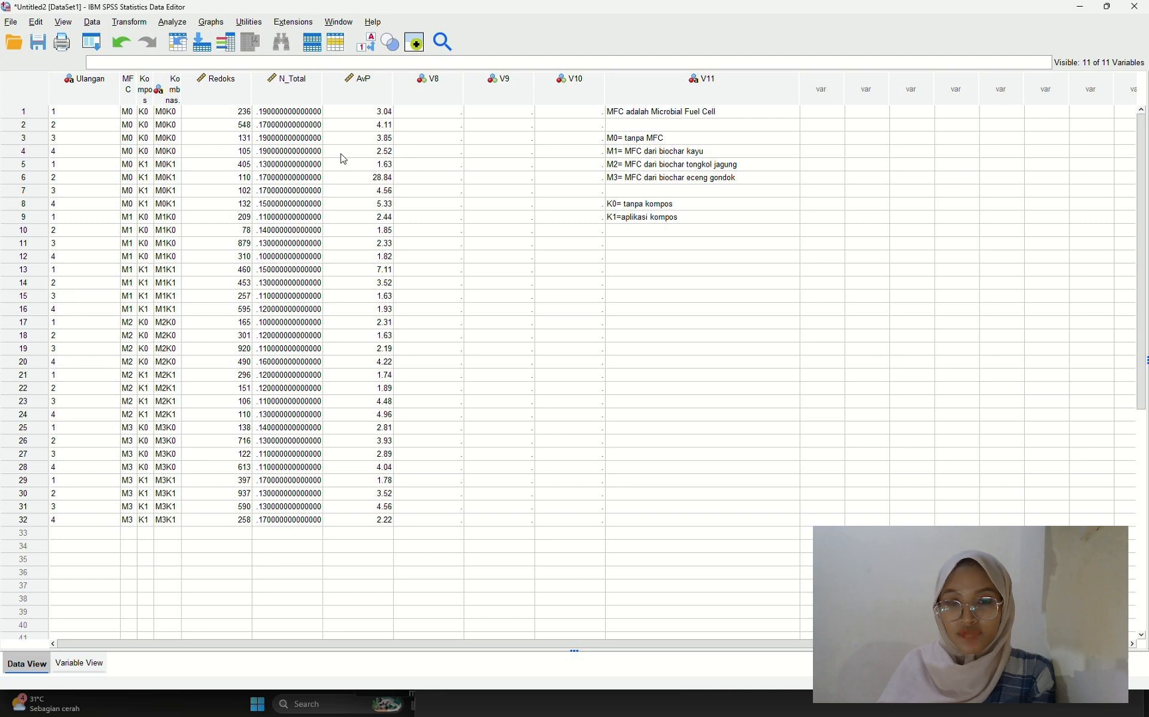
Step: Set up a new computed variable with N_Total1 as its target variable name
click(133, 24)
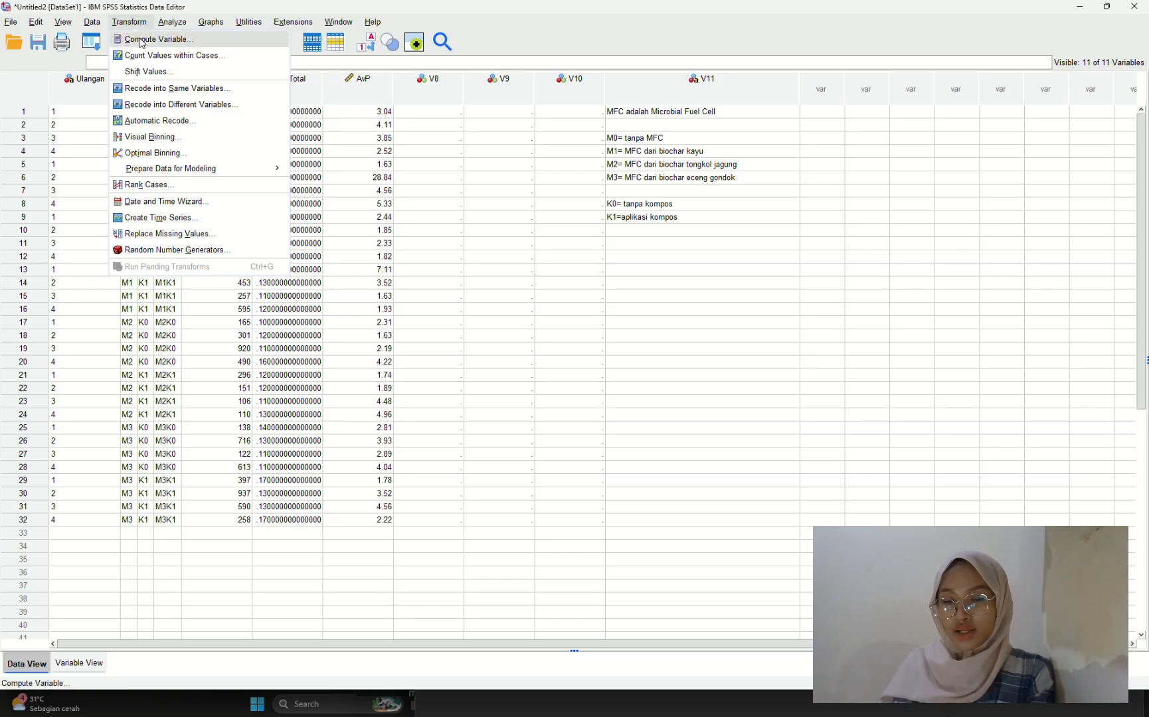
click(142, 41)
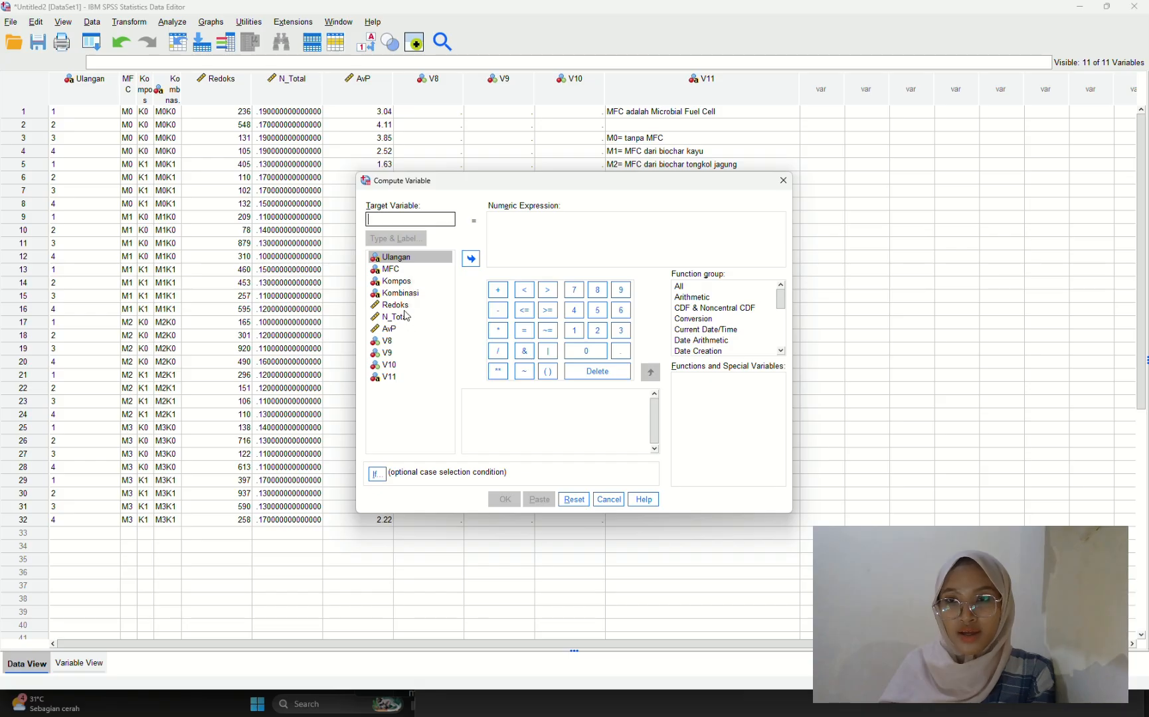
click(427, 219)
text(N)
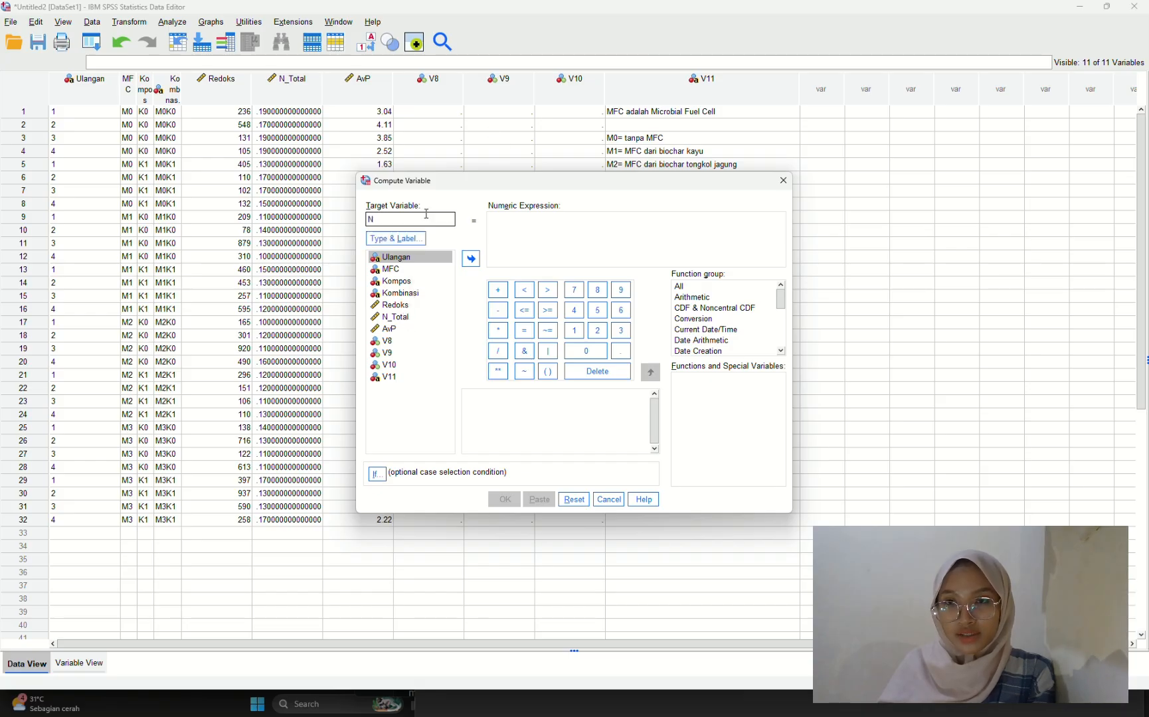
text(_Total1)
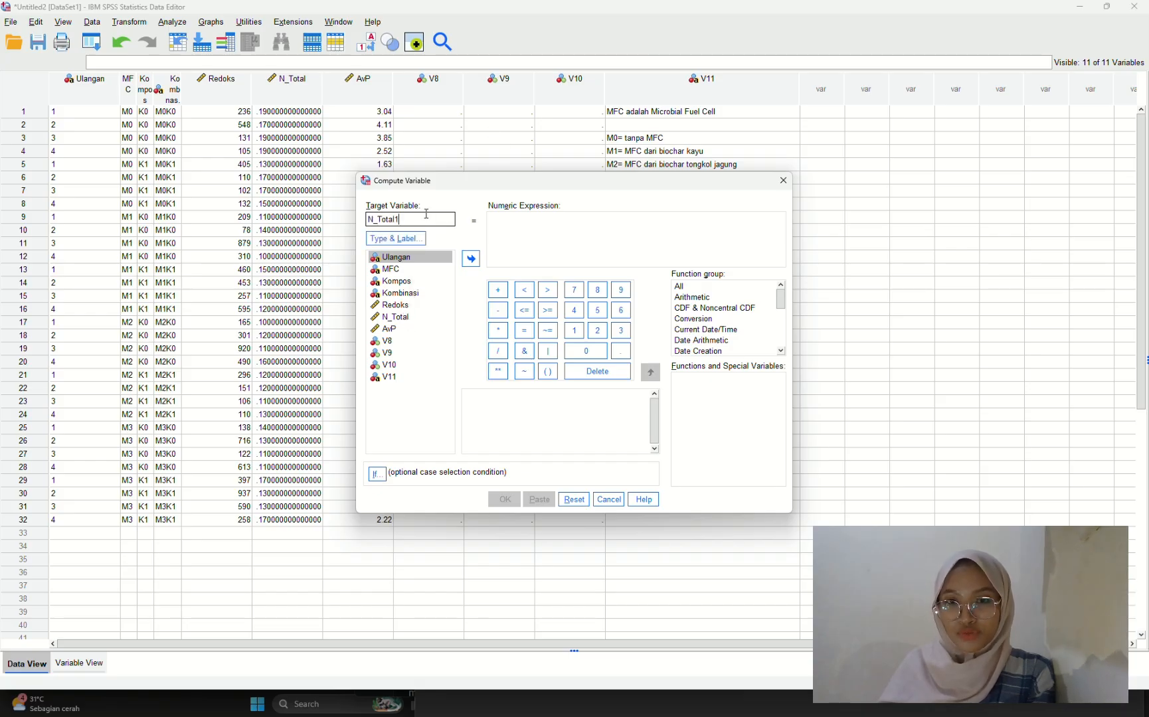
Step: Compute N_Total1 with the numeric expression sqrt(N_Total)*2, and return to the data
click(523, 232)
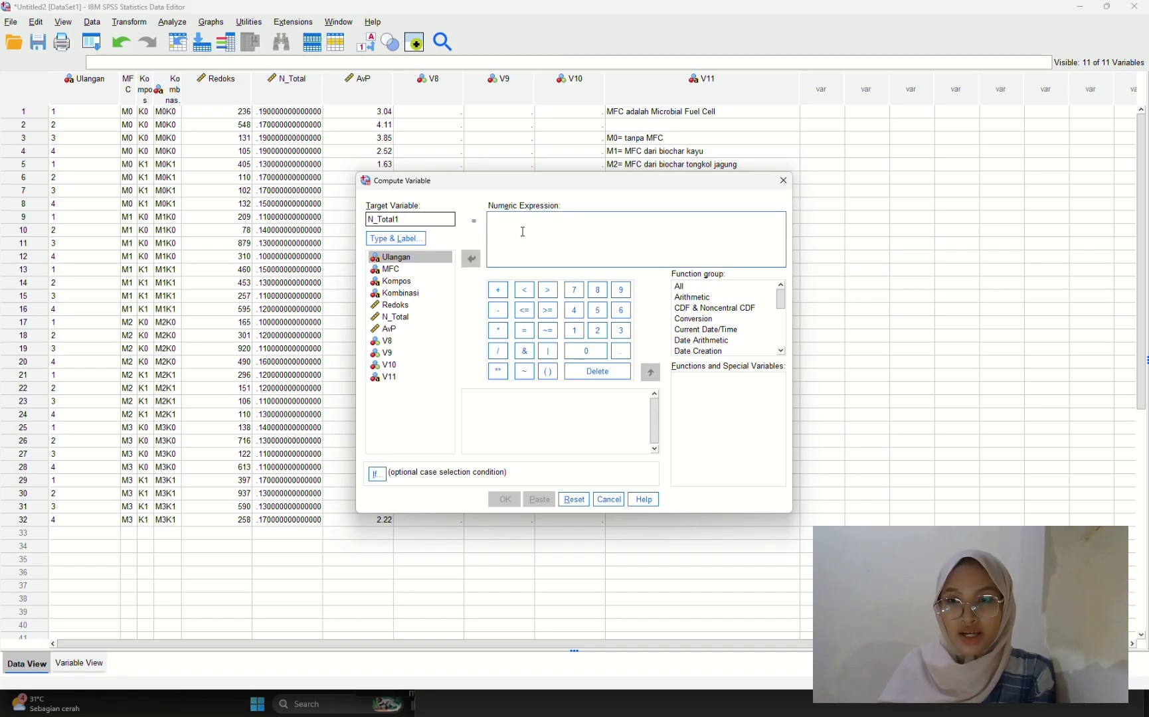
text(sq)
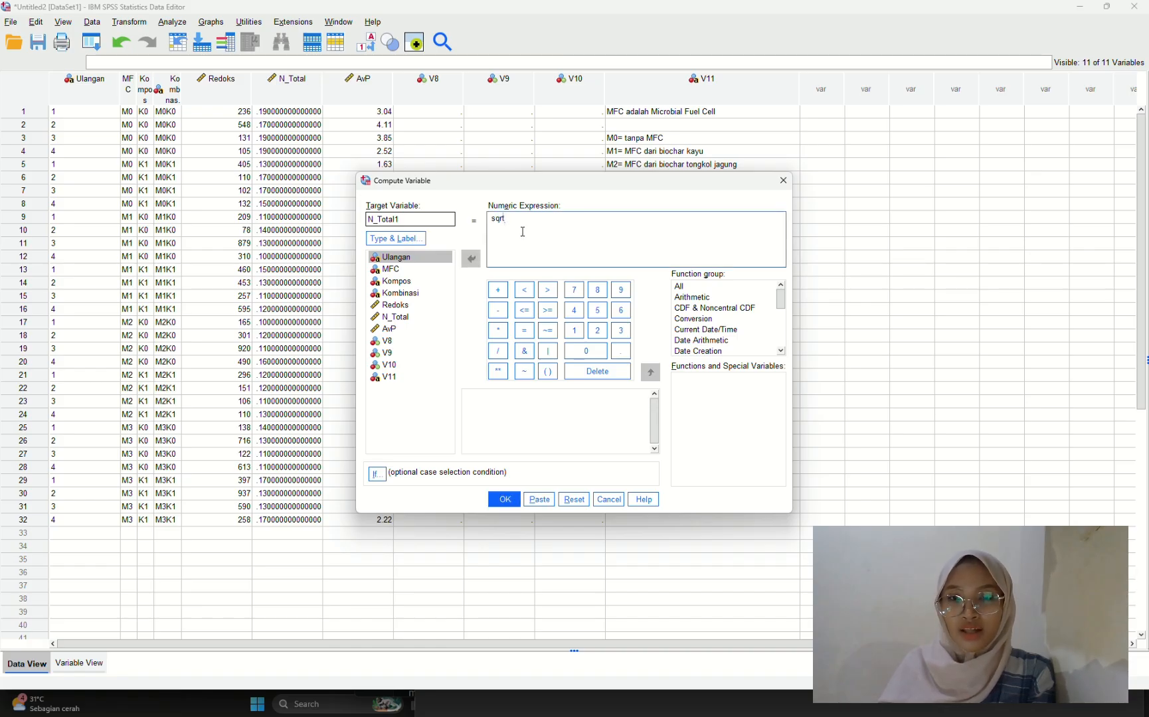
text(rt)
click(547, 371)
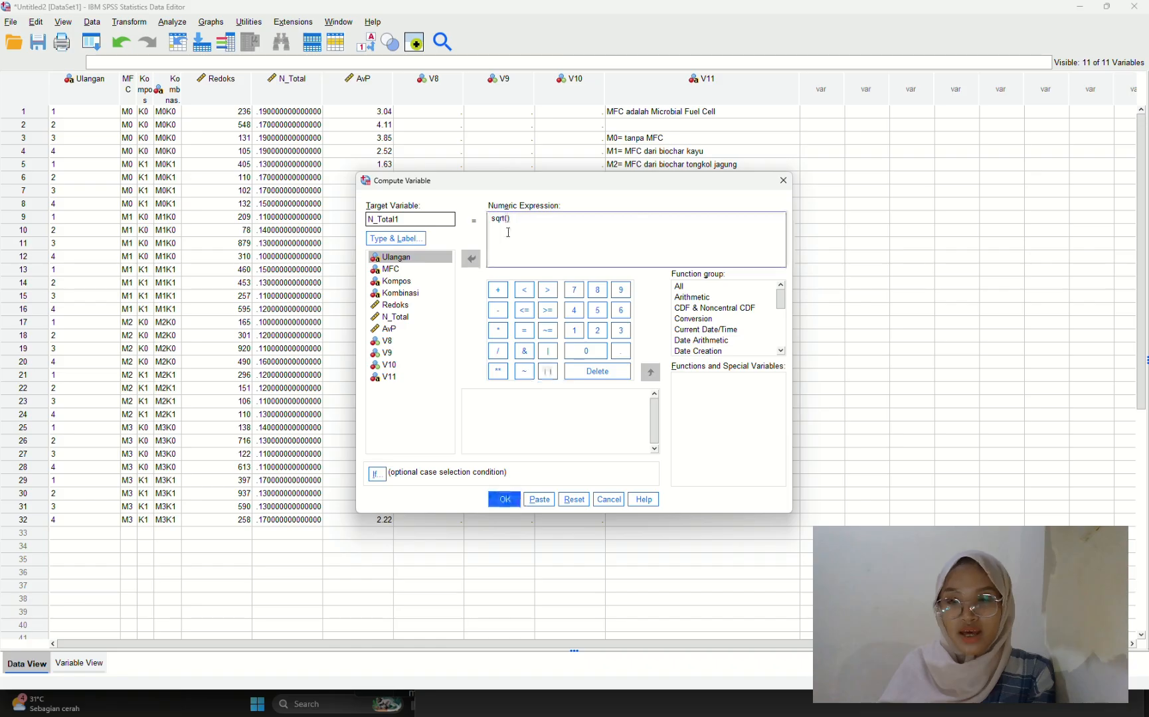
click(397, 318)
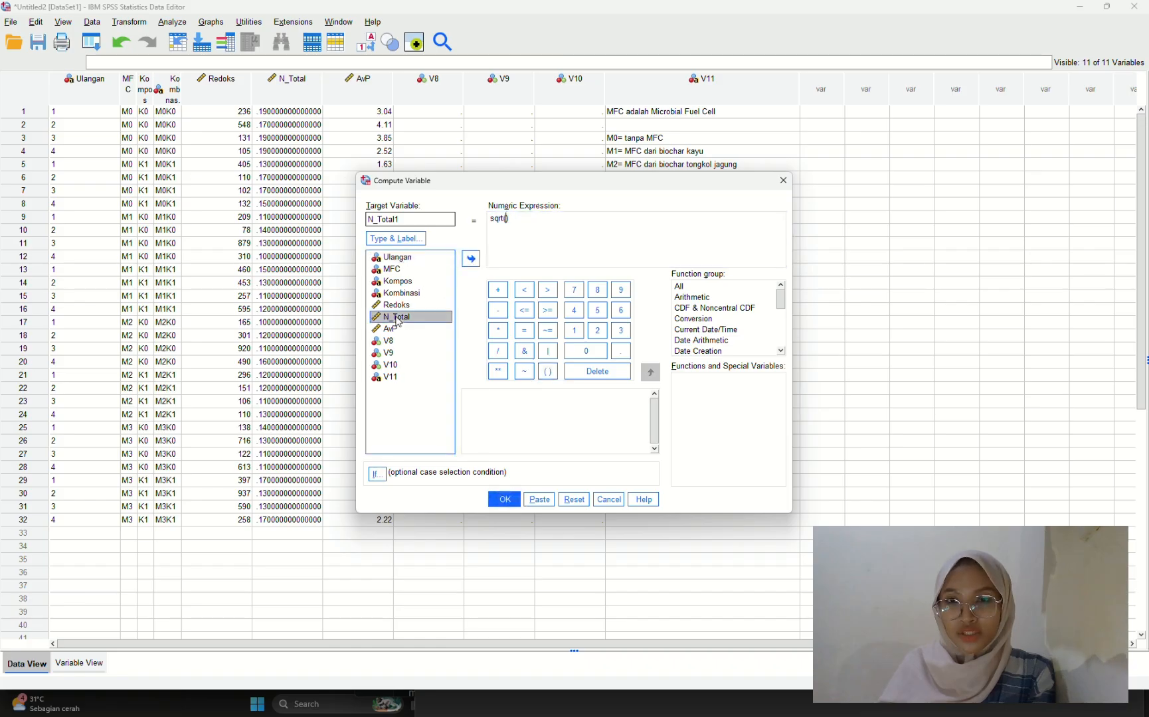
click(475, 259)
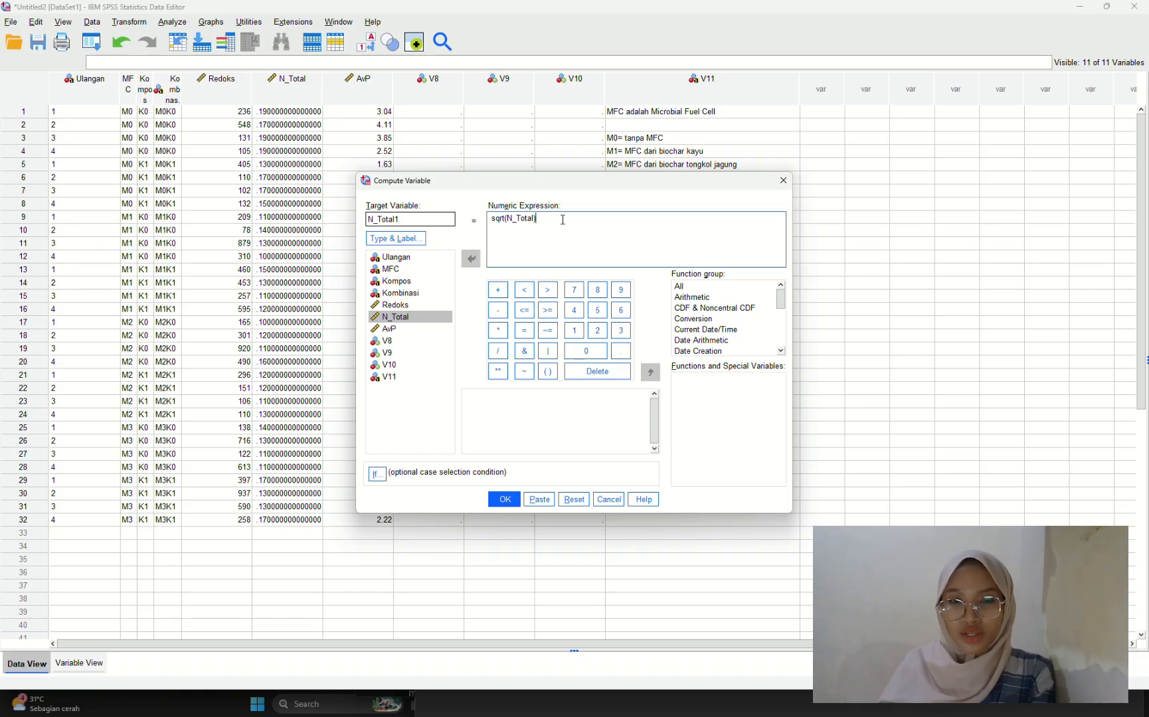
text(*2)
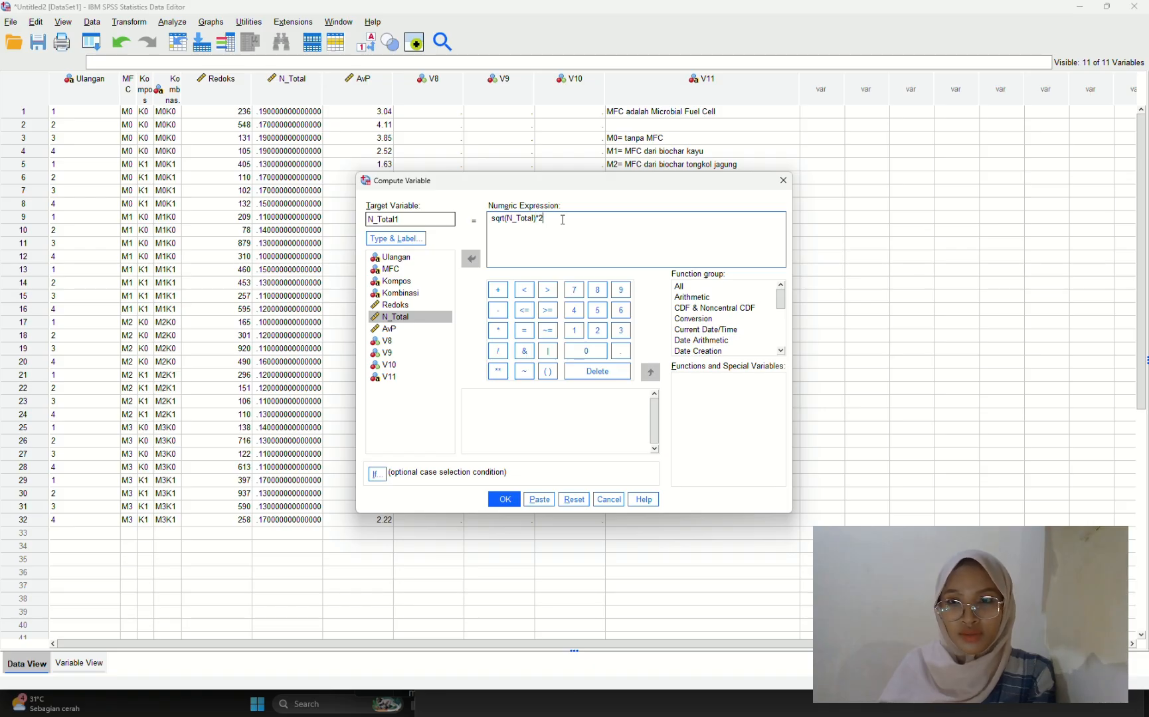
click(505, 500)
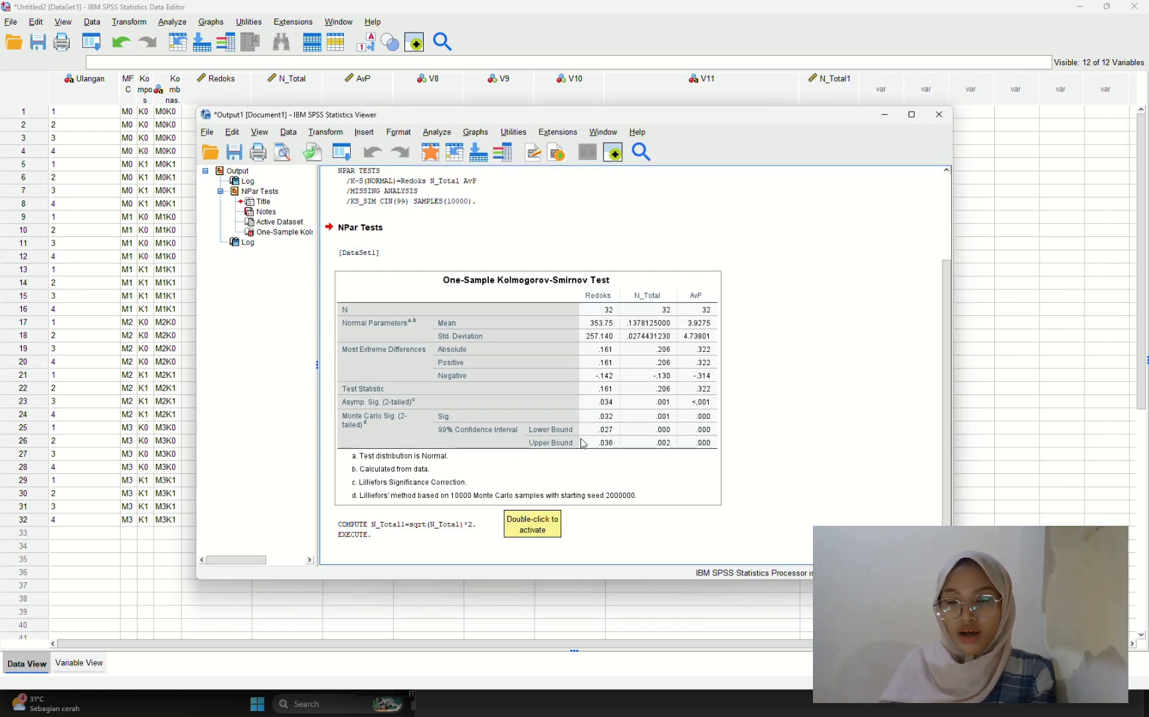
click(884, 120)
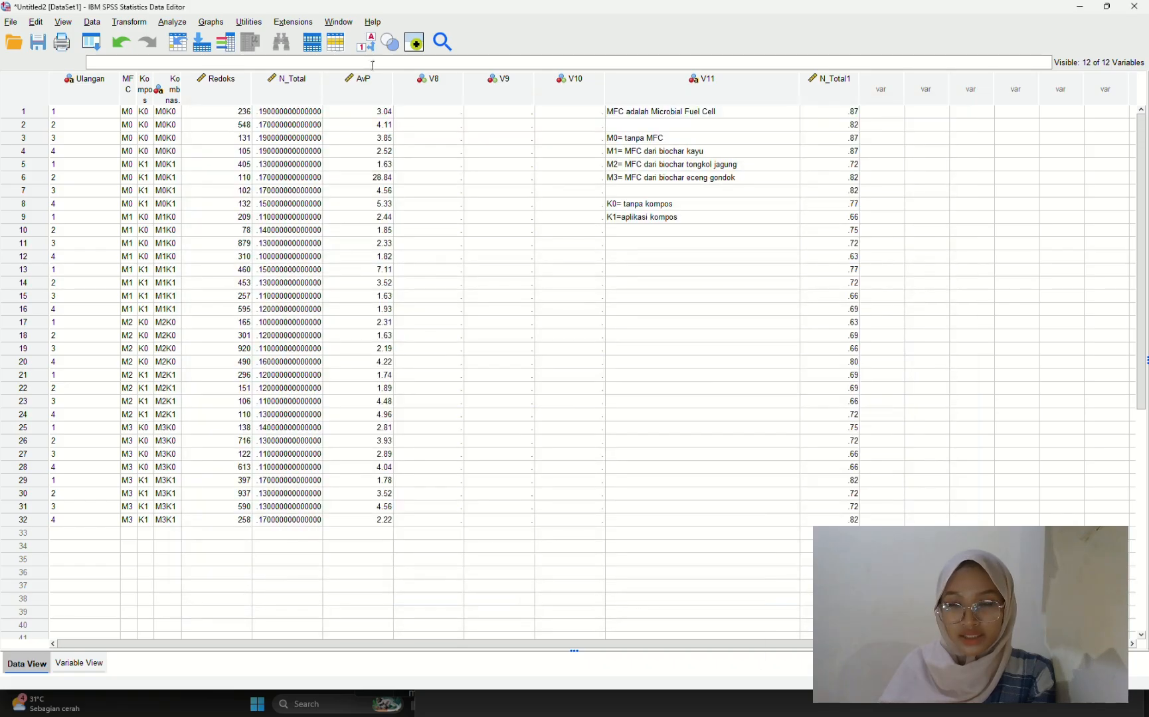
Step: Compute a new variable PTersedia_1 with the numeric expression sqrt(AvP)*2, and return to the data
click(128, 22)
click(171, 39)
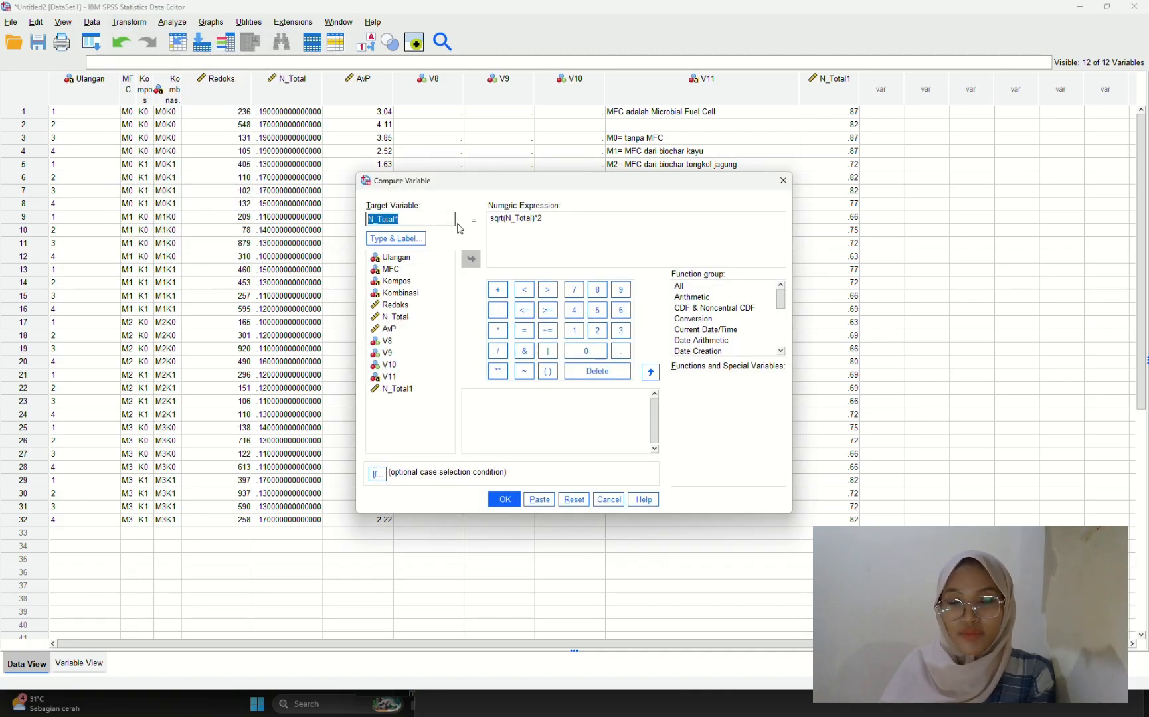
key(BackSpace)
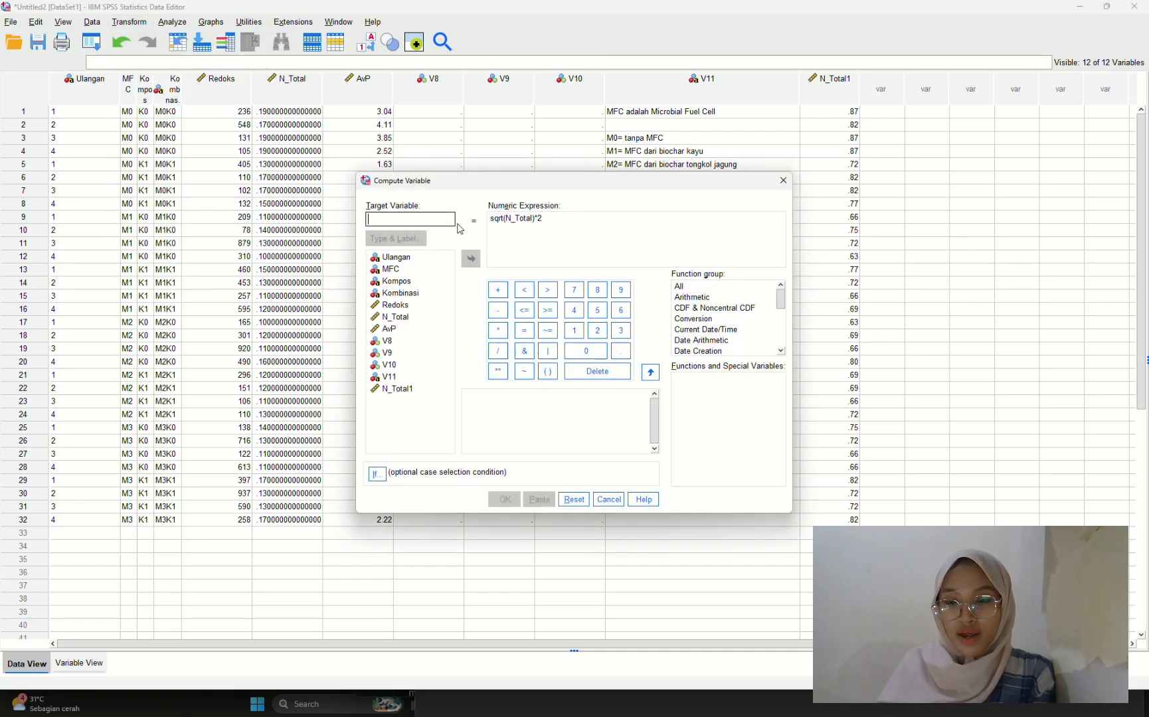
text(PTersed)
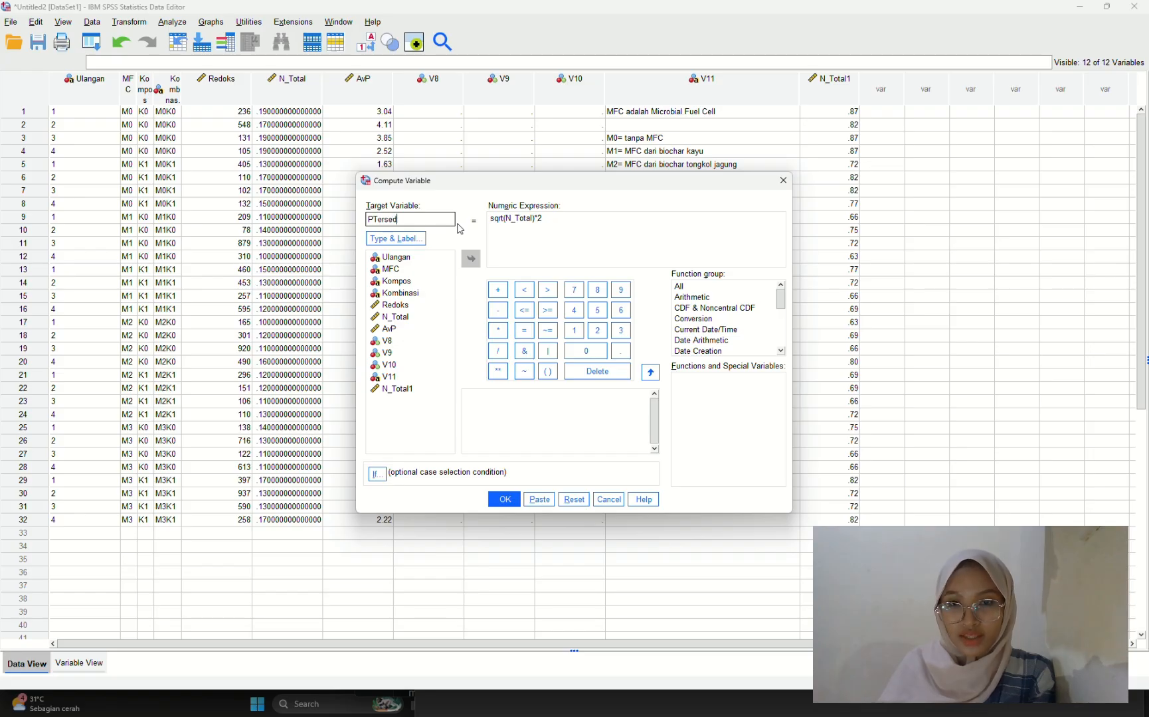
text(ia_)
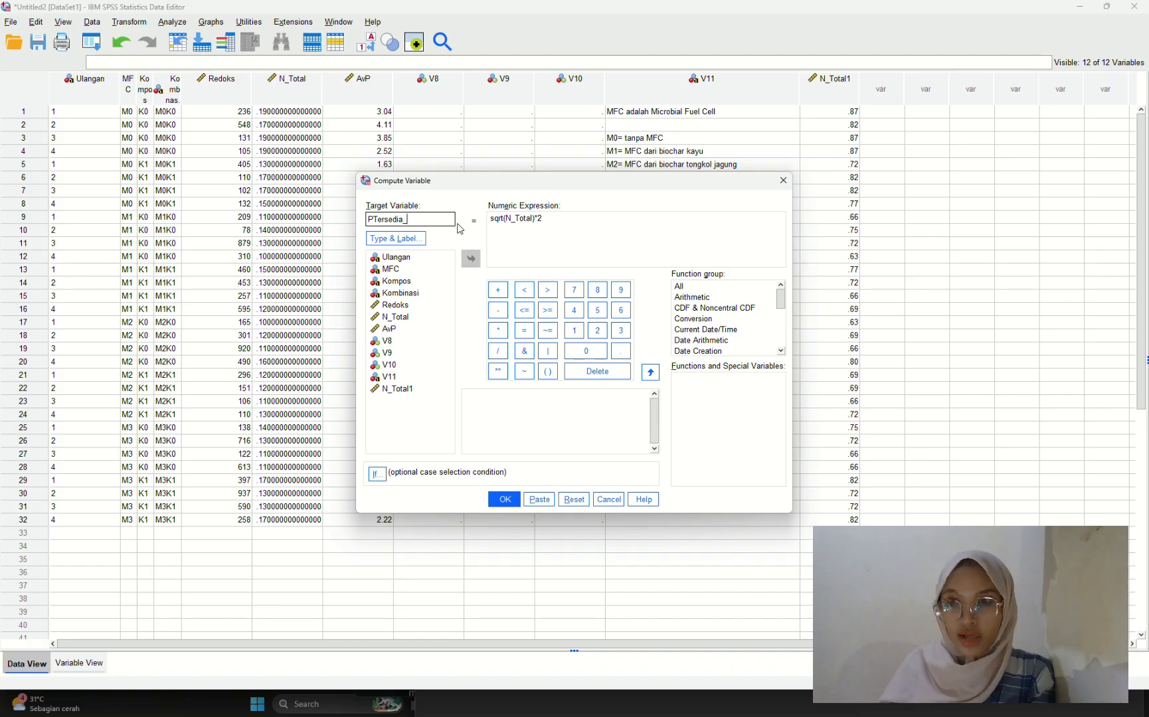
text(1)
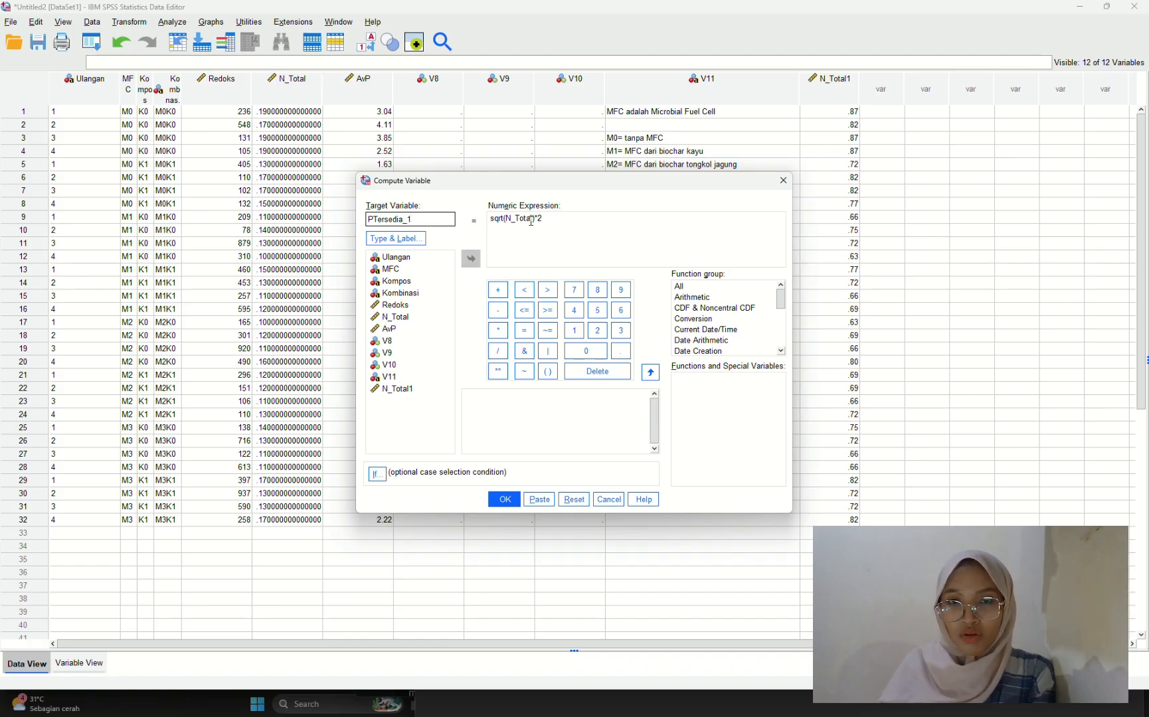
drag(534, 221, 508, 219)
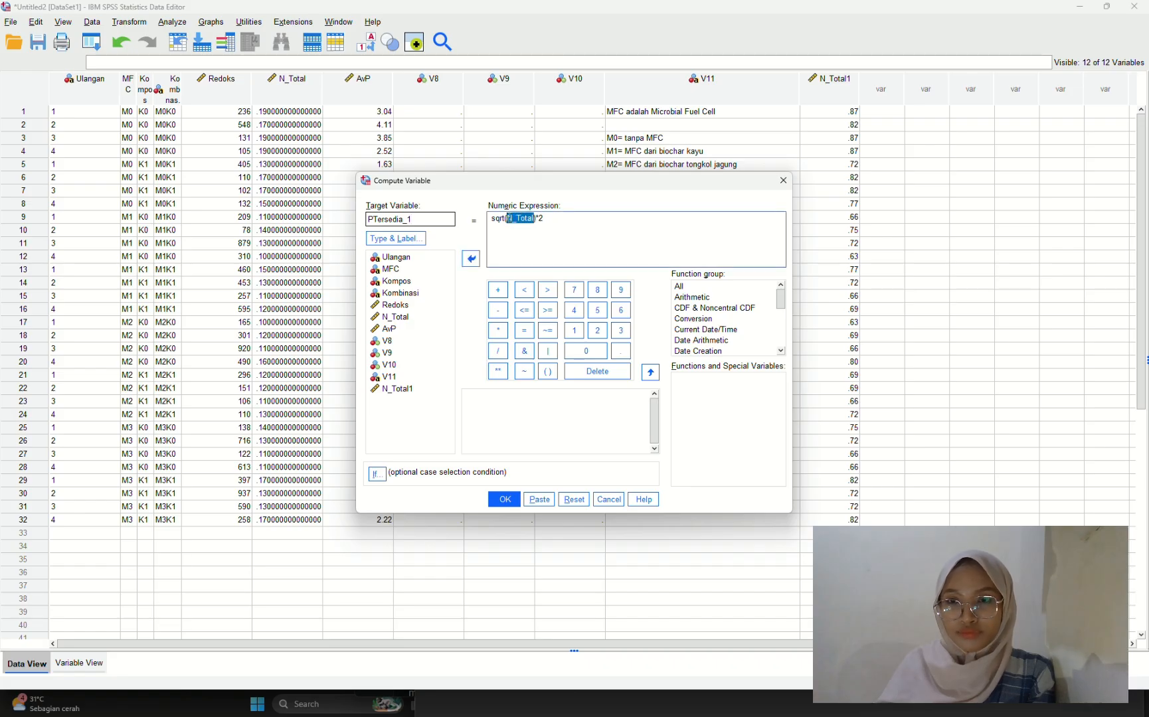
click(393, 329)
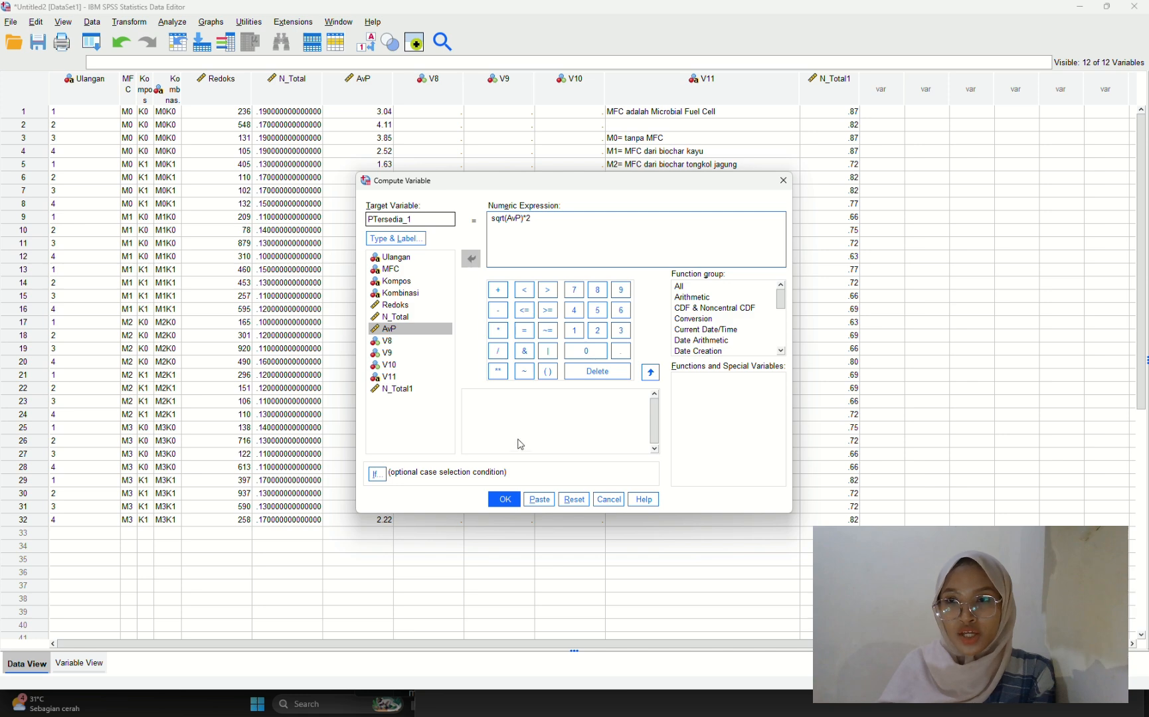
click(505, 500)
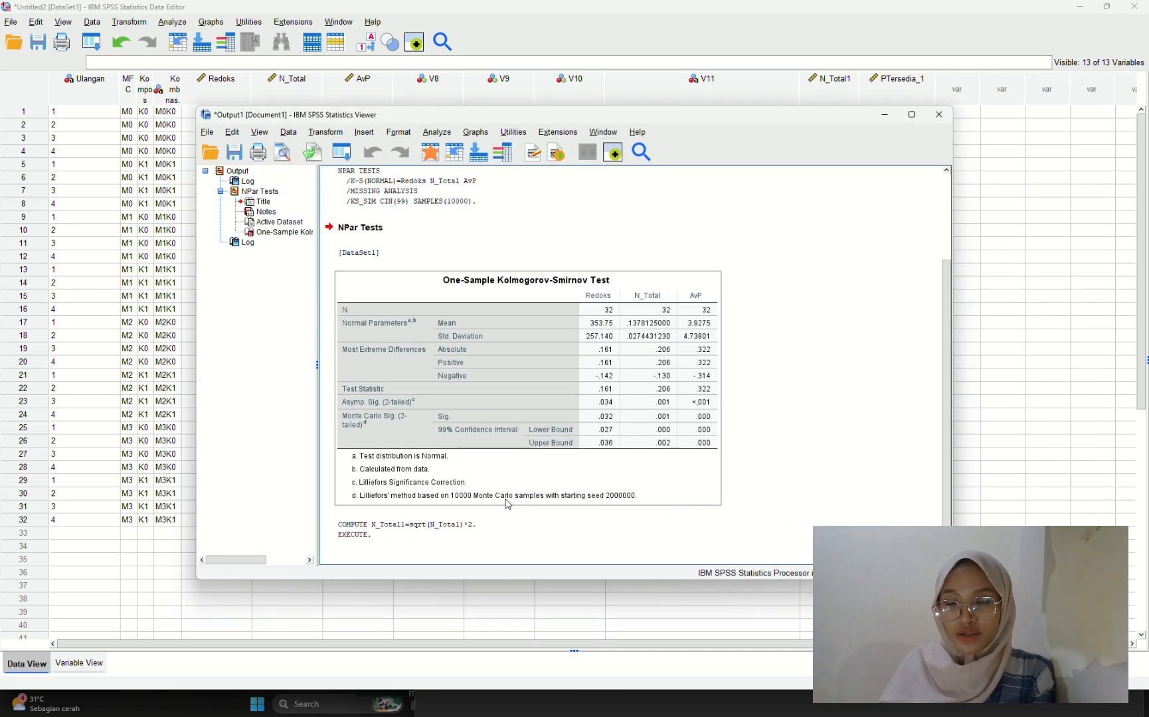
click(888, 115)
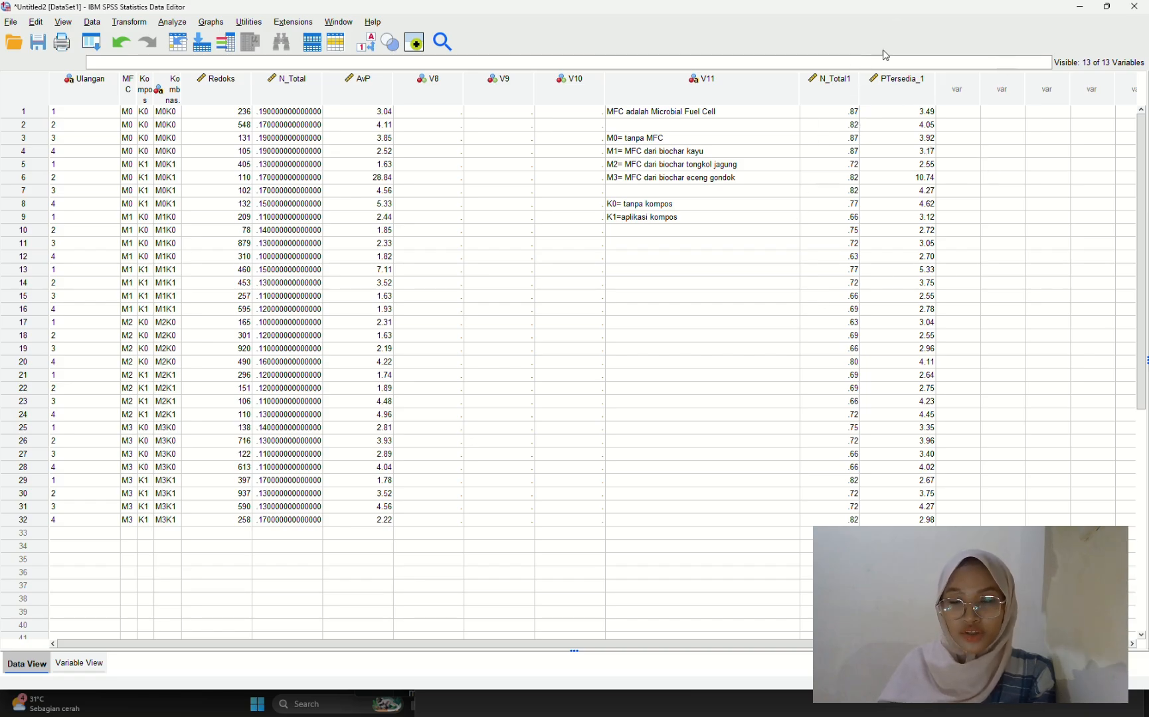
Step: Set up another one-sample Kolmogorov-Smirnov test and remove N_Total and AvP from its test variables, keeping Redoks
click(503, 16)
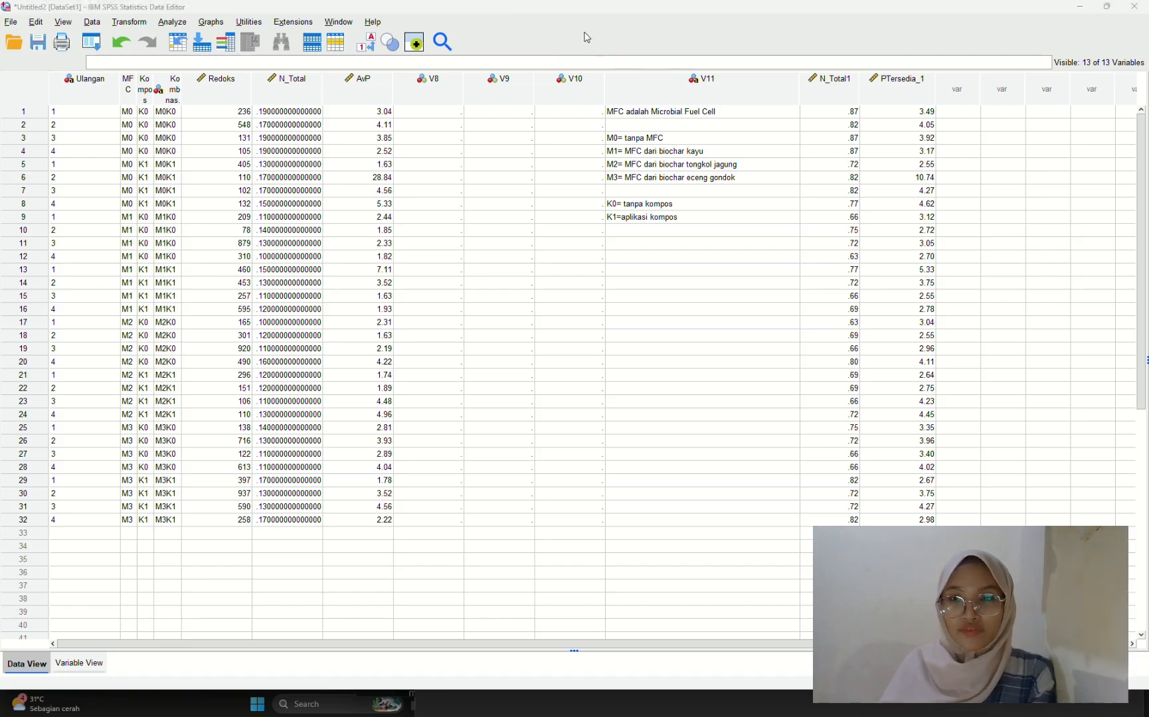
click(180, 21)
click(210, 22)
mouse_move(239, 71)
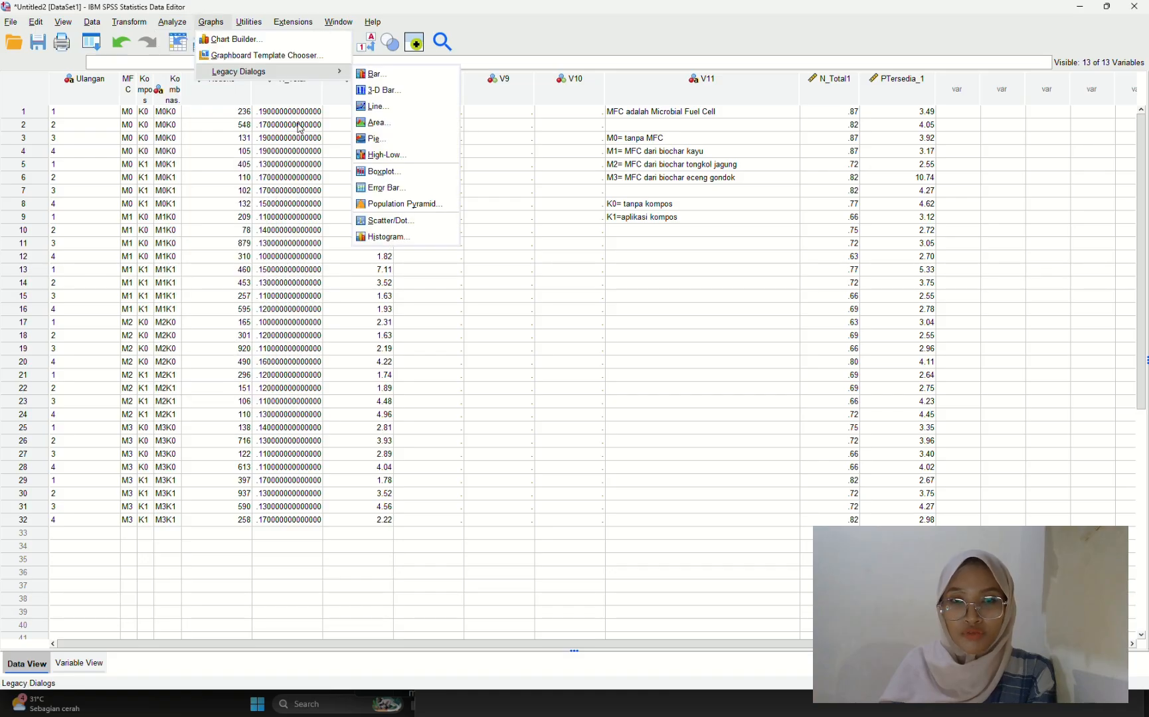
click(172, 22)
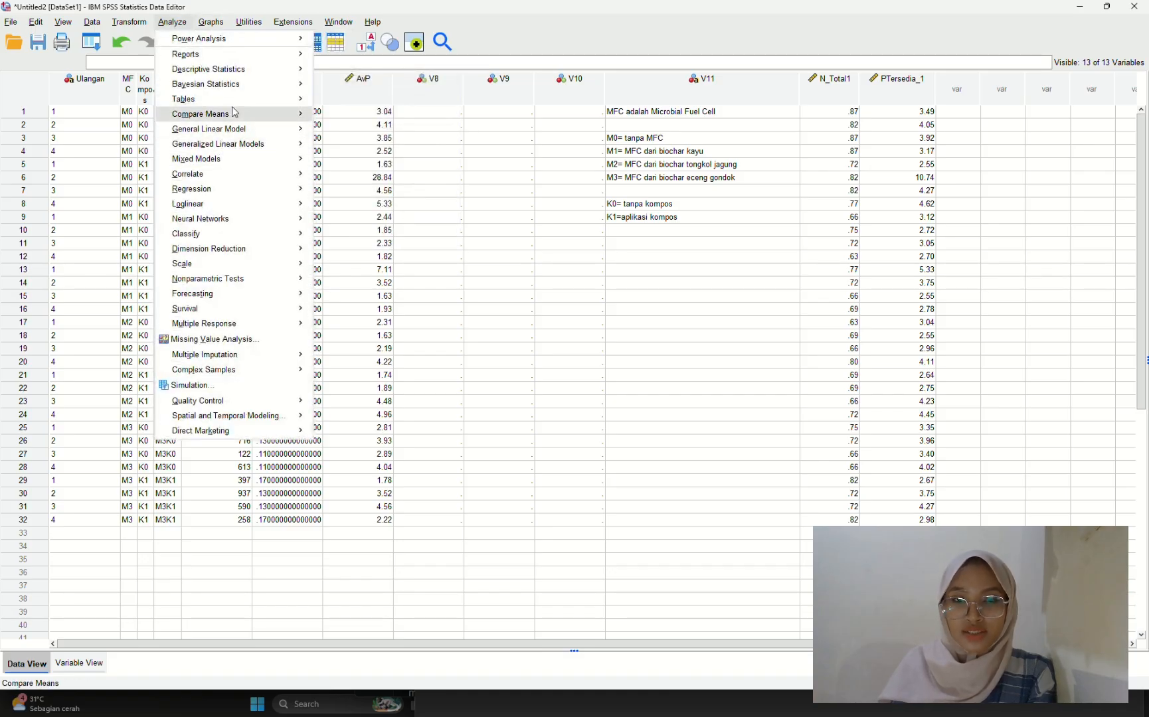
mouse_move(251, 117)
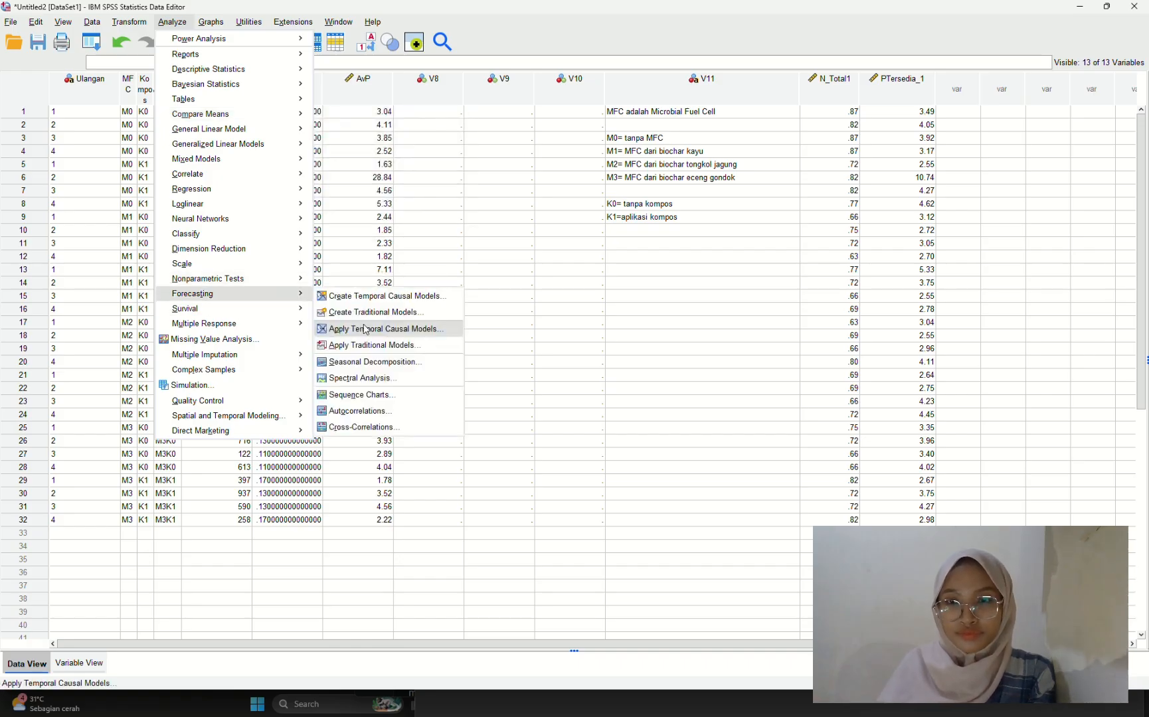
mouse_move(304, 279)
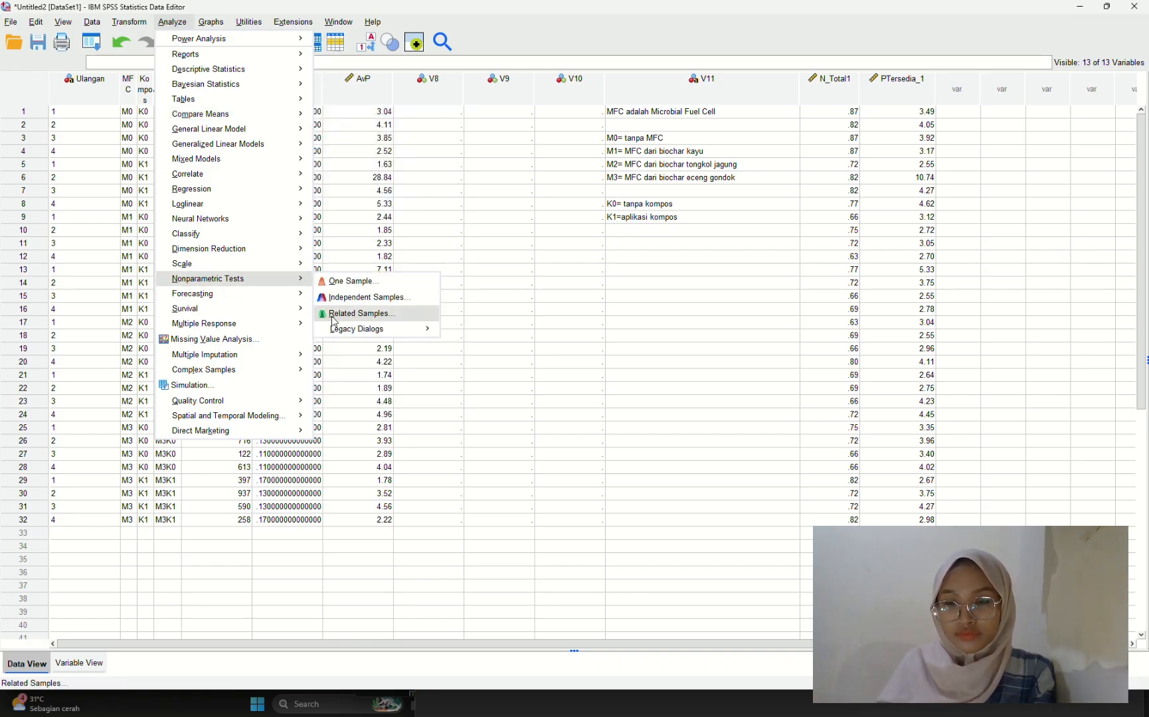
mouse_move(347, 336)
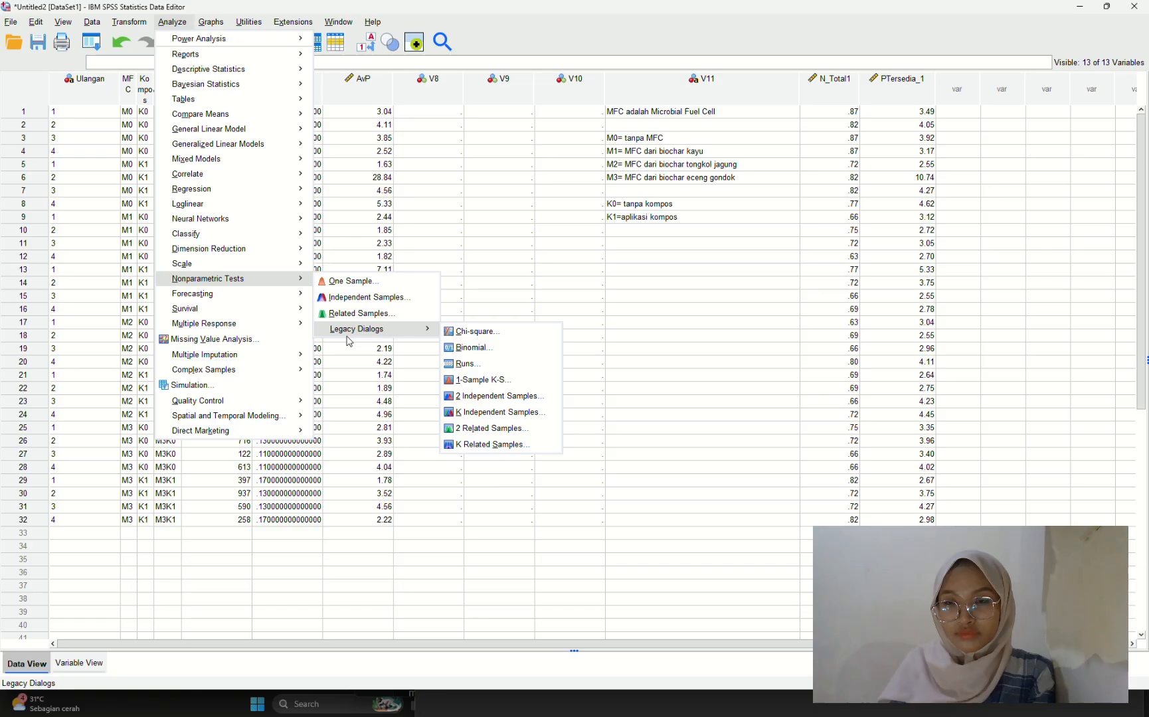
click(463, 381)
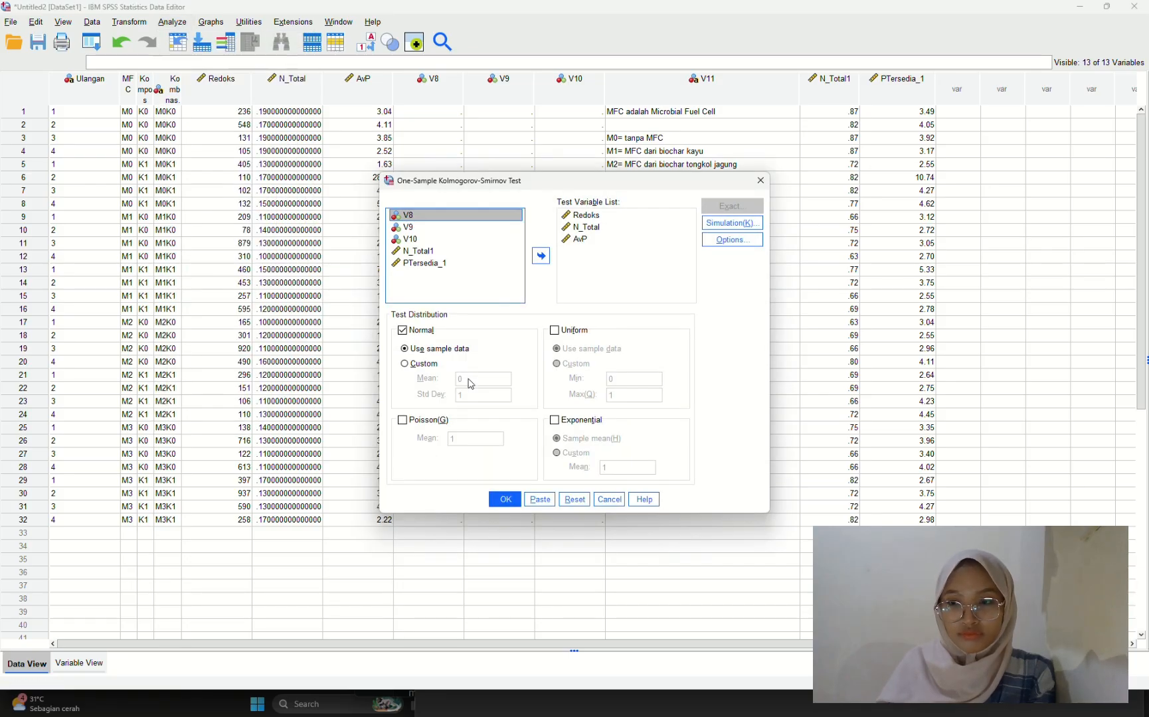
click(587, 216)
click(587, 229)
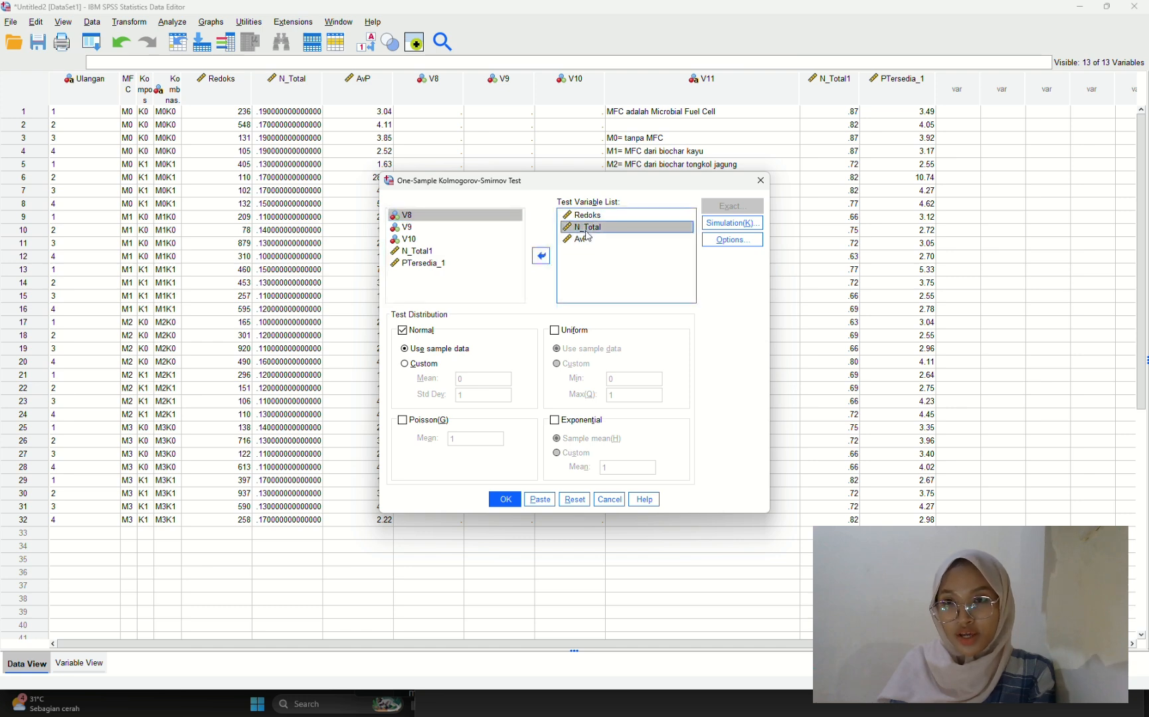
double_click(583, 230)
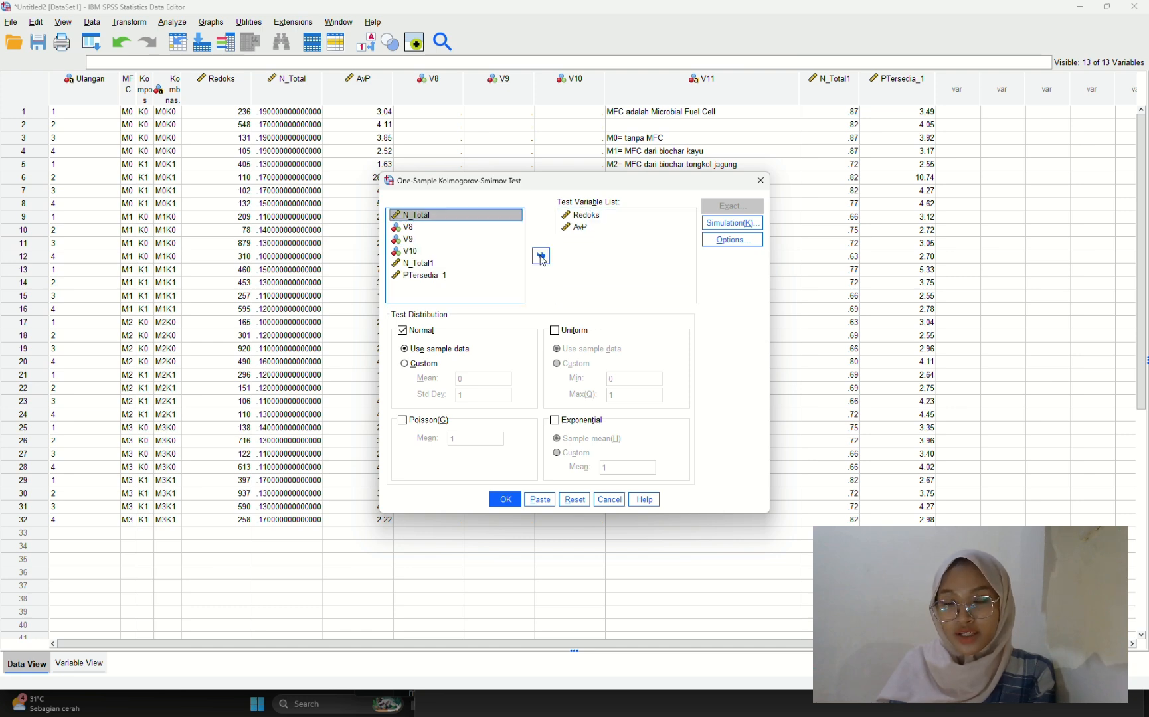
click(586, 229)
click(542, 256)
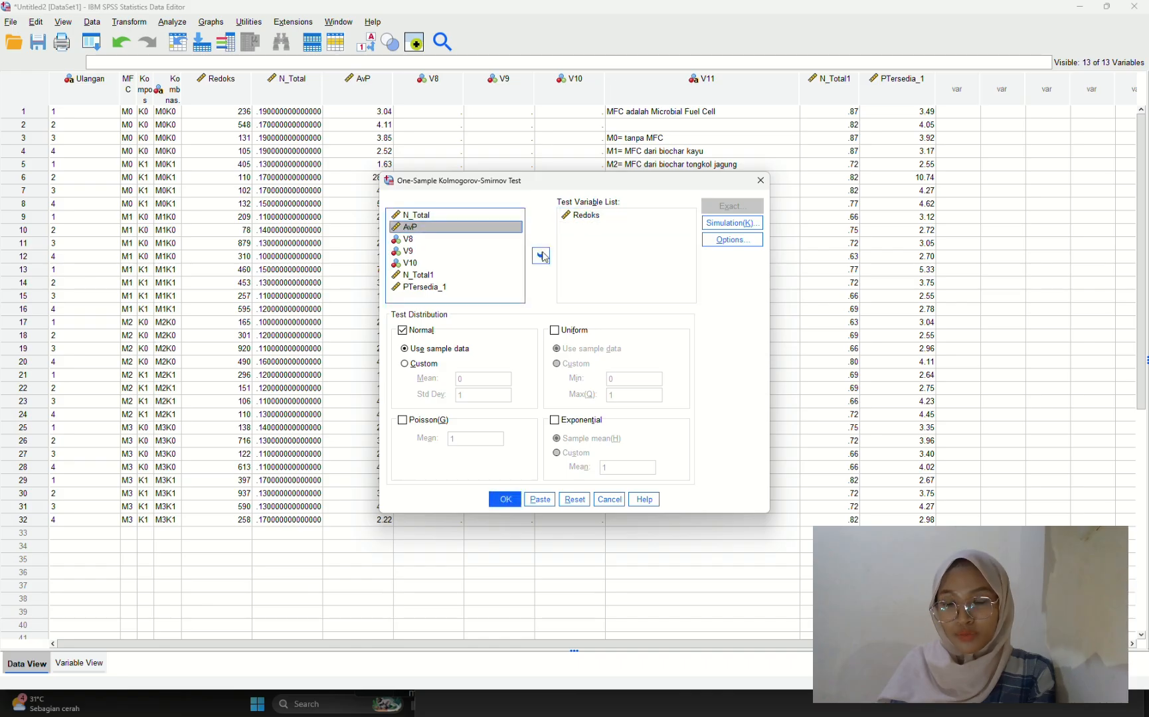
Step: Add N_Total1 and PTersedia_1 to the test variables and run the Kolmogorov-Smirnov test against the normal distribution
click(433, 277)
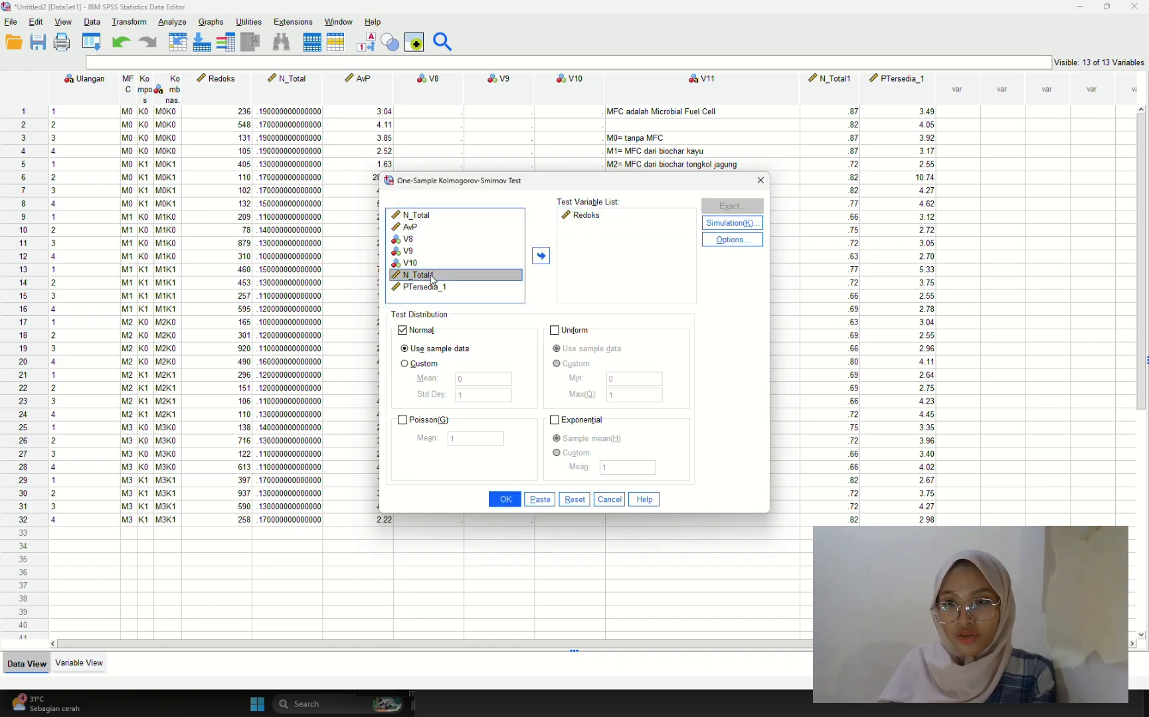
shift+click(432, 287)
click(542, 257)
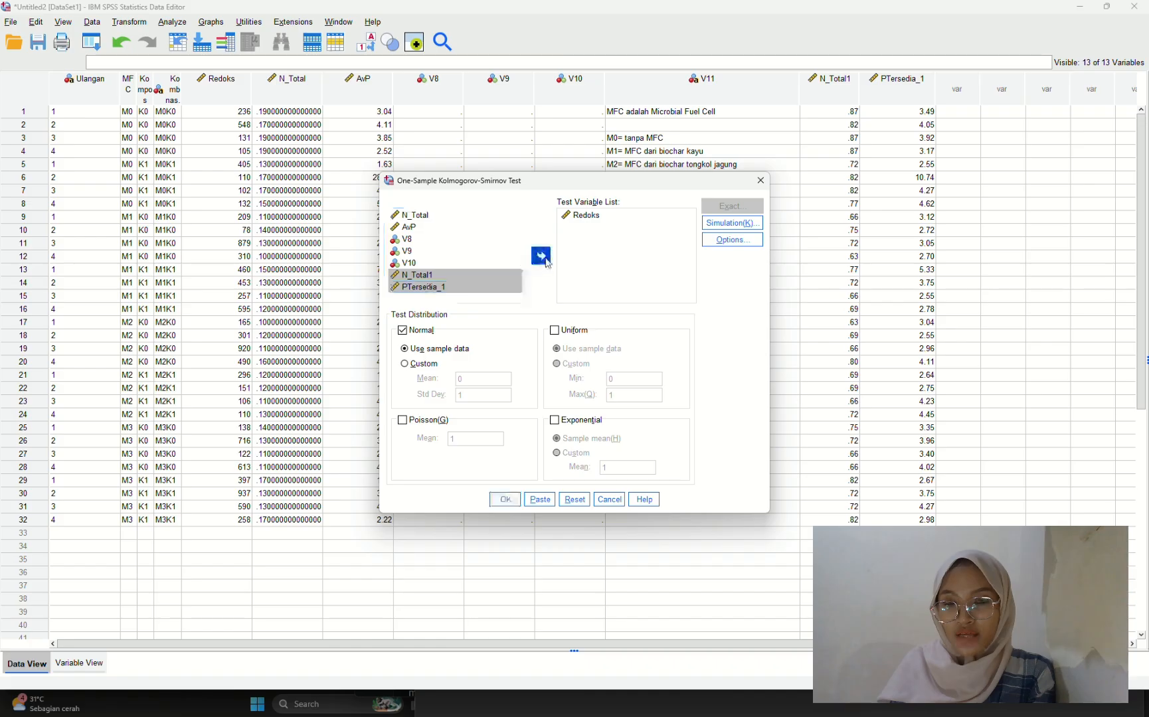
click(511, 502)
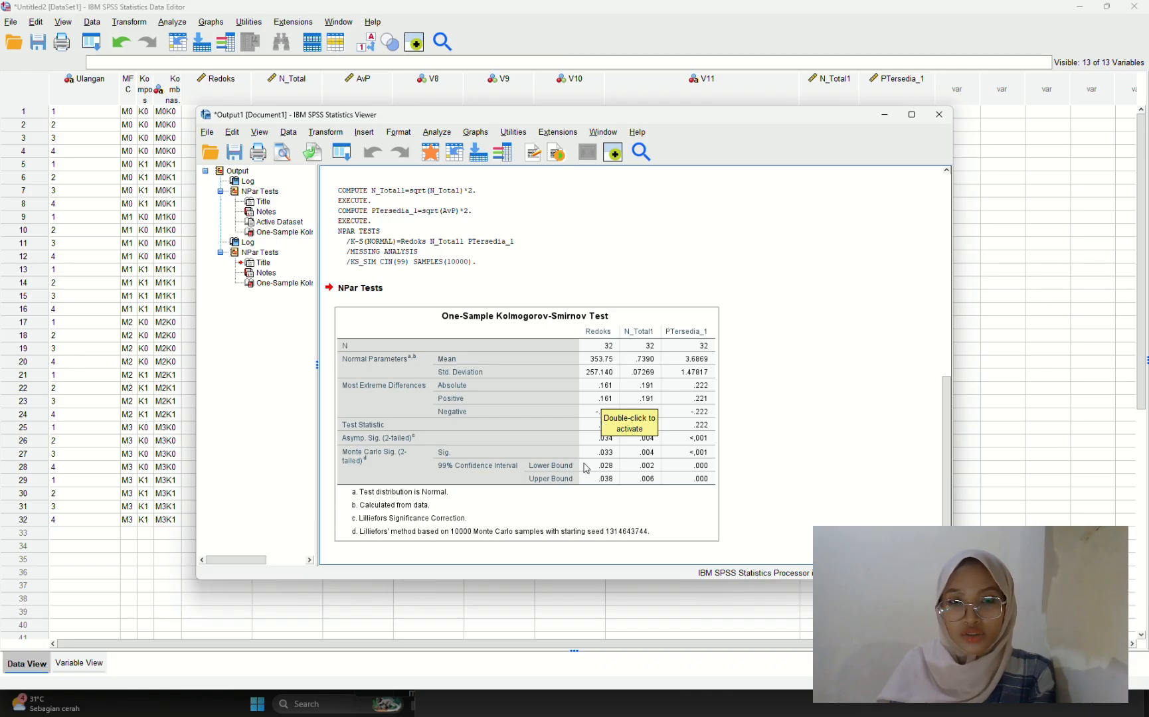
click(508, 33)
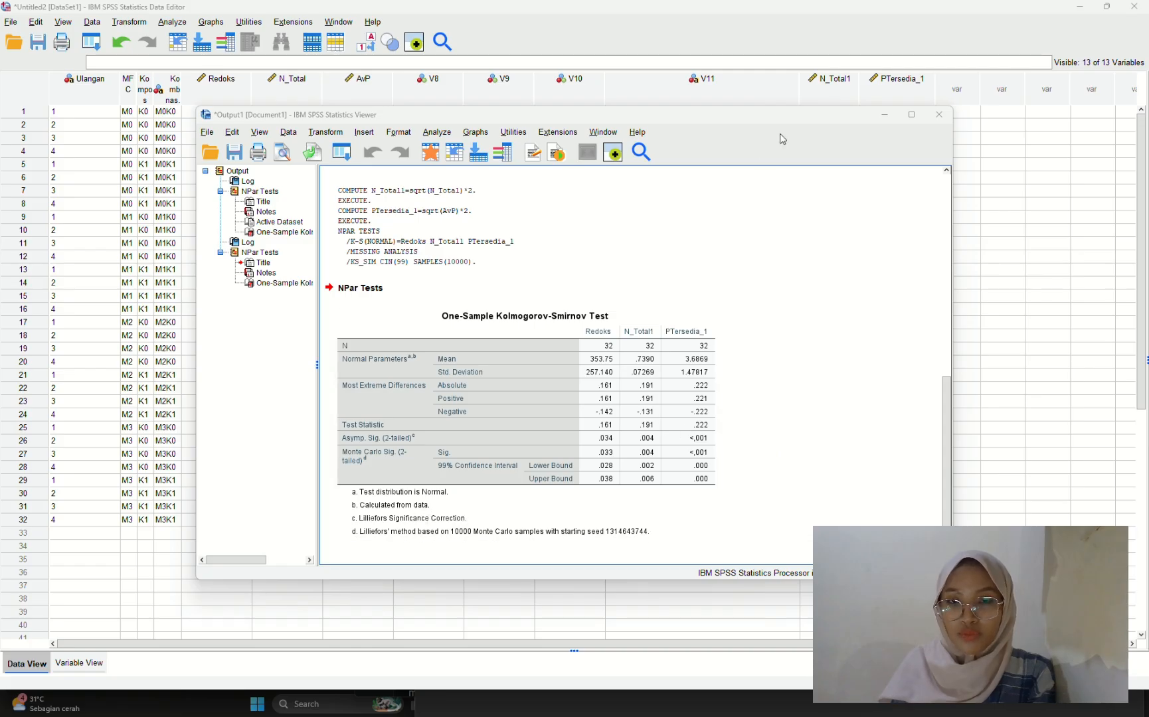
Step: Return to the data and start a nonparametric test for two or more independent samples, using custom field assignments
click(884, 118)
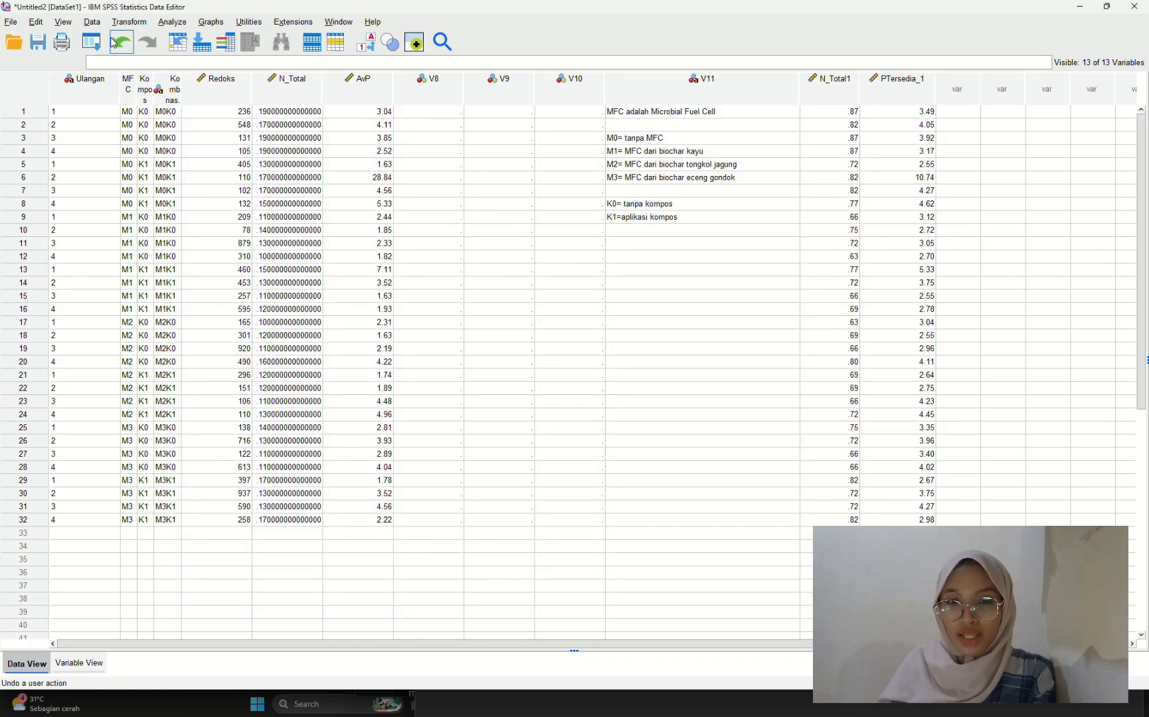
click(170, 24)
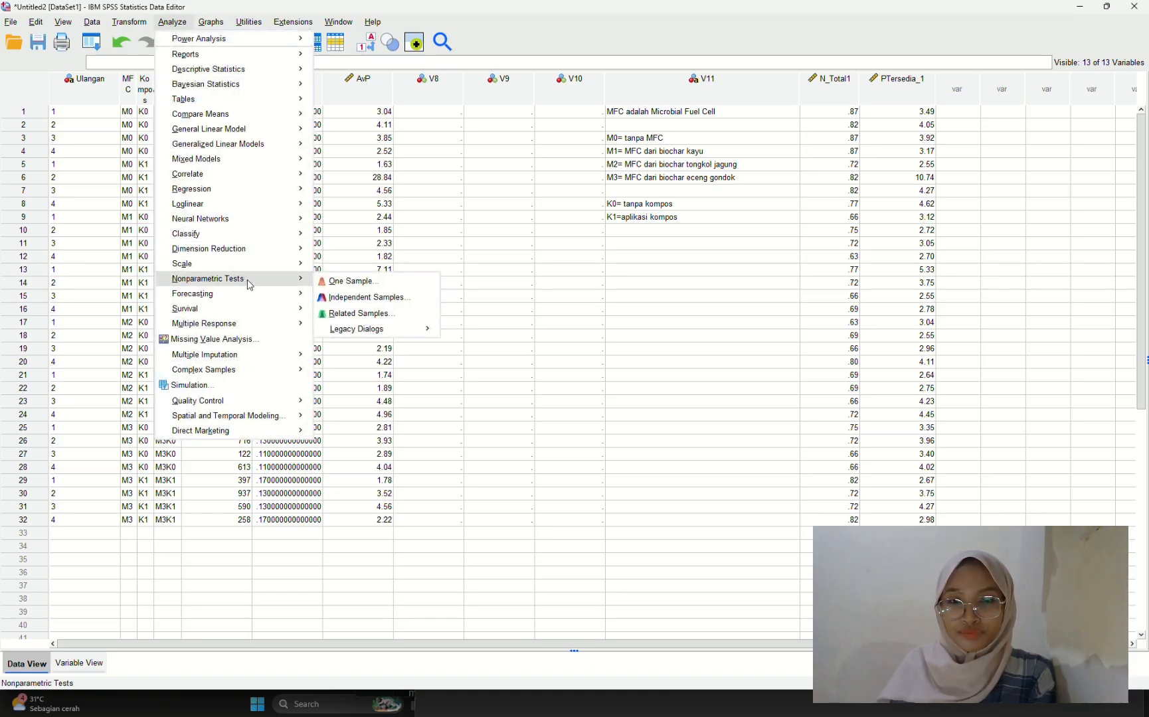
mouse_move(279, 293)
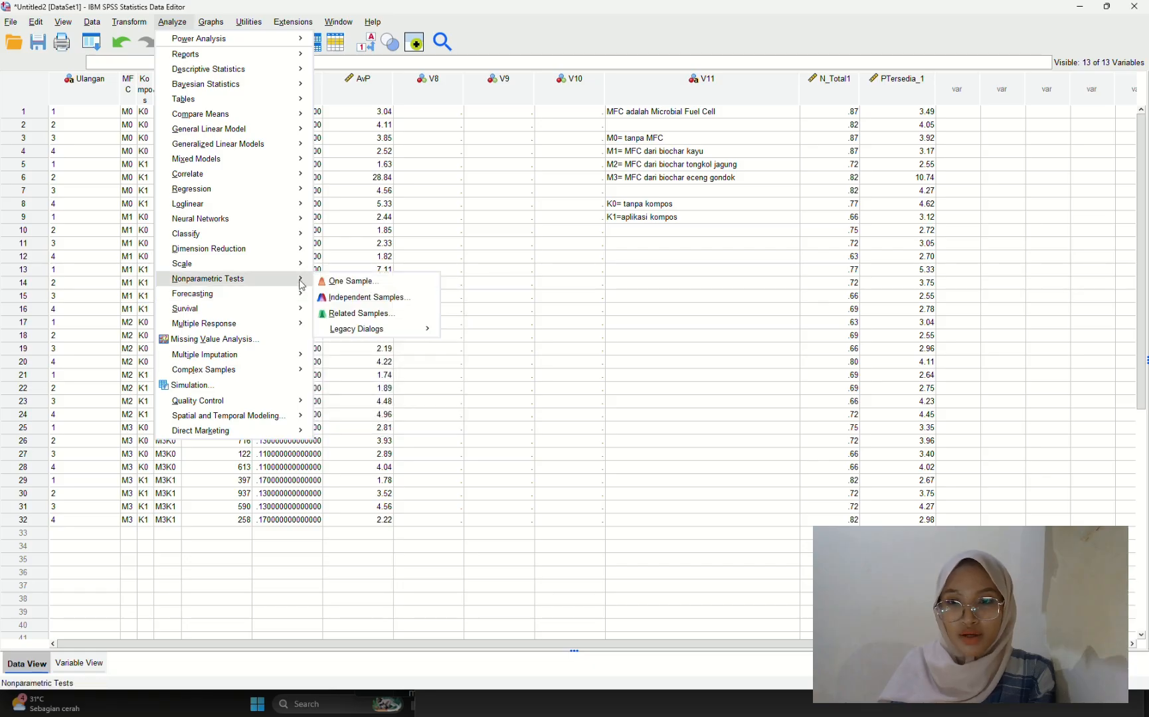
click(370, 297)
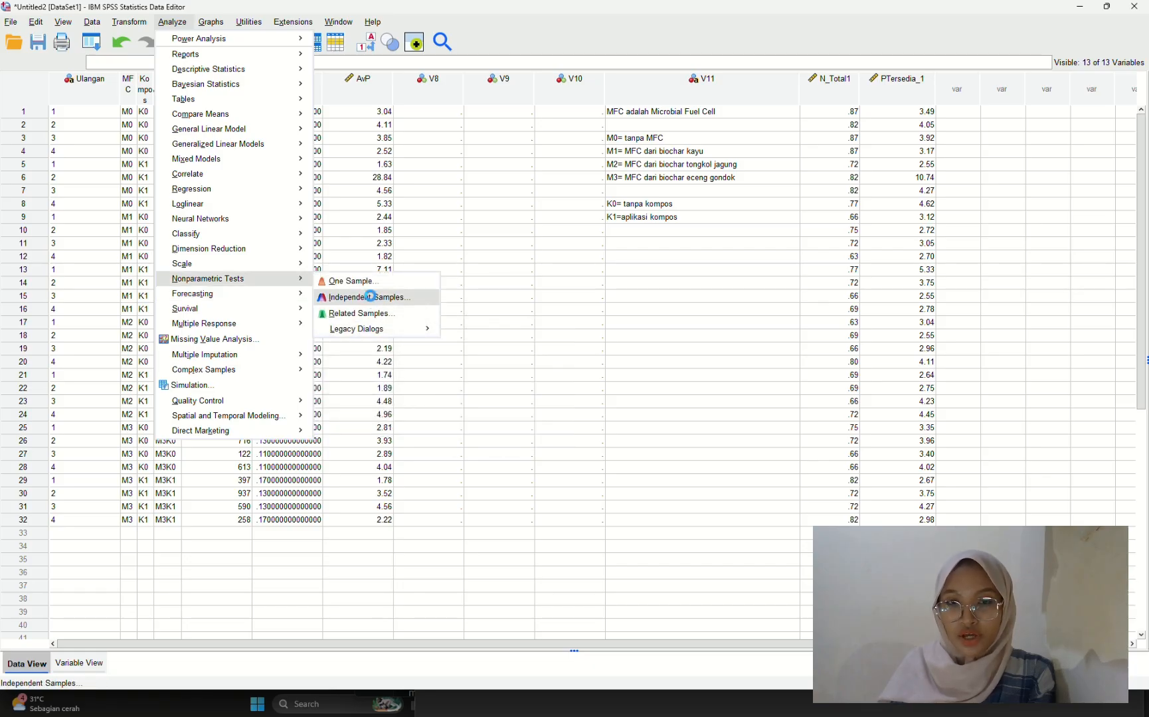
click(389, 176)
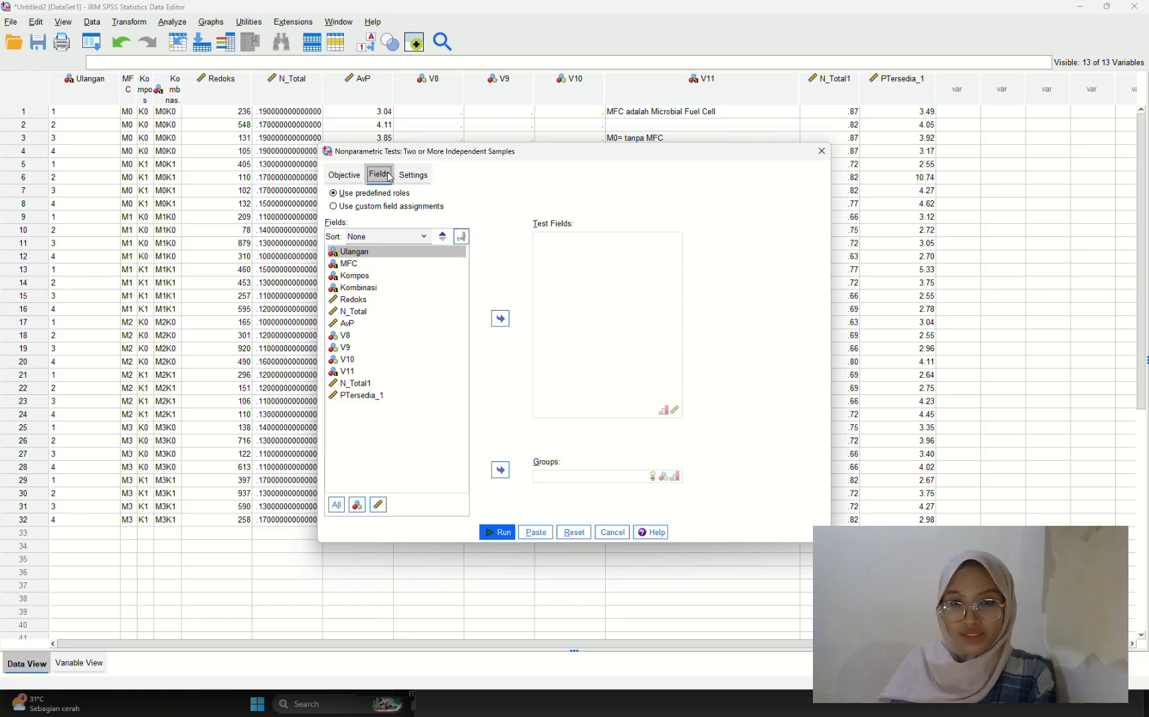
click(333, 207)
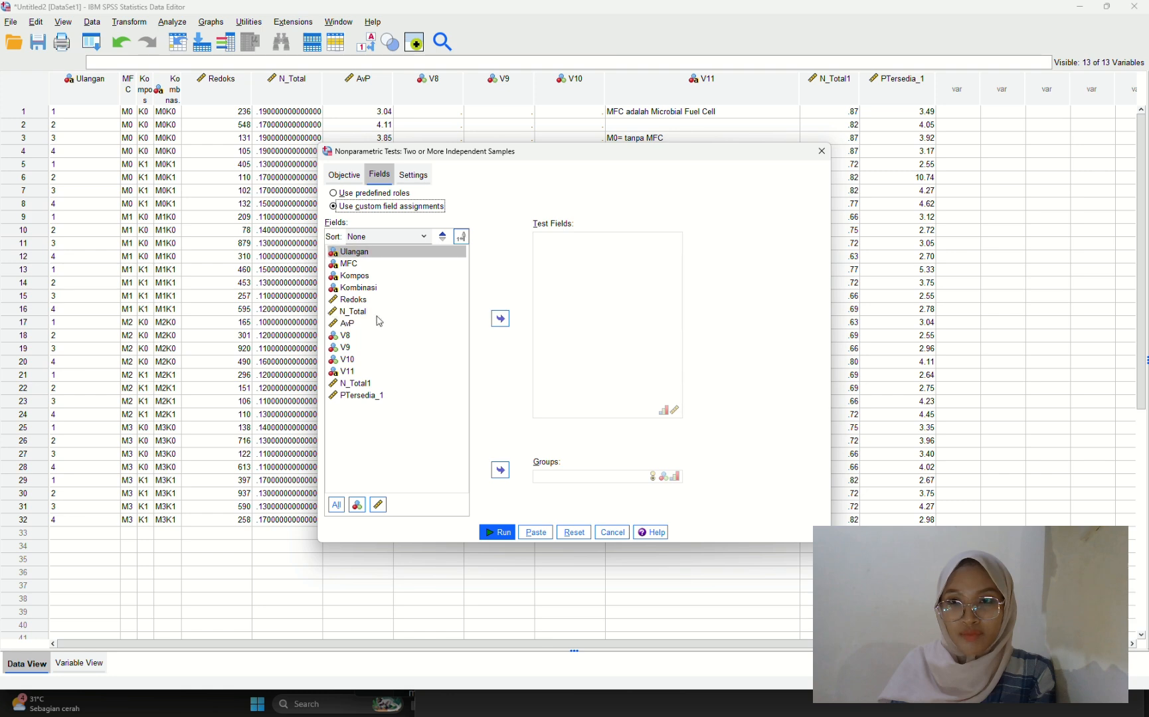
Step: Add N_Total1, PTersedia_1 and Redoks to the test fields of the independent-samples test
click(386, 384)
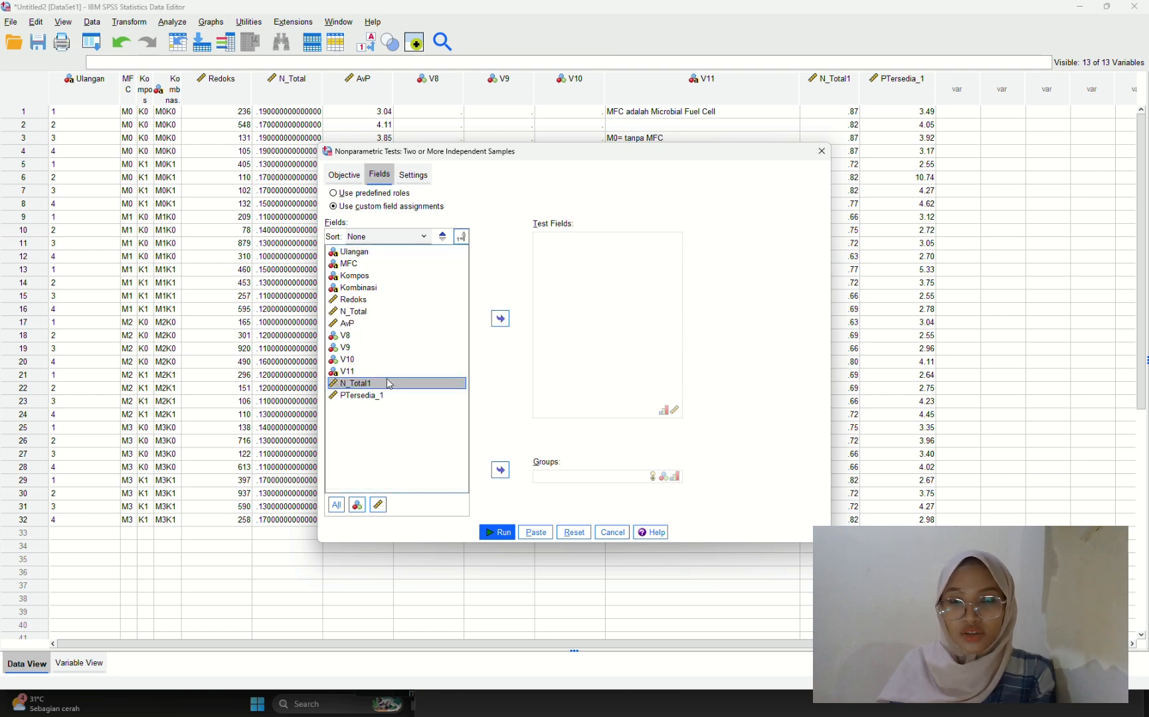
click(508, 321)
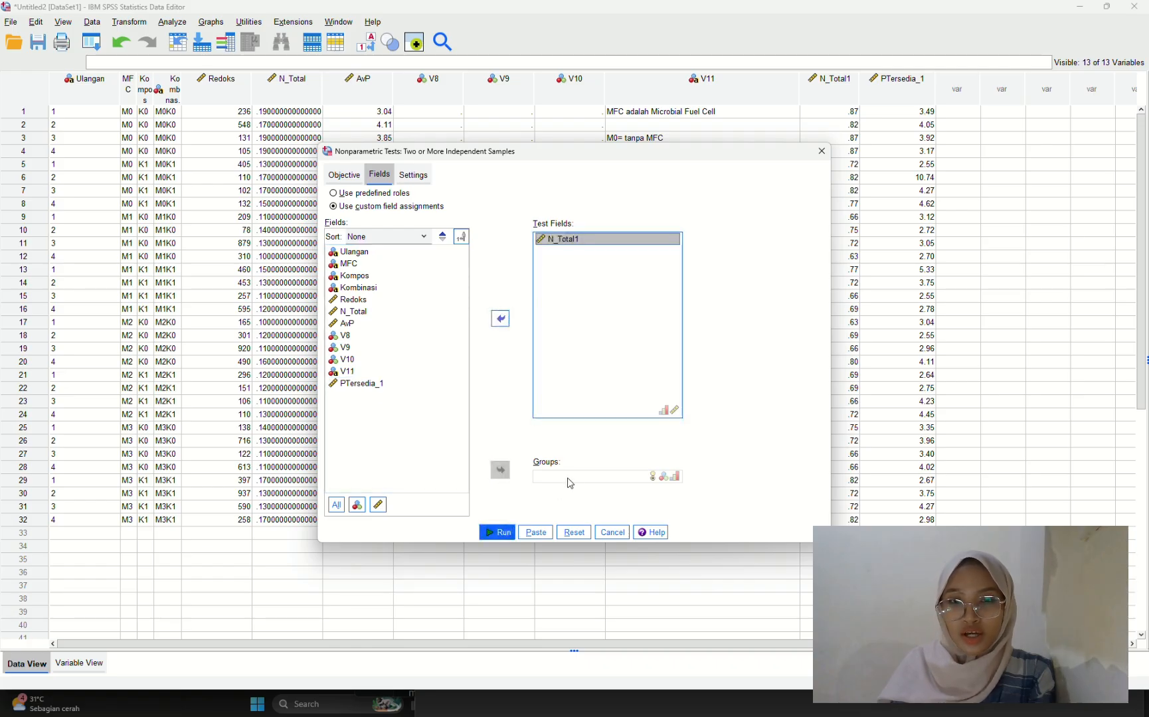
click(363, 383)
click(500, 319)
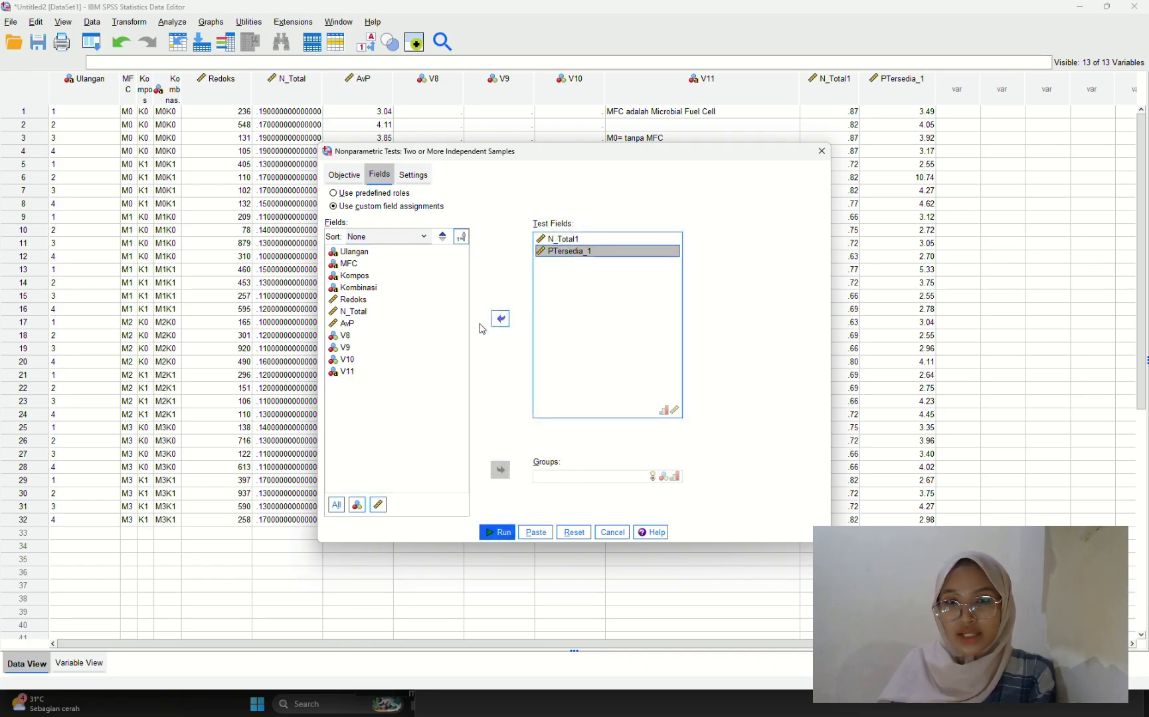
click(357, 301)
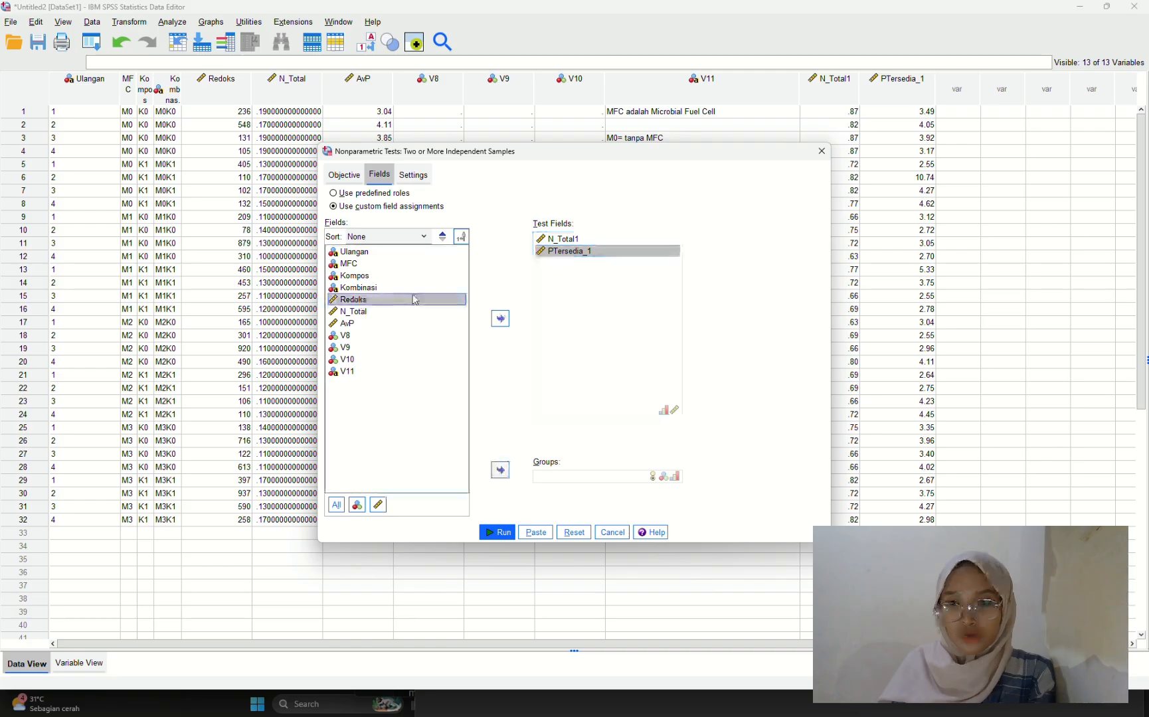
click(500, 319)
Step: Assign Kombinasi as the grouping variable and run the independent-samples nonparametric test
click(567, 478)
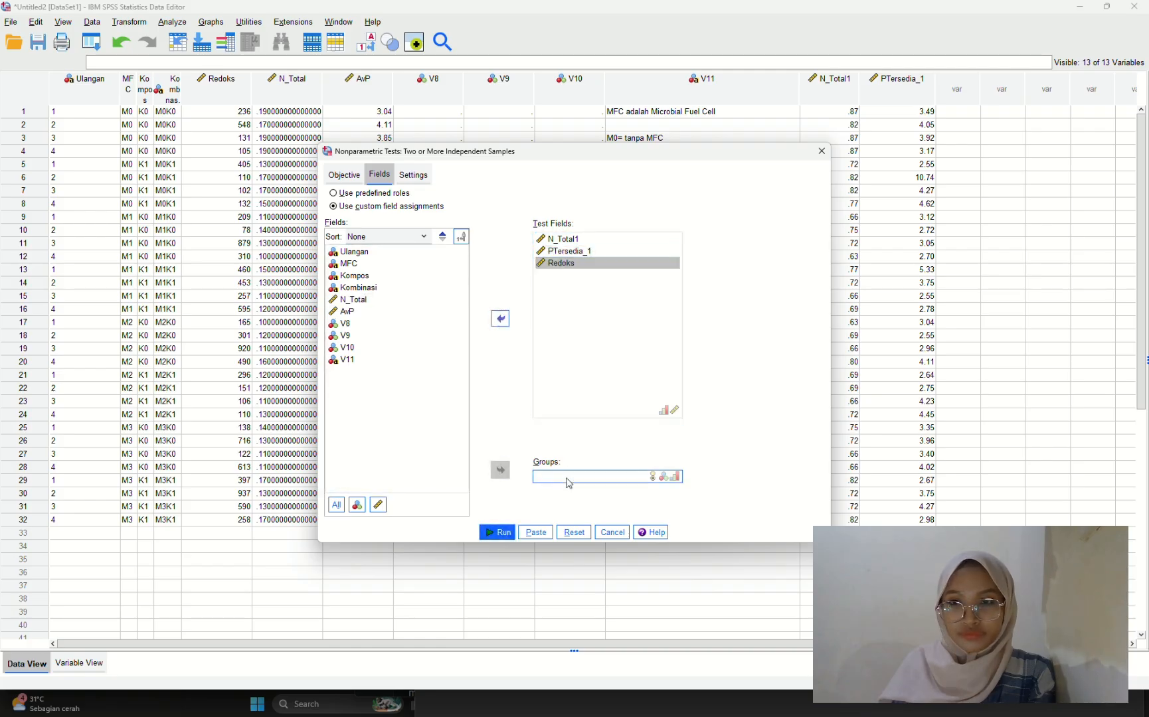
click(362, 288)
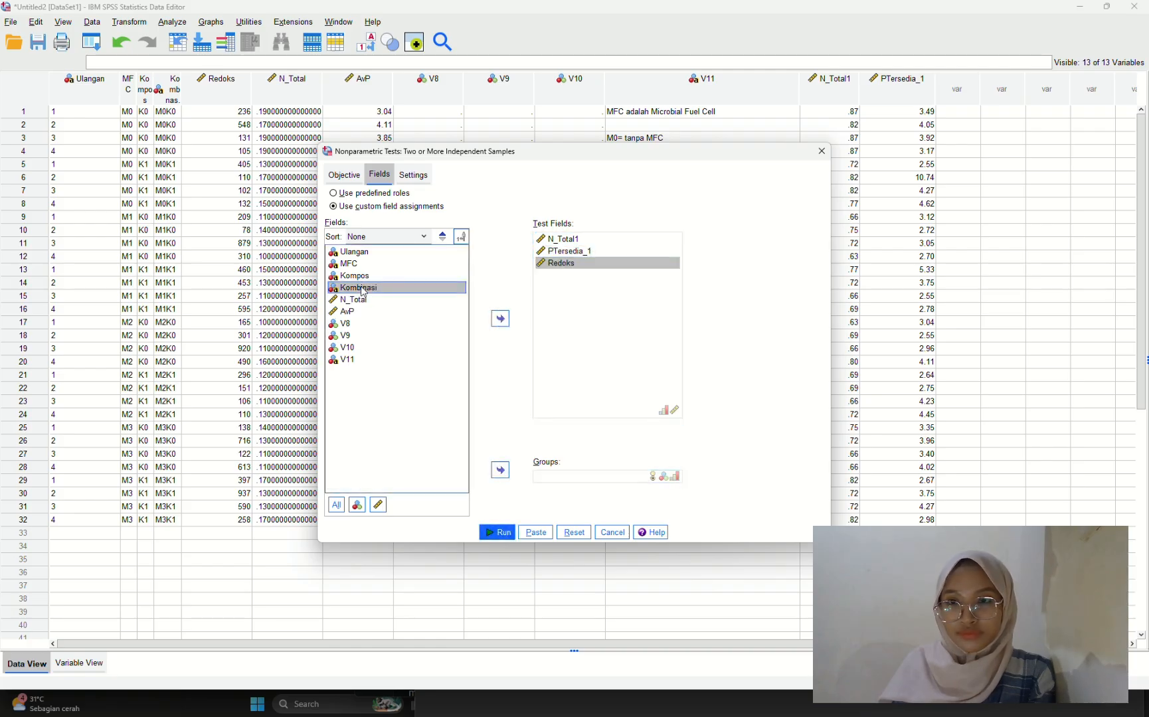
click(562, 479)
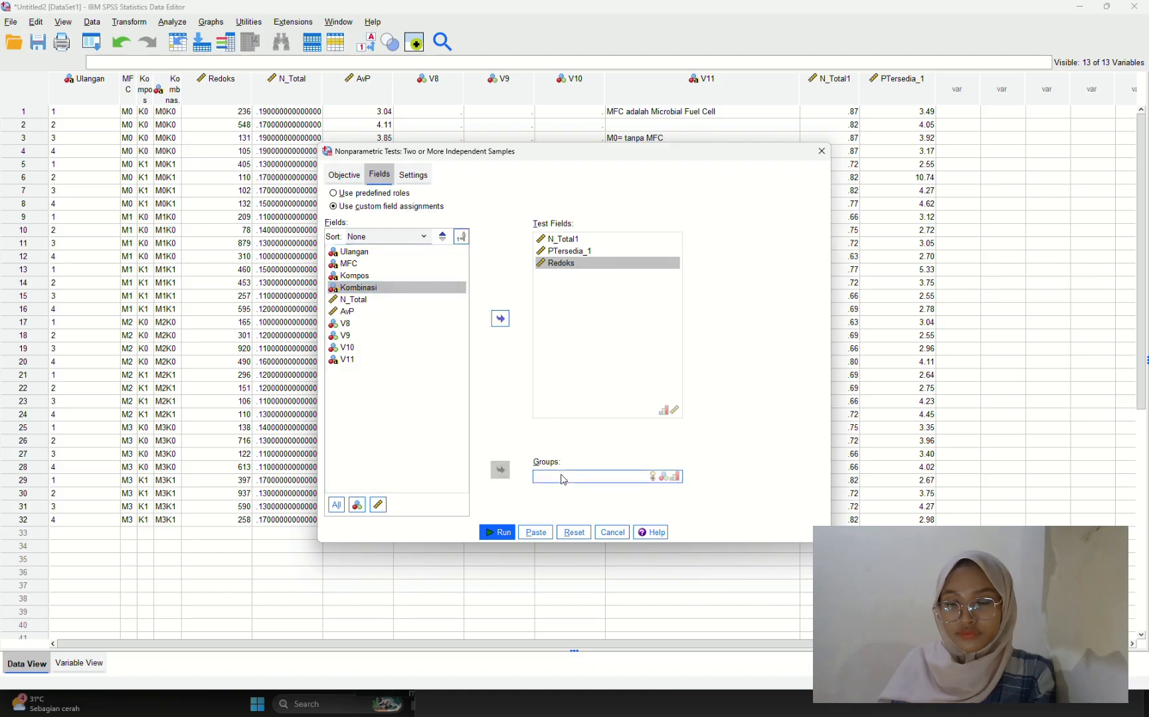
click(500, 319)
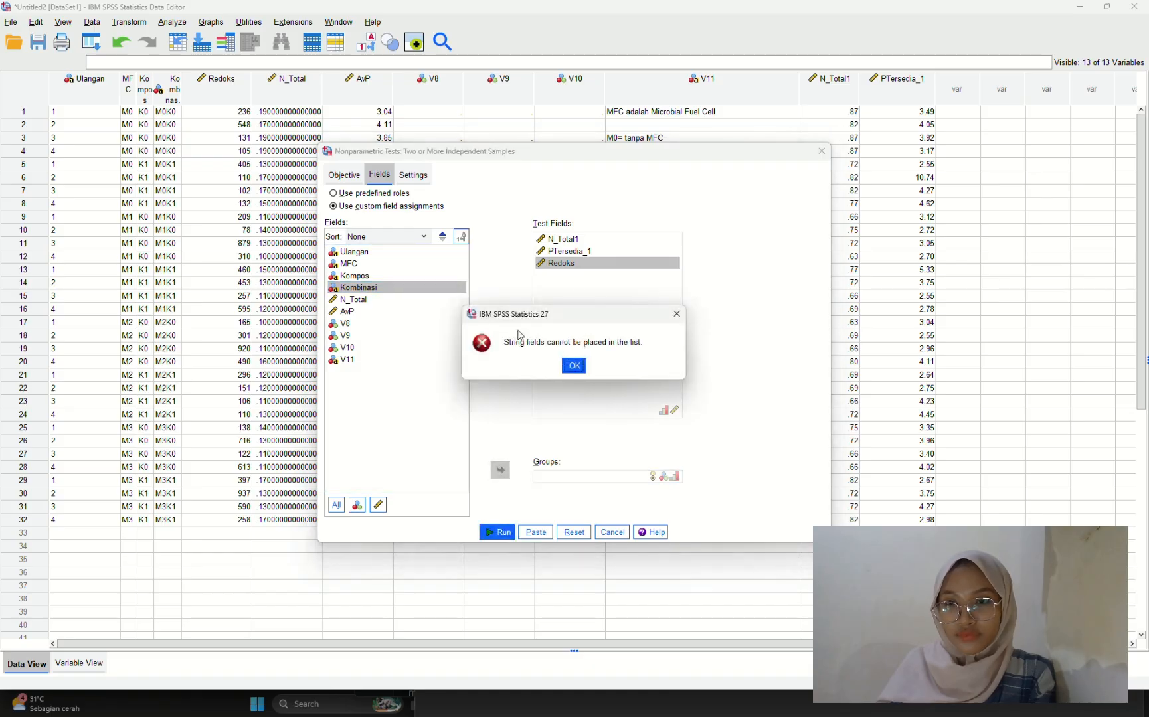
click(573, 366)
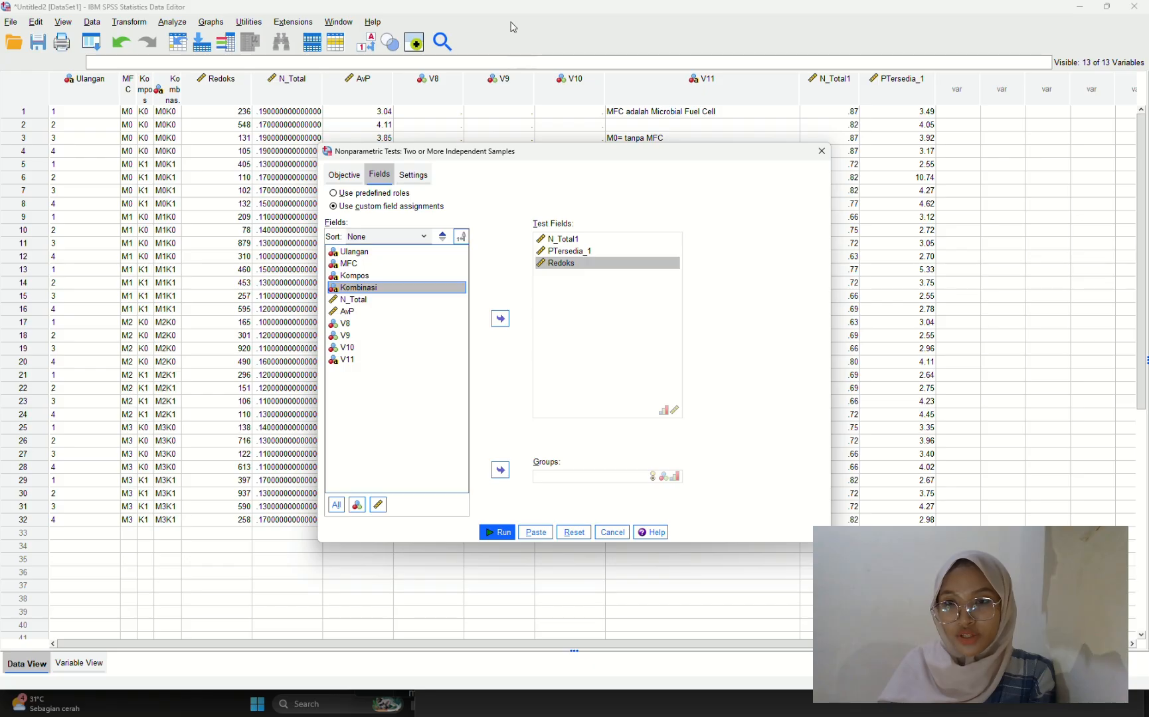
click(501, 470)
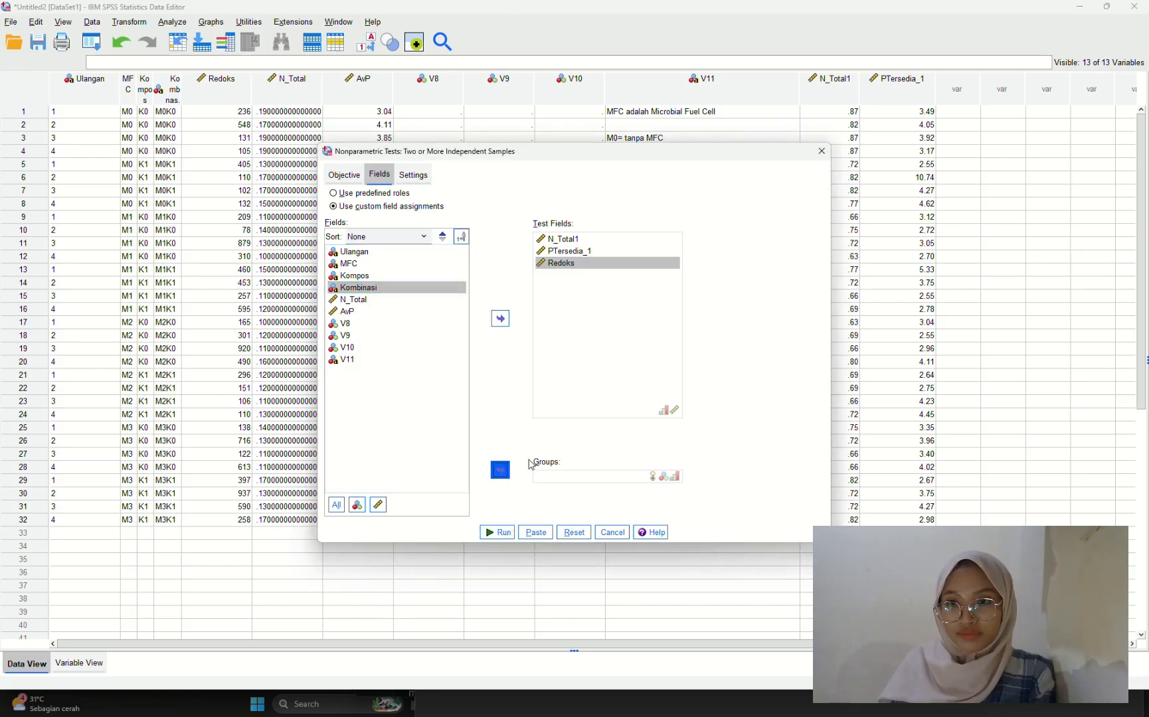
click(505, 474)
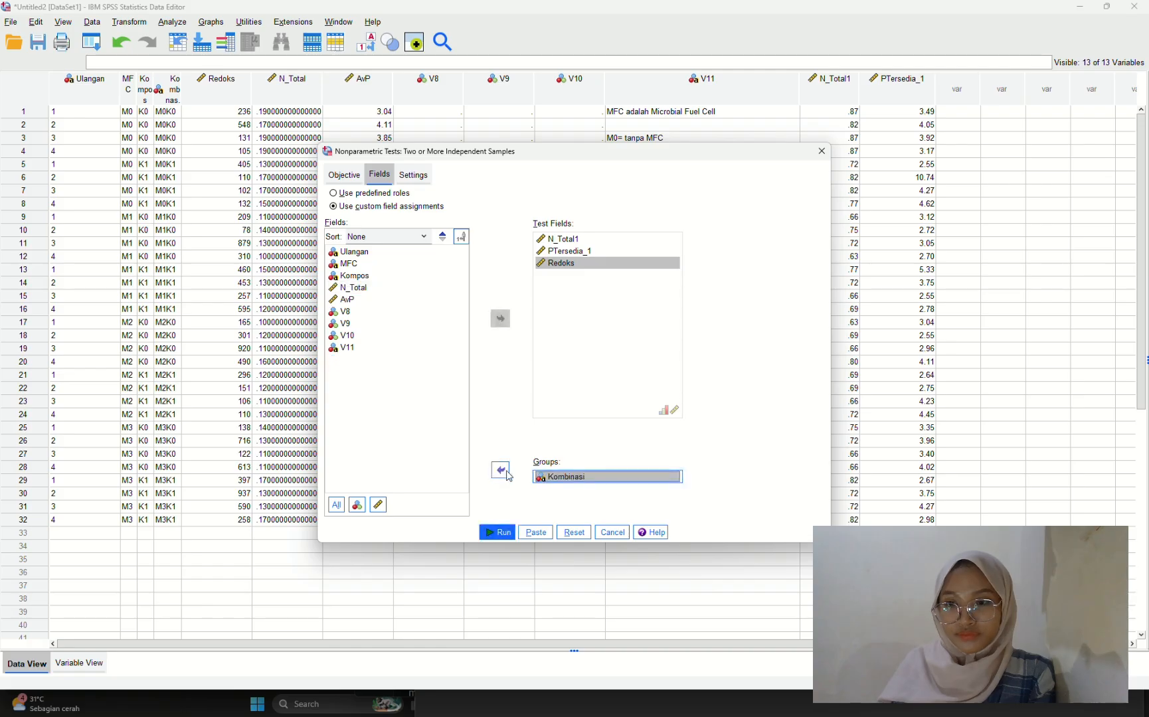
click(500, 533)
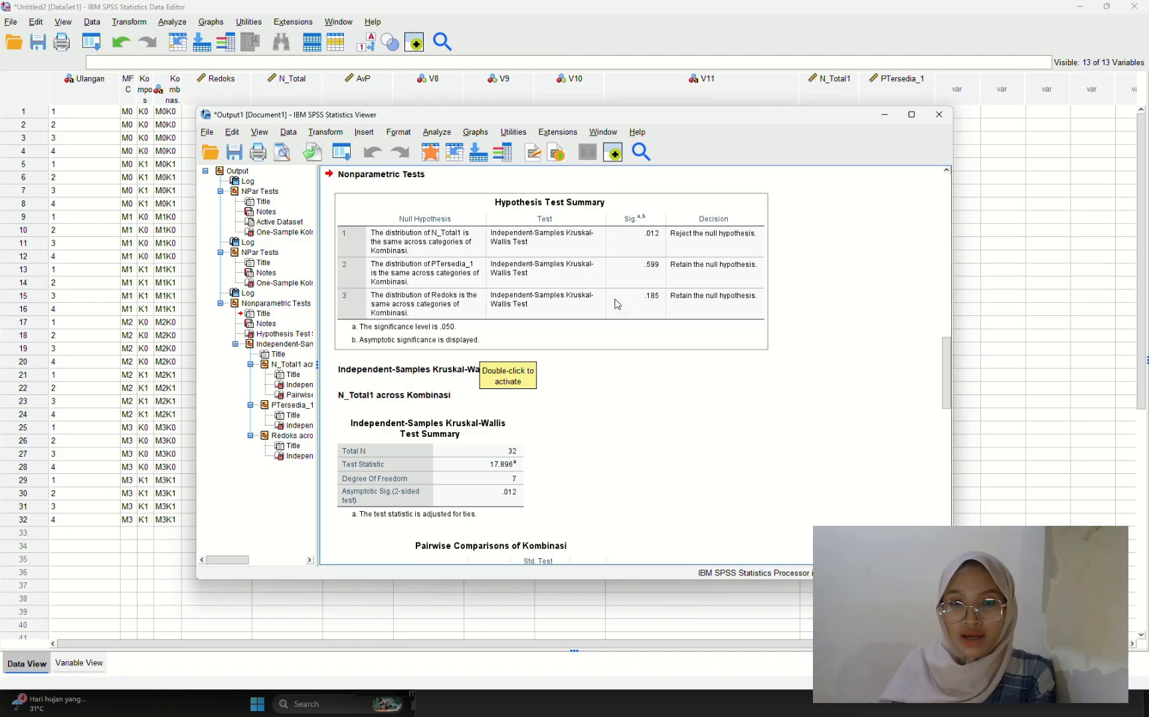
Step: Leave the output for the data and start a bivariate correlation analysis
click(512, 25)
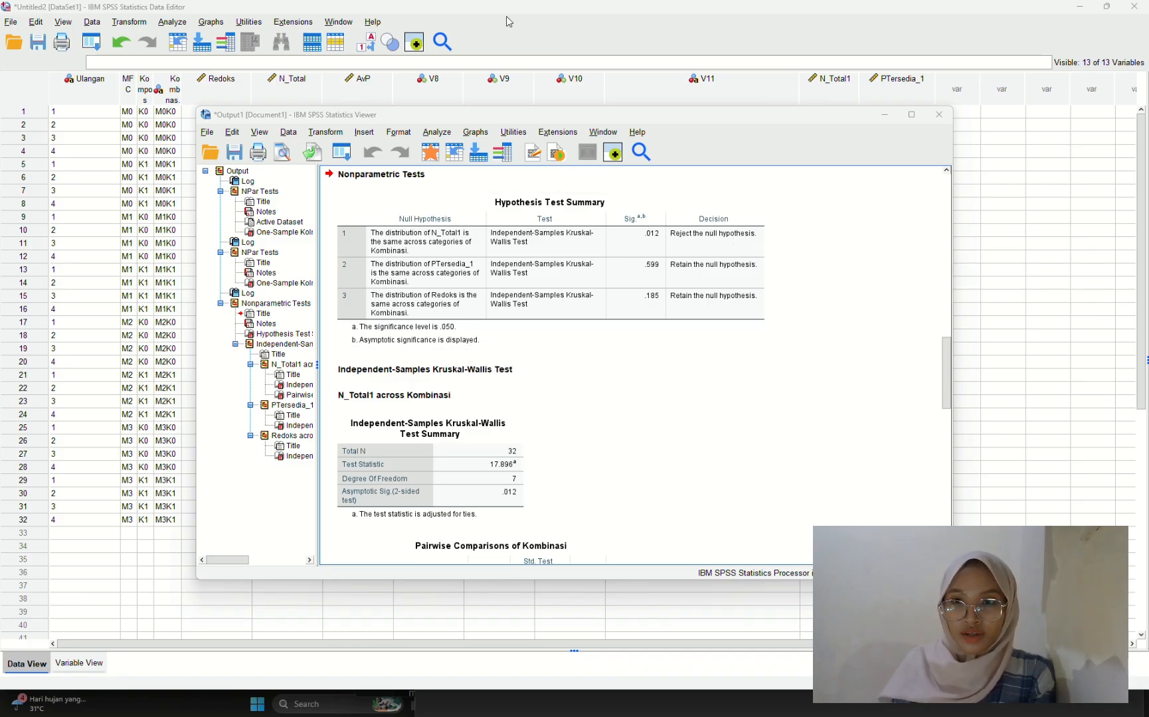
click(887, 114)
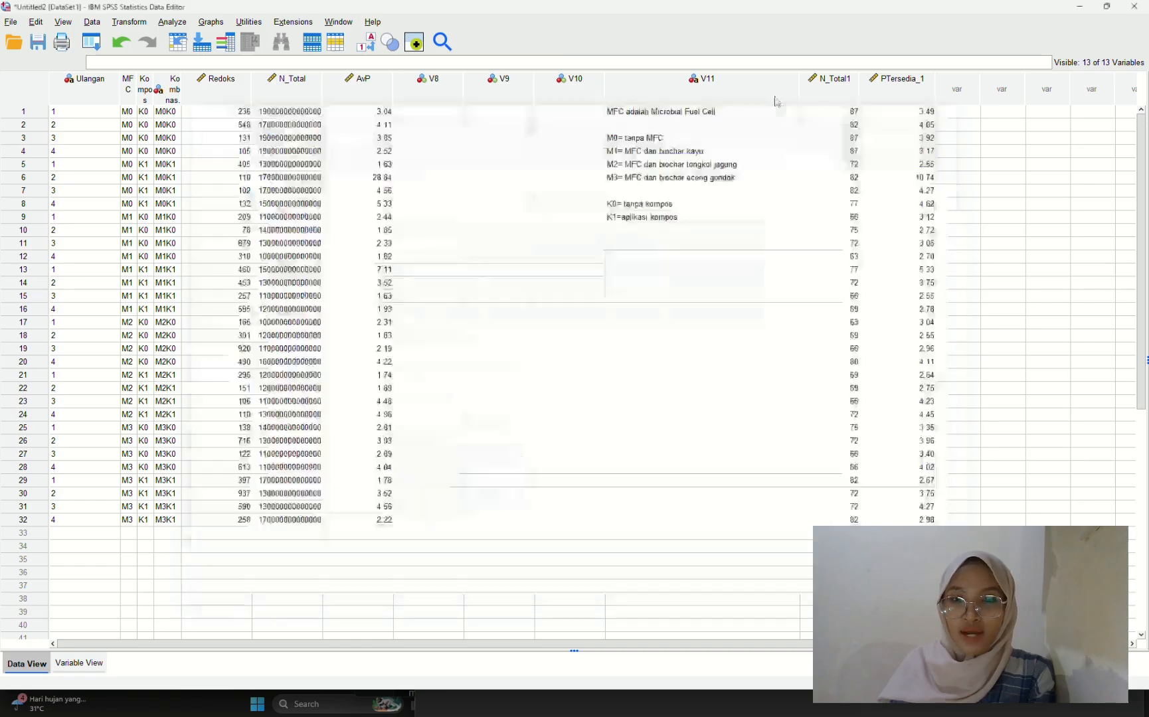
click(172, 22)
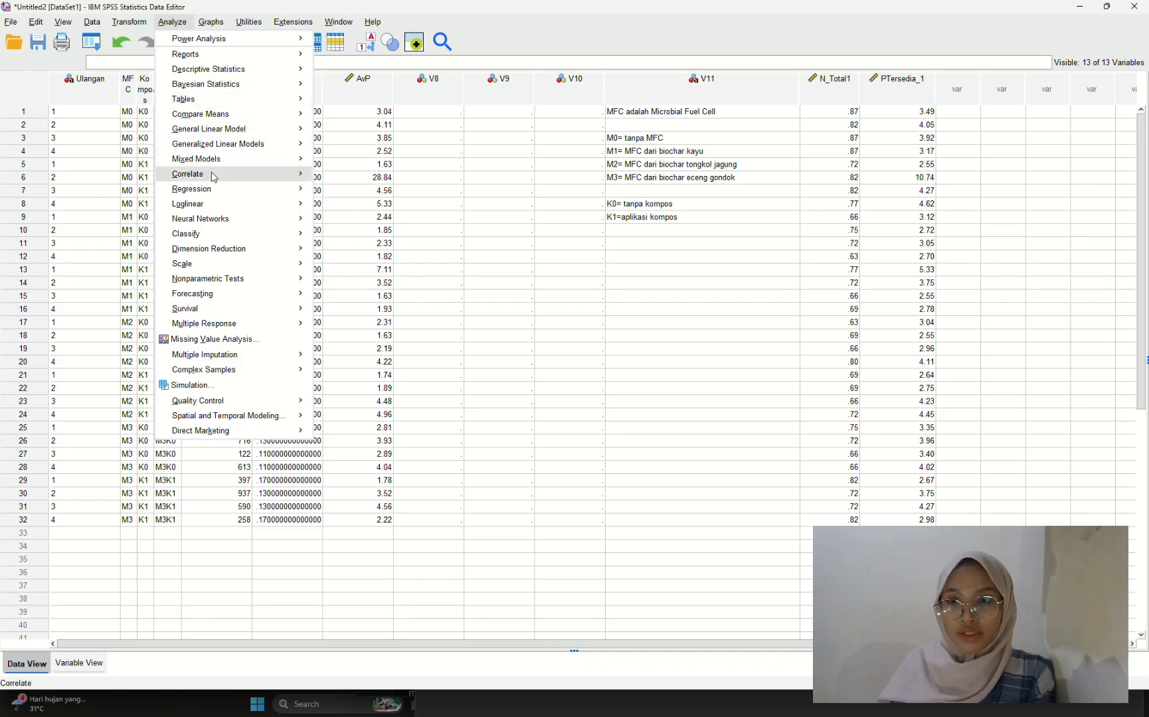
mouse_move(213, 177)
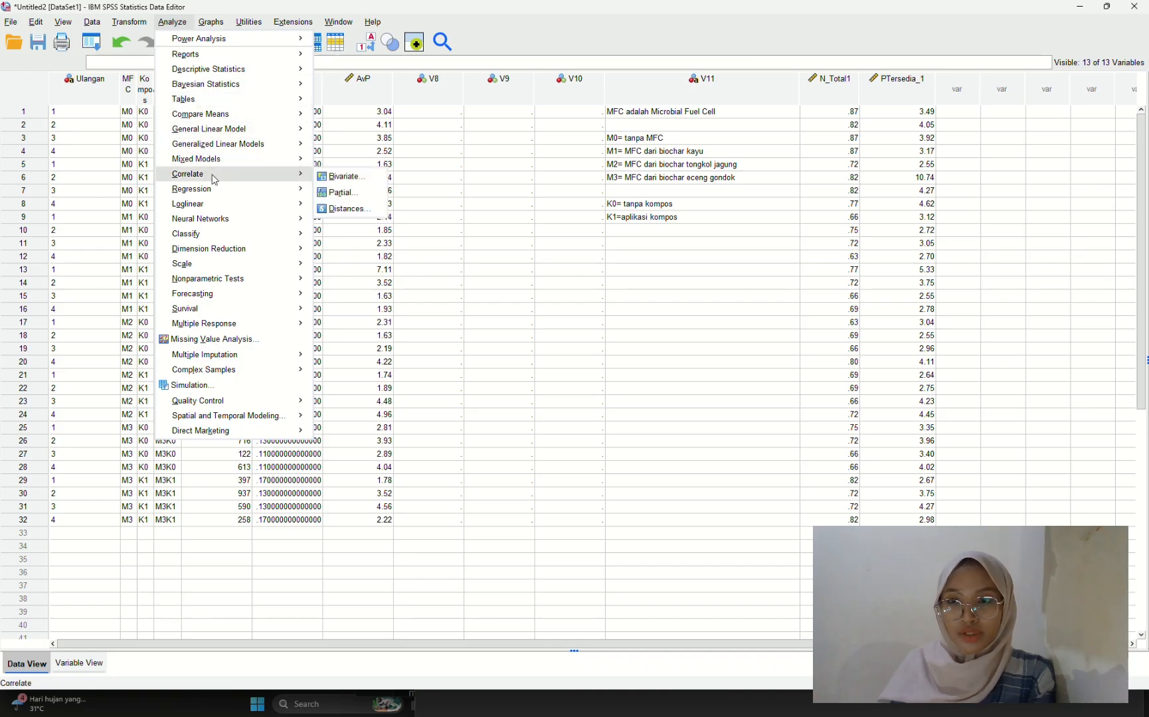
click(333, 179)
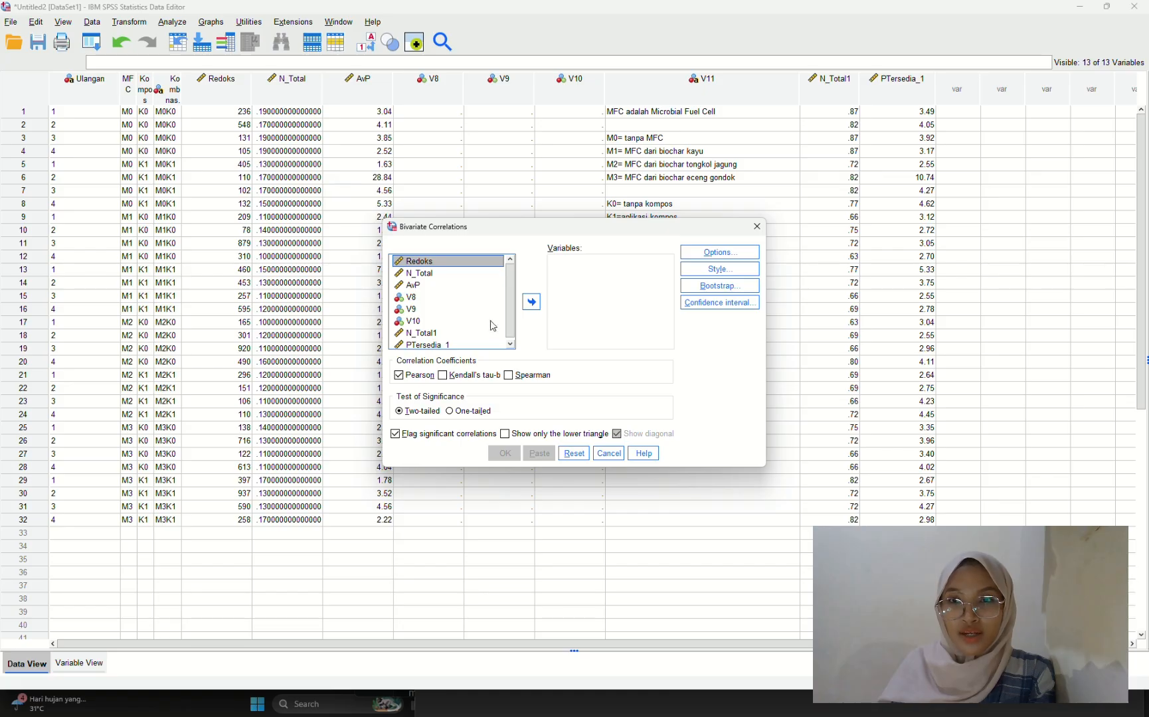
click(425, 332)
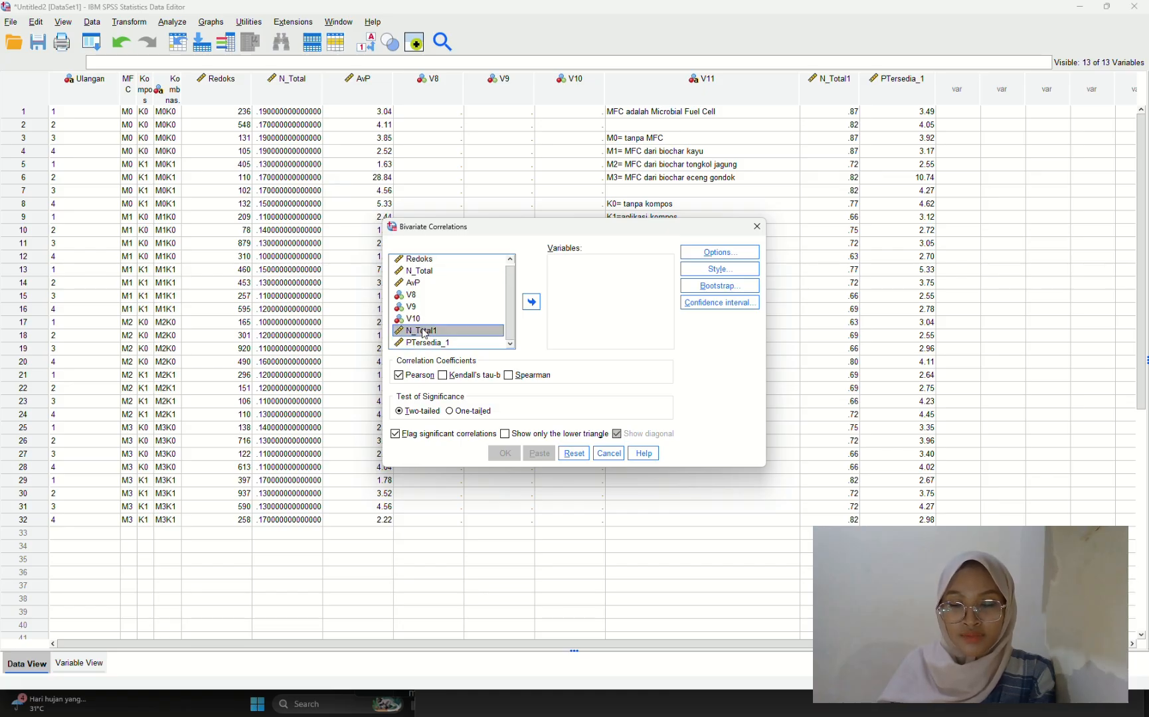
shift+click(423, 263)
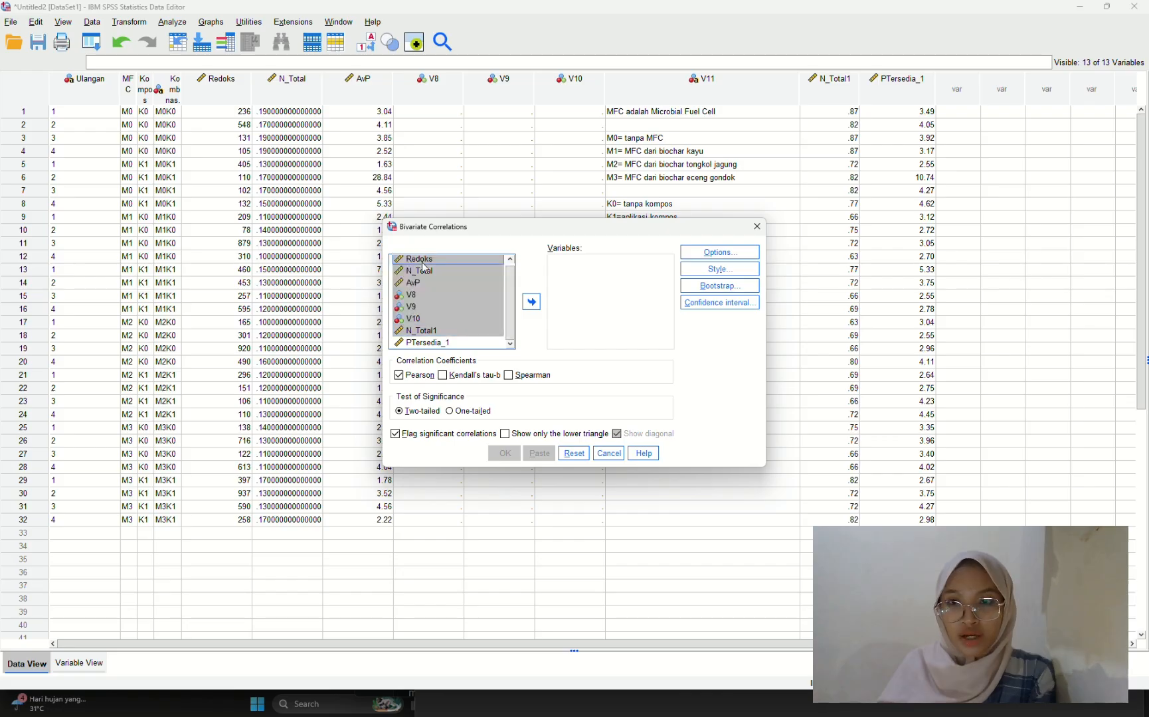
click(446, 342)
click(444, 331)
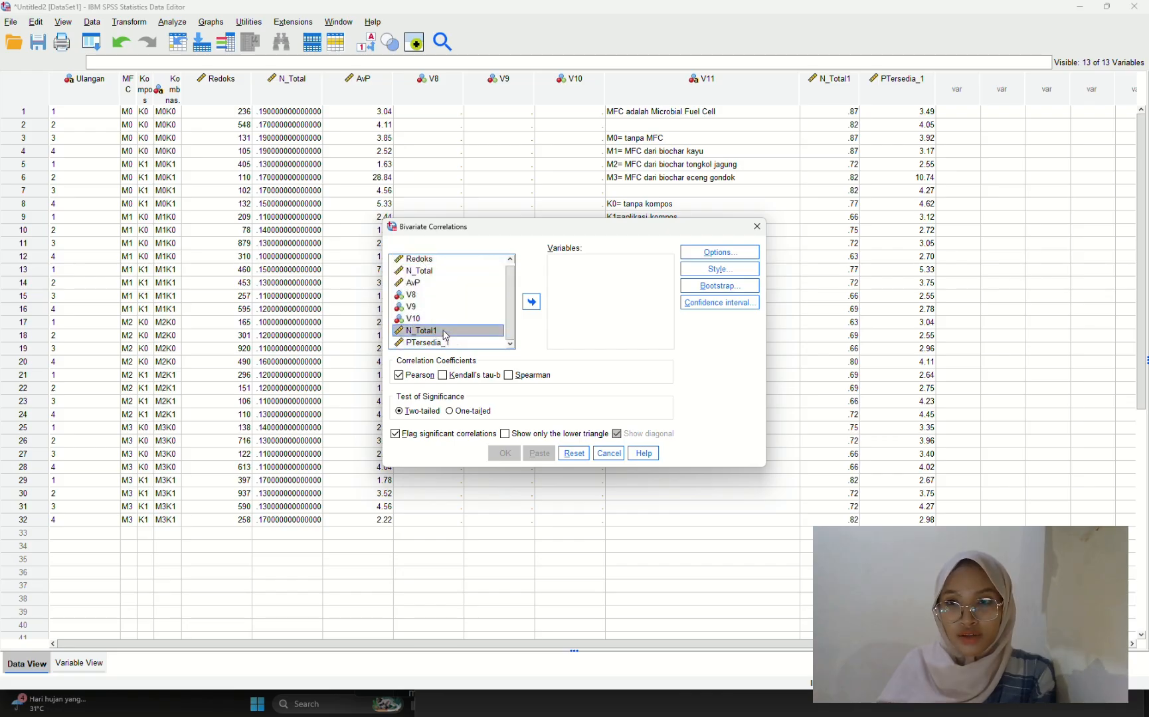
shift+click(444, 343)
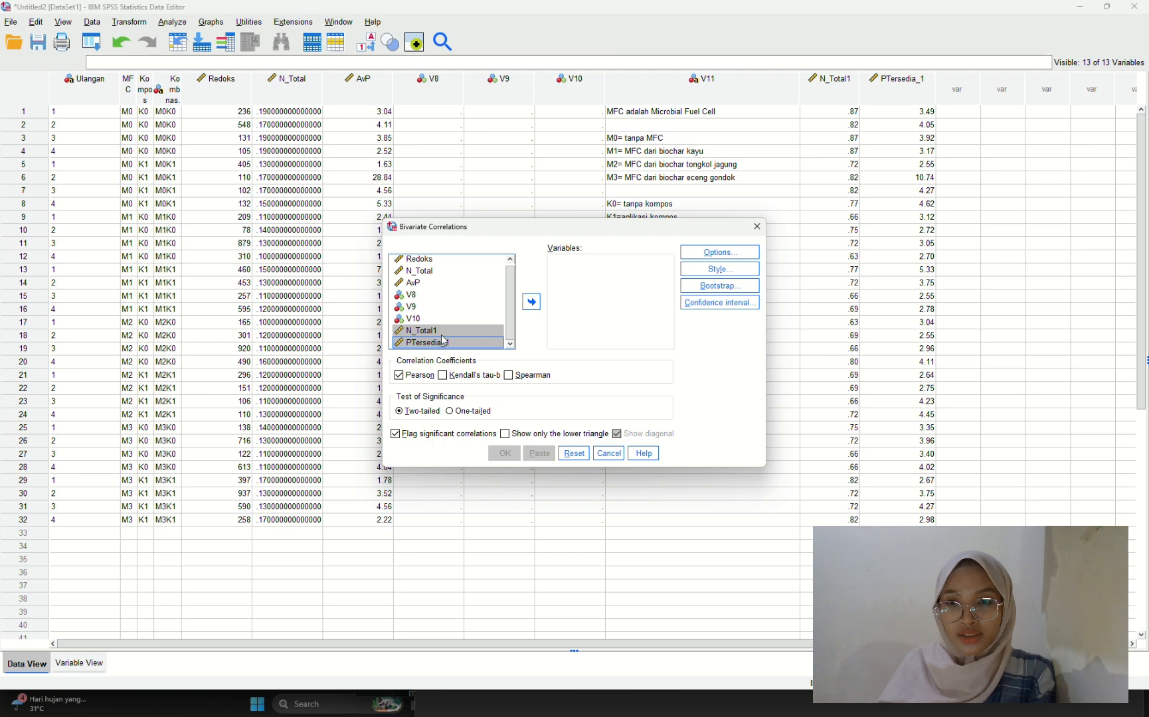
shift+click(437, 260)
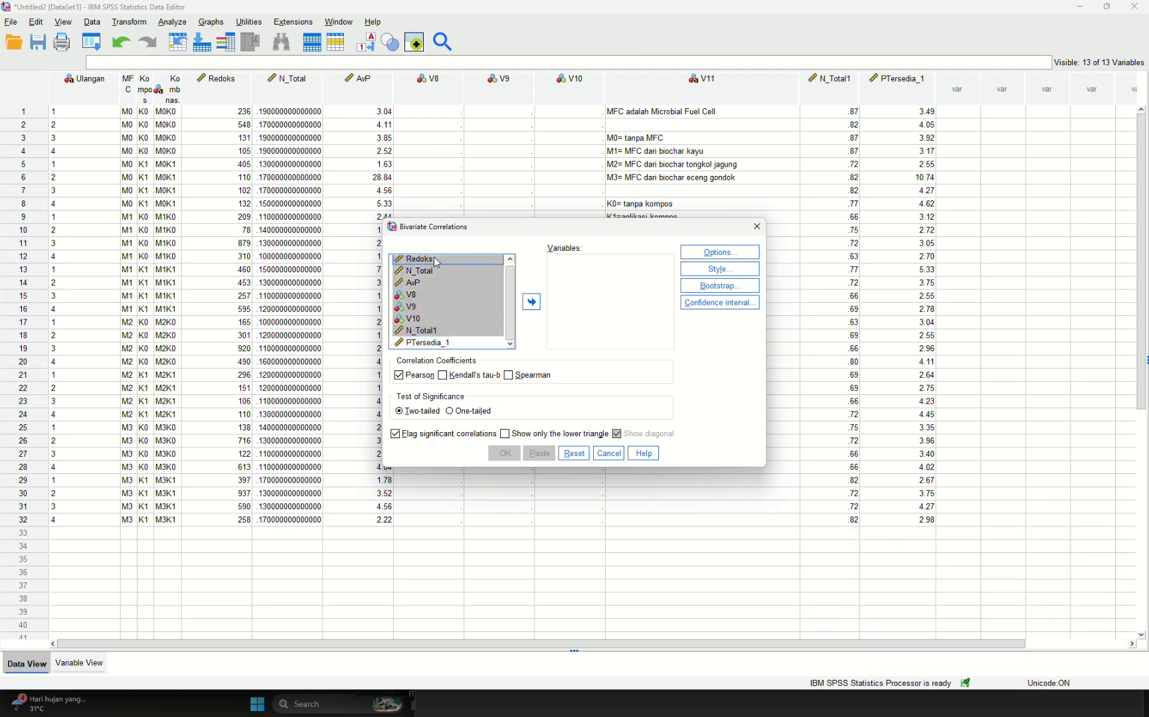
Step: Add PTersedia_1, N_Total1 and Redoks as the correlation variables and run the two-tailed Pearson correlation
click(448, 343)
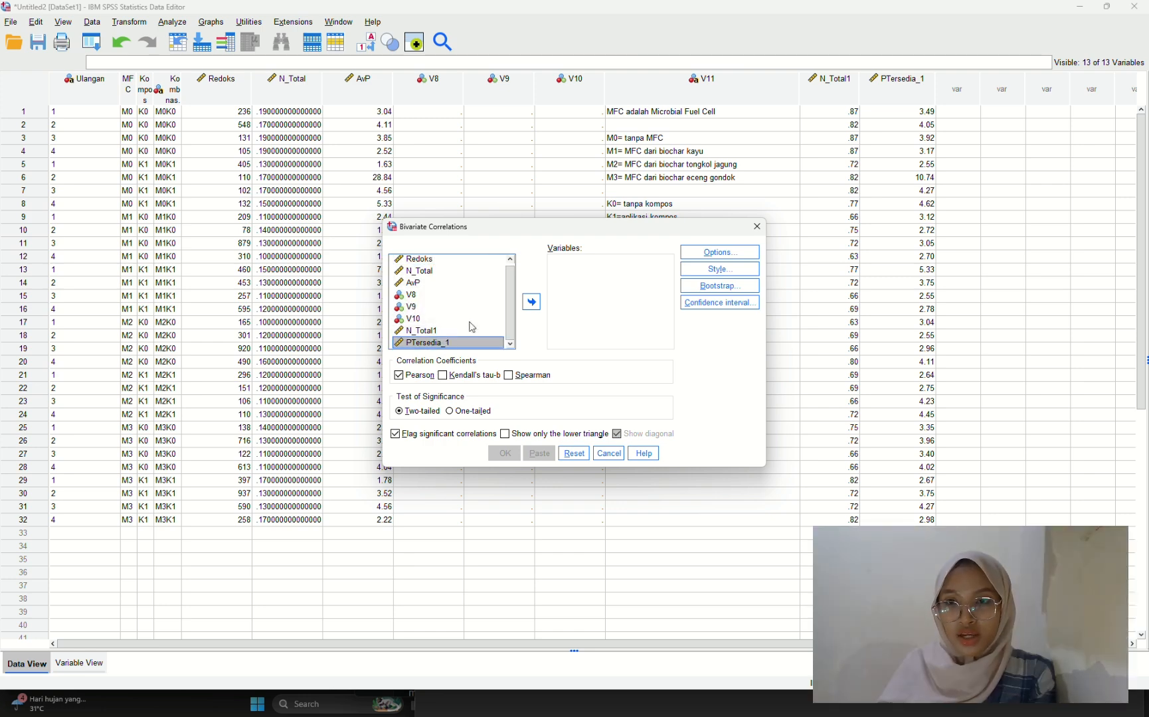
click(531, 301)
click(470, 333)
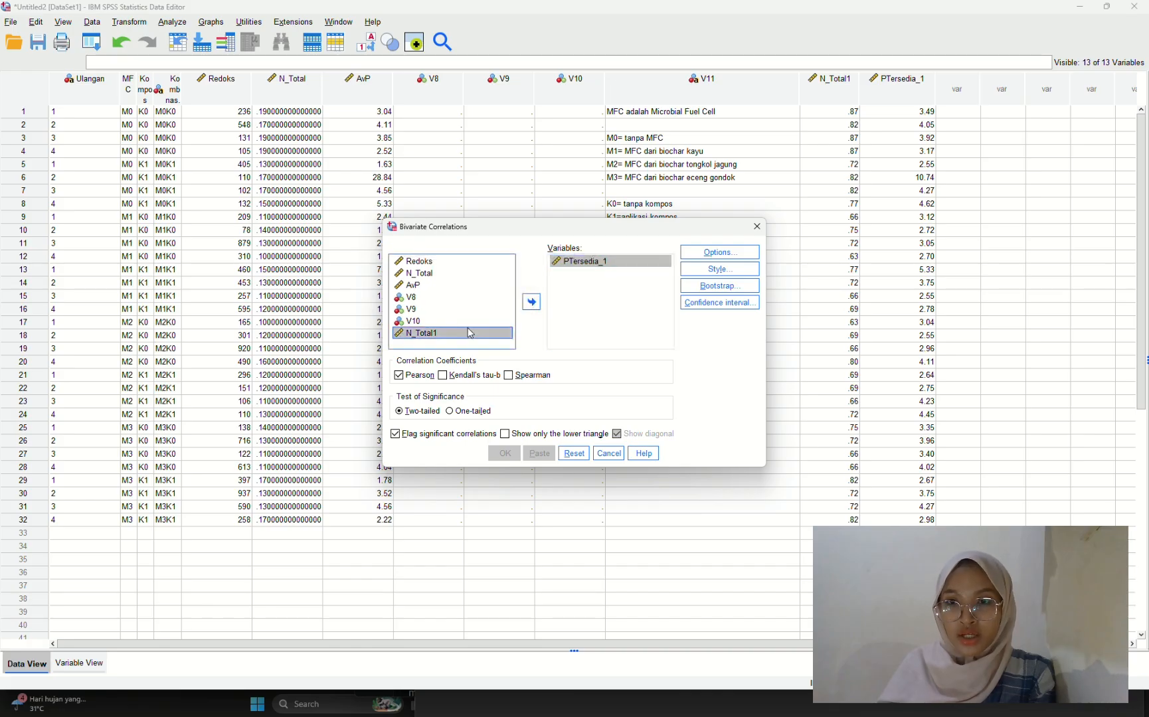
click(531, 304)
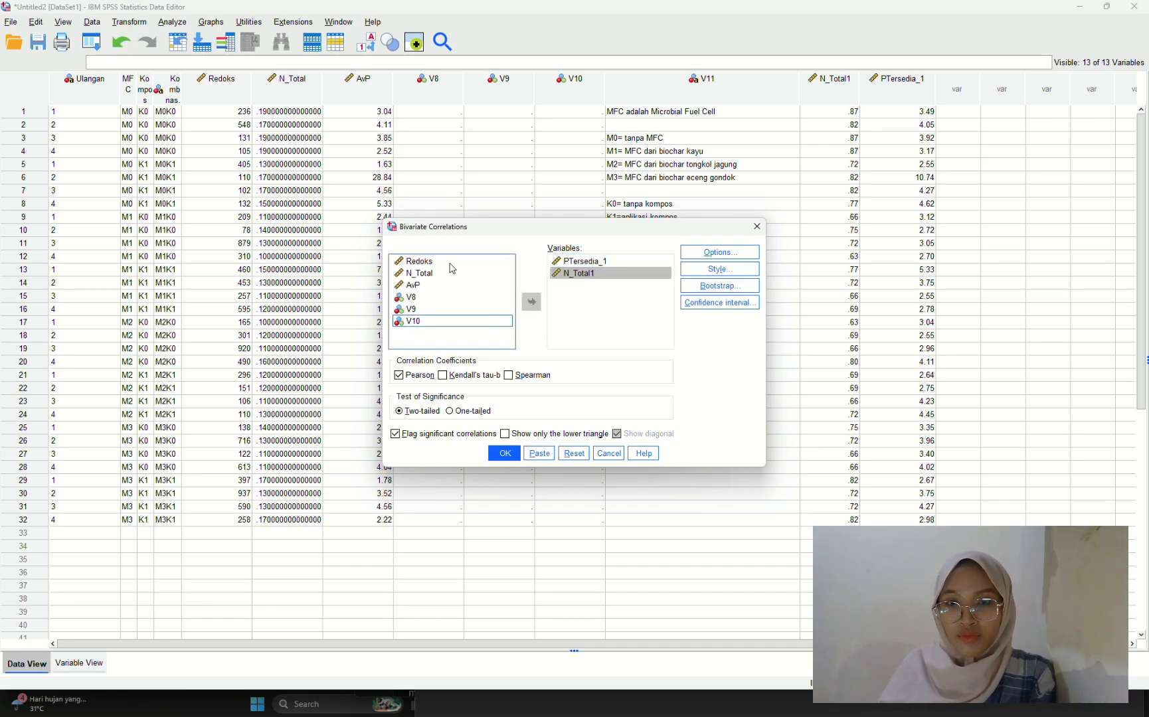
click(452, 263)
click(531, 303)
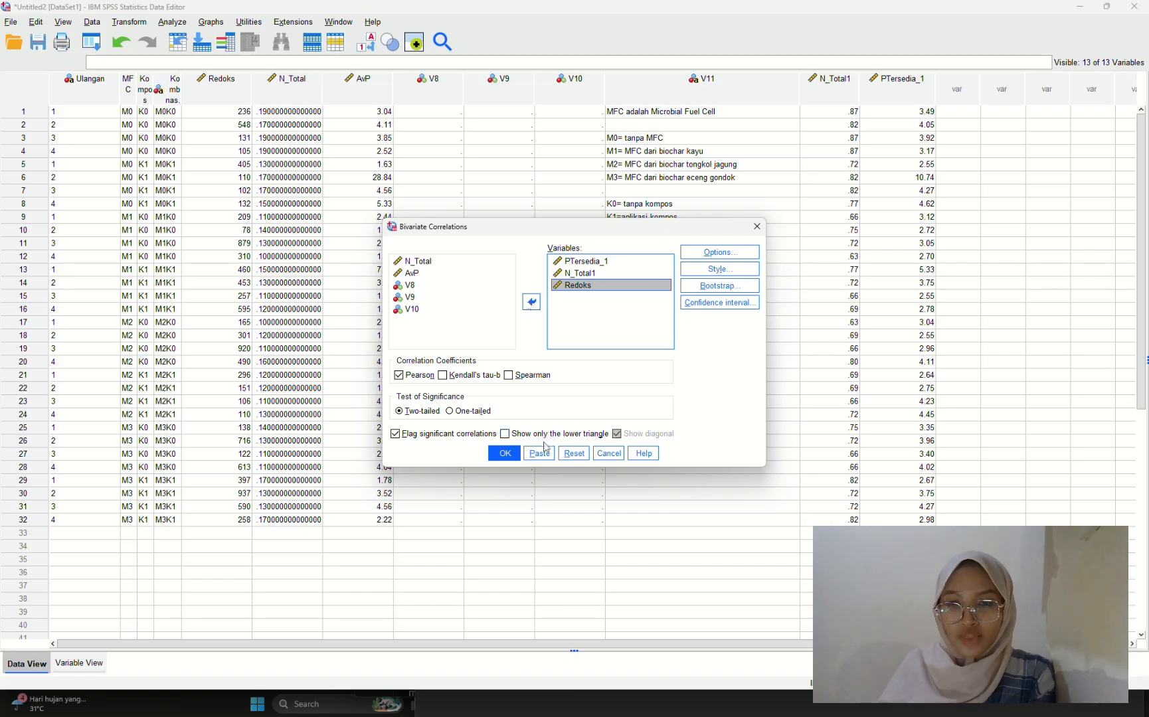
click(510, 453)
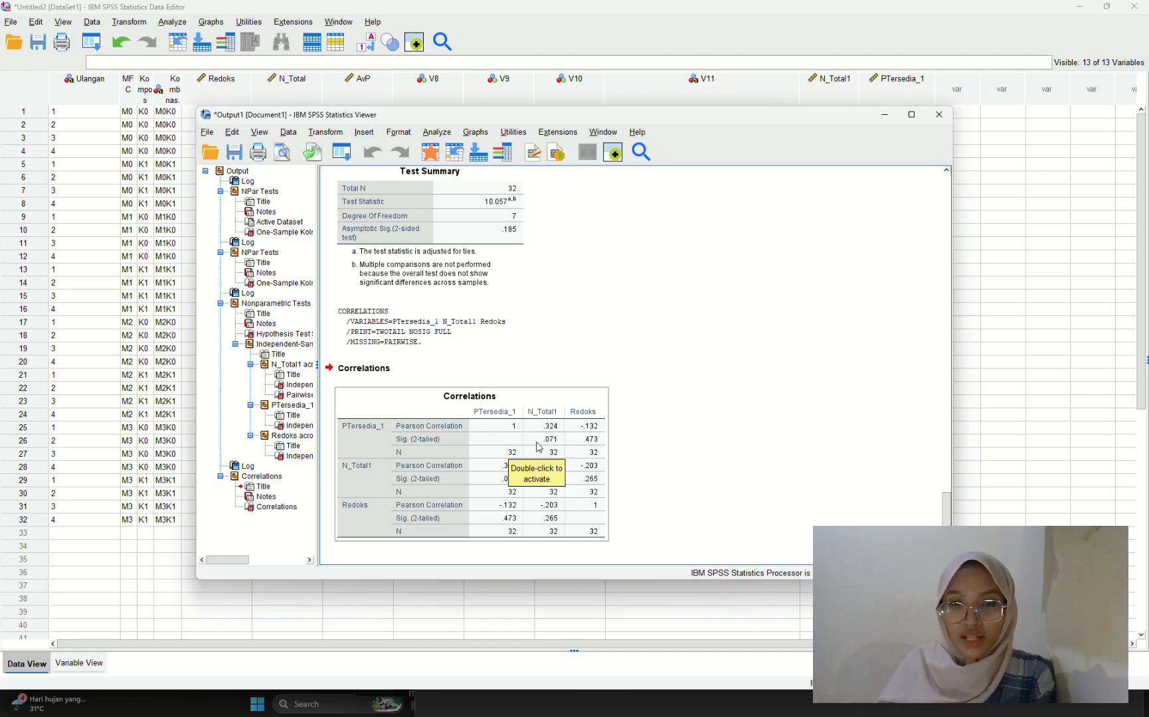
click(706, 442)
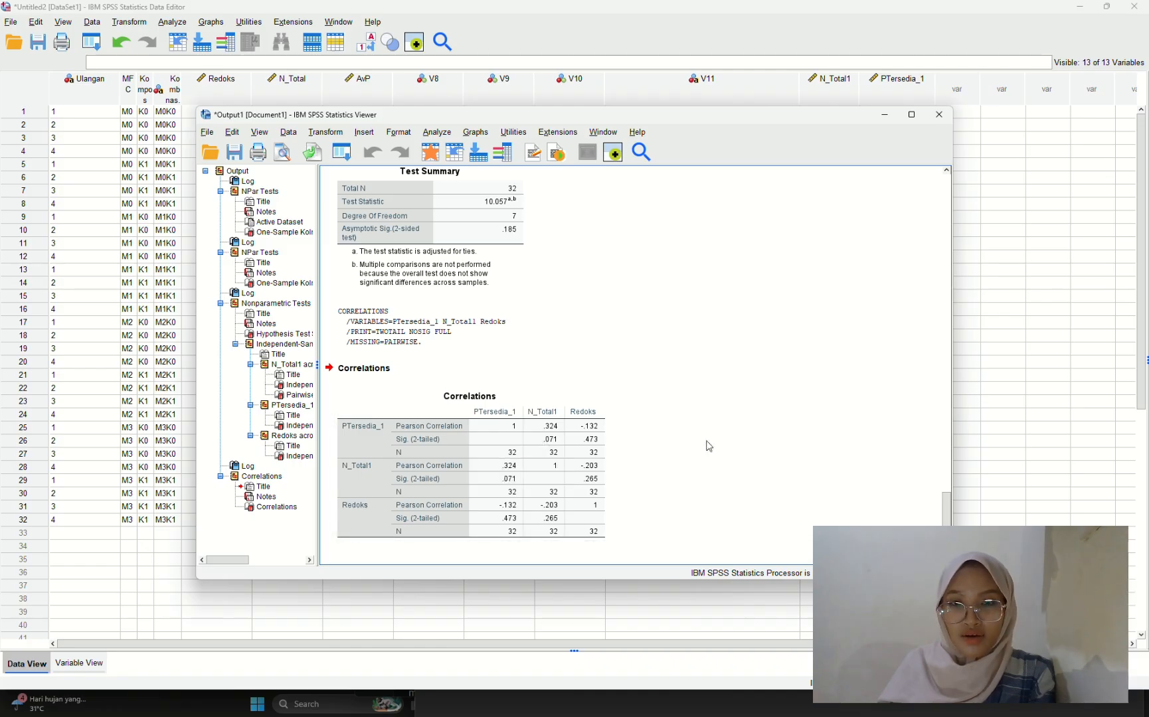
click(543, 428)
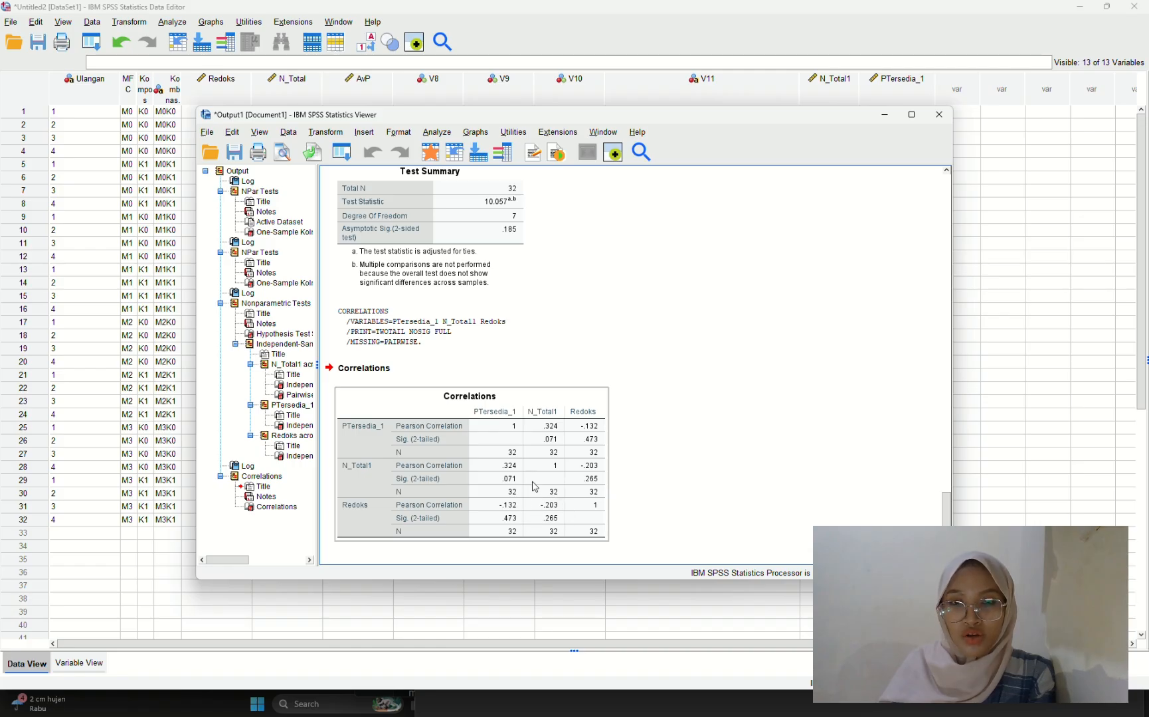
Step: Create a simple scatterplot with N_Total1 on the Y axis and Redoks on the X axis
click(632, 458)
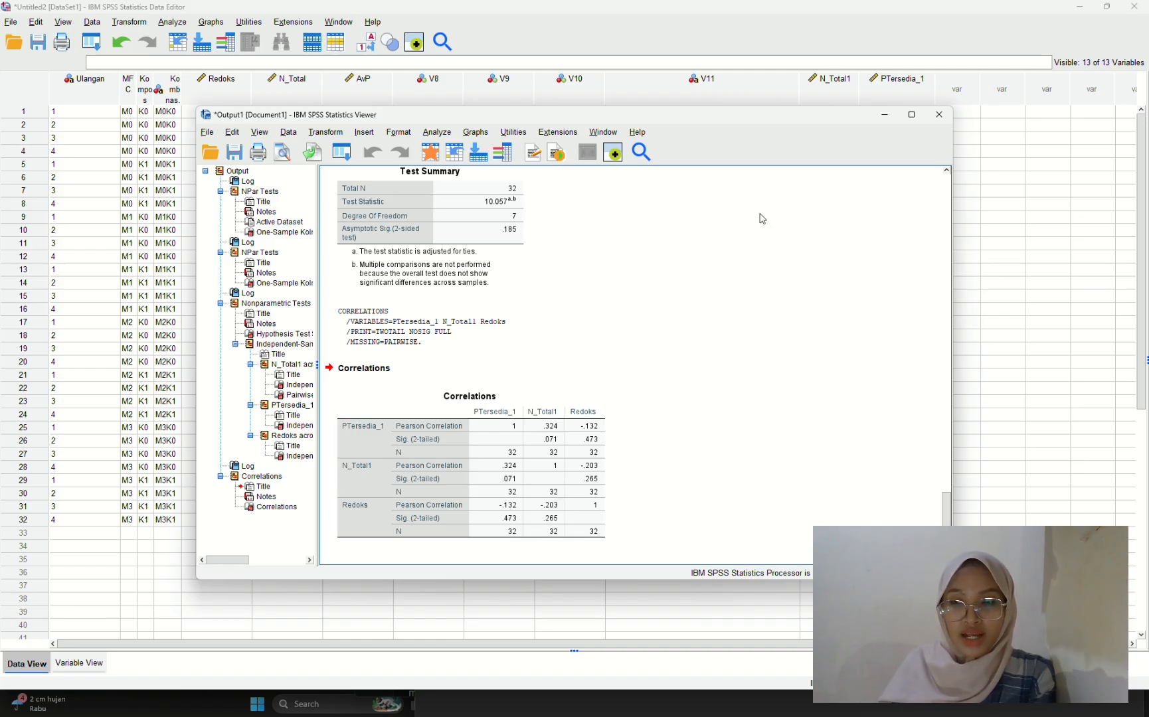
click(884, 115)
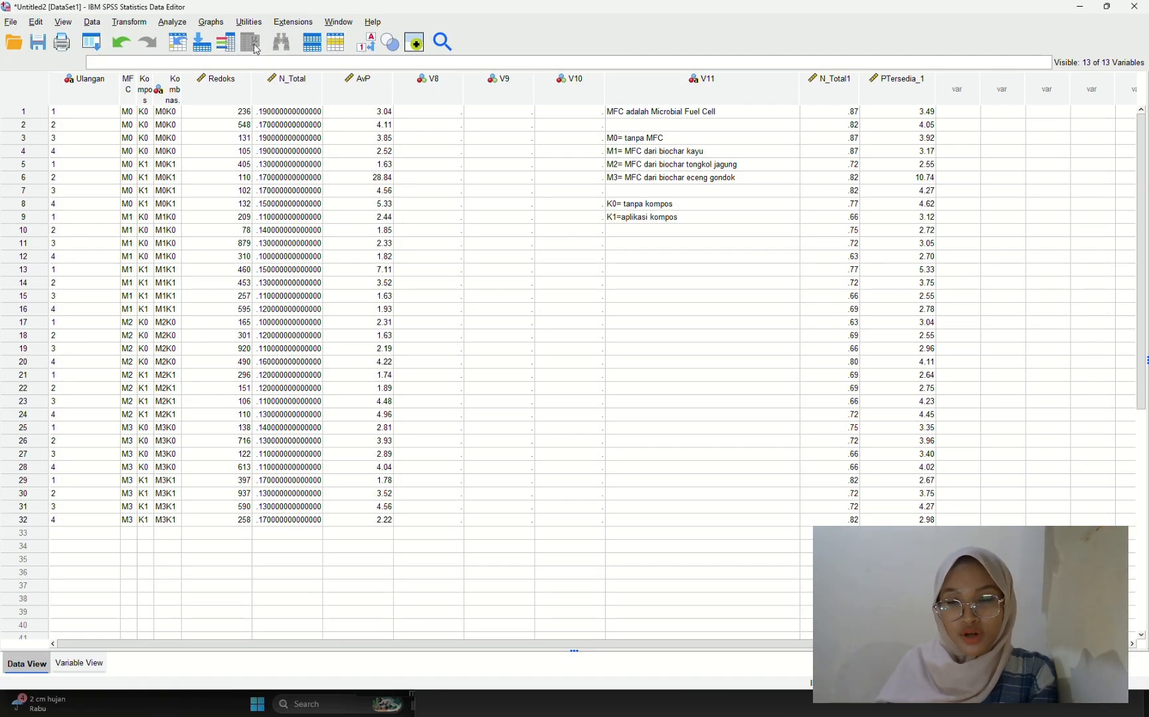
click(212, 22)
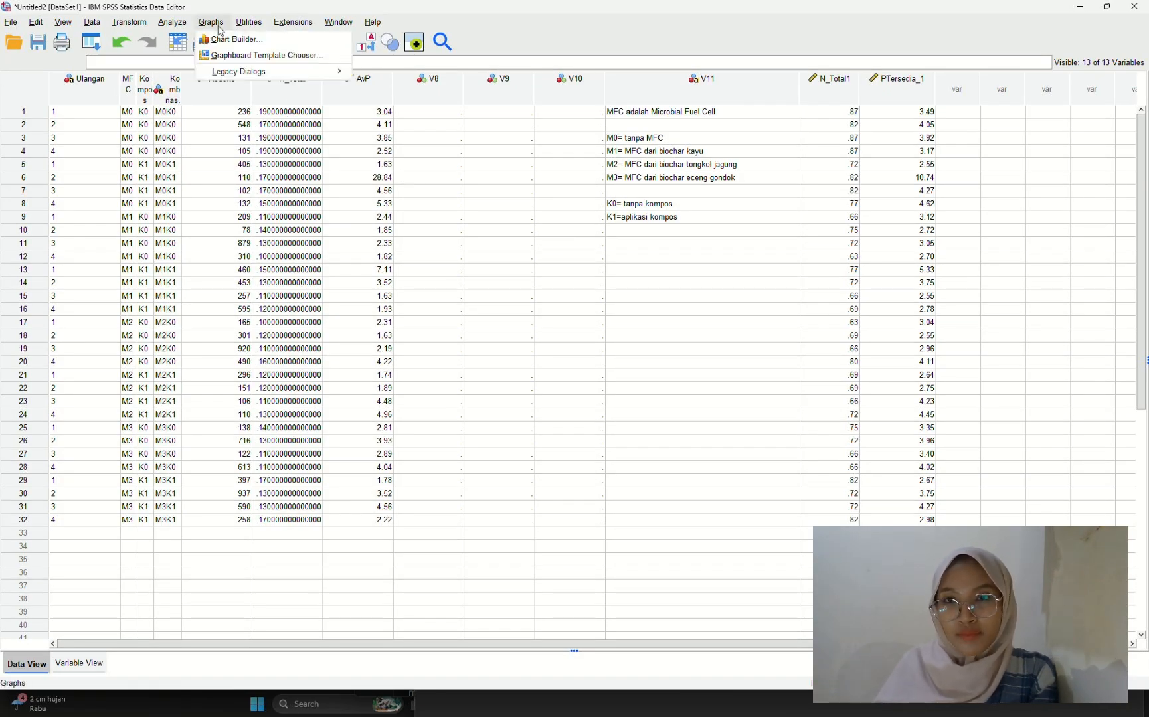
mouse_move(240, 72)
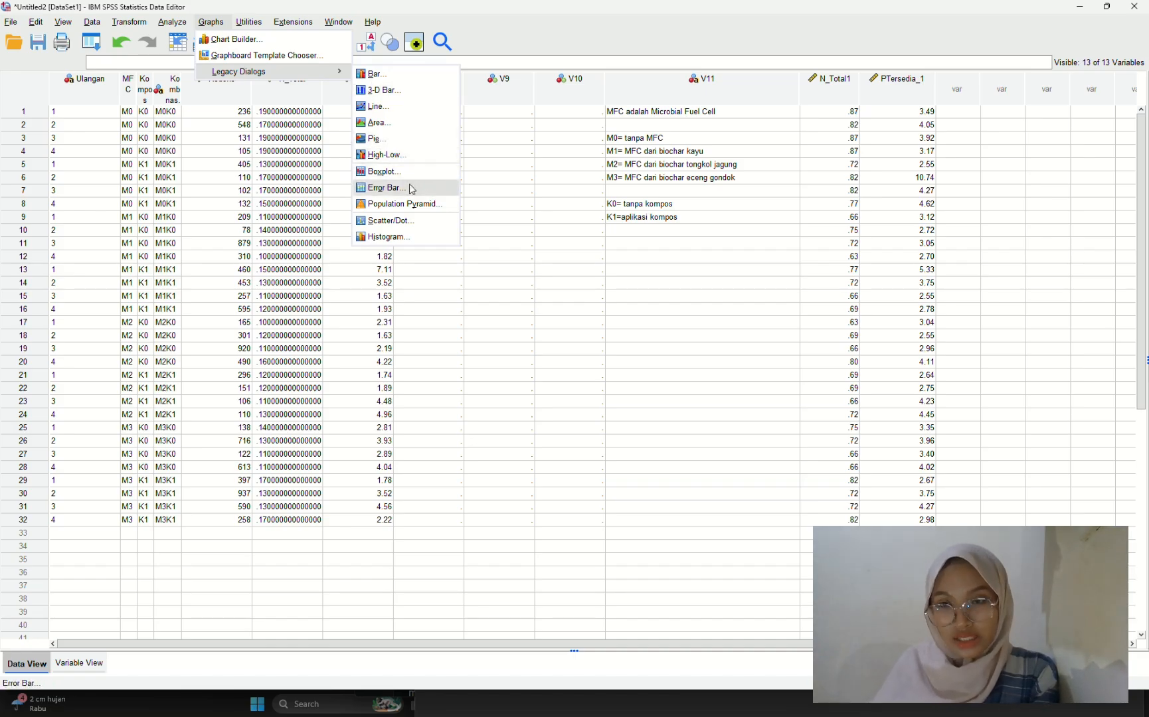
click(410, 220)
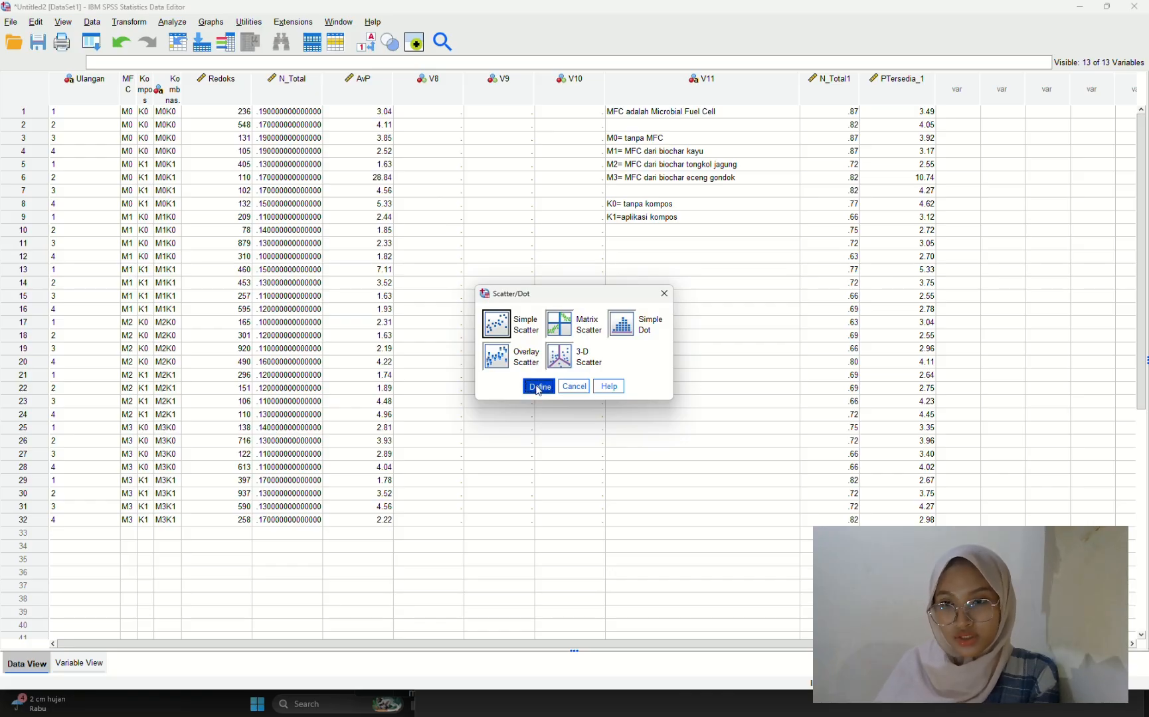
click(538, 388)
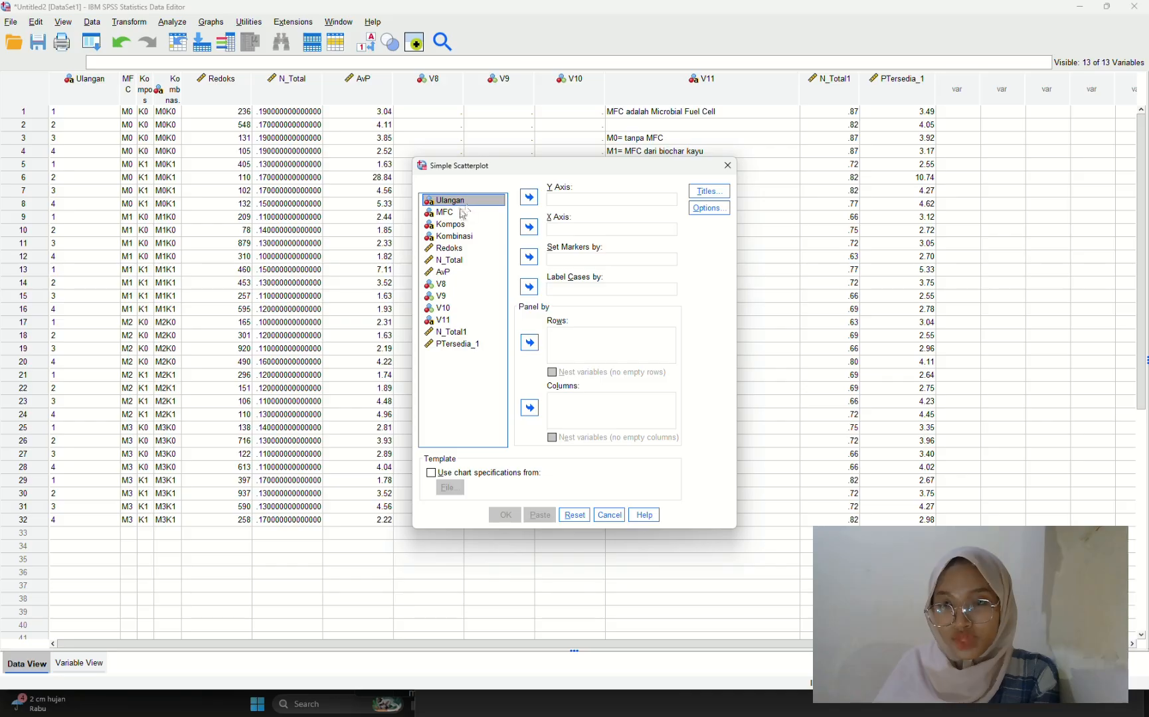
click(456, 334)
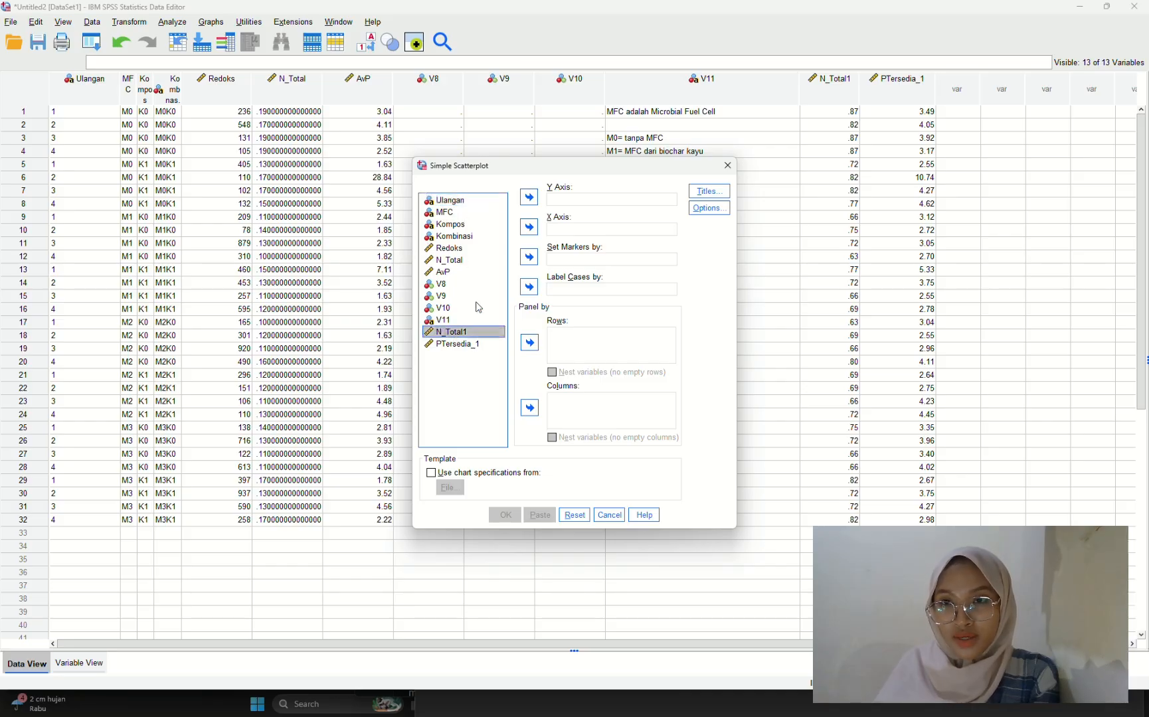
click(534, 205)
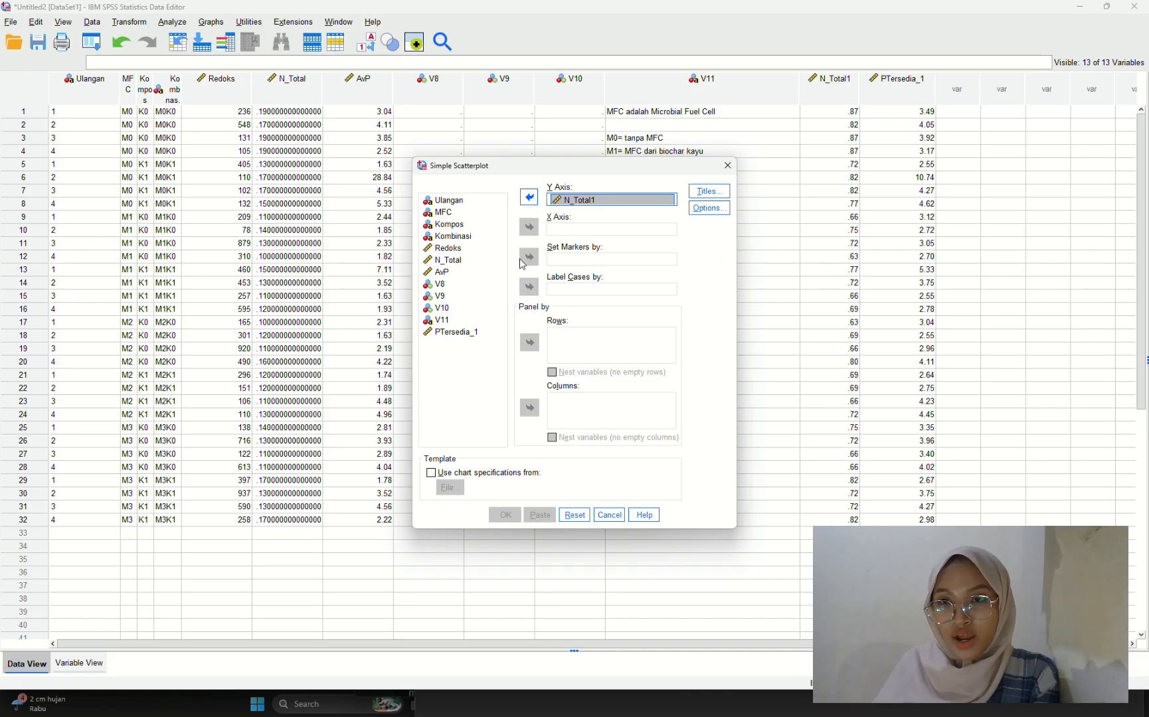
click(565, 232)
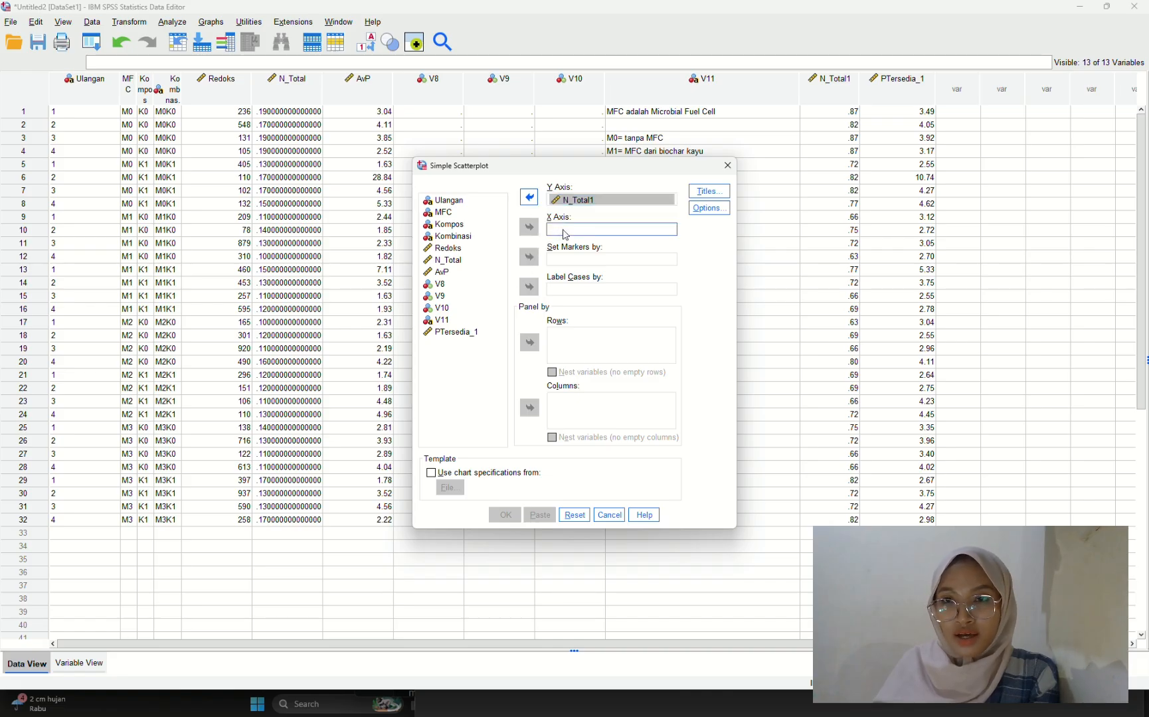
click(451, 248)
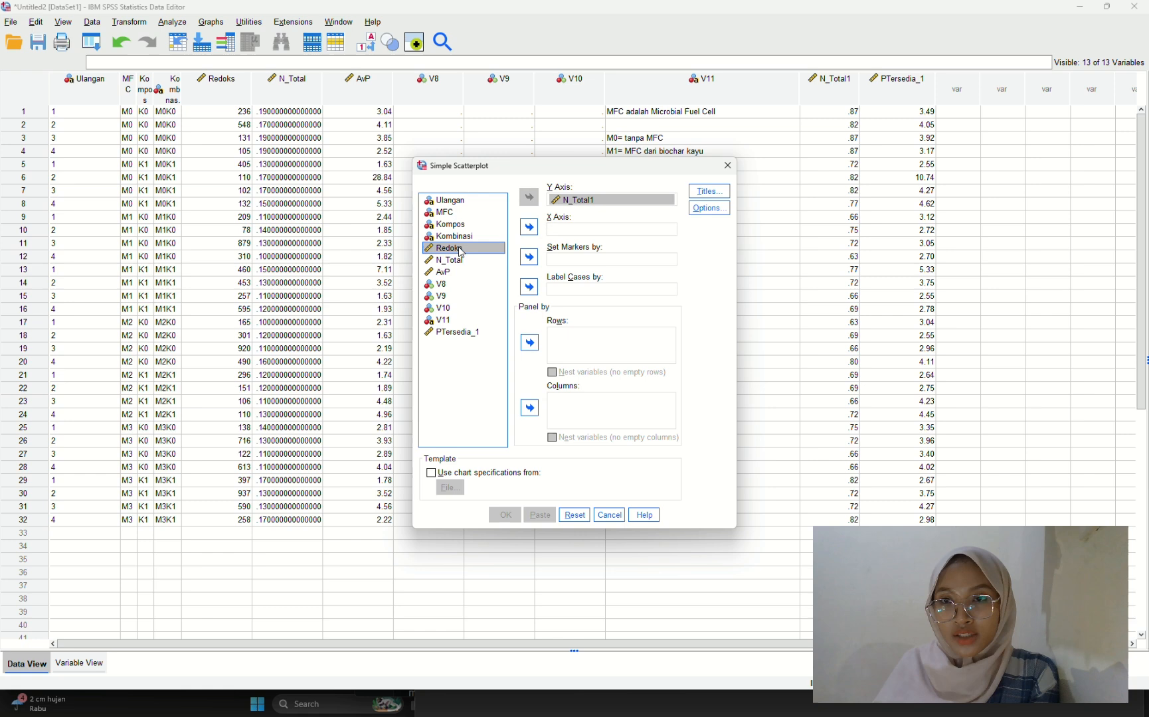
click(528, 228)
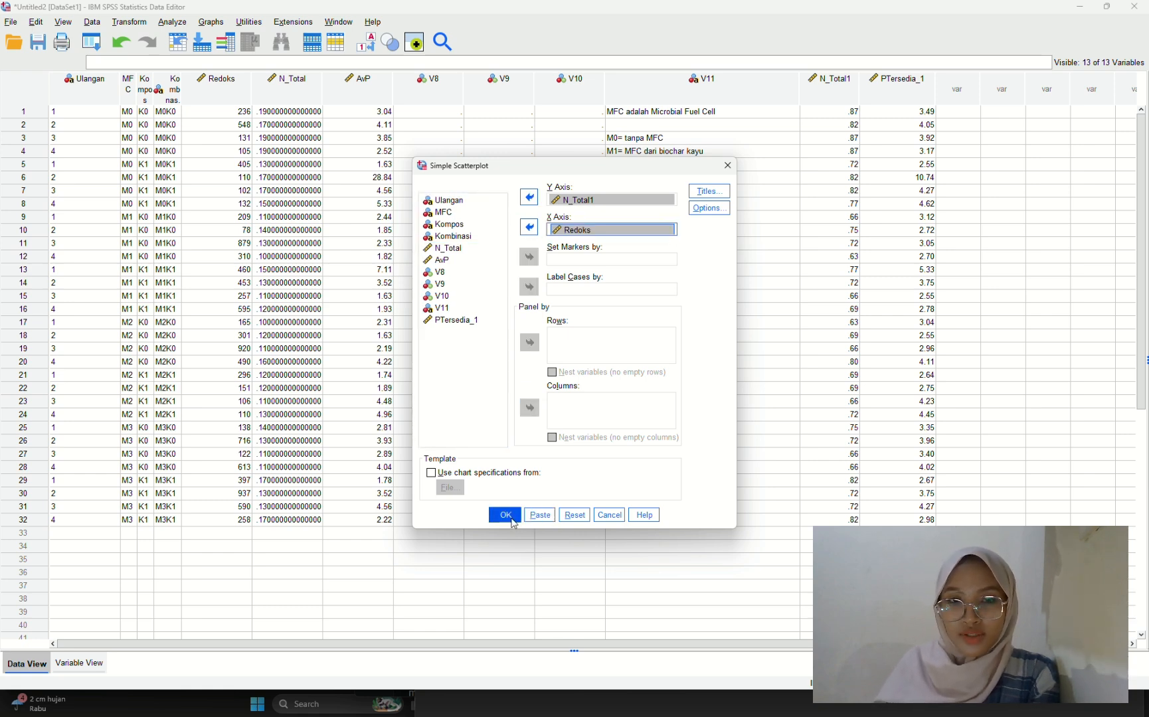
click(505, 515)
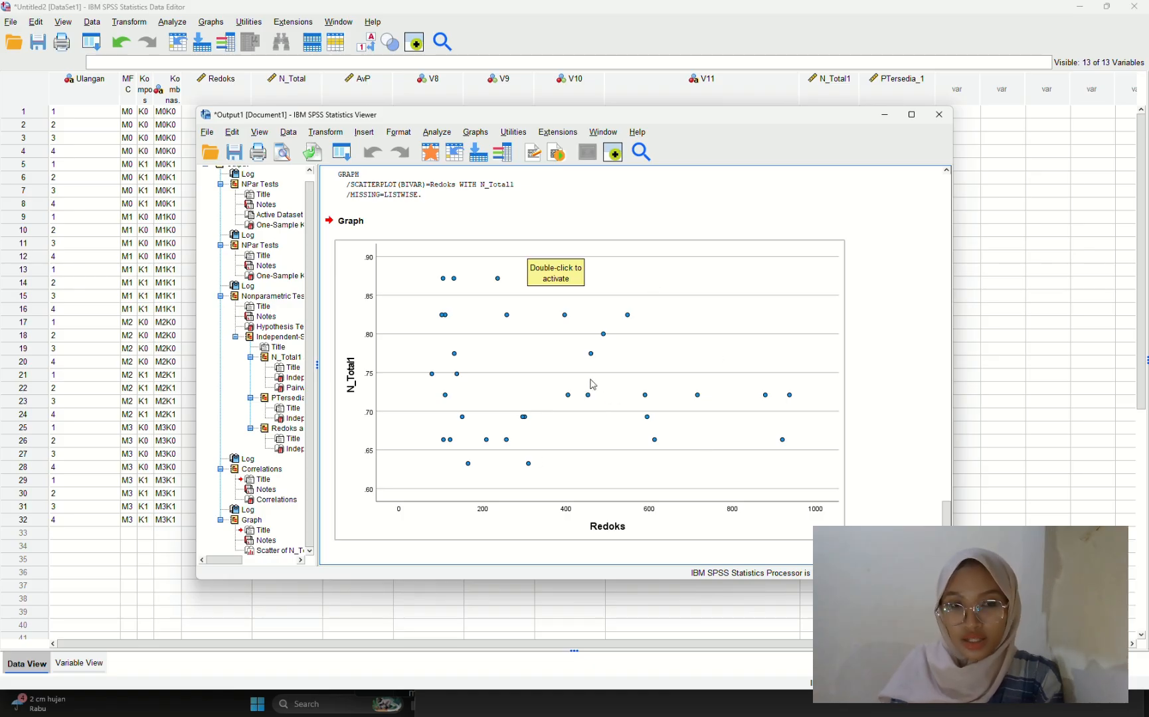
Step: Open the N_Total1 versus Redoks scatterplot for editing and add a linear fit line at total
click(642, 370)
double_click(642, 370)
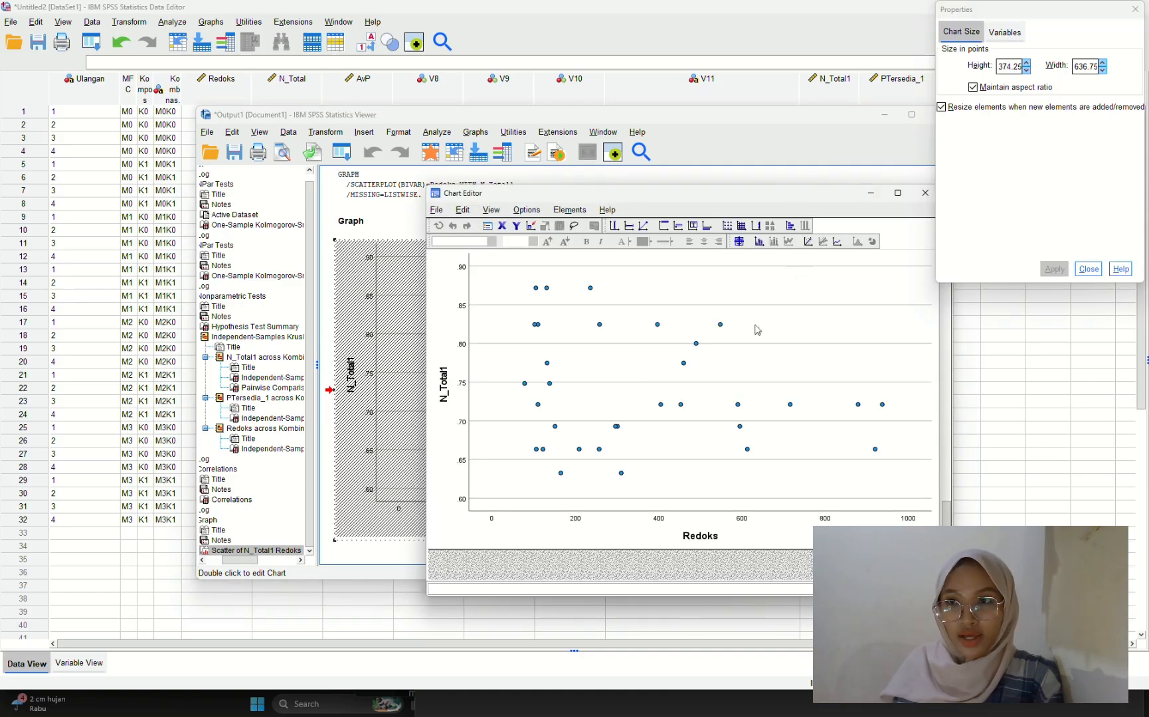
click(809, 242)
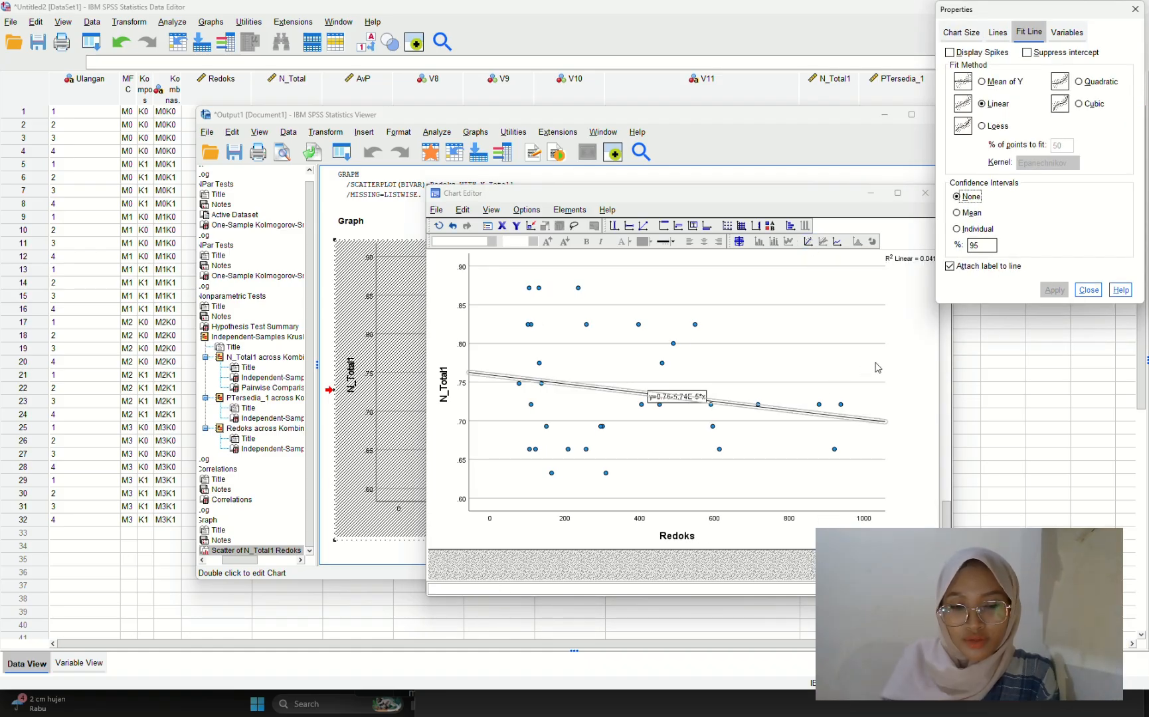
click(875, 363)
click(628, 461)
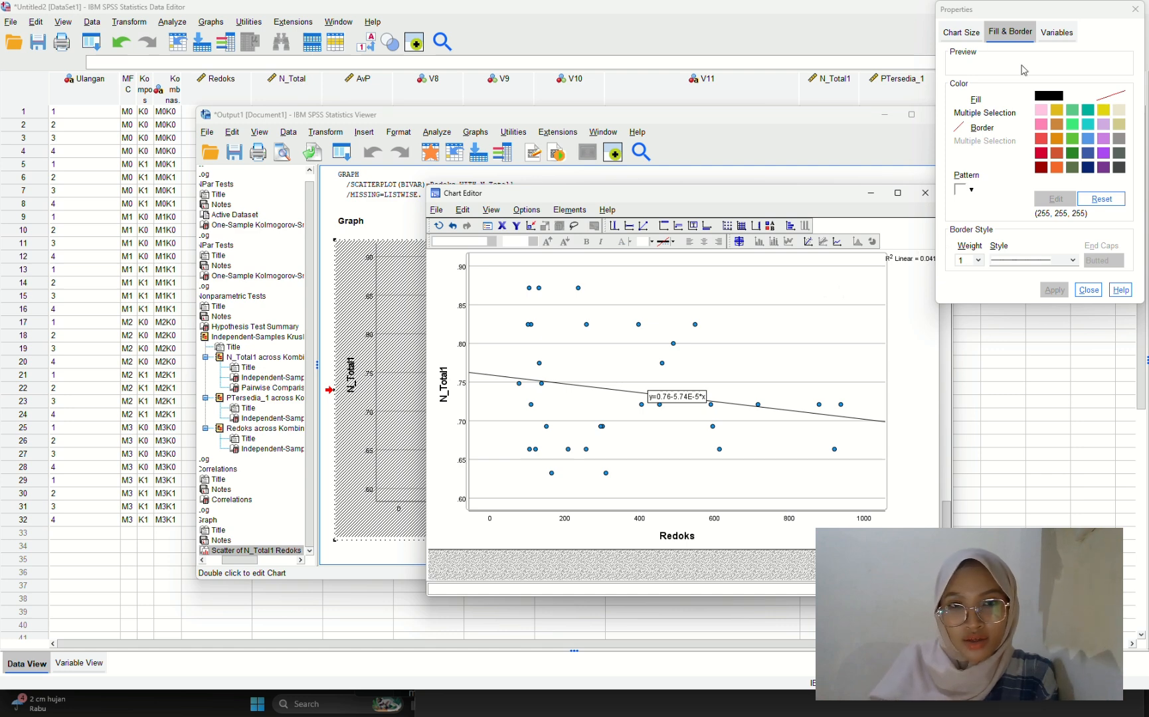
click(961, 32)
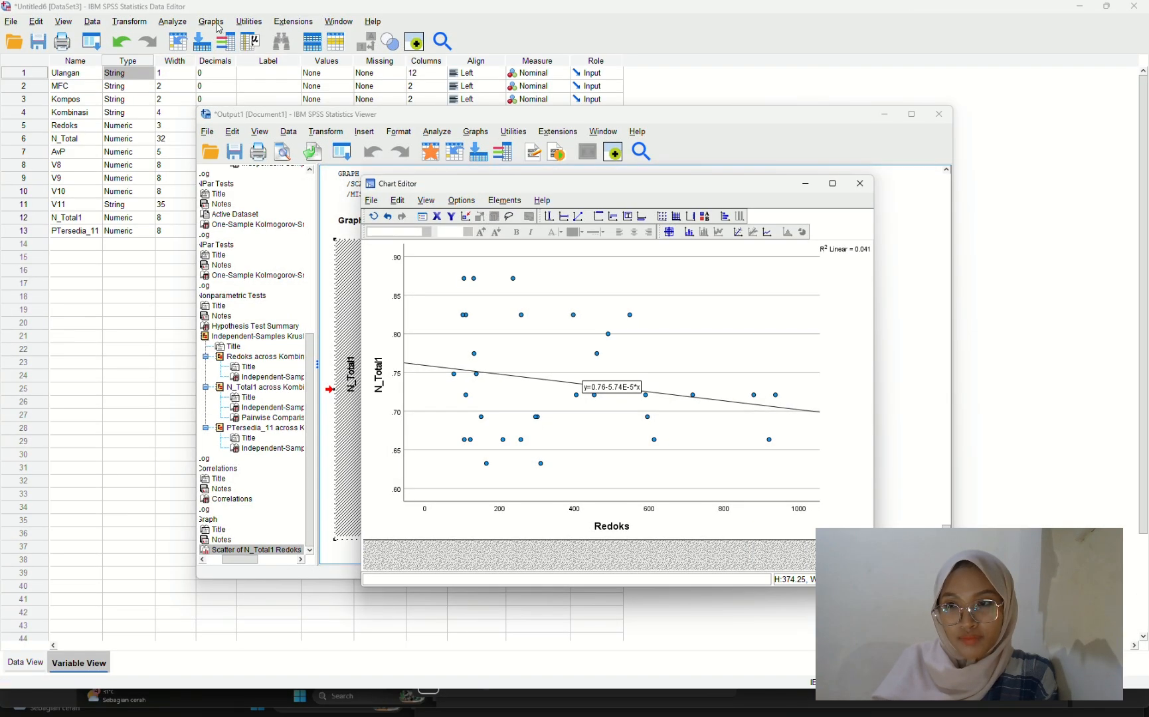
Step: Create another simple scatterplot, replacing N_Total1 with PTersedia_11 on the Y axis and keeping Redoks on the X axis
click(216, 24)
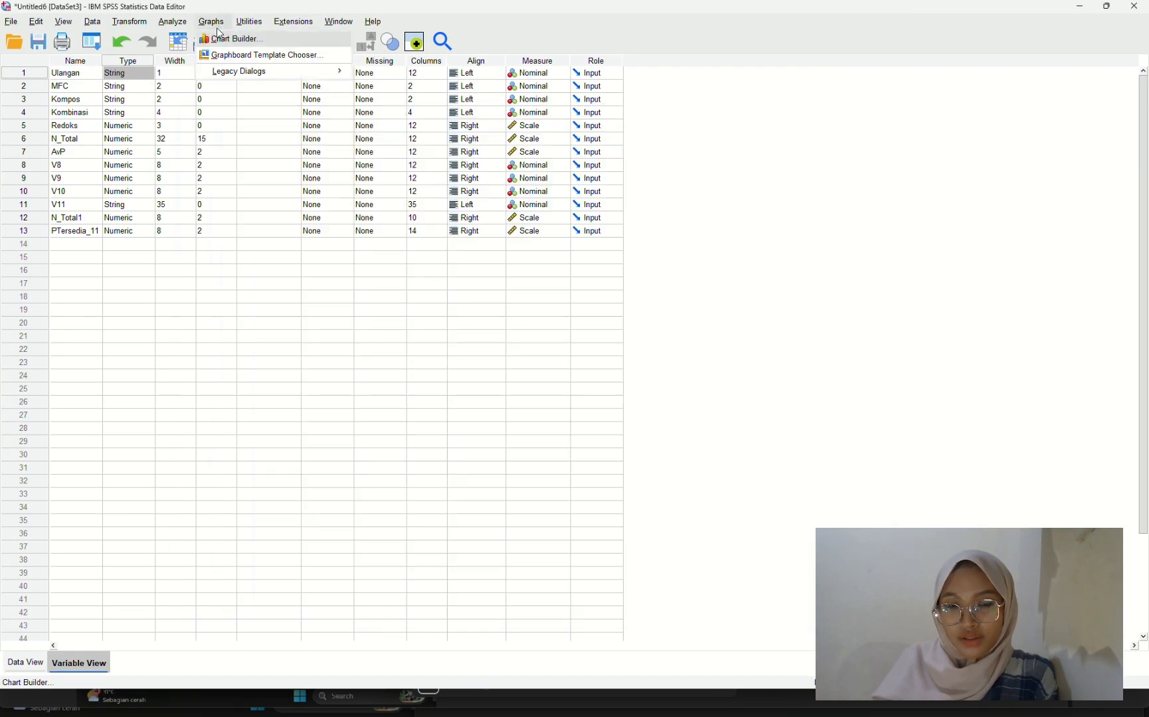
mouse_move(242, 71)
click(385, 221)
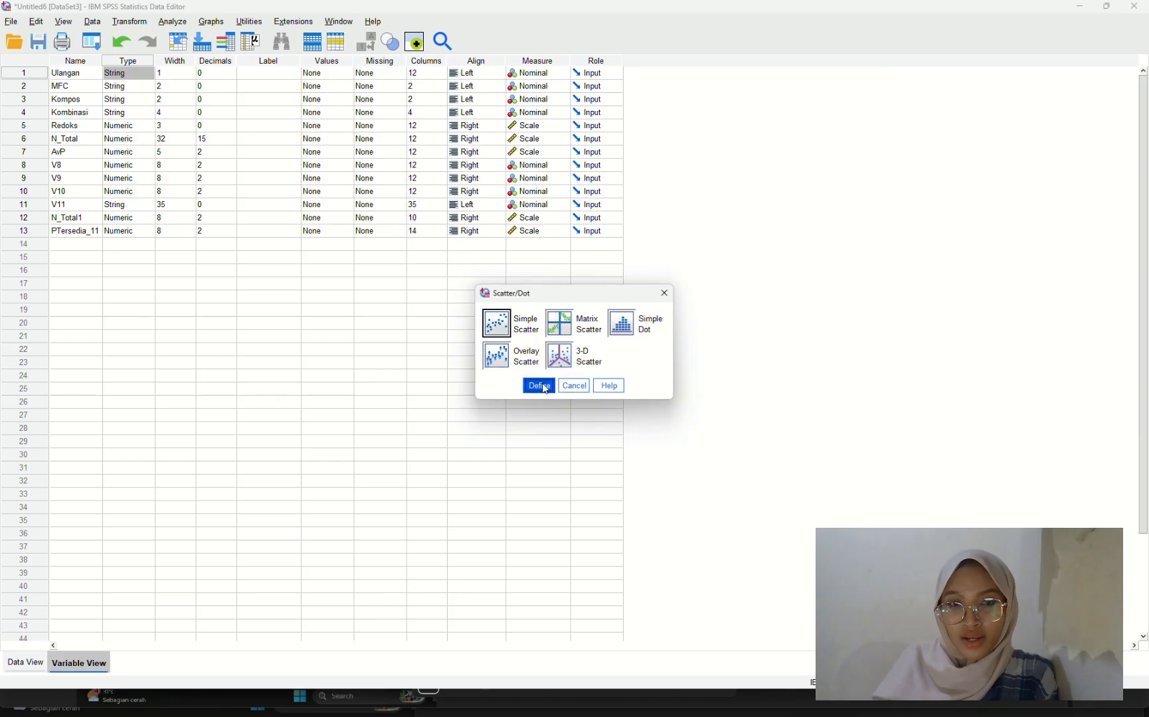
click(539, 386)
click(446, 320)
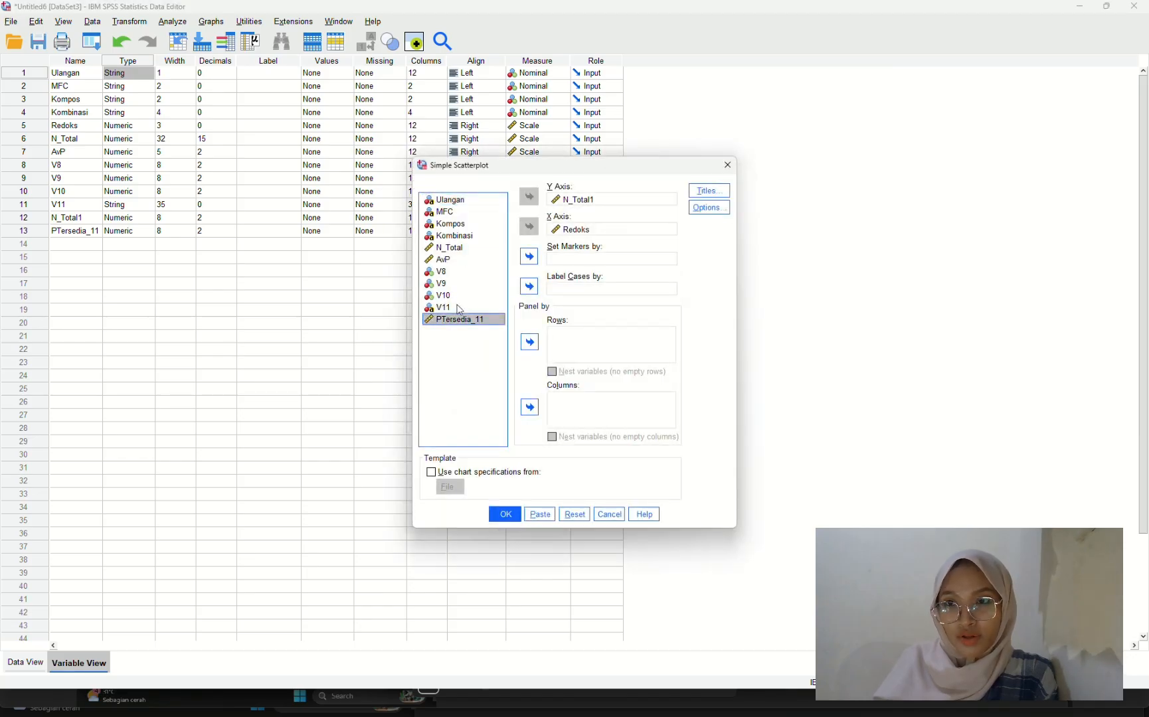
click(578, 199)
click(529, 198)
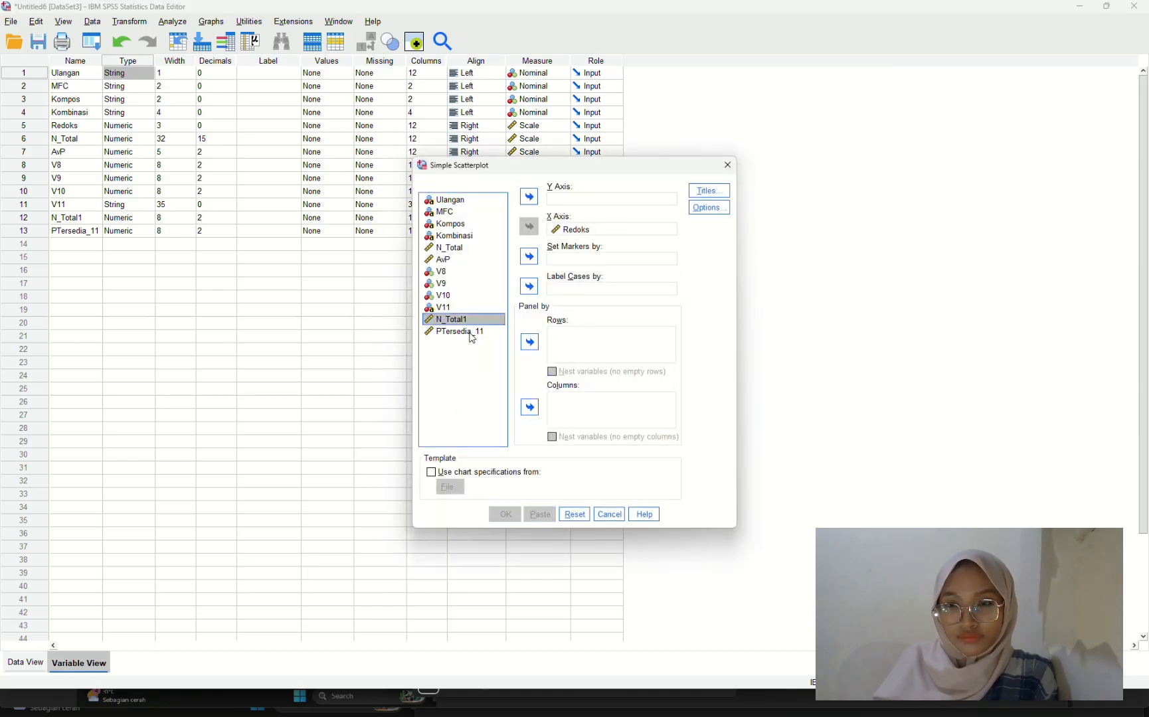
click(472, 332)
click(530, 197)
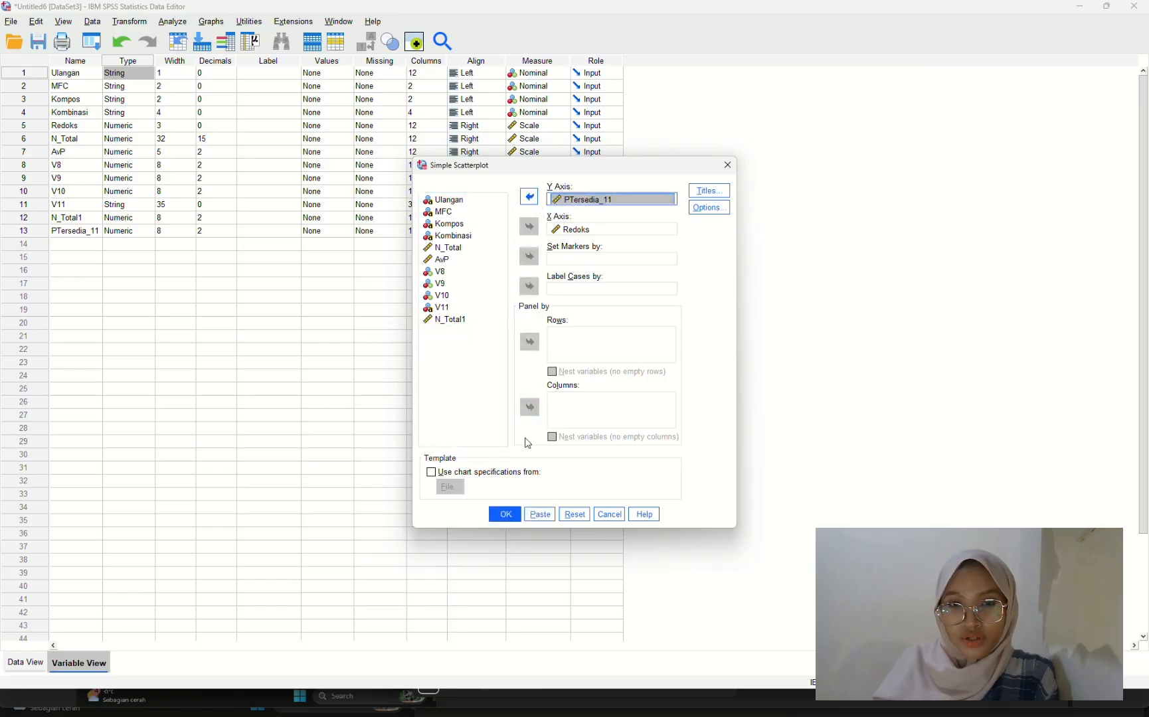
click(505, 514)
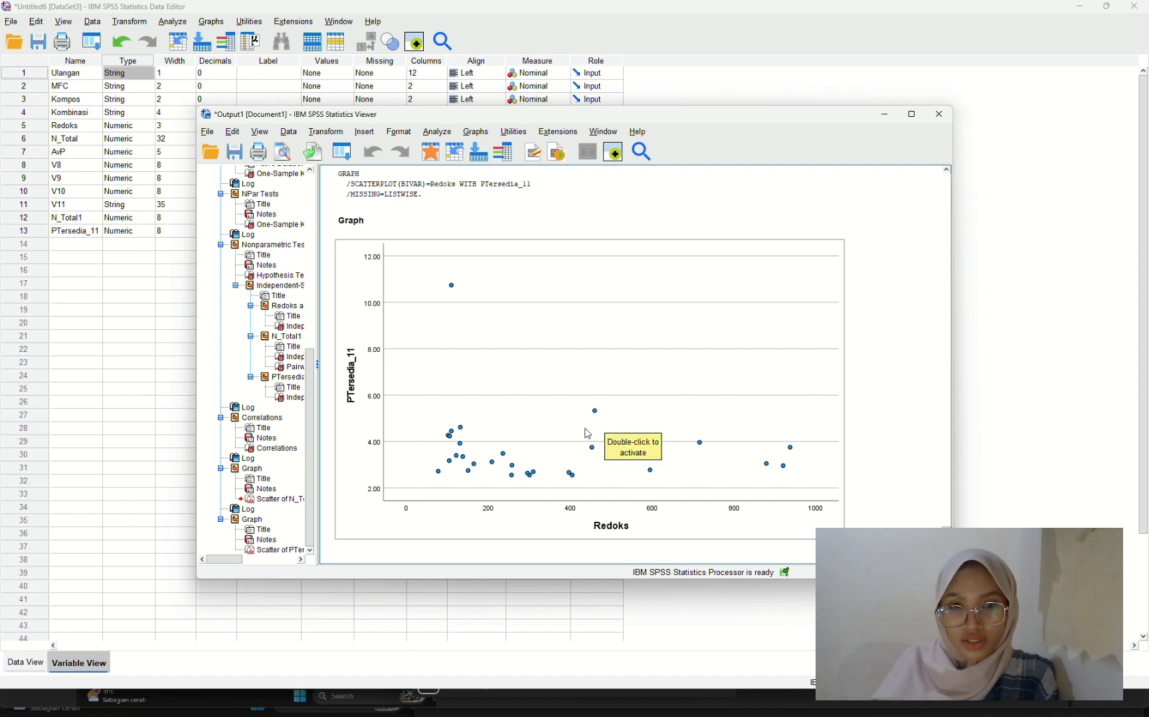
Step: Open the PTersedia_11 versus Redoks scatterplot for editing and add a linear fit line at total
double_click(566, 360)
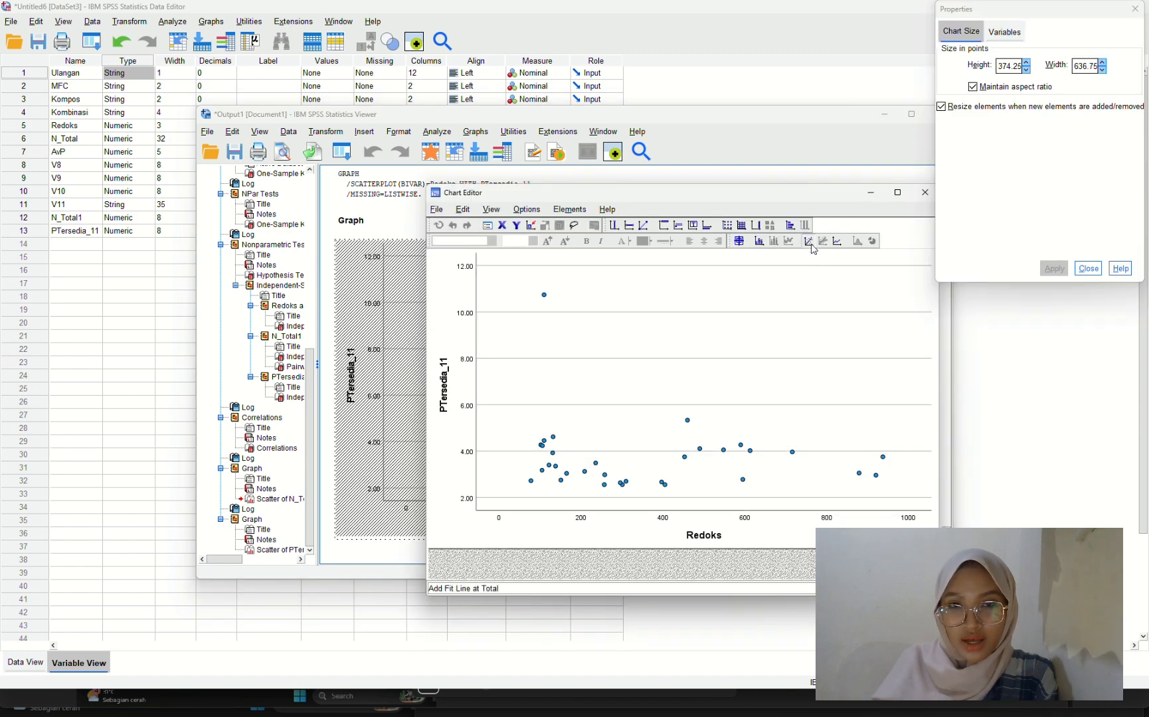
click(837, 241)
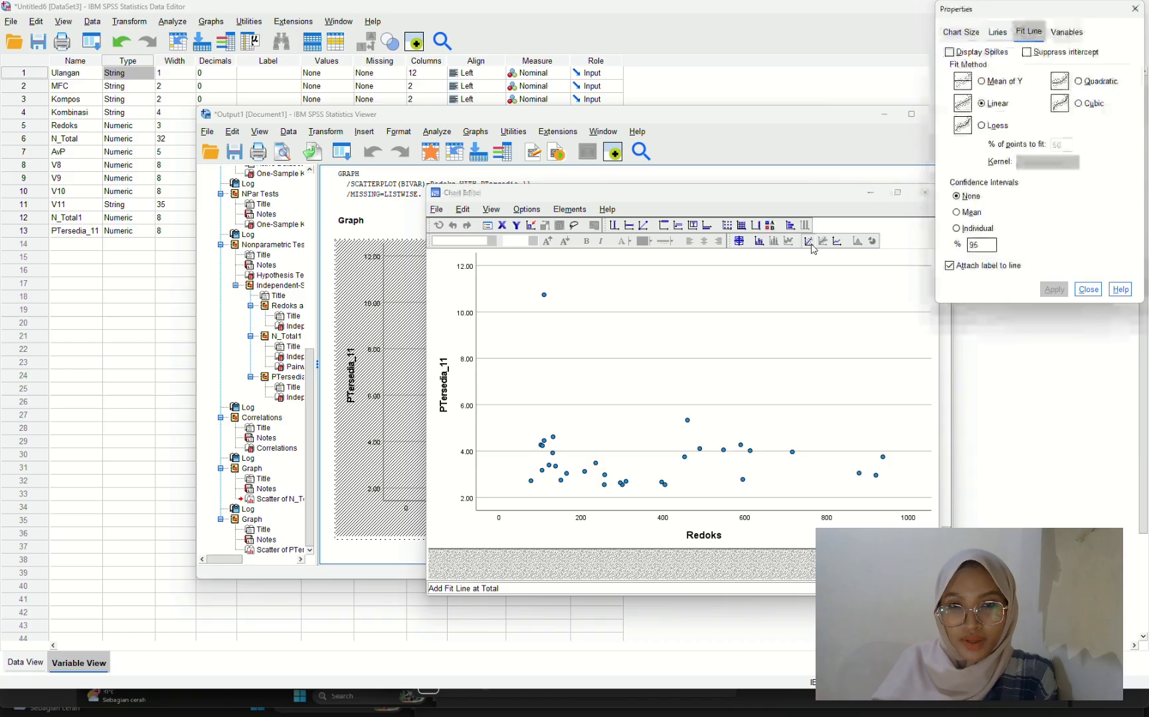
click(1088, 290)
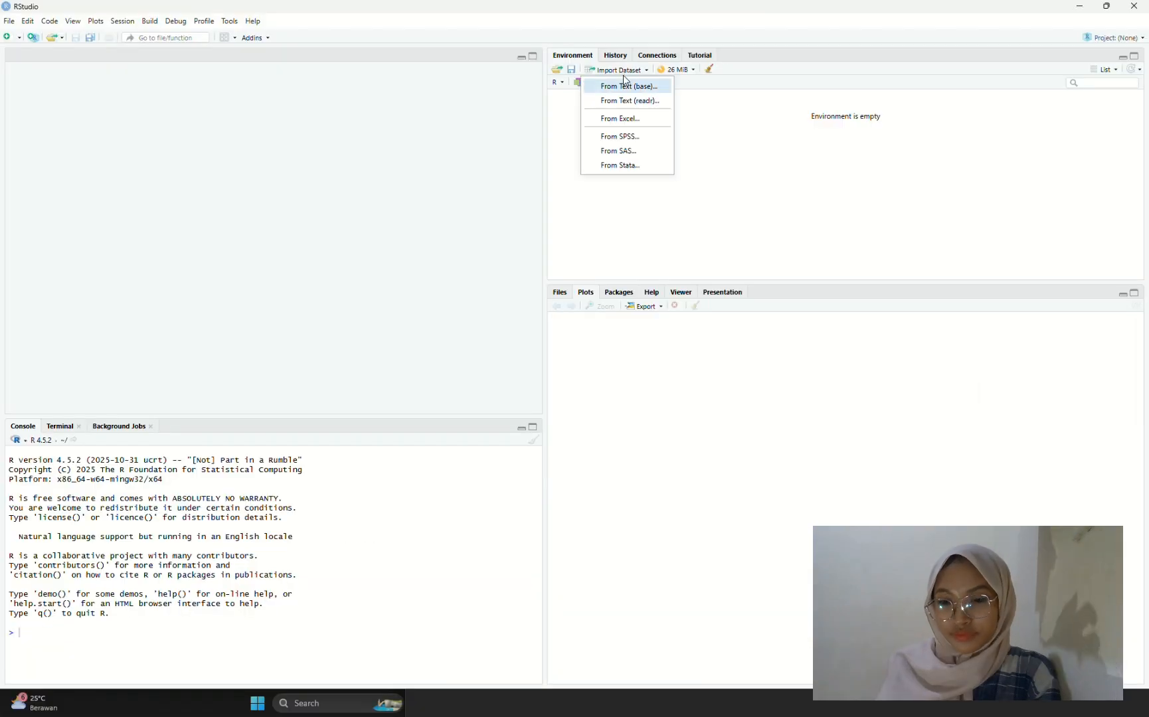
Step: Switch to RStudio and import the Excel file Data_Praktikan_2025.xlsx from the Downloads folder as Data_Praktikan_2025
click(628, 123)
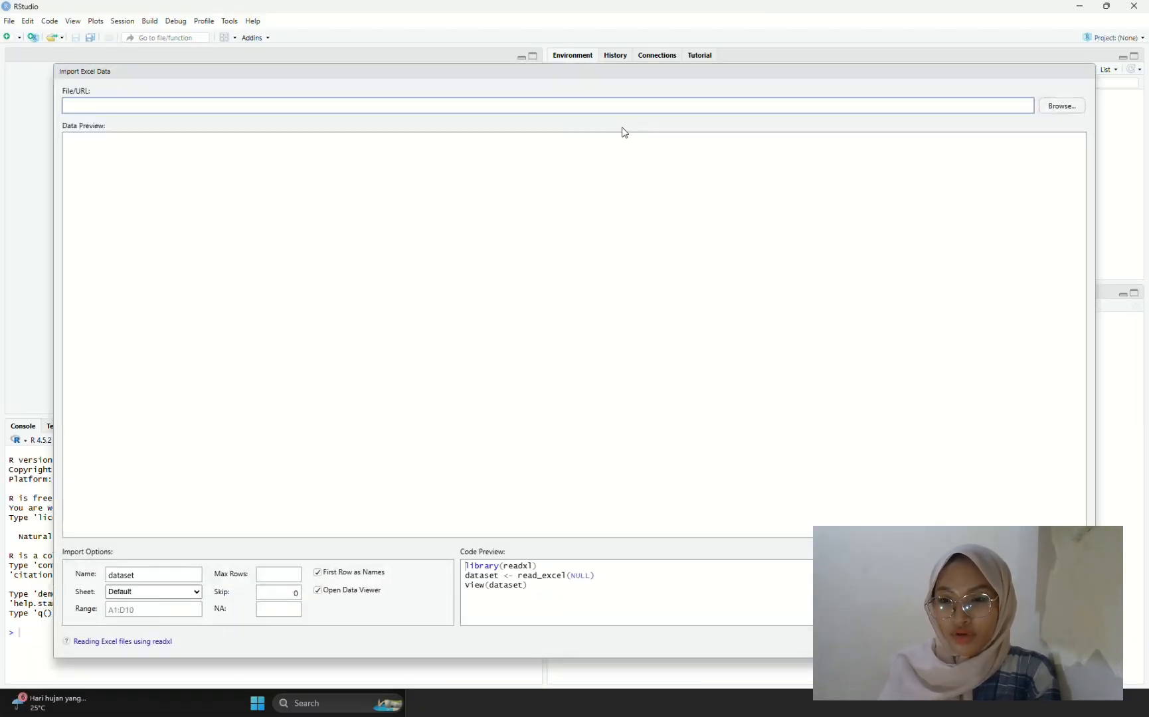
click(1063, 109)
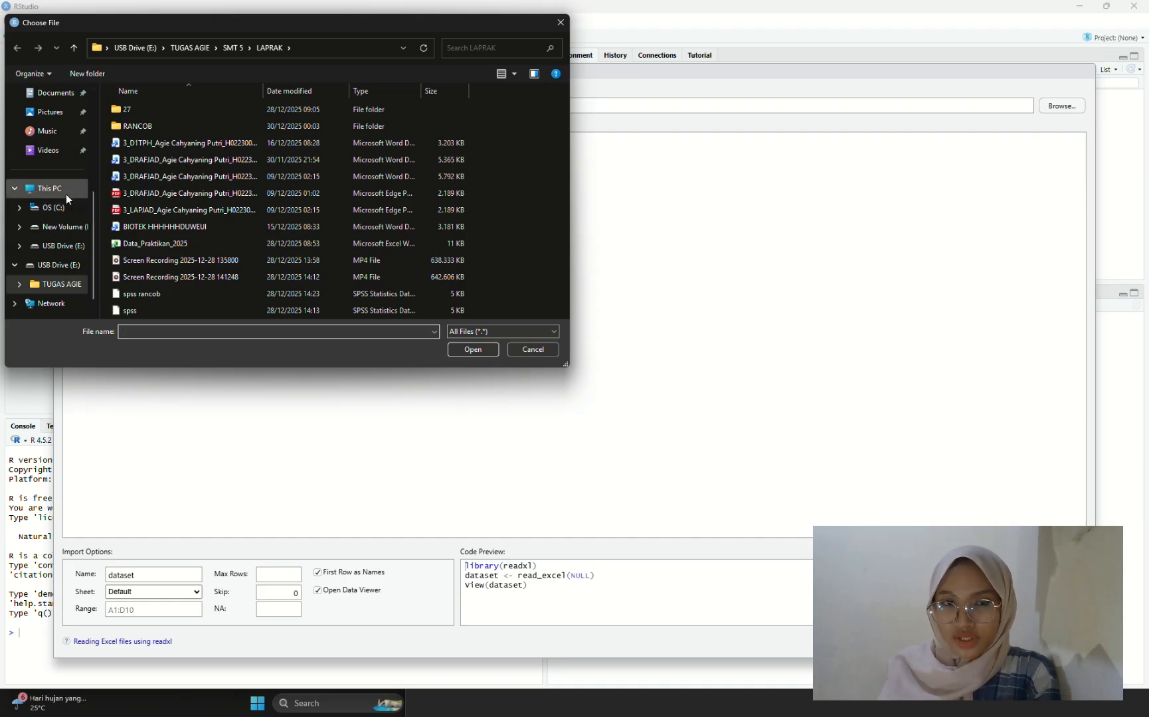
scroll(65, 194, up, 1)
click(53, 131)
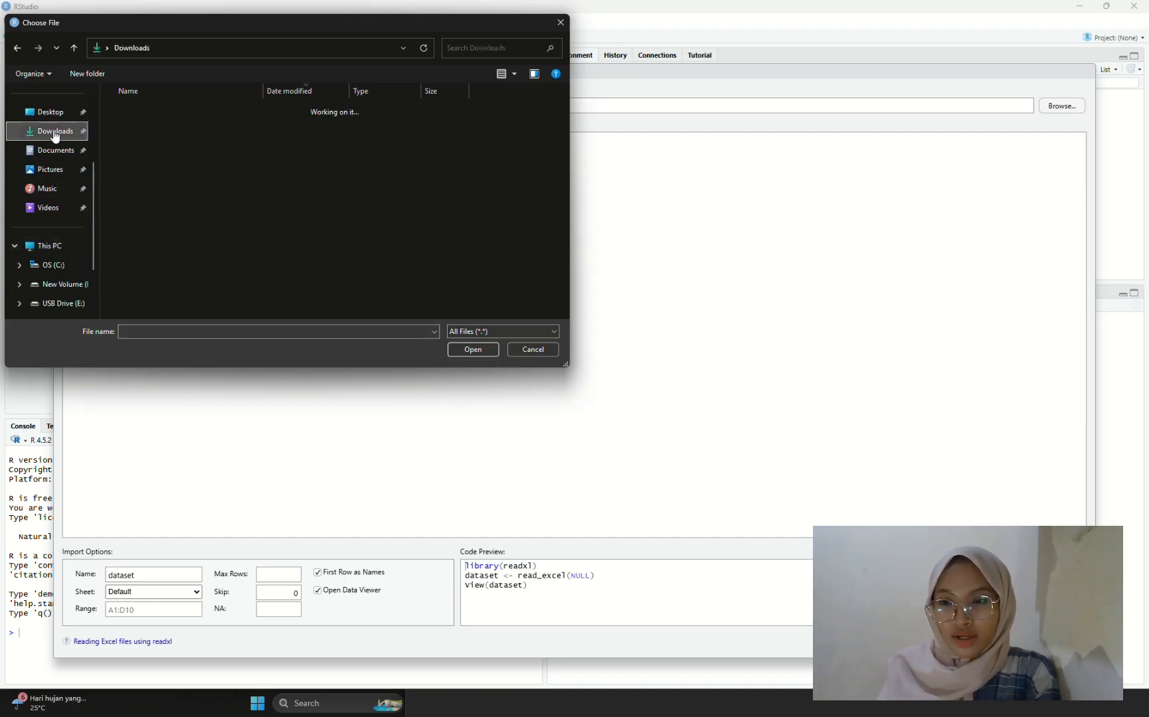
double_click(178, 162)
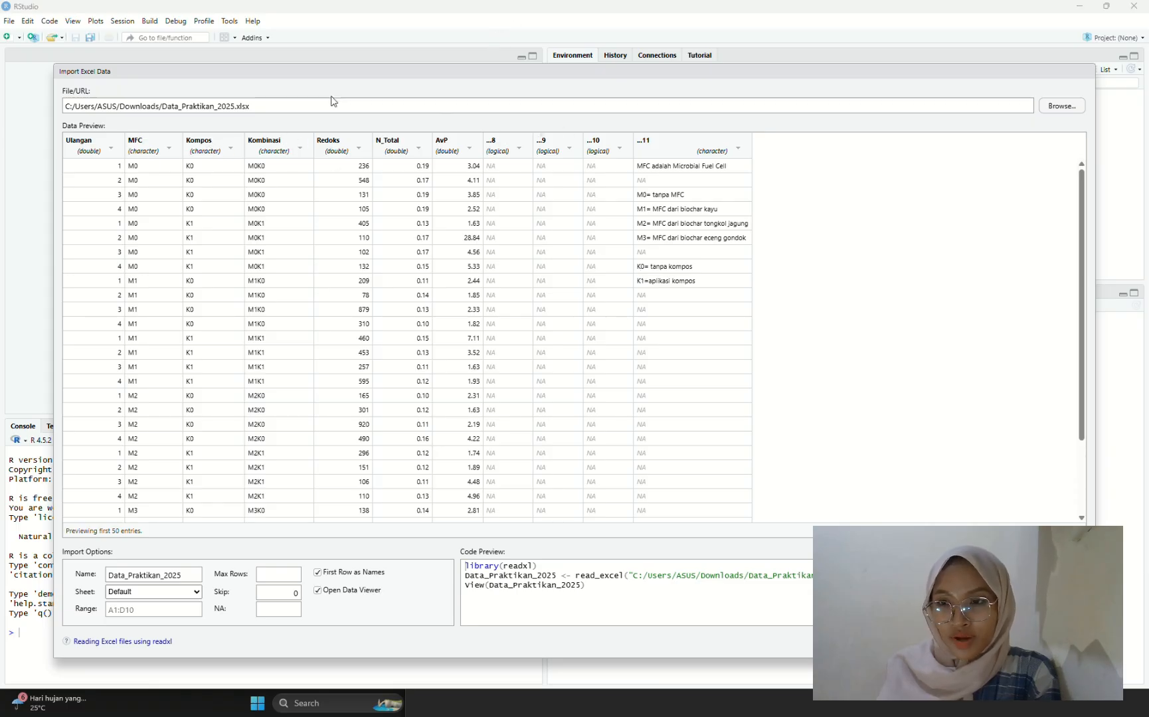
click(1017, 642)
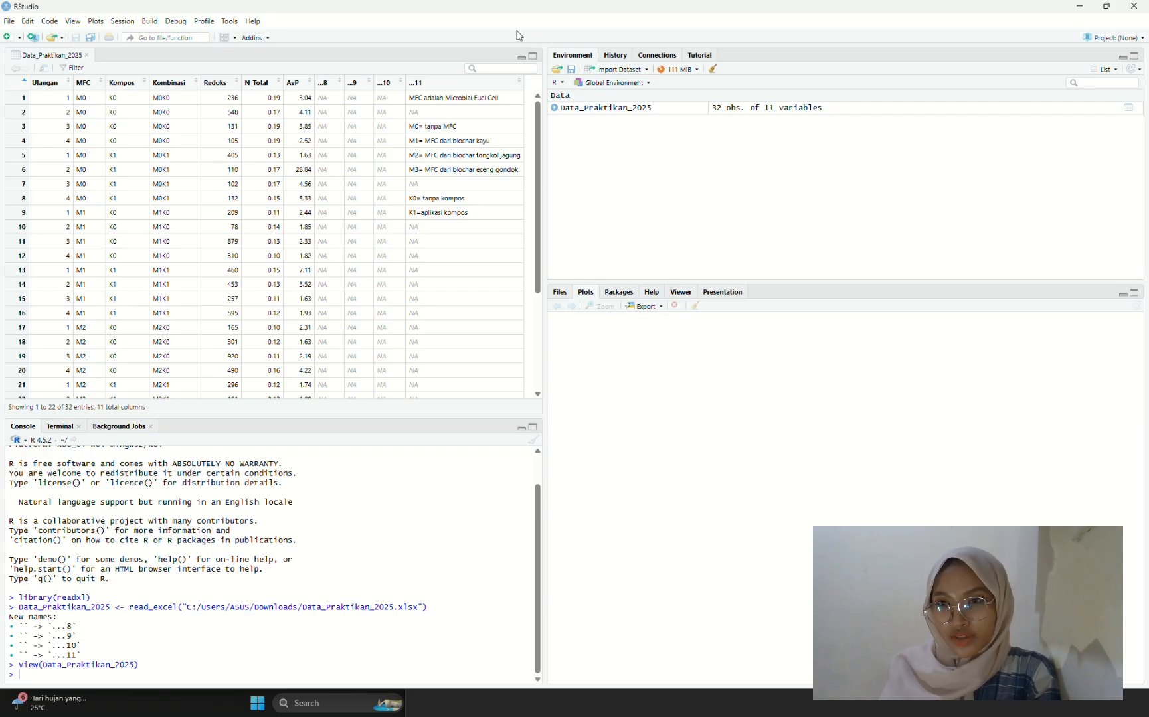
Step: Create a new R script and write library(doebioresearch) on its first line
key(ctrl+shift+n)
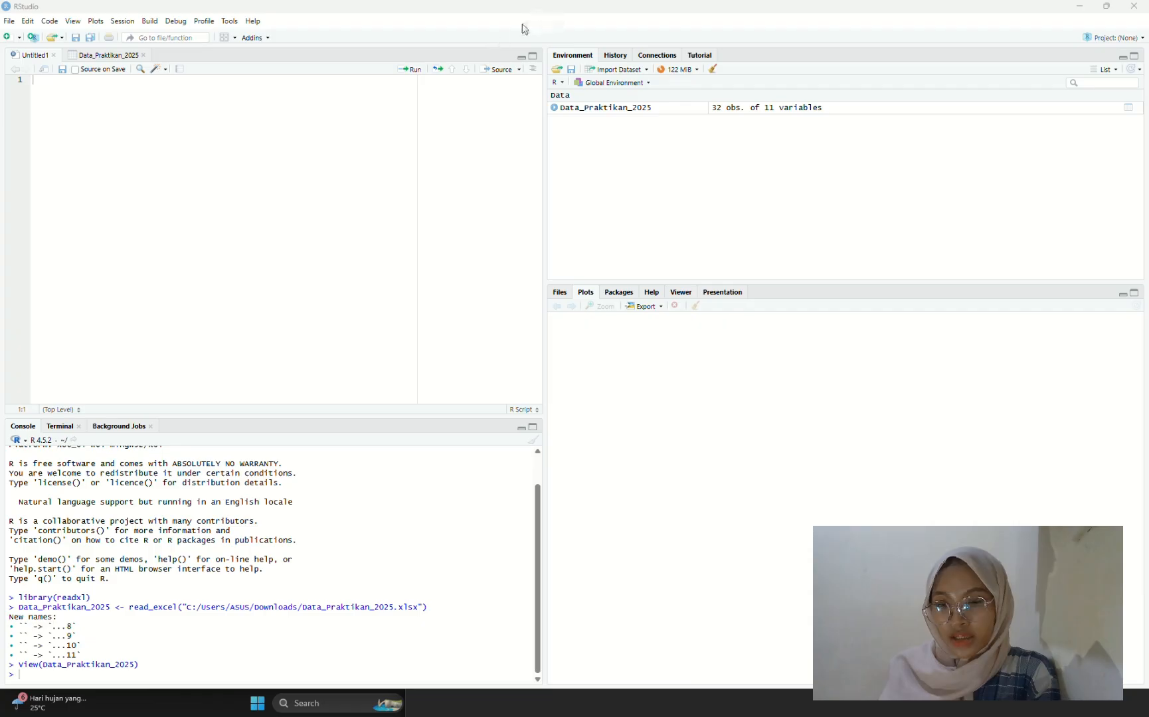
text(library)
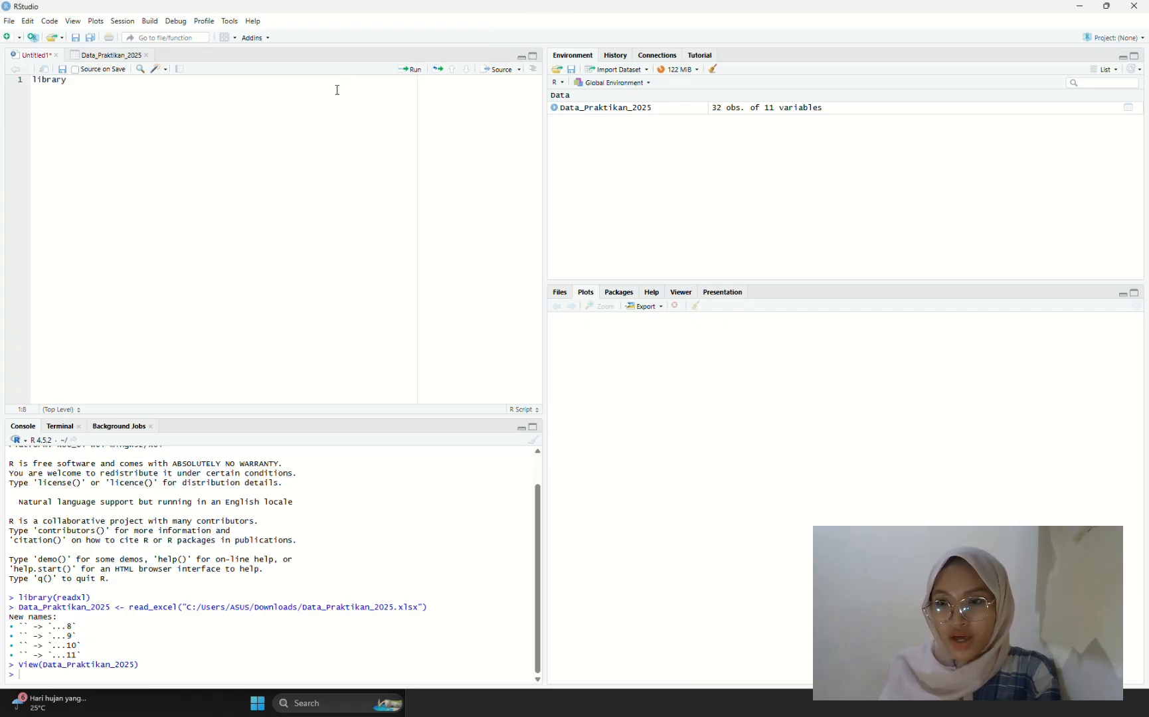
text(()
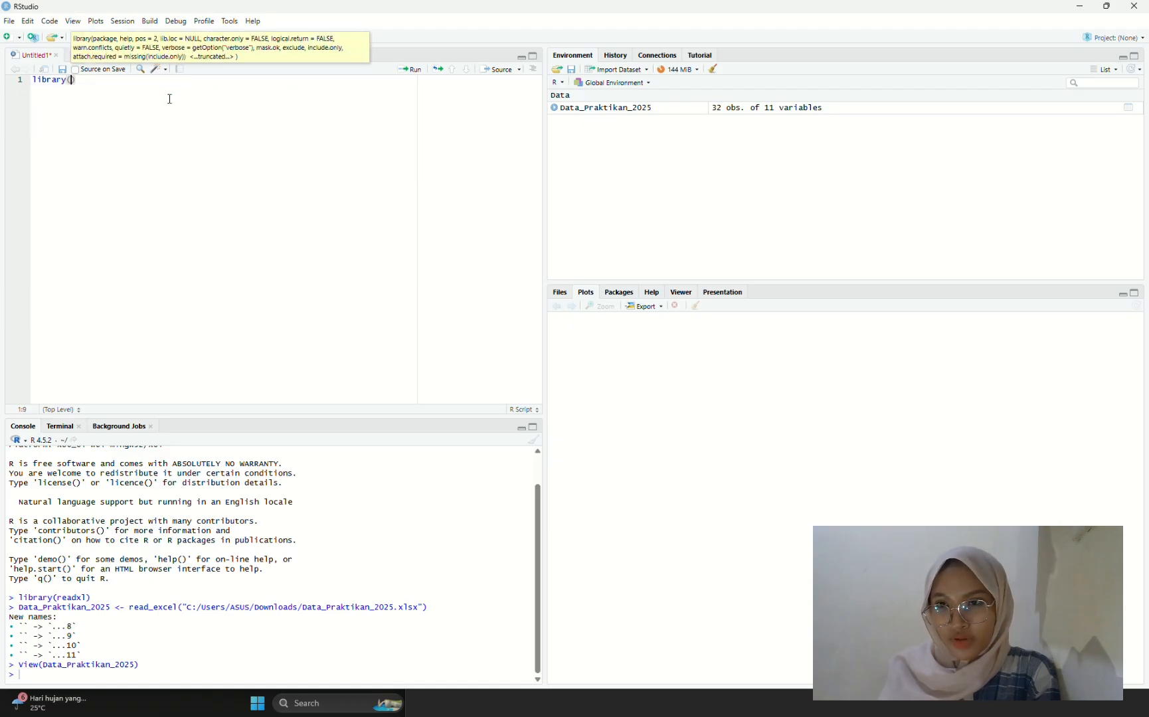
text(doe)
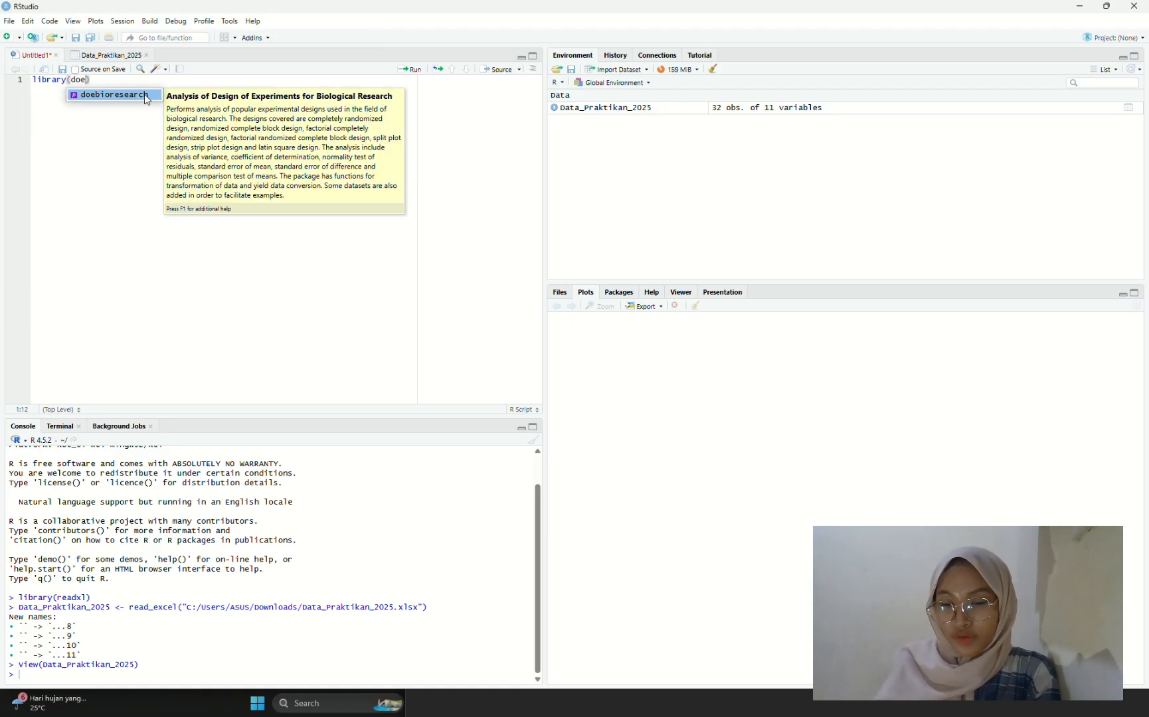
key(Return)
key(Return)
key(BackSpace)
key(BackSpace)
key(BackSpace)
key(BackSpace)
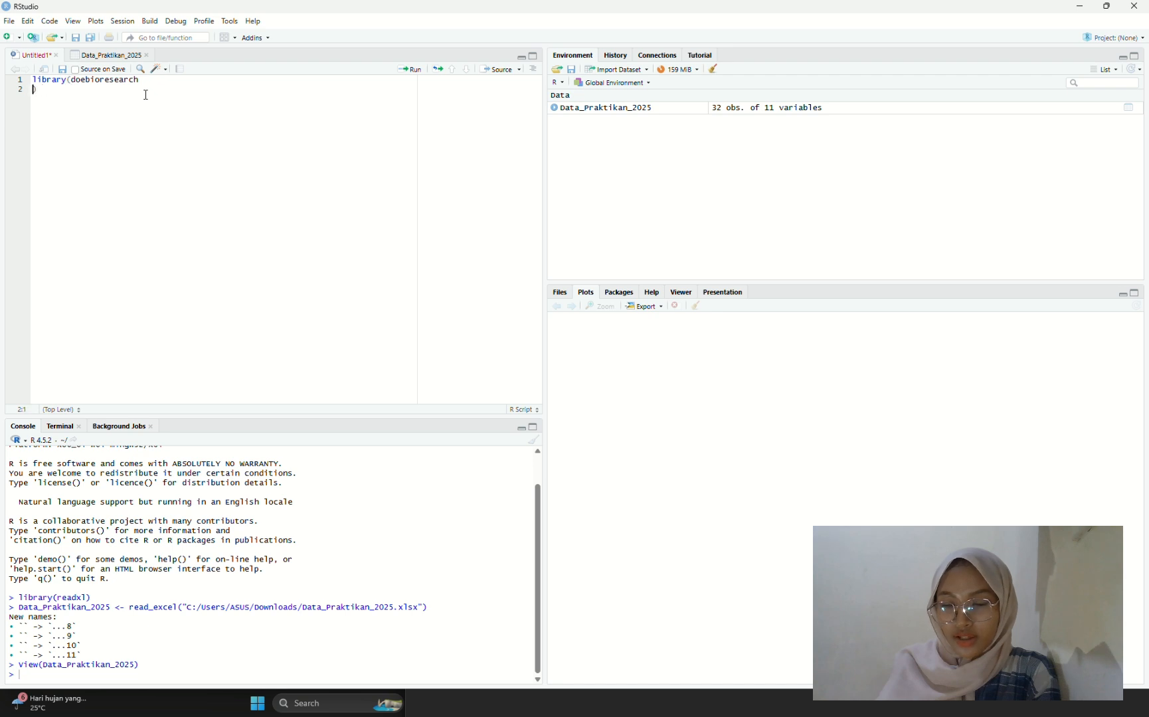
Step: Add library(nortest) on the second line and run both library lines
text(library)
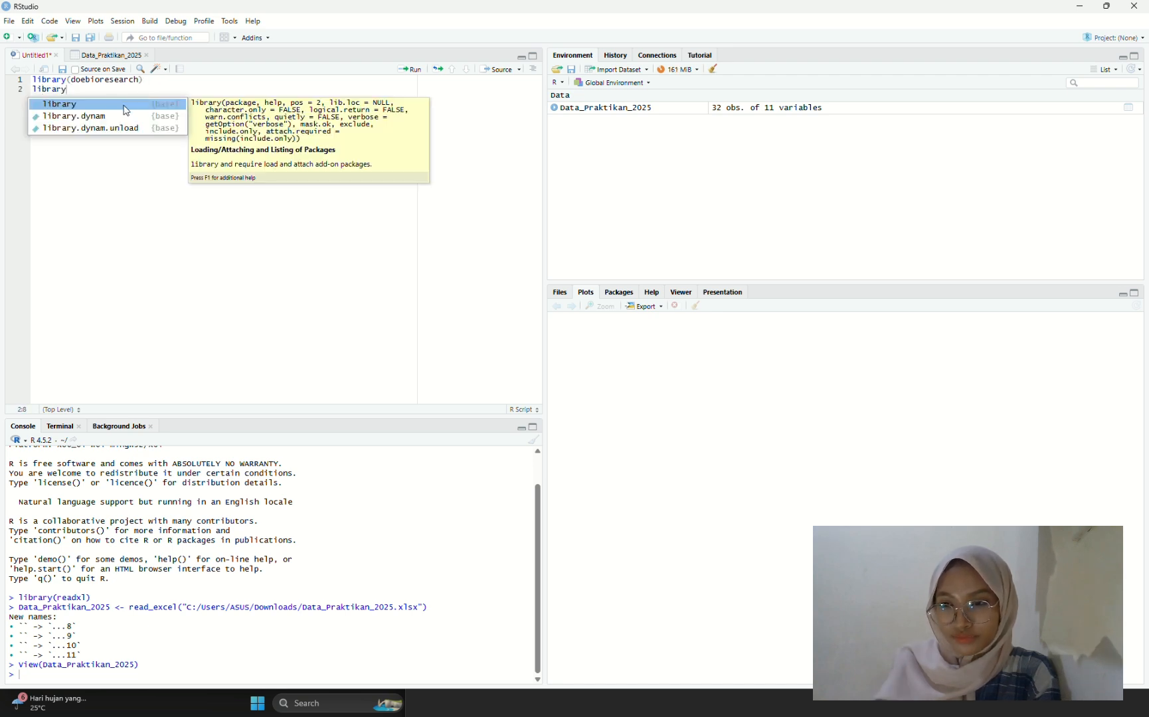
key(Return)
text(nortest)
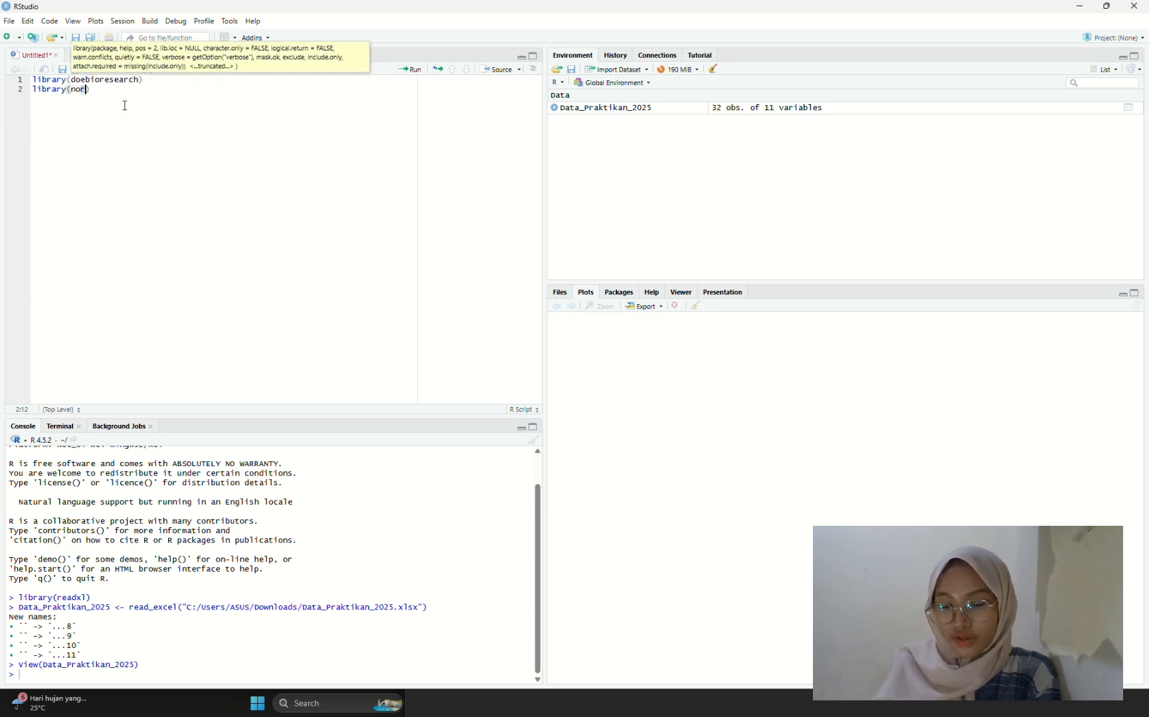
key(Return)
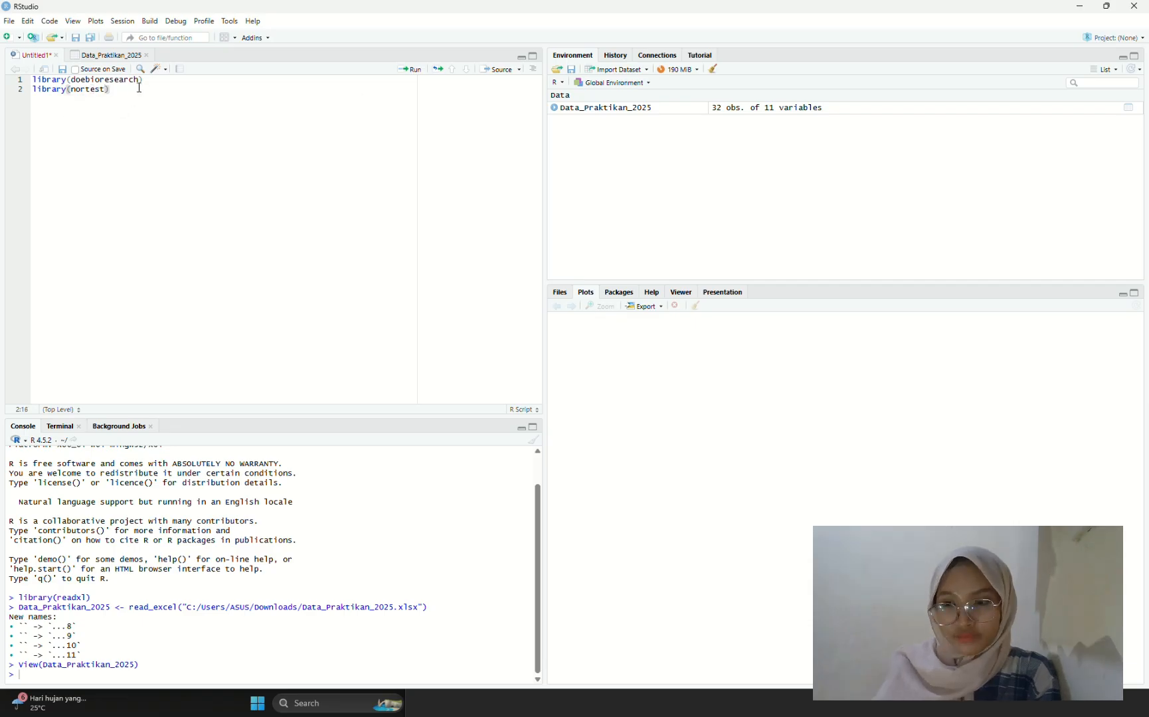
drag(139, 88, 34, 79)
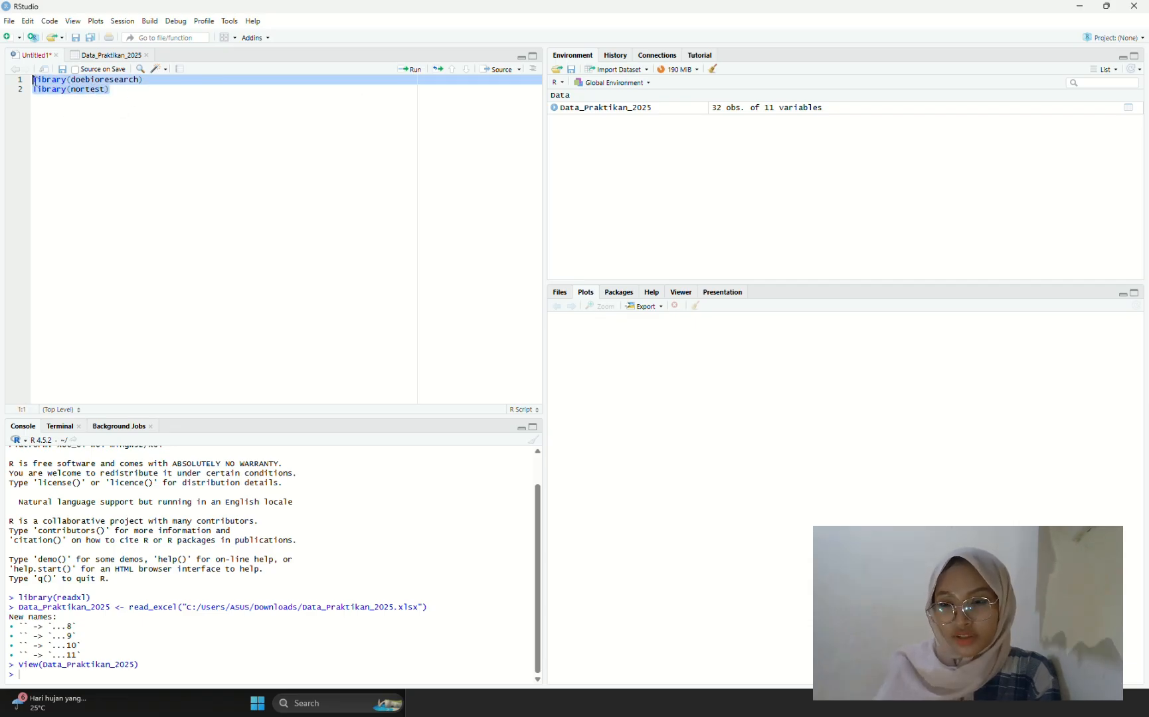
click(409, 69)
Step: Write lillie.test(Data_Praktikan_2025$Redoks) on a new line and run the normality test
click(135, 91)
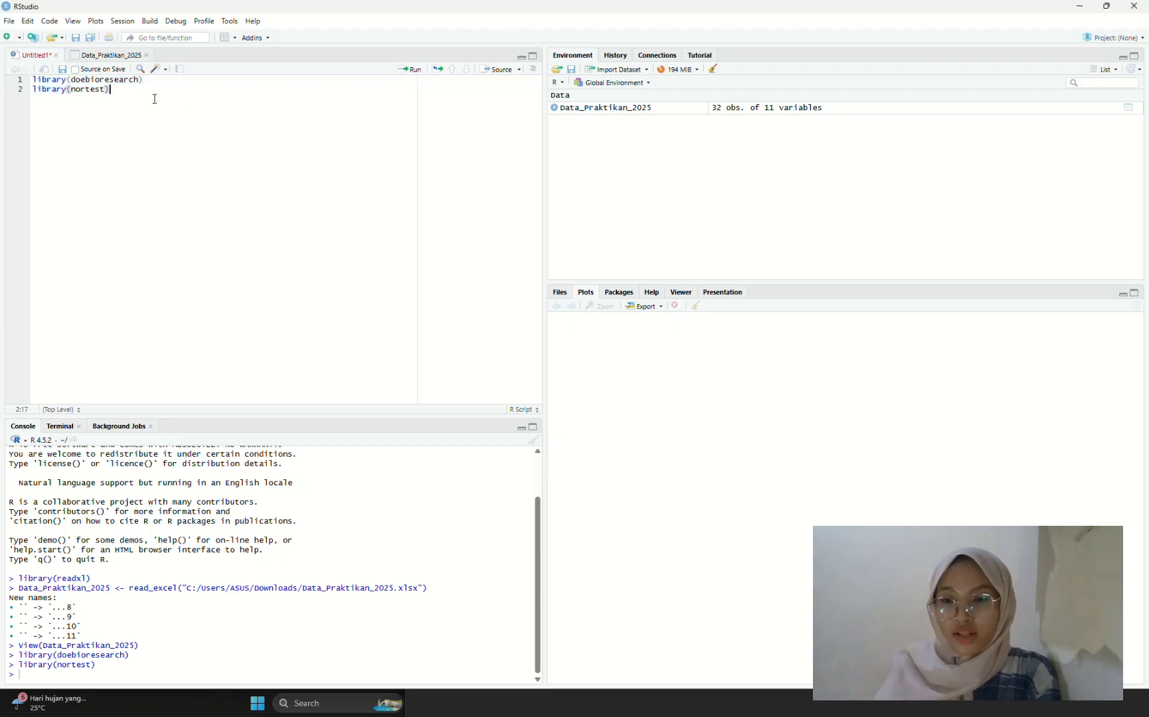
key(Return)
text(lilie)
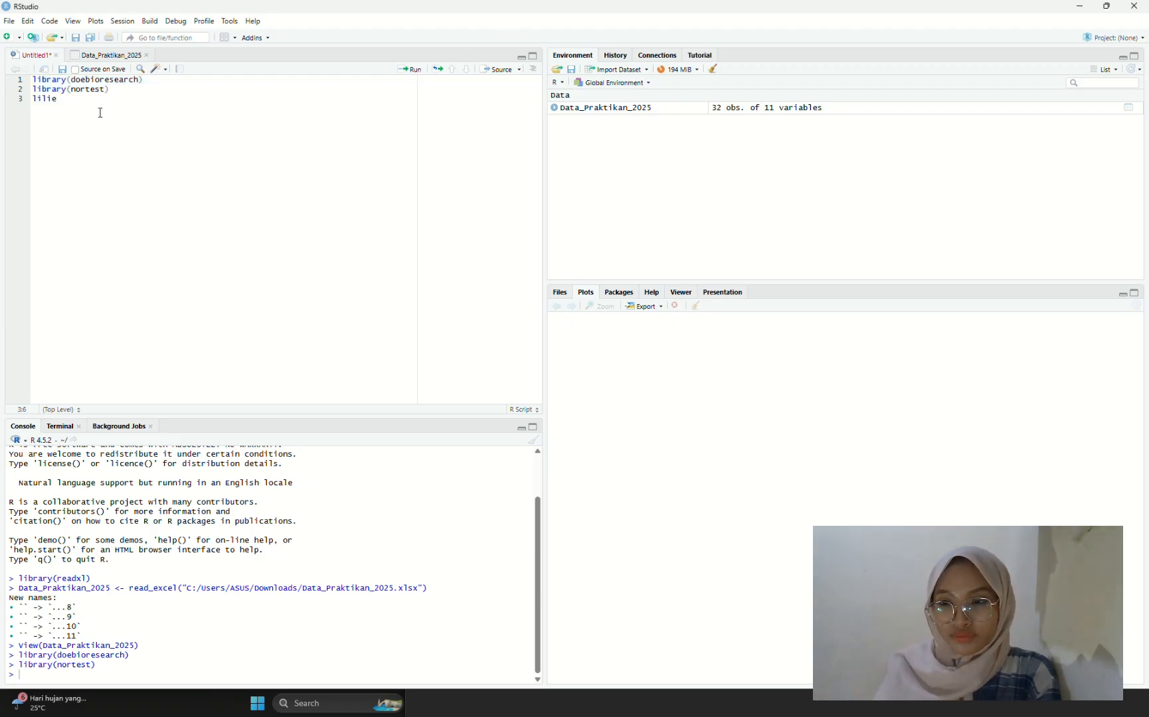
text(l)
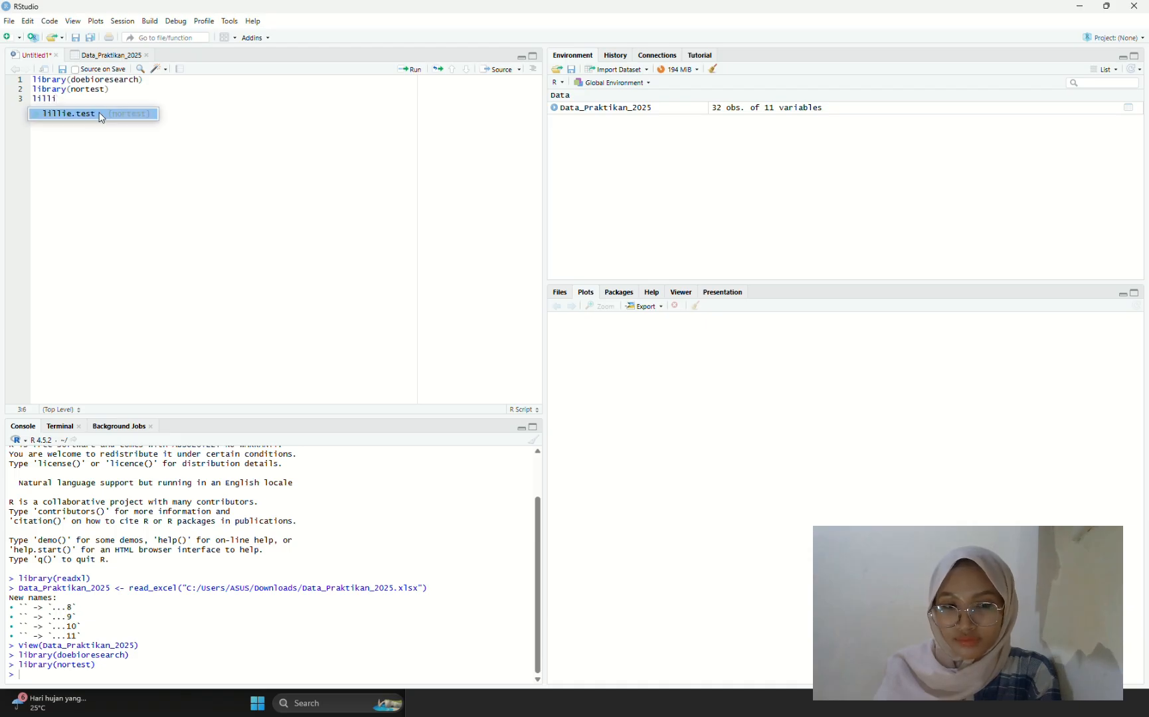
key(Tab)
text(D)
key(Tab)
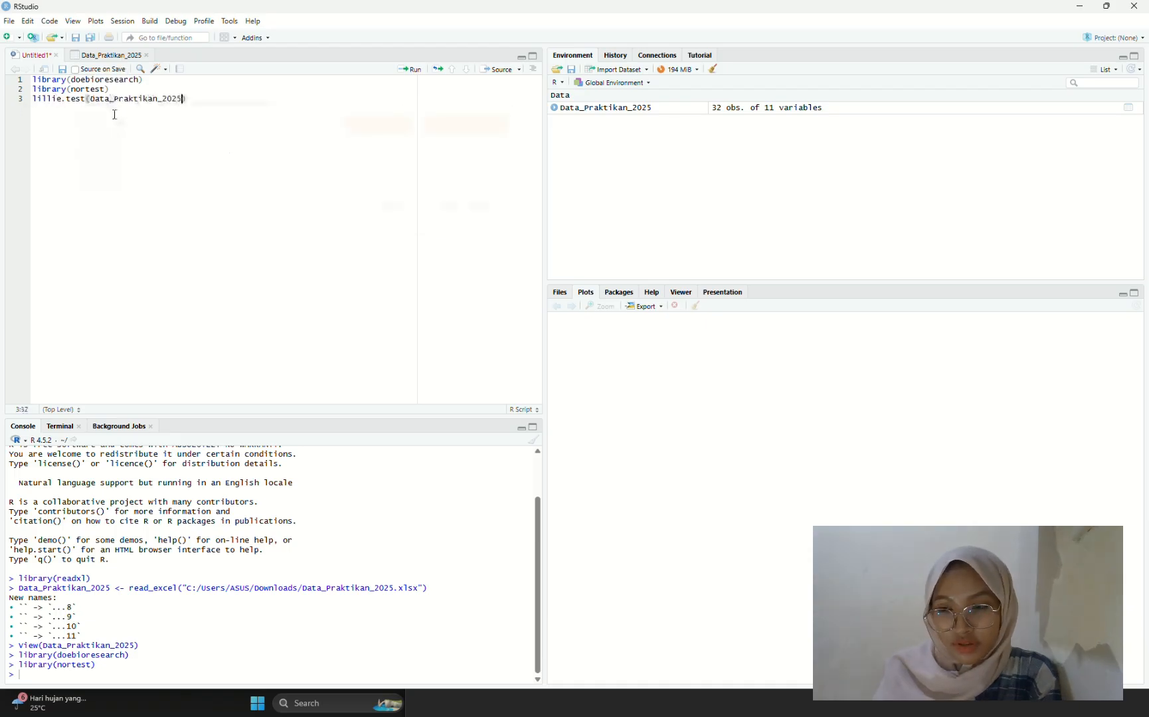
text($ha)
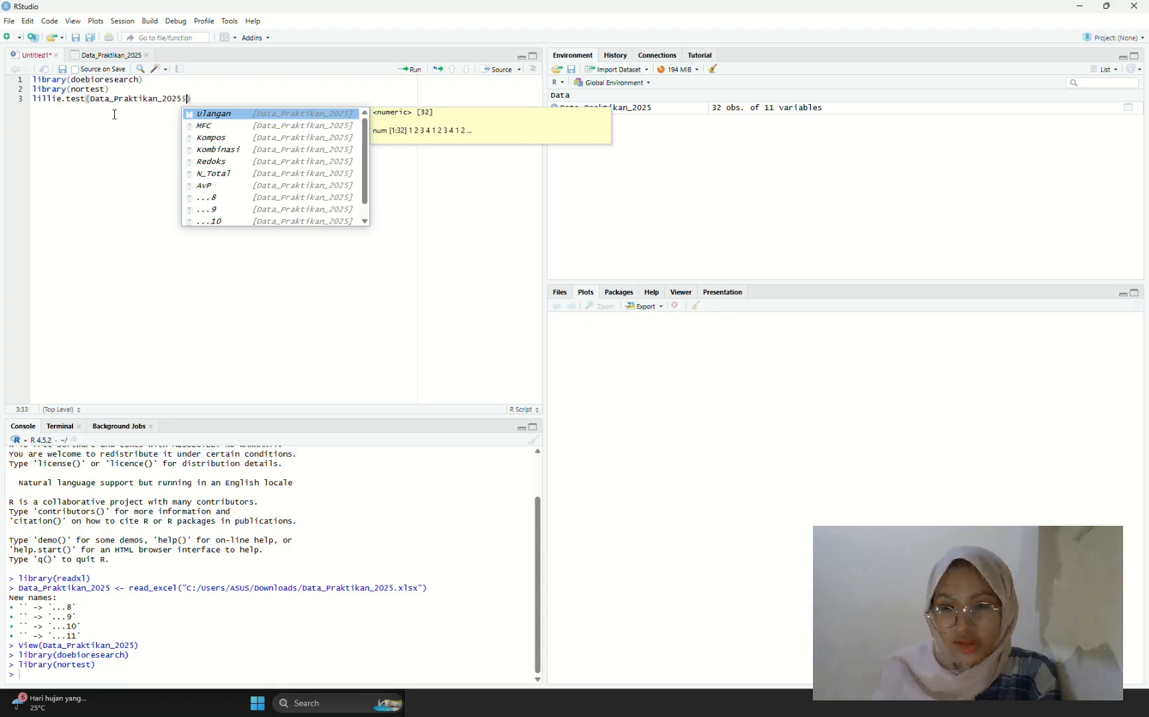
key(BackSpace)
key(BackSpace)
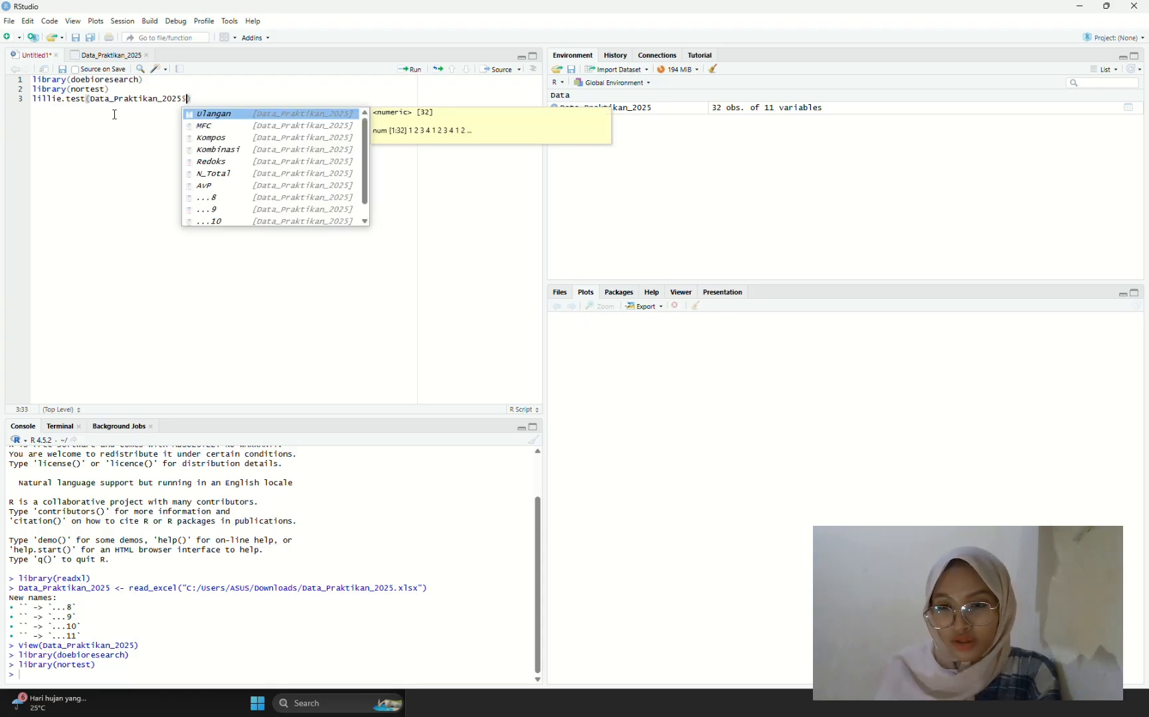
text(red)
click(213, 114)
text())
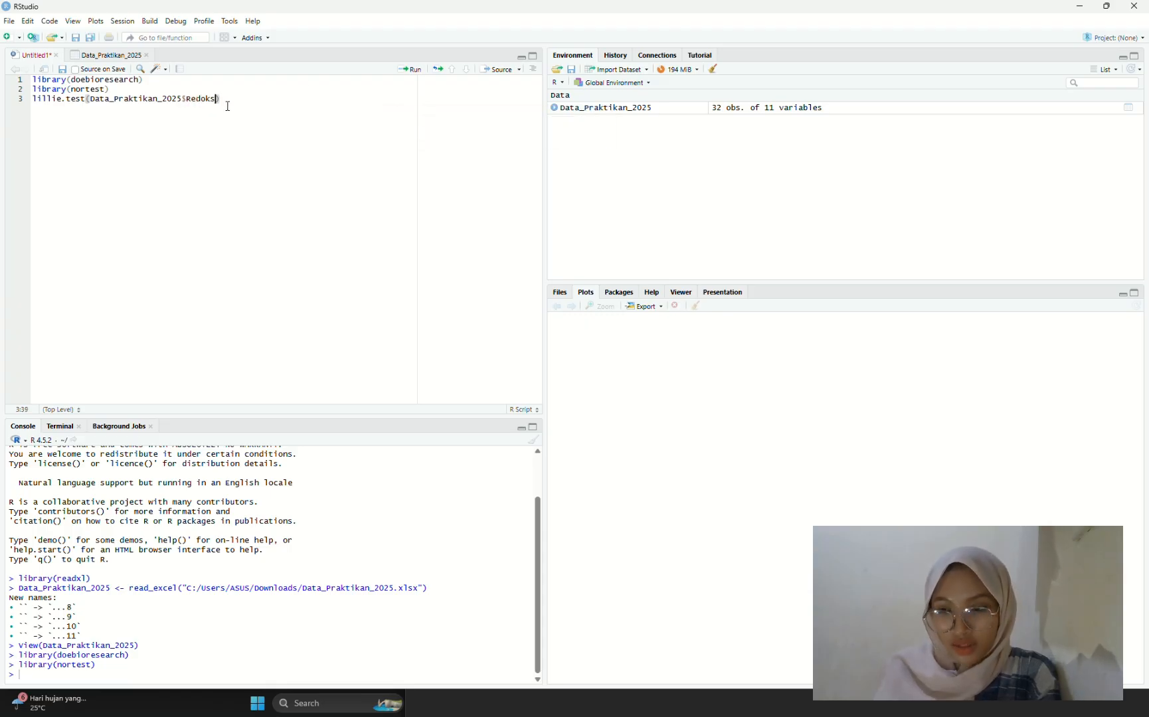
click(410, 69)
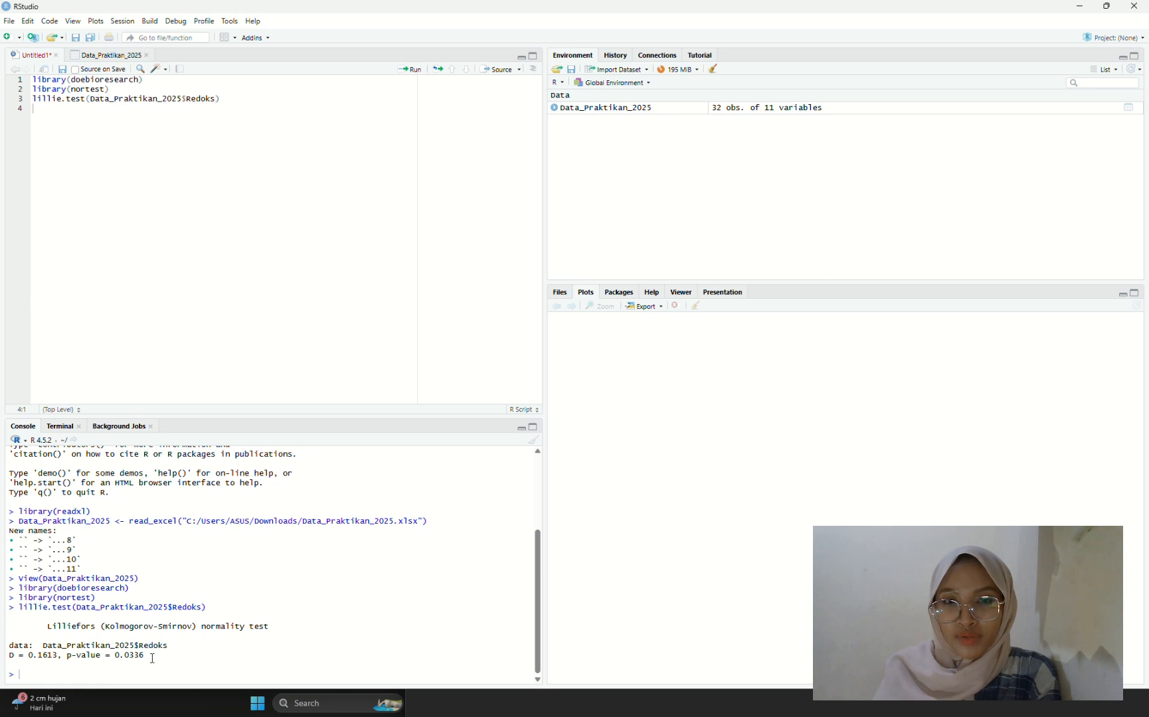
Step: Examine the p-values of the Lilliefors normality tests for Redoks, N_Total and AvP in the console output
drag(152, 658, 10, 657)
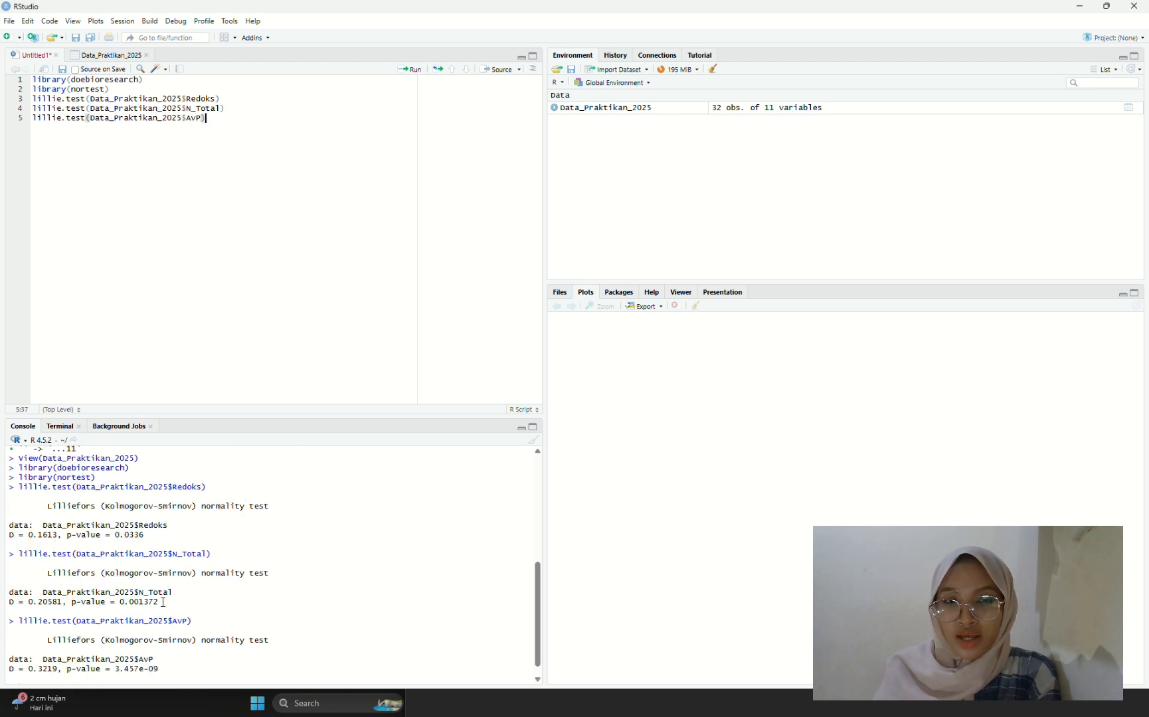
drag(158, 603, 72, 602)
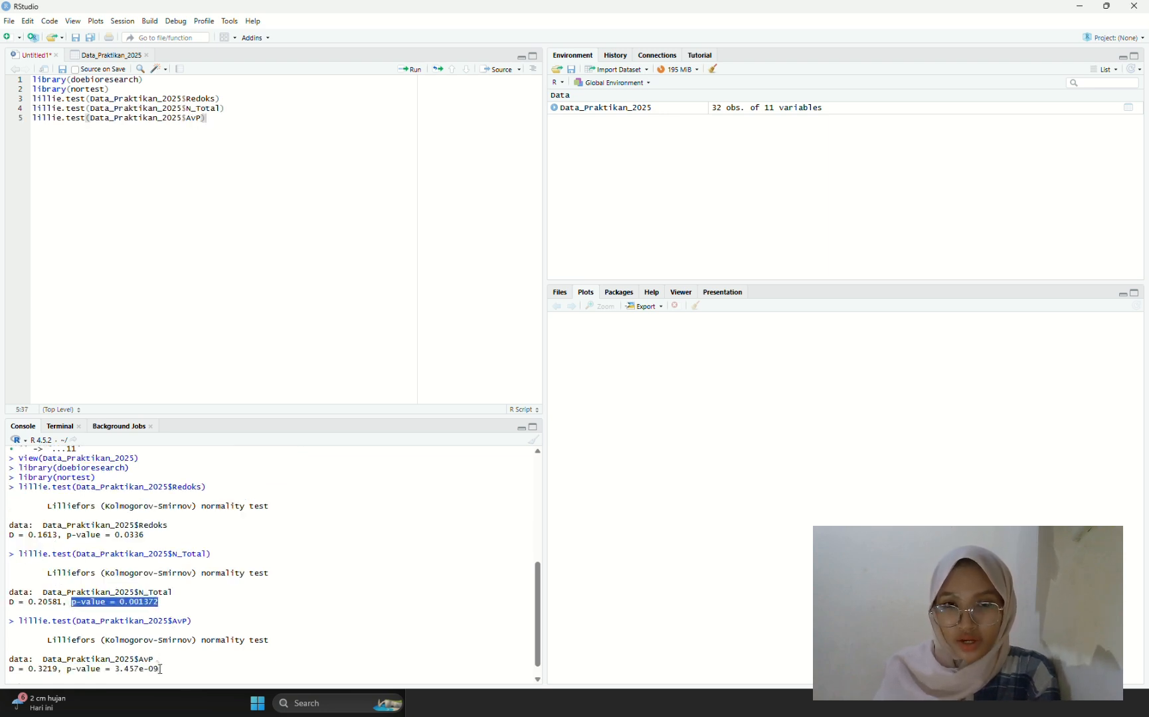
drag(159, 668, 67, 657)
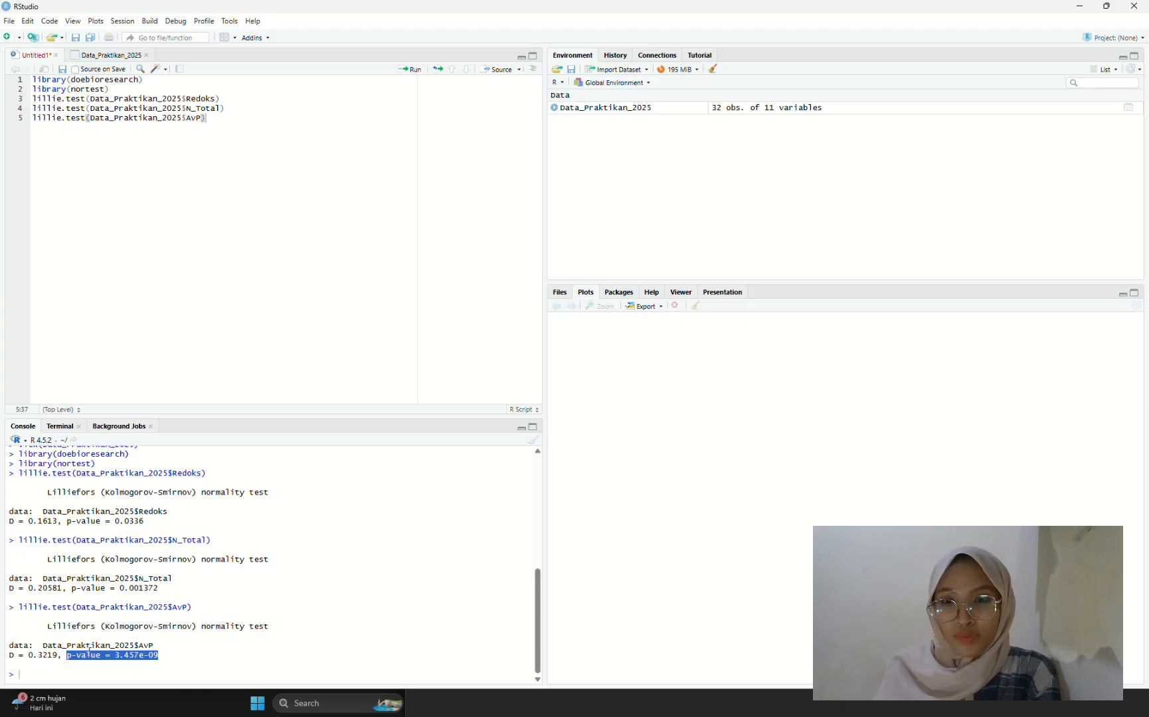
click(169, 647)
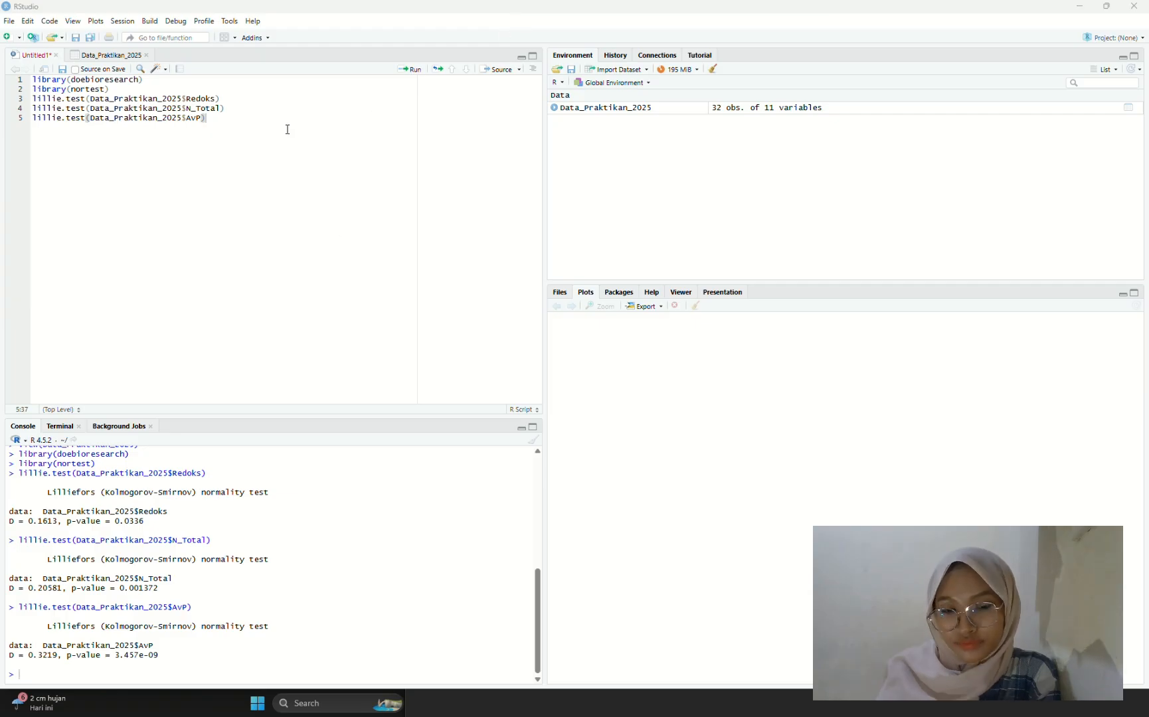
Step: Leave a blank line below the normality tests and start a statement with the new variable Data_Praktikan_2025$Redoks_1
key(Return)
key(Return)
text(Data)
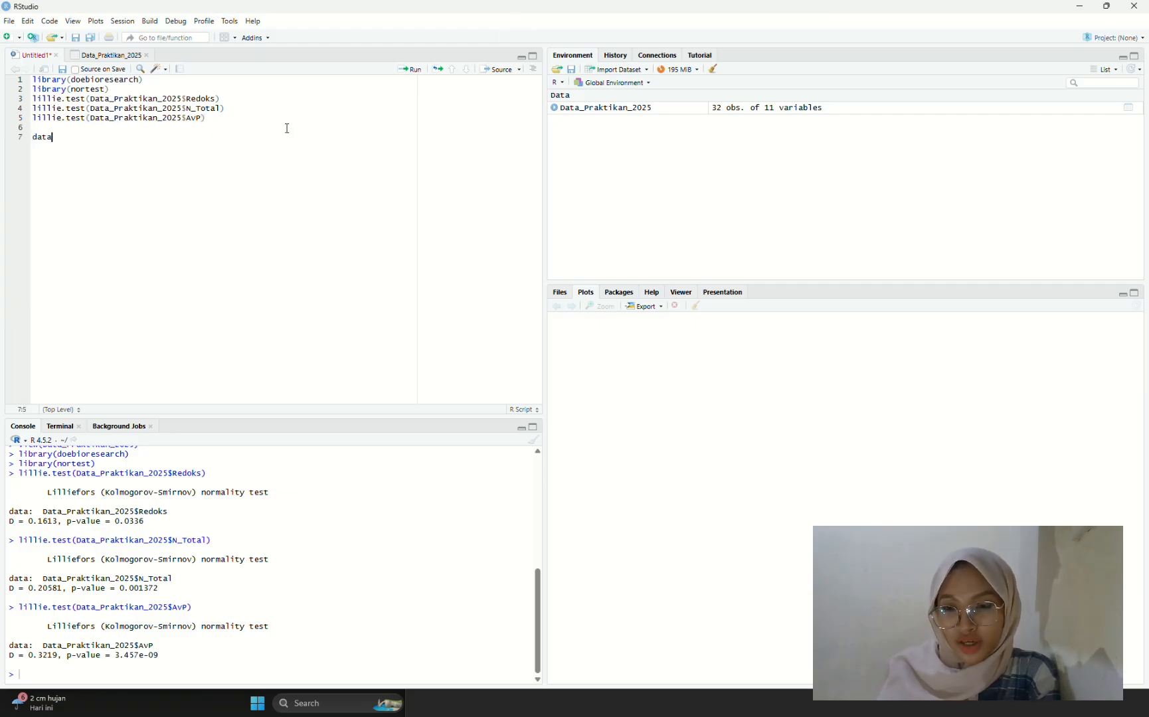
key(Tab)
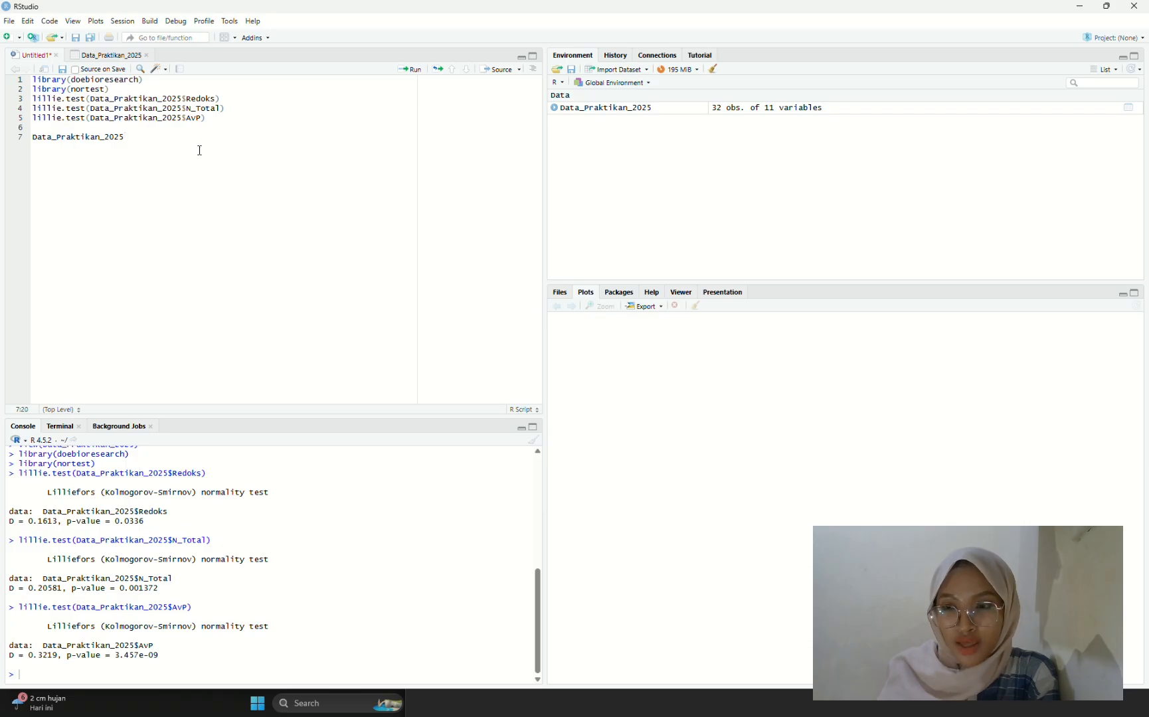
text($re)
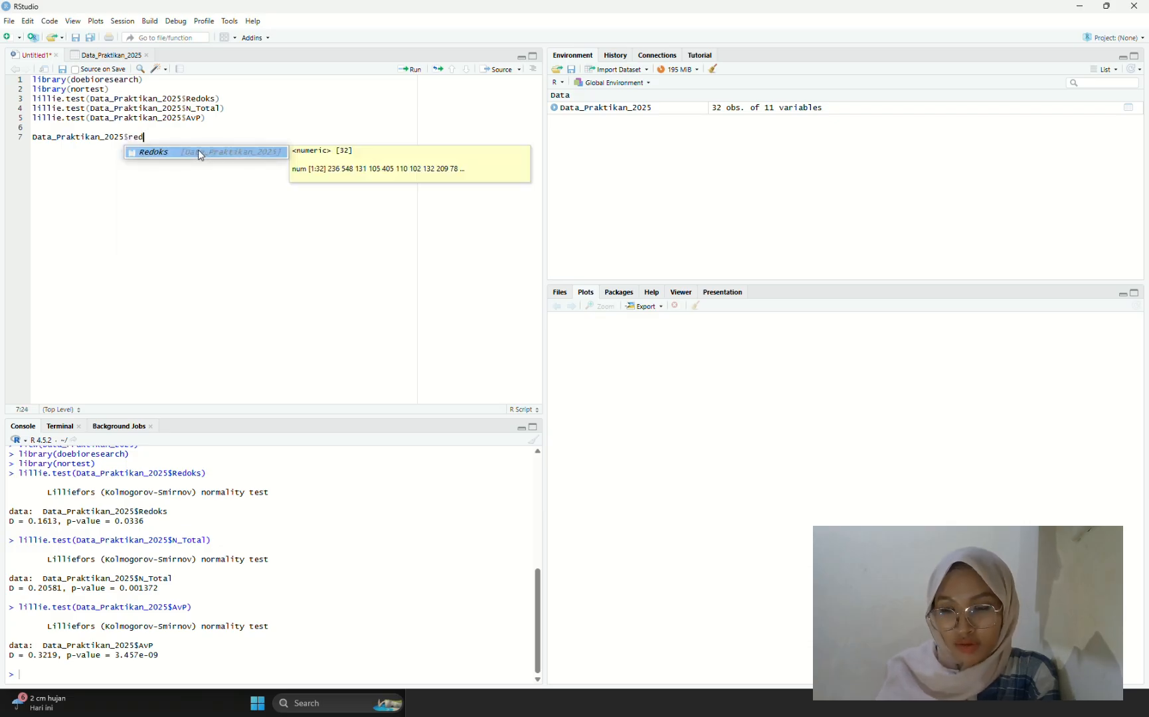
text(d)
key(BackSpace)
key(BackSpace)
key(BackSpace)
text(Redo)
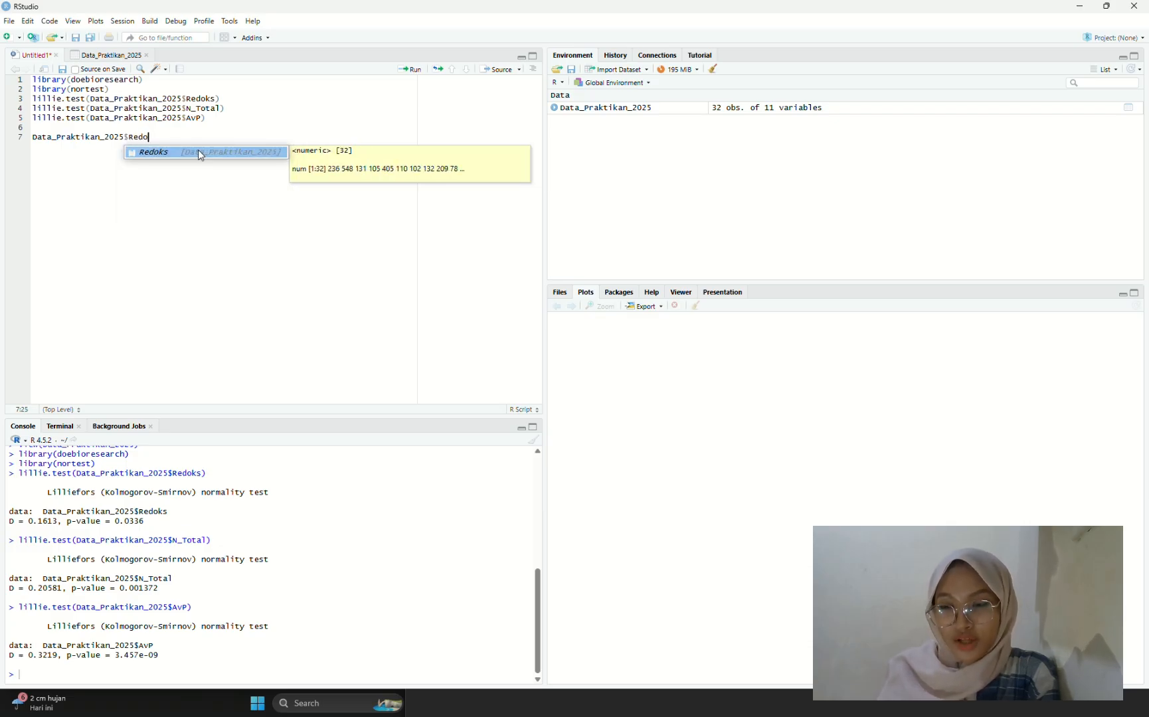
click(199, 152)
text(_1)
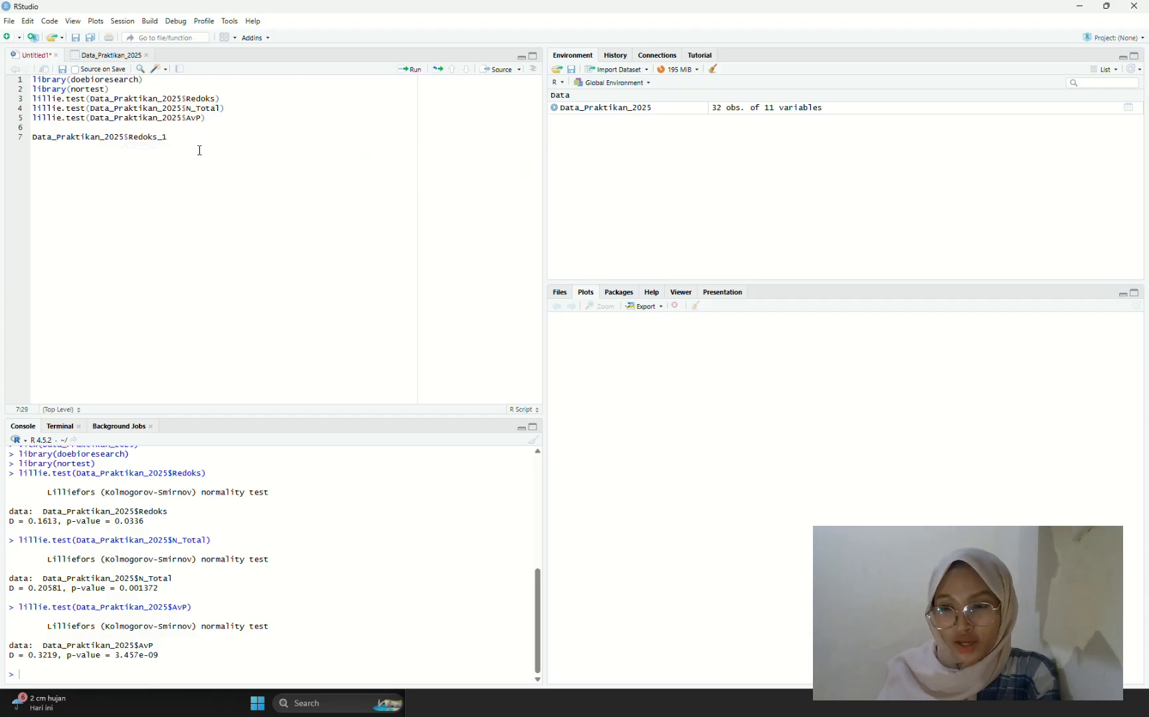
Step: Assign 2*sqrt(Data_Praktikan_2025$Redoks) to the Redoks_1 variable and run the transformation line
text(<-)
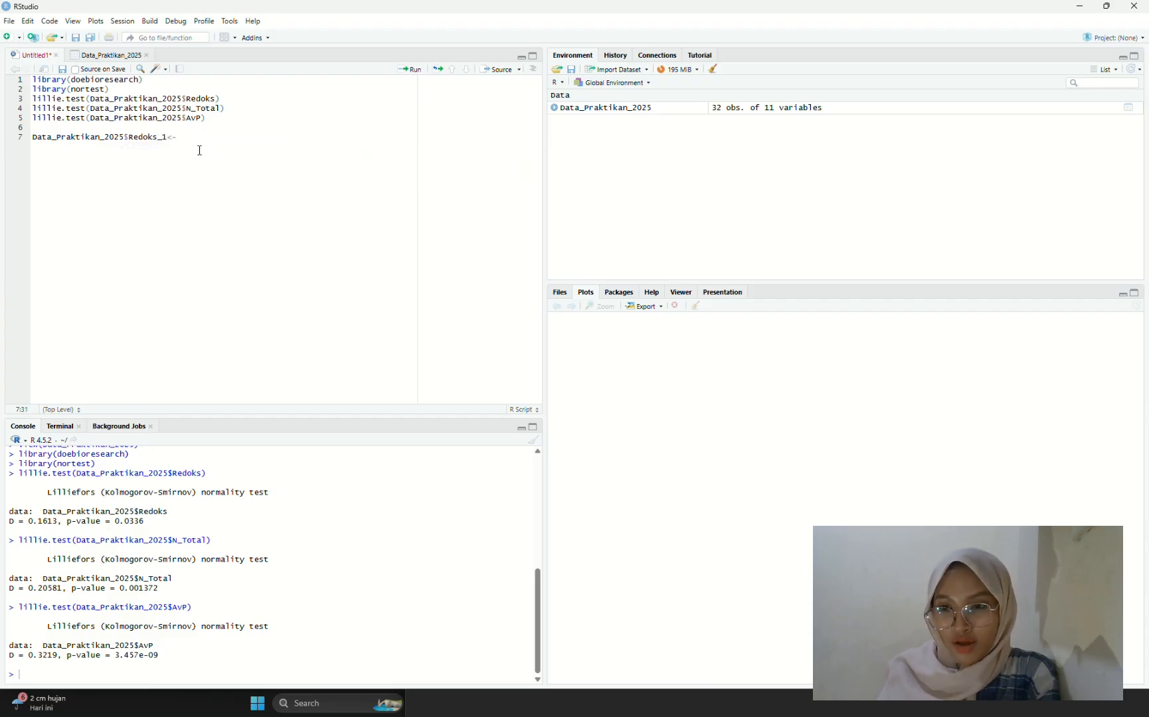
text(2)
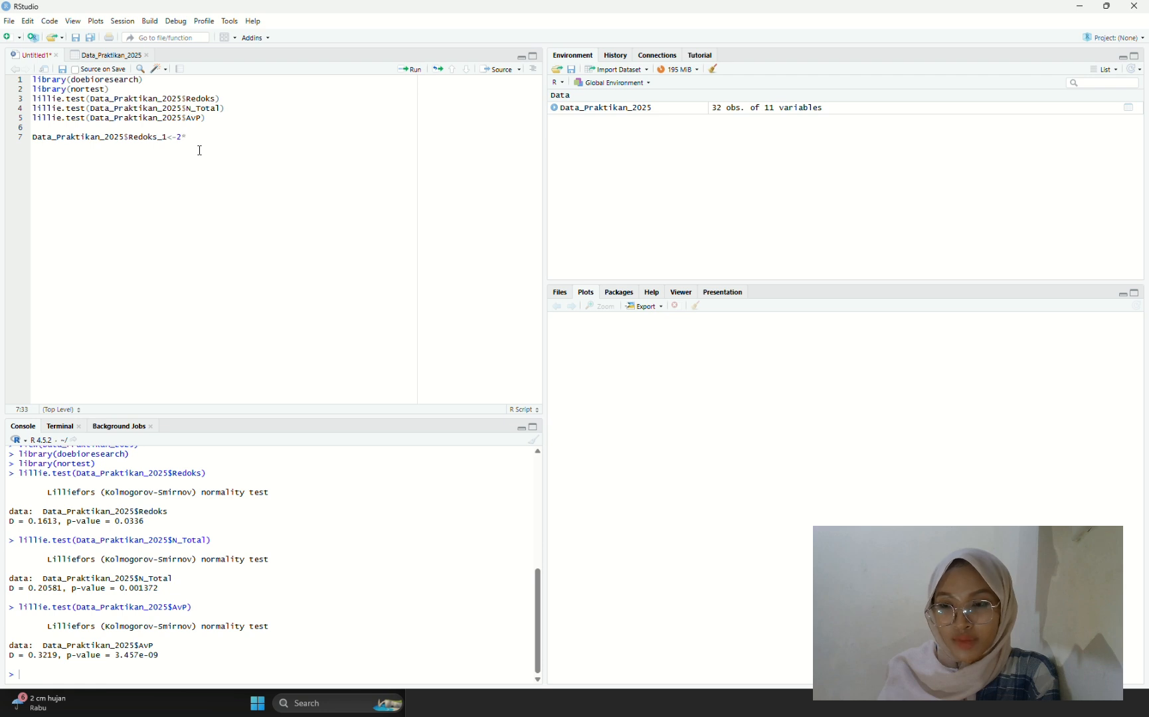
text(*sqrt)
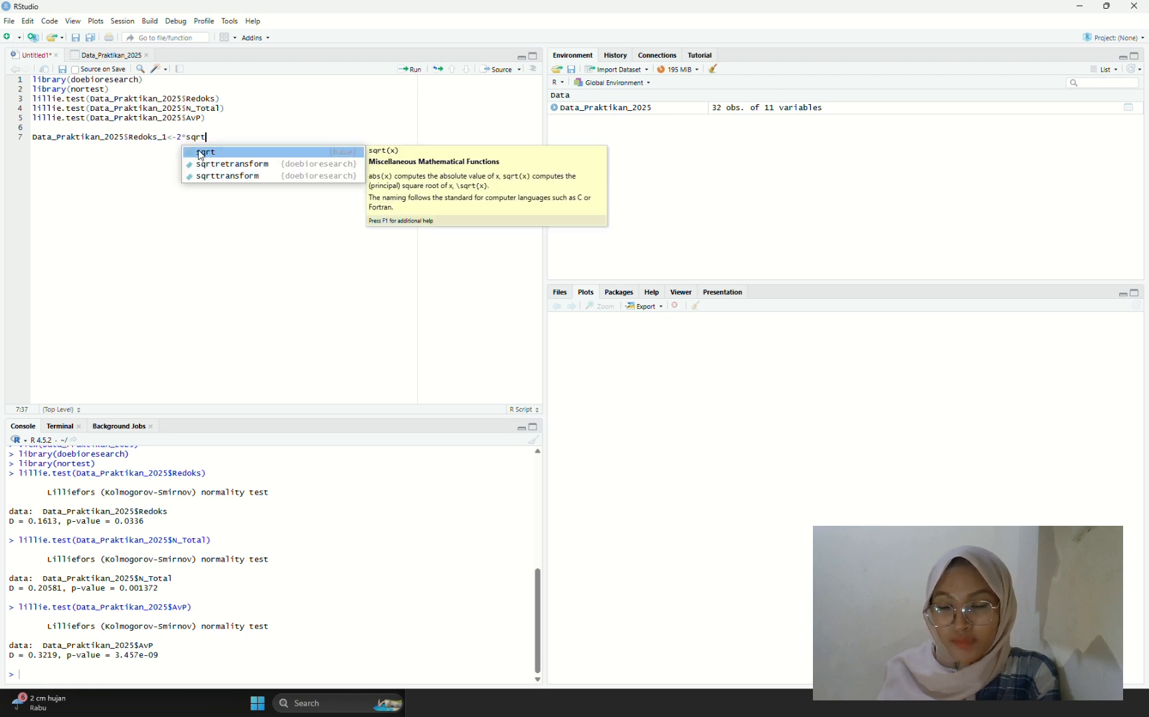
text((Data)
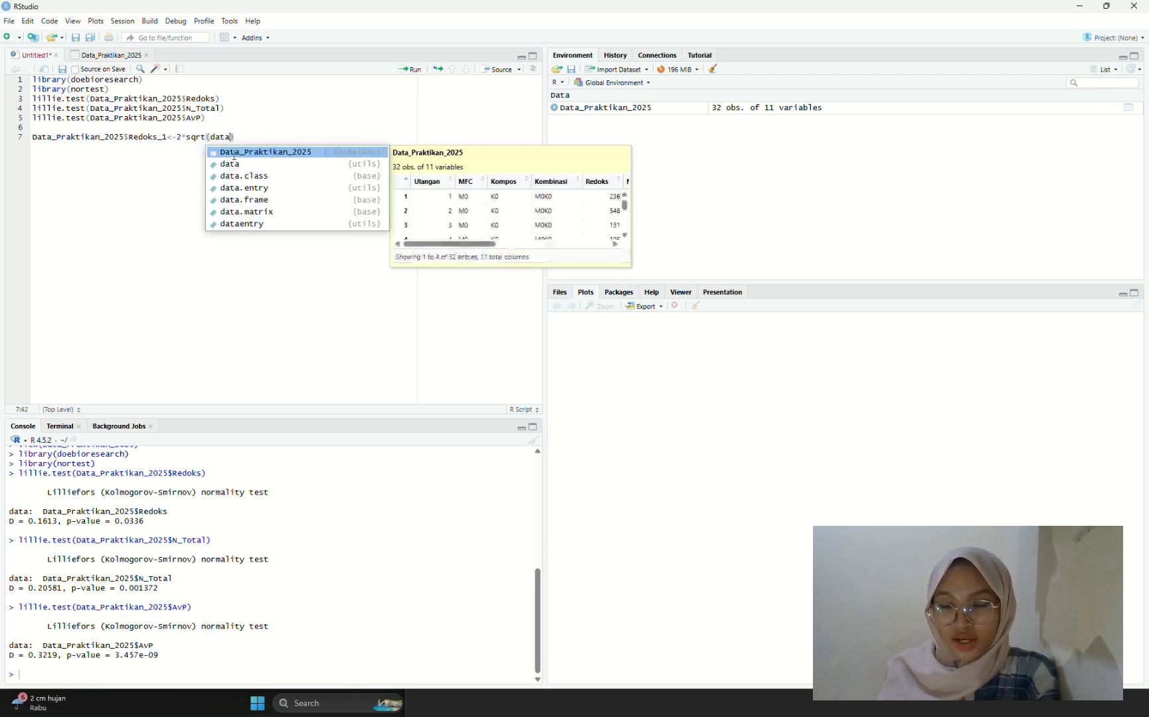
key(Tab)
text($Redok)
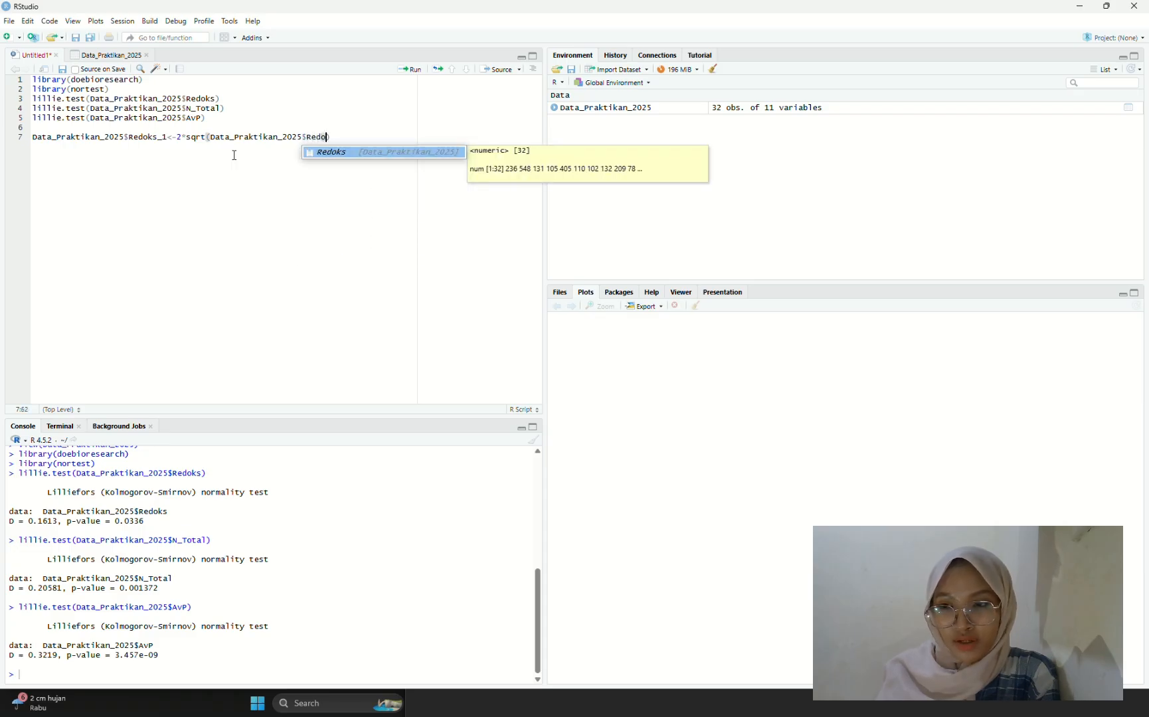
text(s)
click(362, 137)
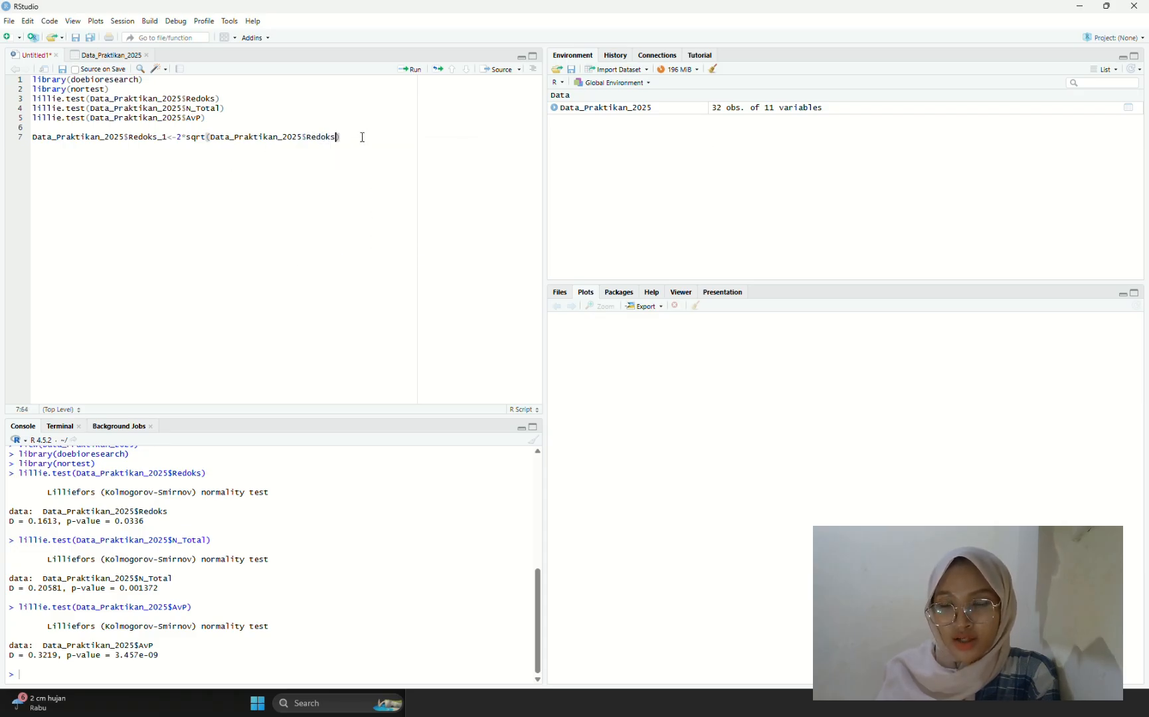
click(411, 70)
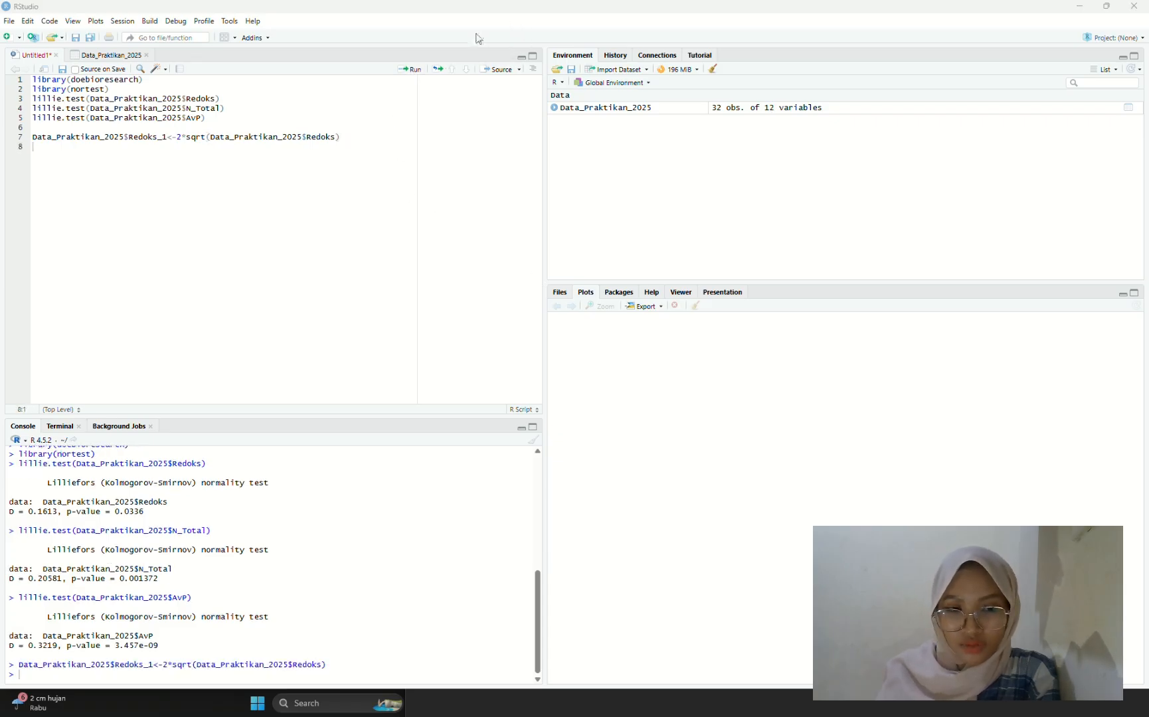
Step: Duplicate the Redoks_1 square-root transformation line onto line 8 of the script
drag(343, 138, 38, 139)
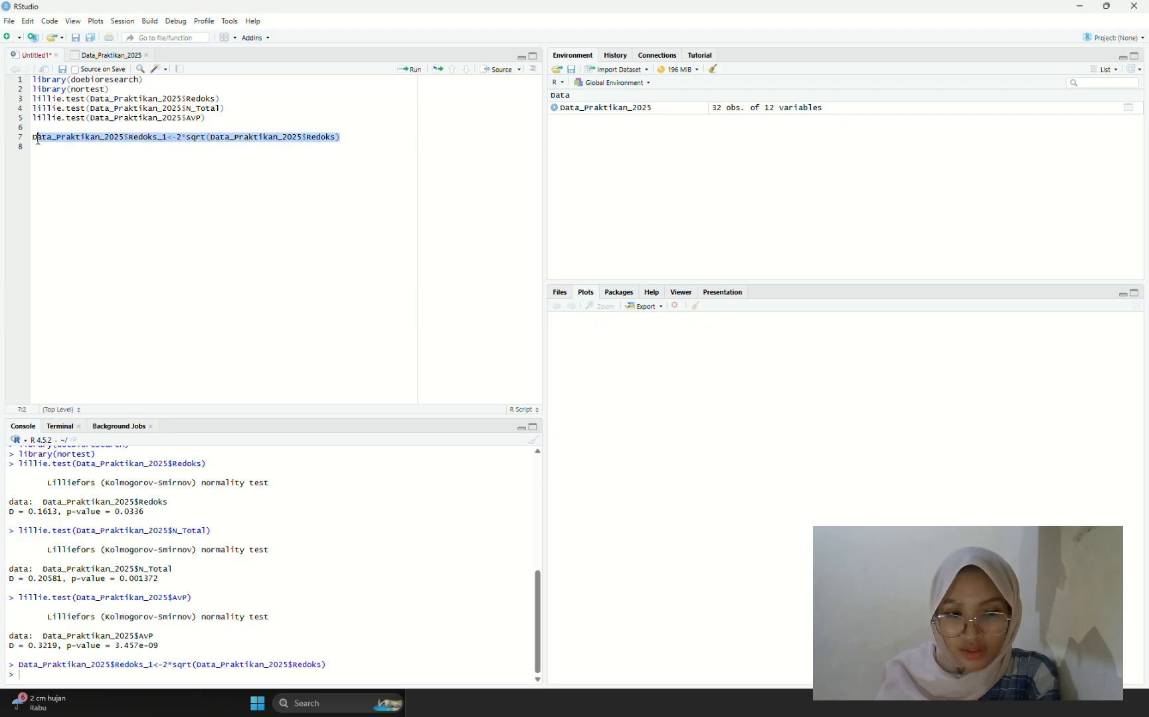
key(ctrl+c)
click(51, 150)
key(ctrl+v)
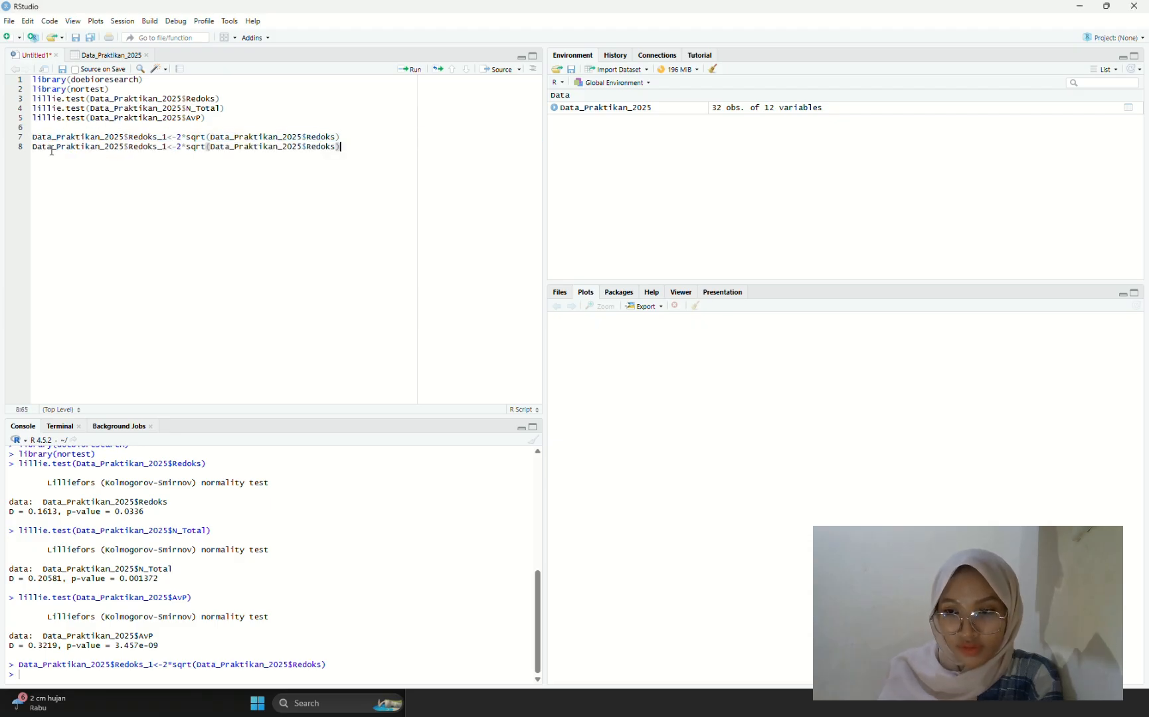
Step: Change line 8 so that the new variable Ntotal_1 is computed as 2*sqrt(Data_Praktikan_2025$N_Total)
drag(130, 147, 168, 148)
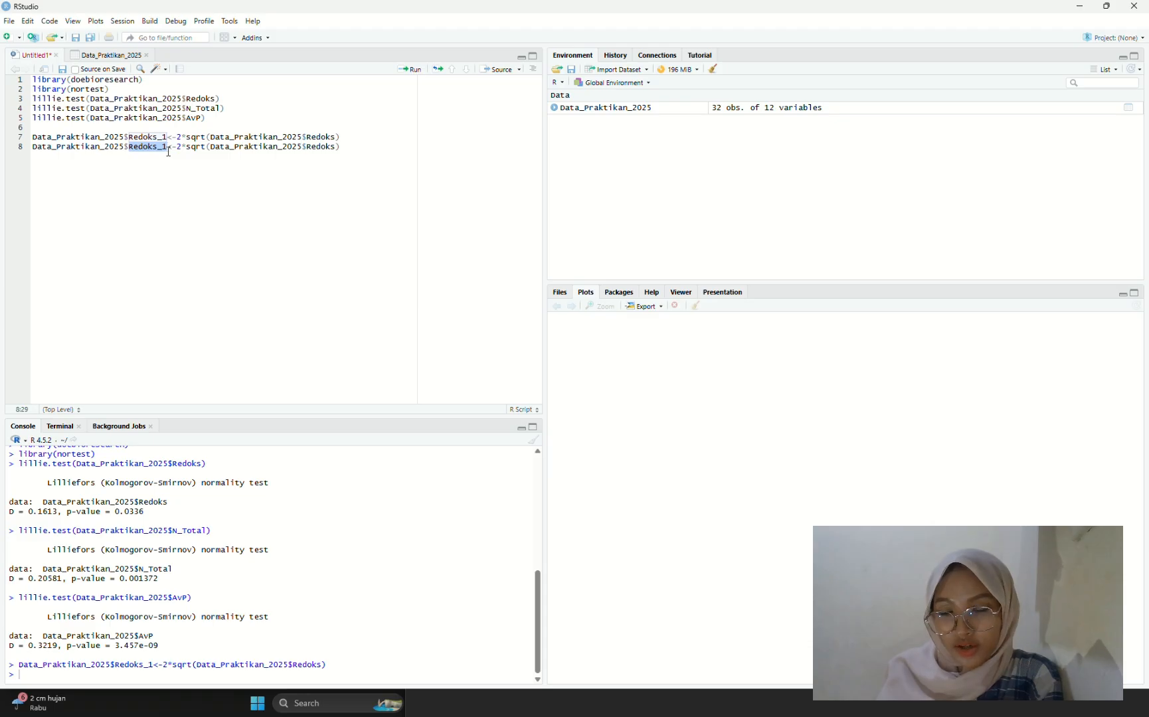
text(Ntotal_1)
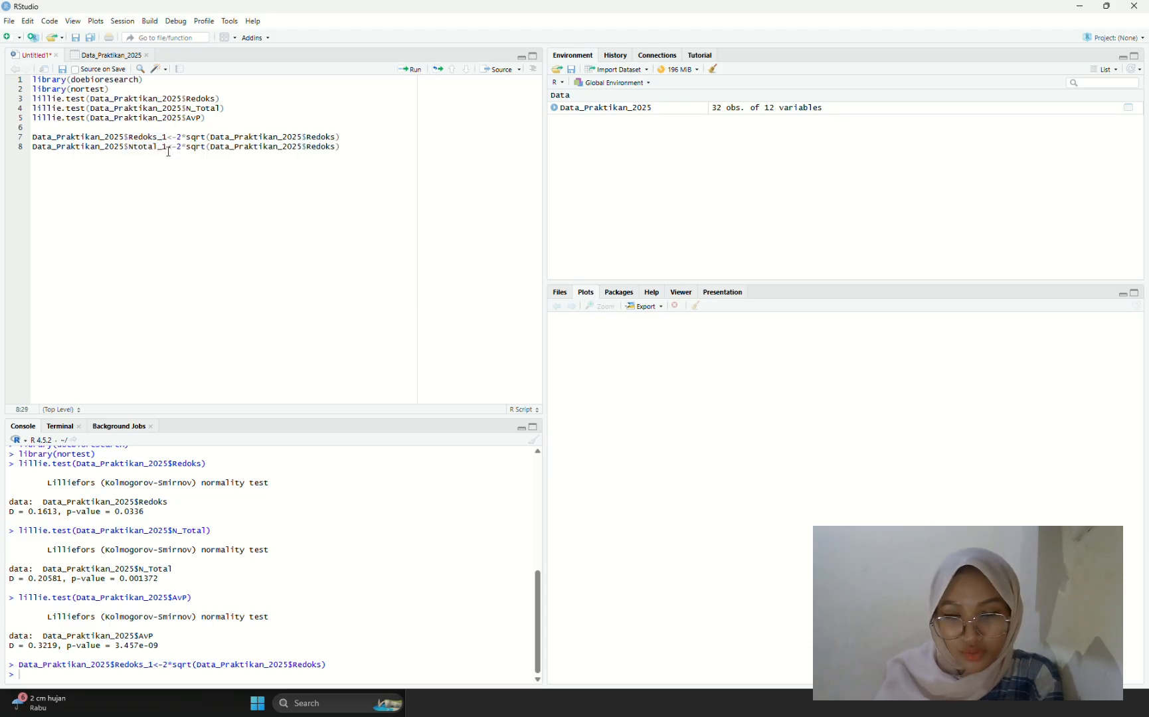
drag(306, 147, 337, 151)
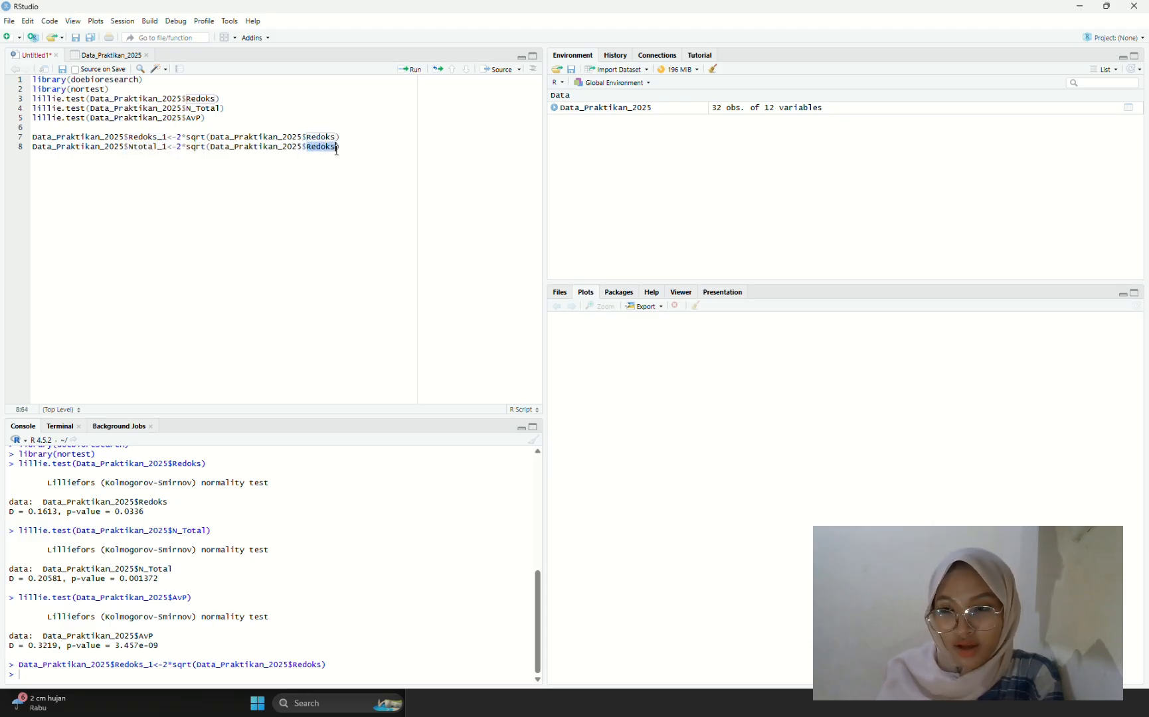
key(BackSpace)
key(BackSpace)
text($N)
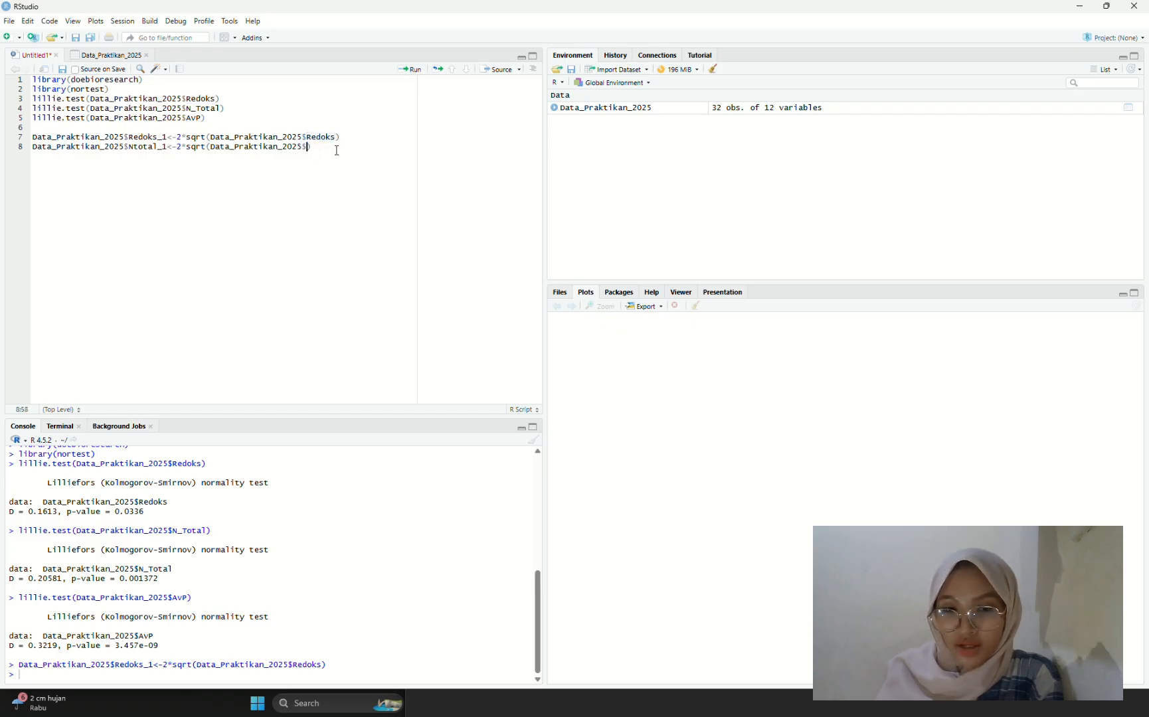
click(334, 164)
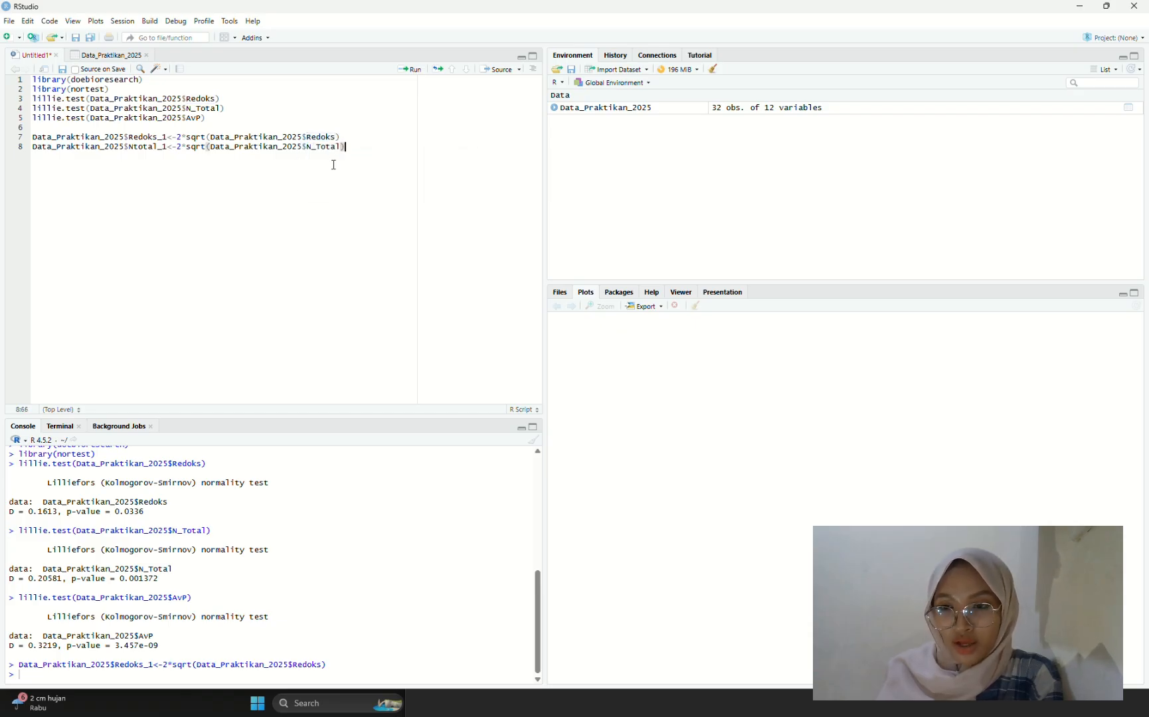
Step: Add a third transformation on line 9 that assigns 2*sqrt(Data_Praktikan_2025$AvP) to the new variable Data_Praktikan_2025$Ptersedia_1
key(Return)
text(Data_Praktikan_2025$Redoks_1<-2*sqrt(Data_Praktikan_2025$Redoks))
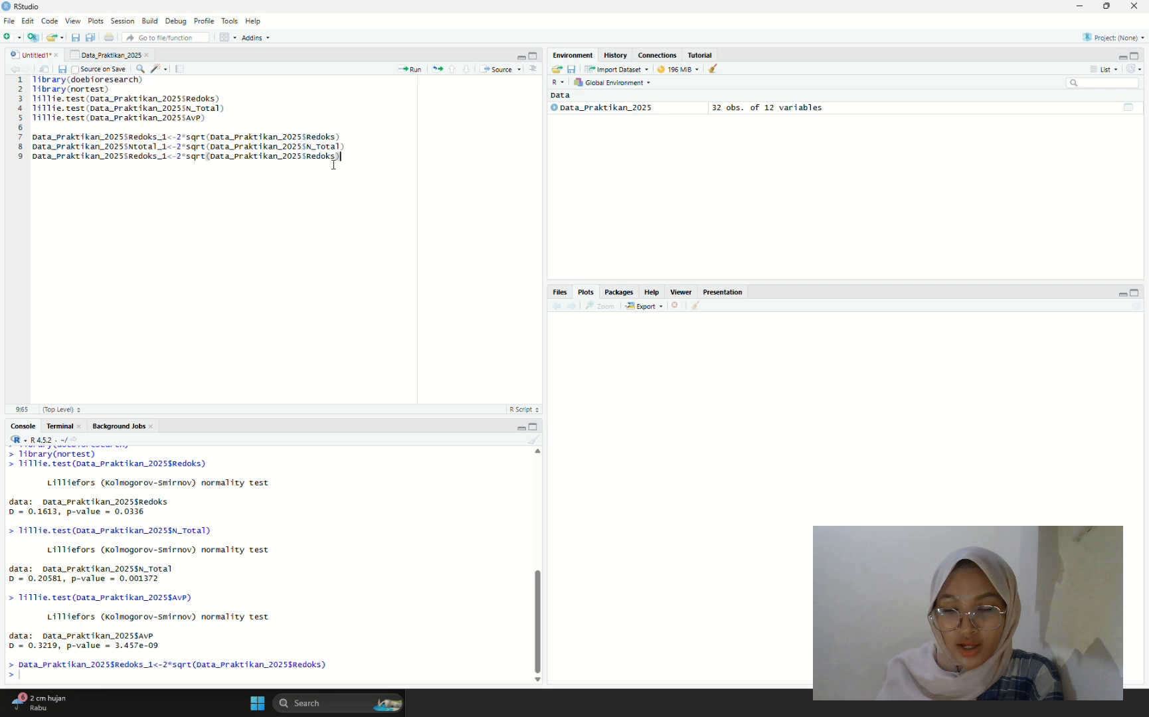
double_click(131, 156)
text(Ptersedi)
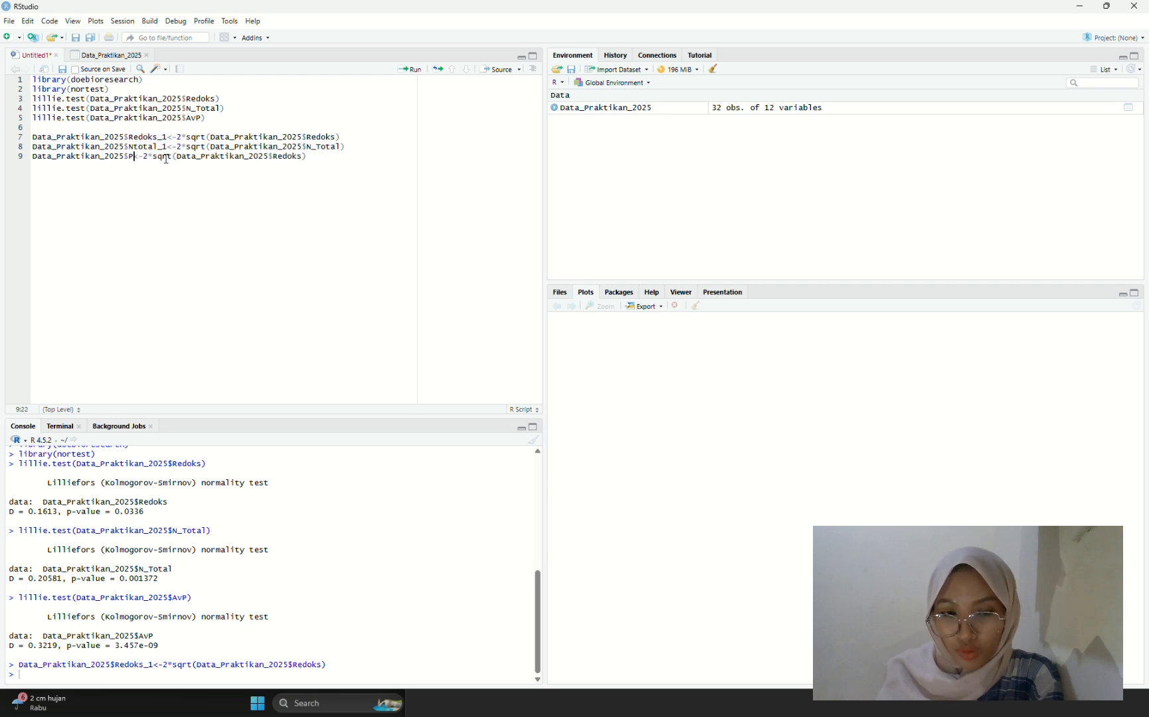
text(a_1)
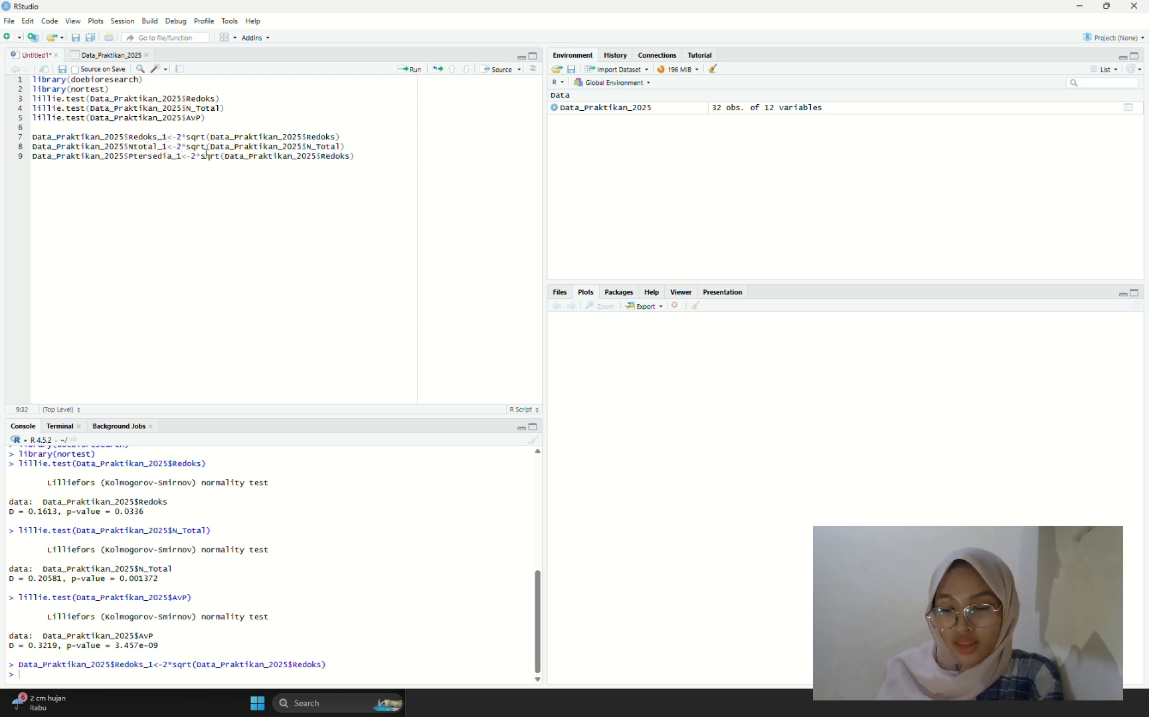
drag(315, 161, 350, 161)
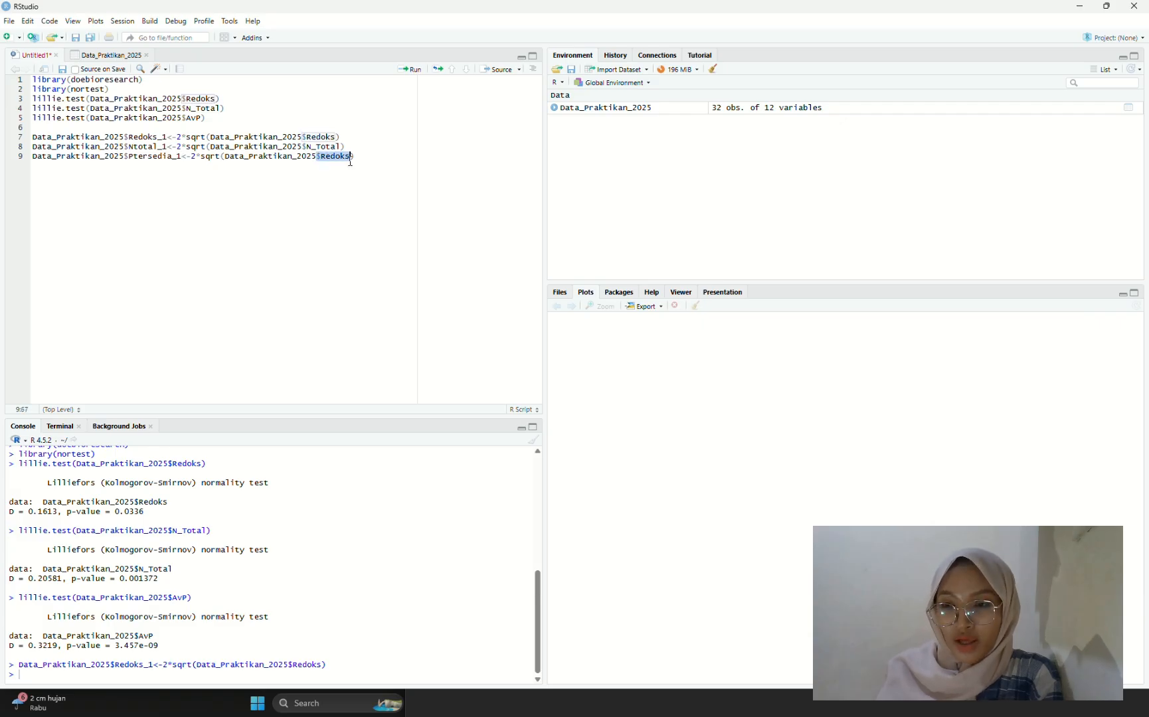
key(BackSpace)
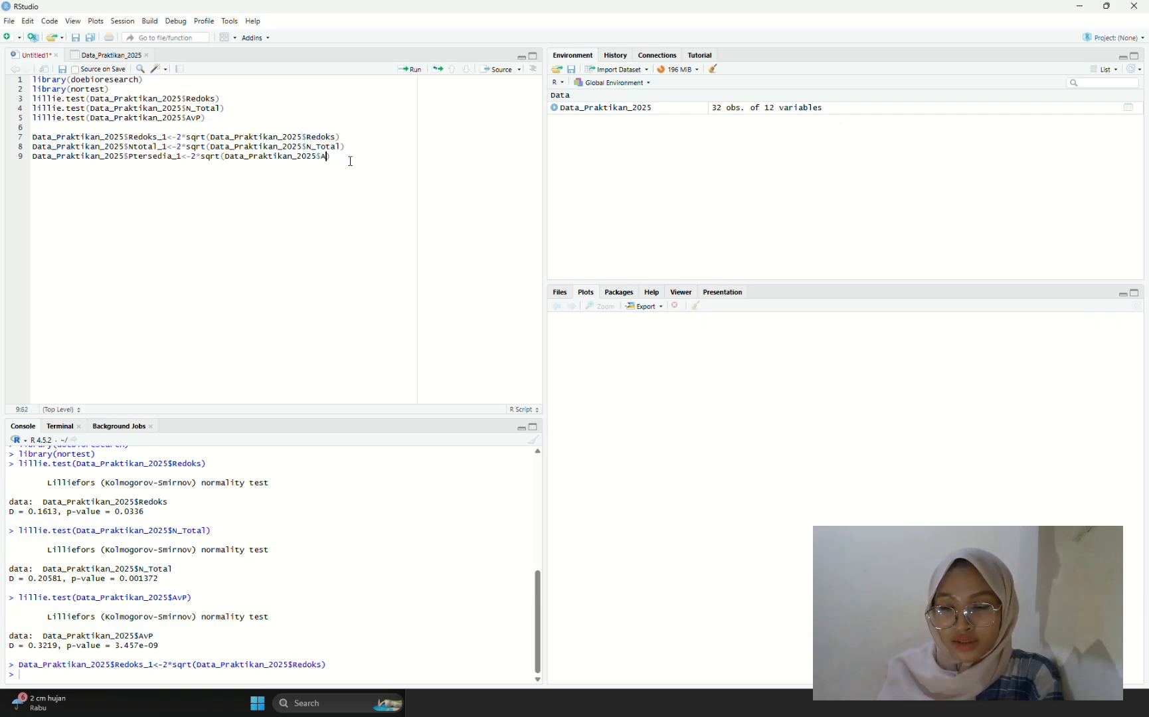
text($A)
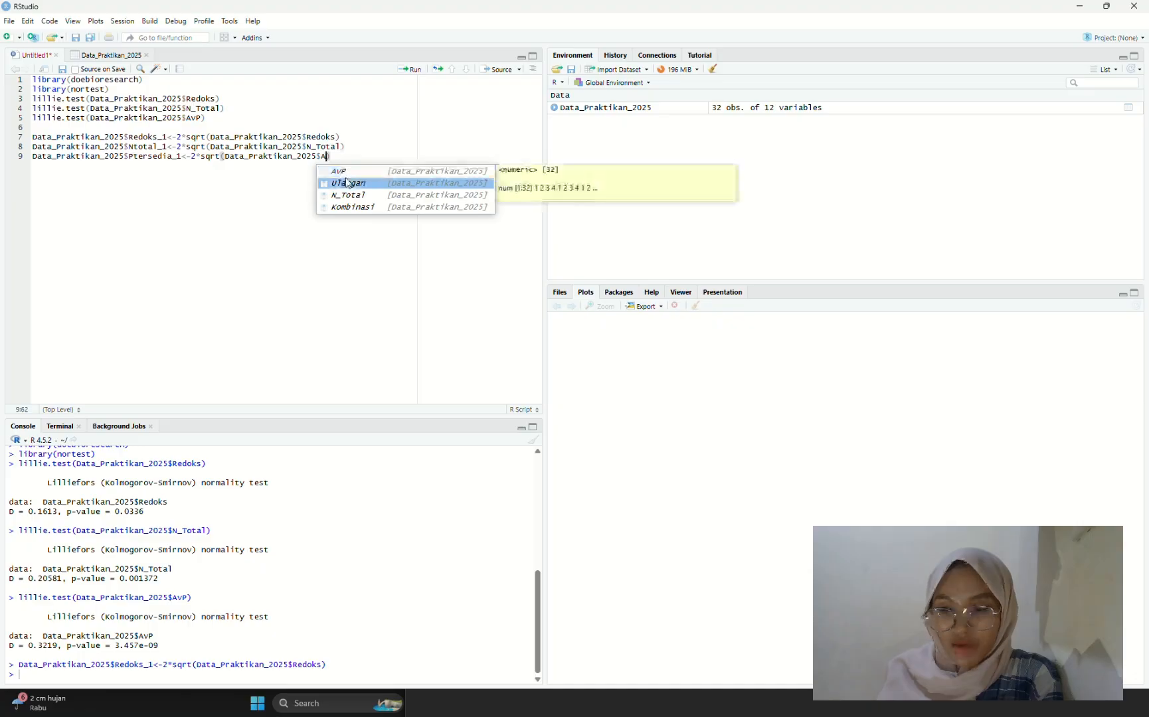
click(339, 171)
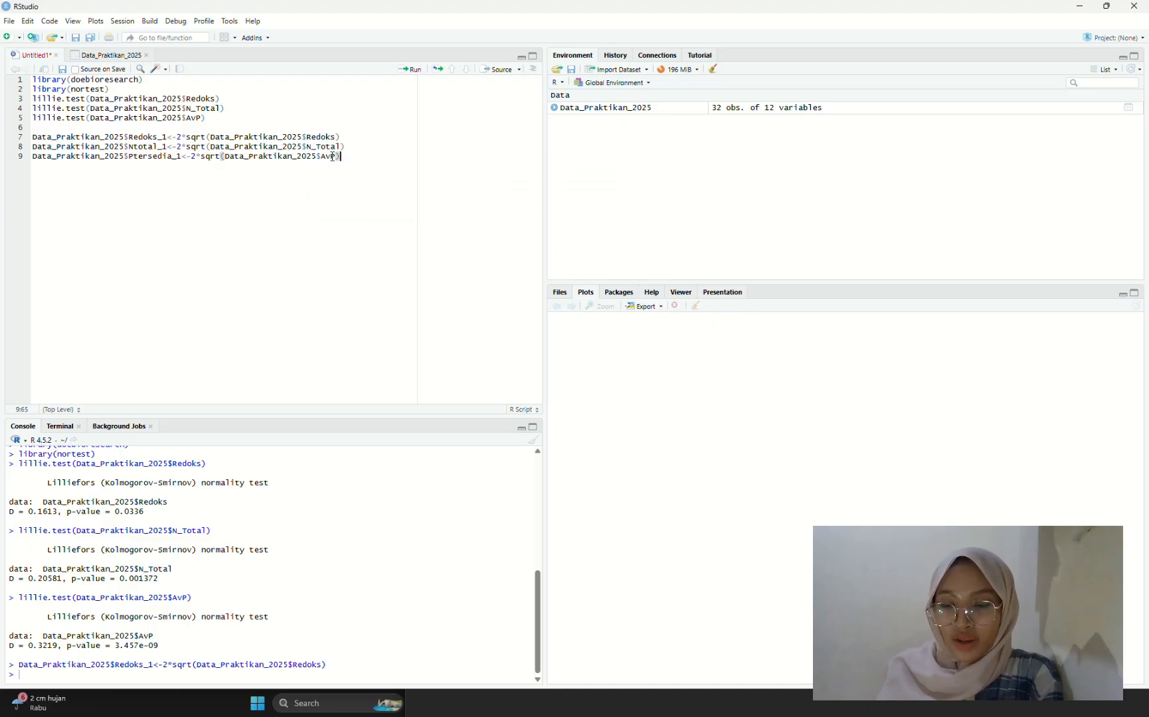
Step: Run the Ntotal_1 and Ptersedia_1 transformation lines and leave a blank line below them in the script
drag(339, 156, 31, 146)
click(412, 69)
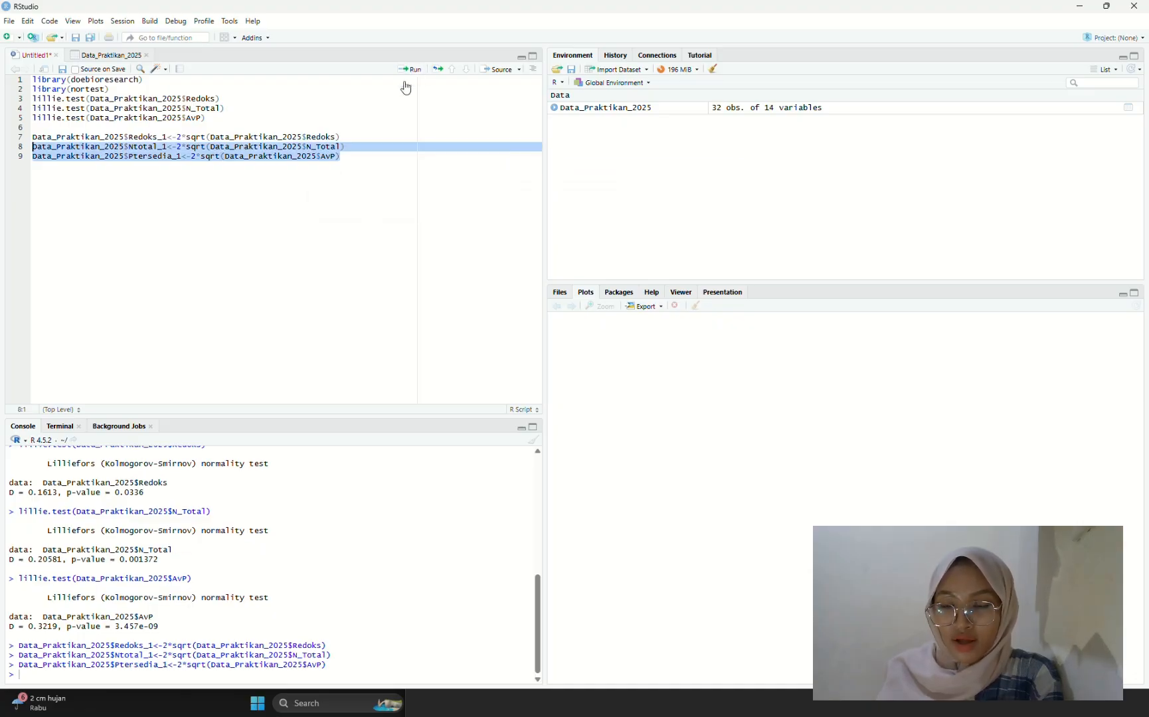
click(356, 158)
key(Return)
key(Return)
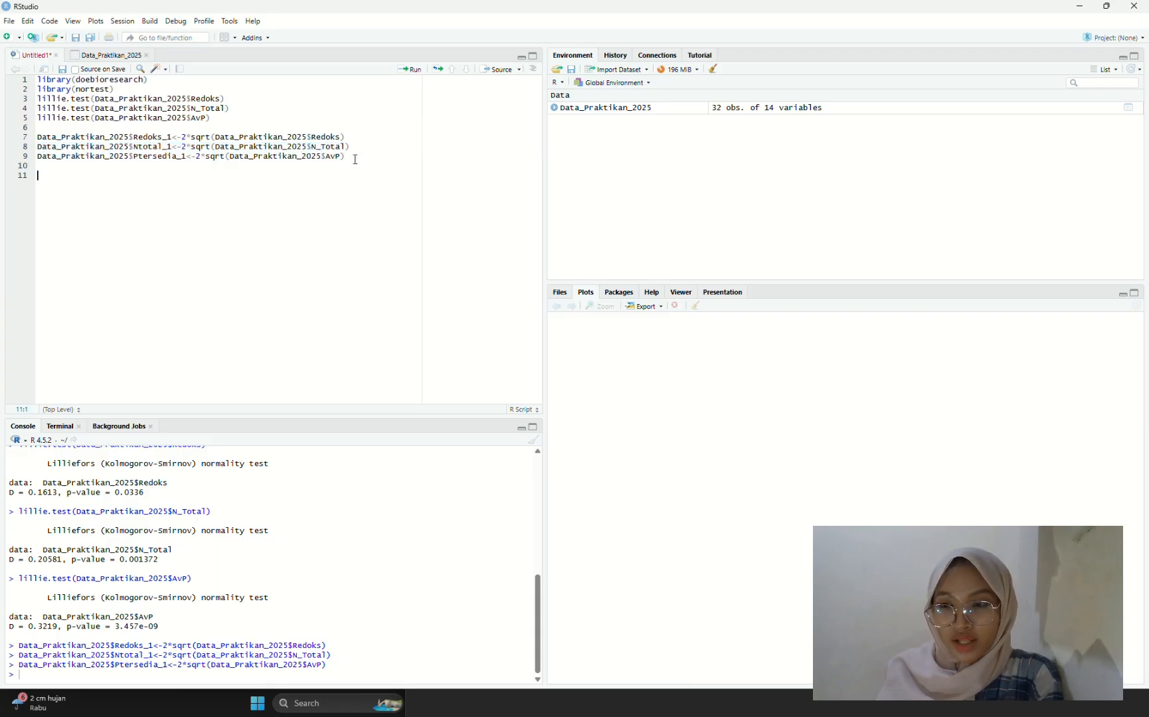
Step: Check the transformed variable columns at the end of the Data_Praktikan_2025 table, and return to the script
click(99, 56)
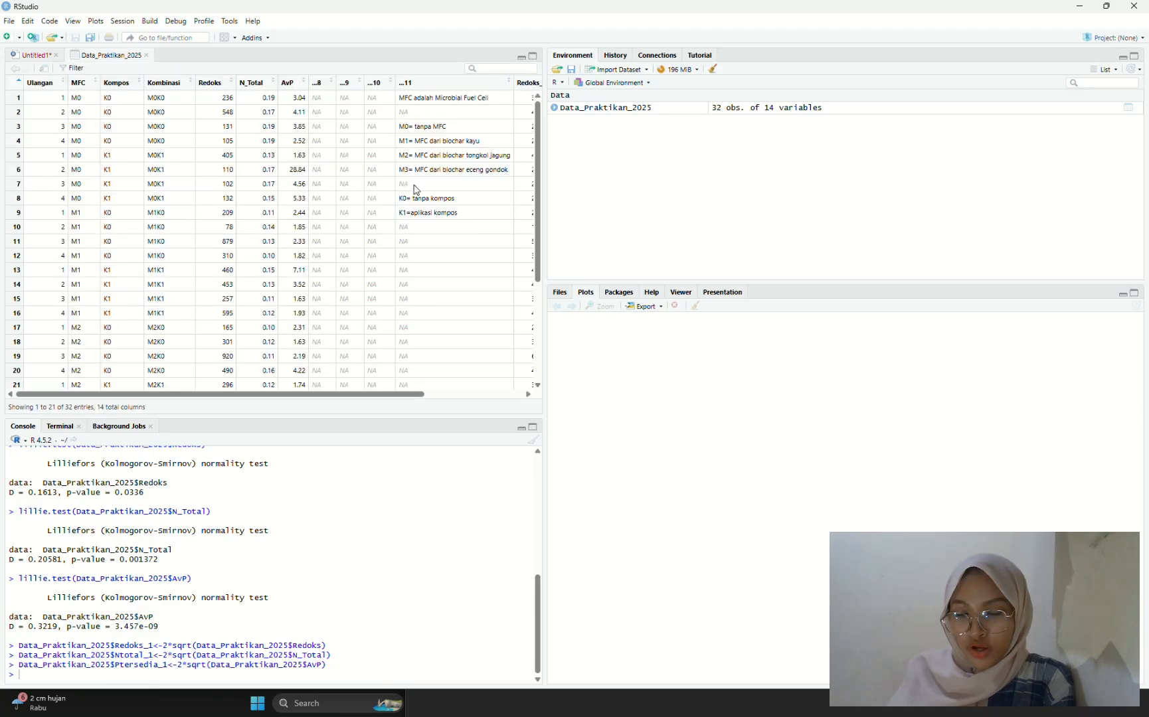
scroll(415, 190, right, 3)
drag(434, 132, 490, 108)
click(456, 126)
click(32, 55)
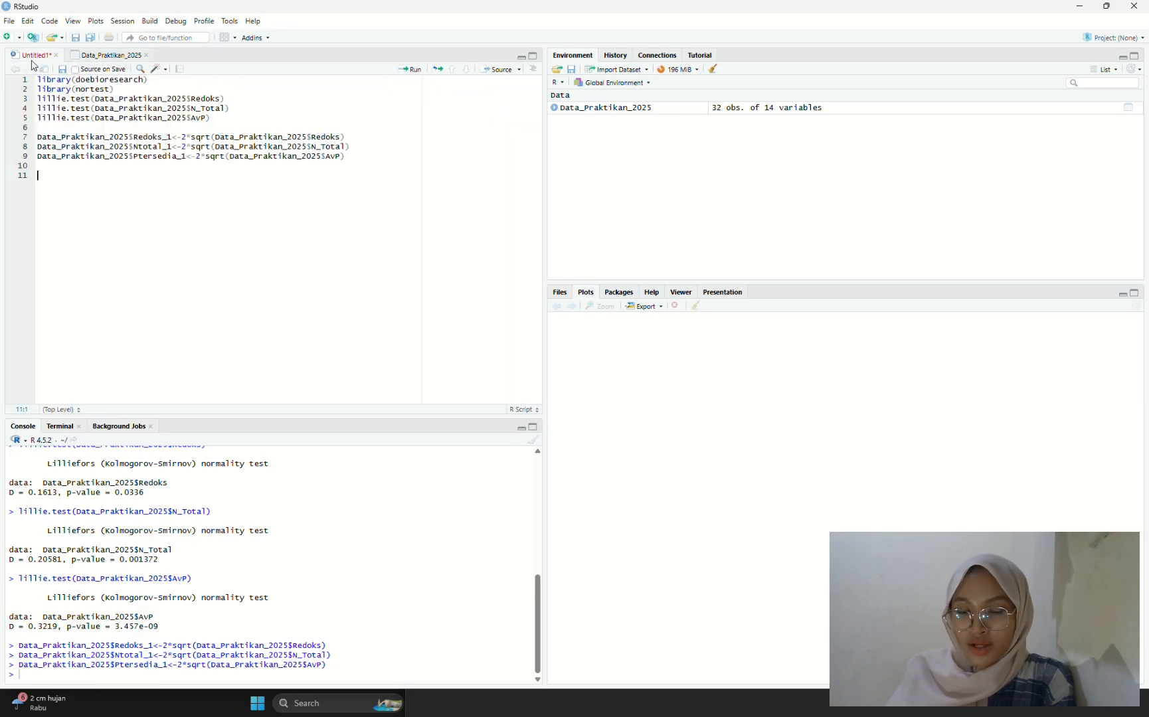
Step: Write the Lilliefors normality test lillie.test(Data_Praktikan_2025$Redoks_1) on line 11
text(ill)
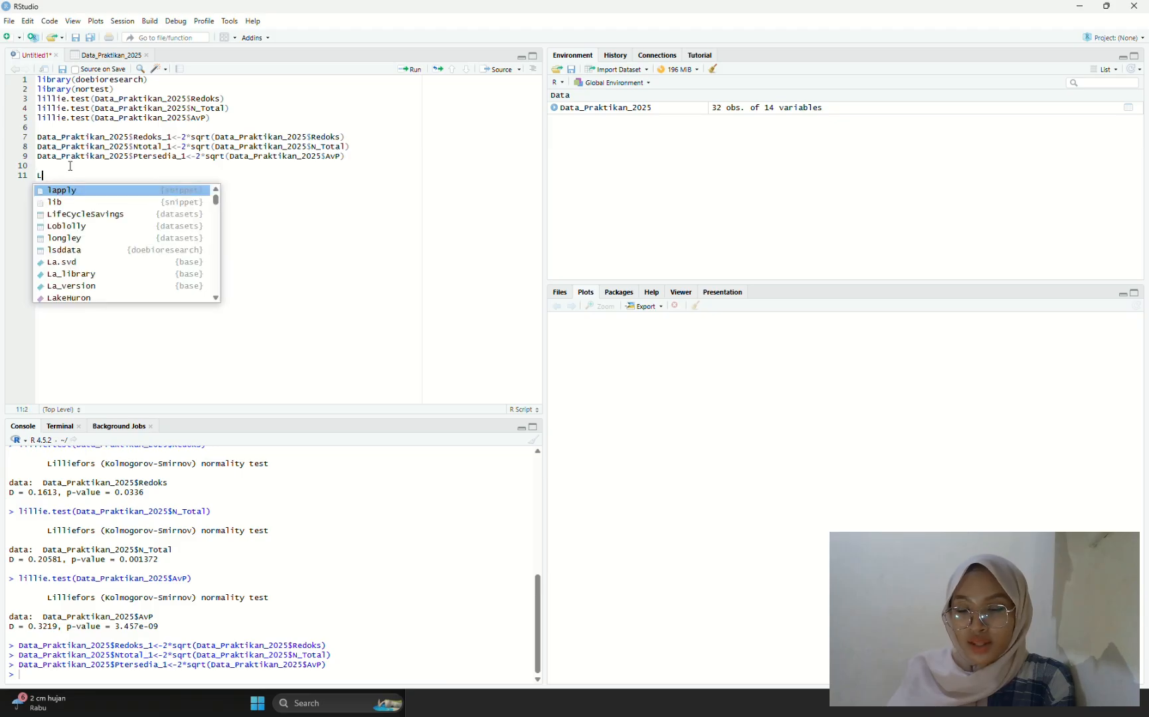
click(98, 190)
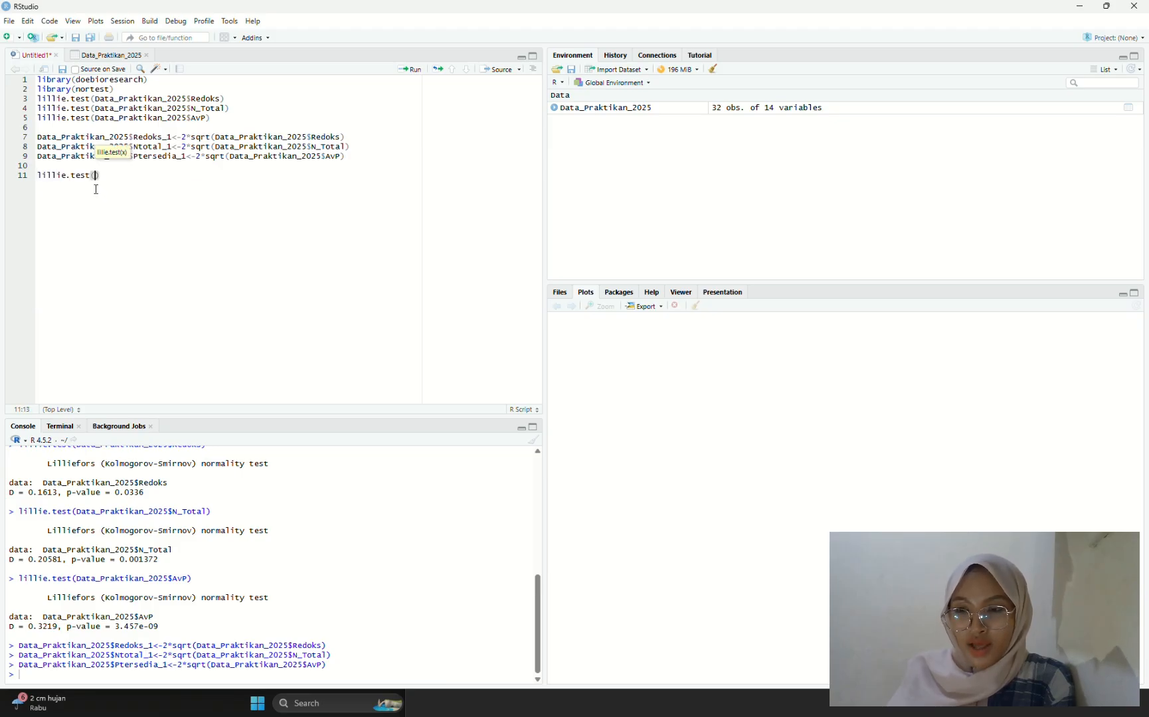
text(data)
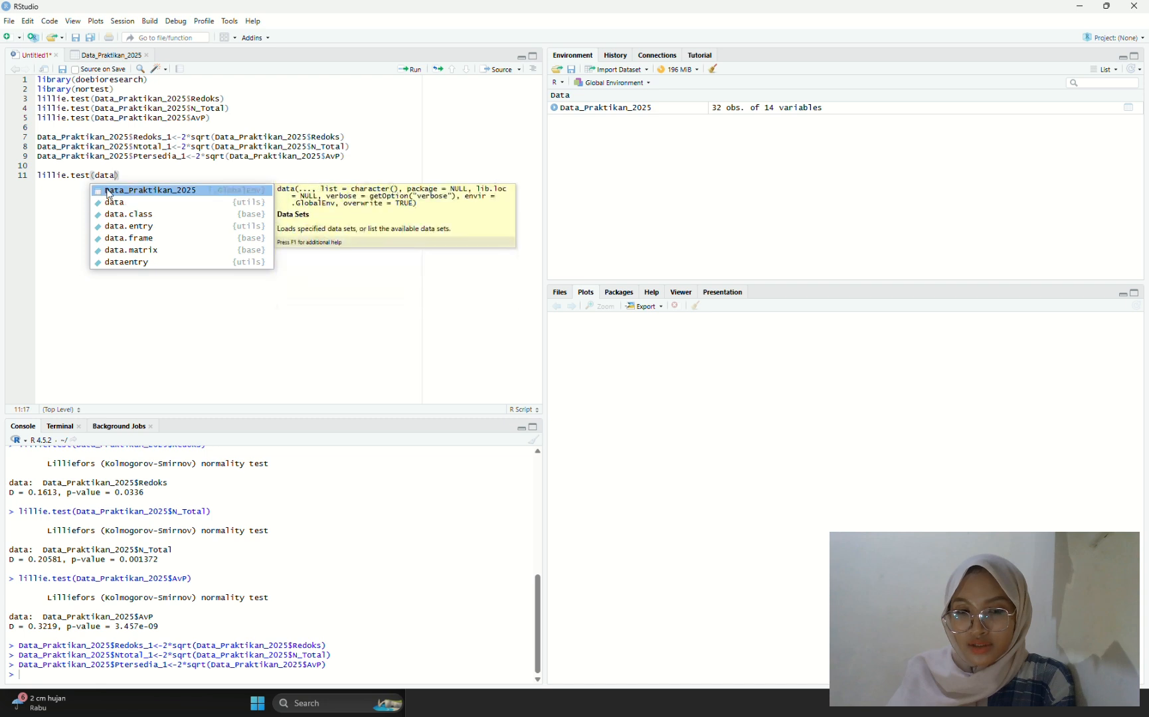
click(106, 191)
text($Re)
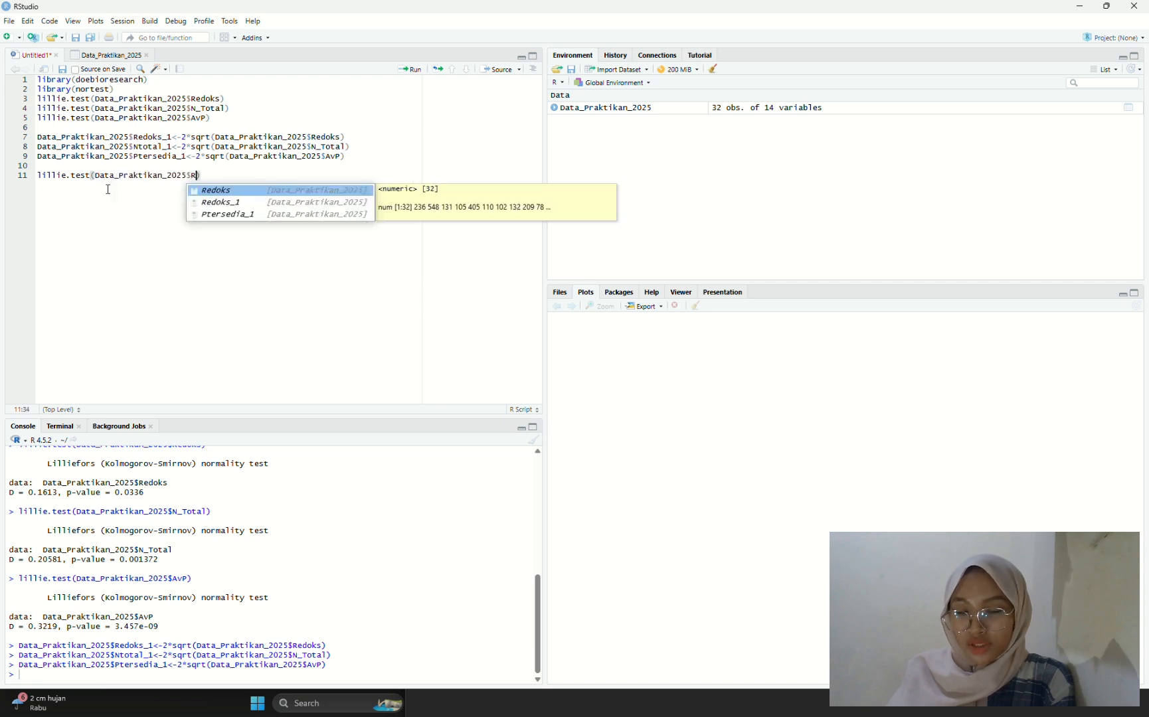
click(206, 203)
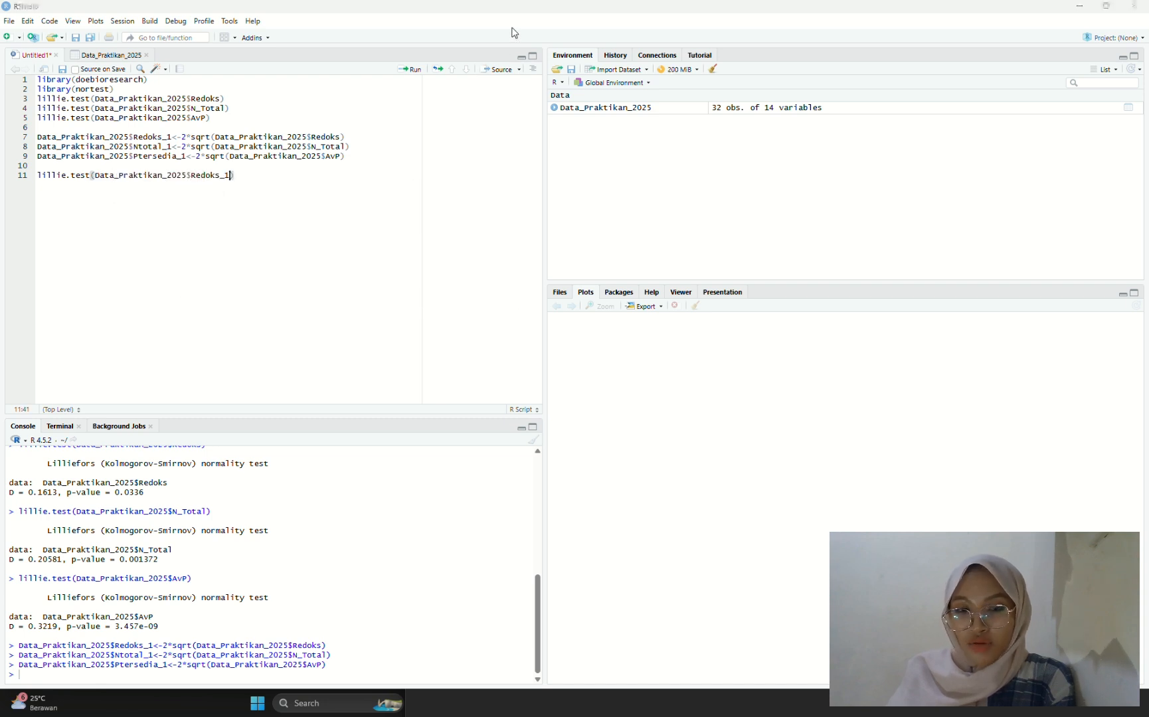
Step: Duplicate the Redoks_1 normality test line onto lines 12 and 13
drag(275, 177, 39, 175)
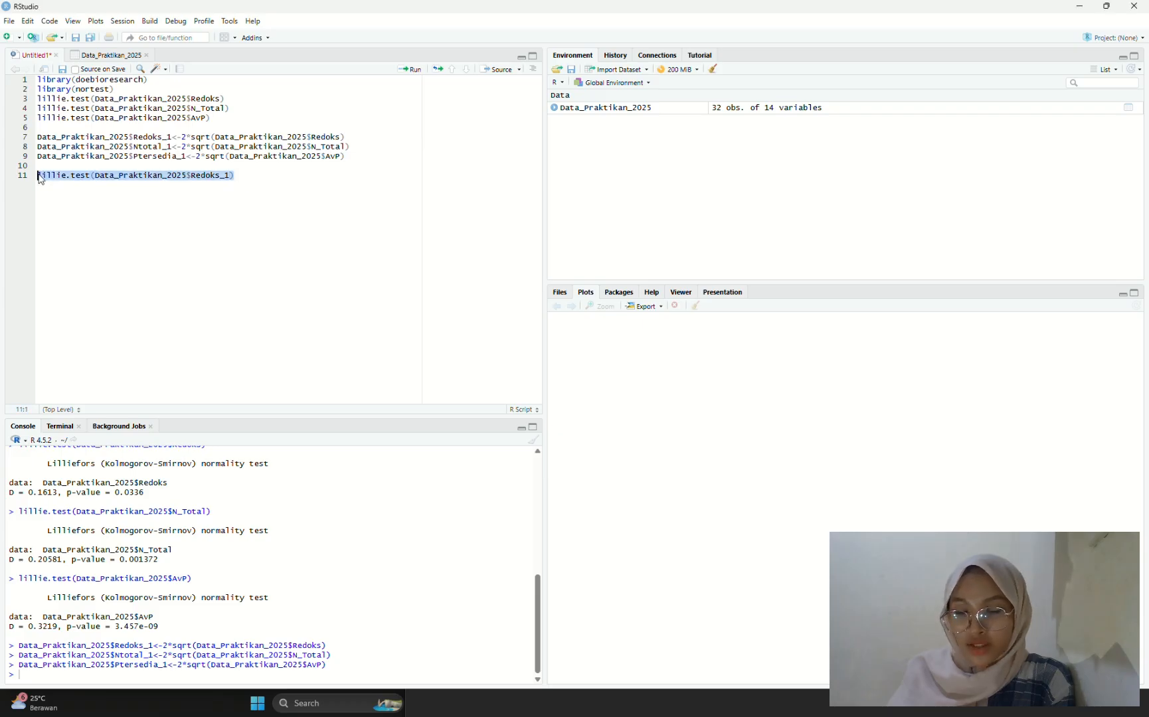
key(ctrl+c)
click(235, 178)
key(Return)
key(ctrl+v)
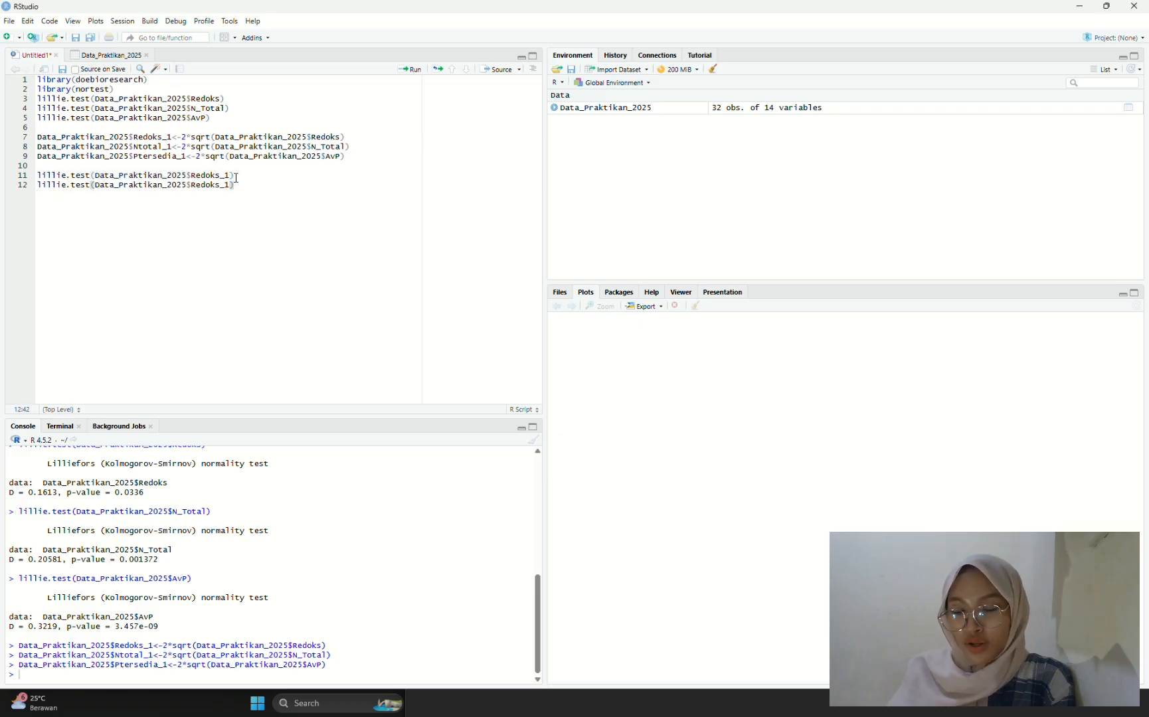
key(Return)
key(ctrl+v)
Step: Change the tested variable to N_Total on line 12 and to Ptersedia_1 on line 13
drag(191, 185, 230, 188)
key(BackSpace)
key(BackSpace)
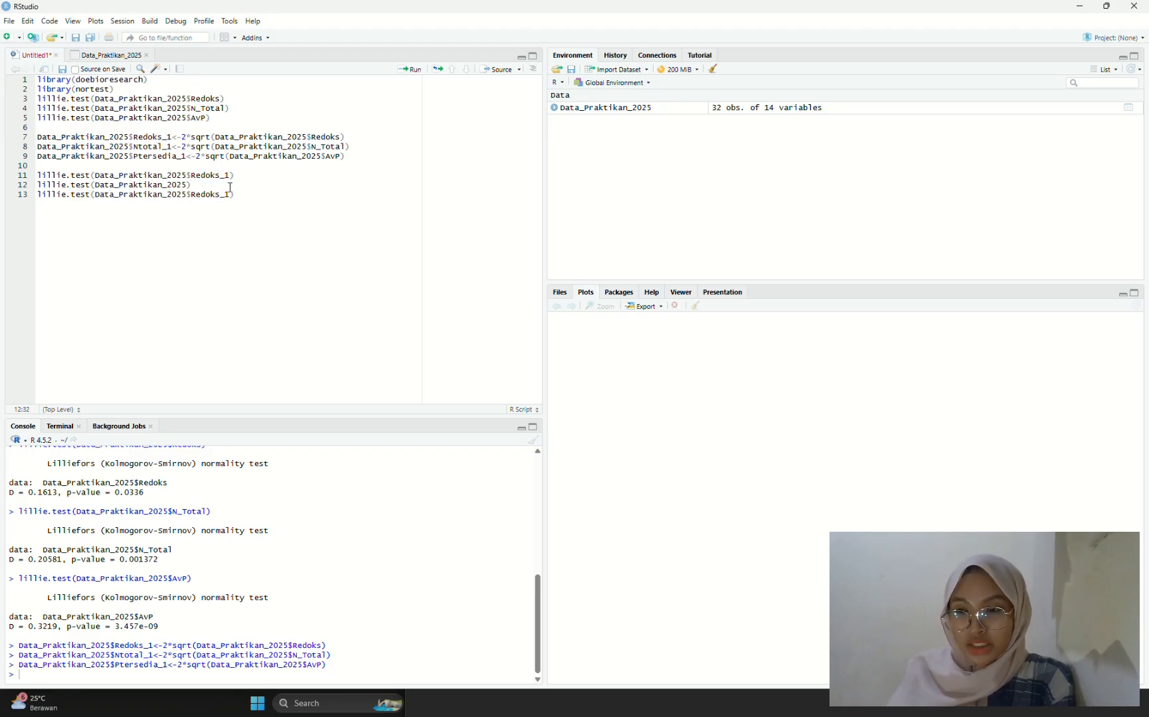
text($N_Total)
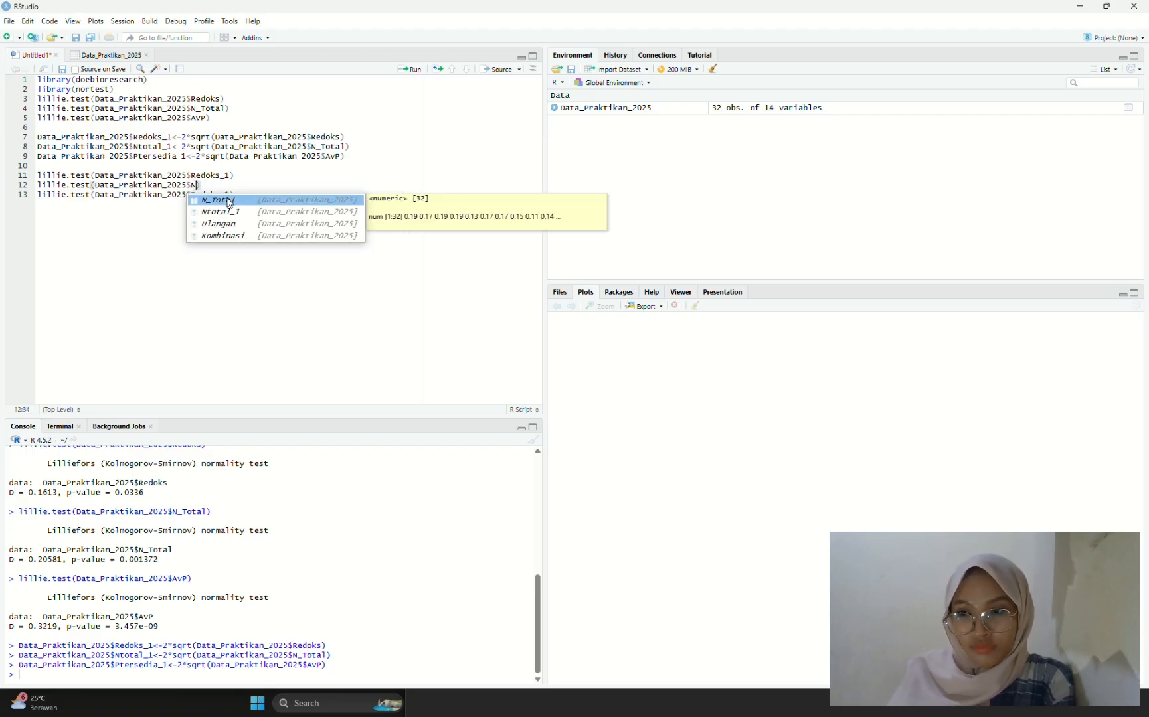
drag(190, 198, 231, 199)
key(BackSpace)
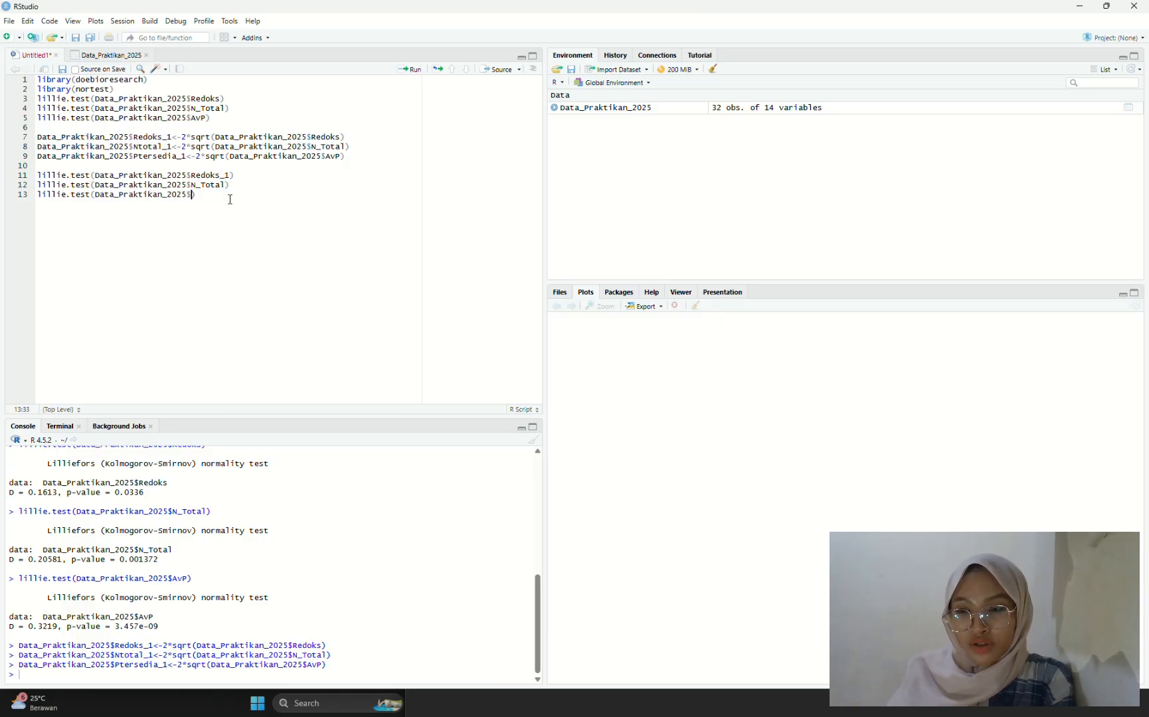
text(Ptersedia_1)
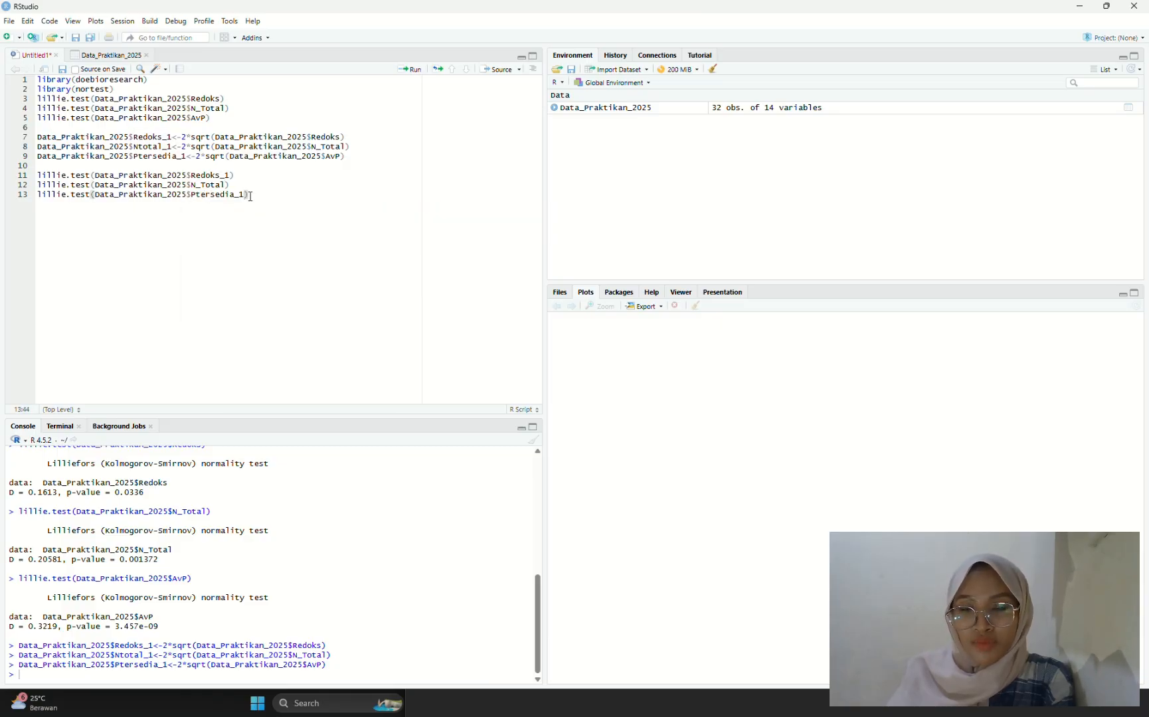
Step: Run the three normality tests on lines 11 to 13 and leave a blank line below them
drag(251, 196, 38, 175)
click(413, 69)
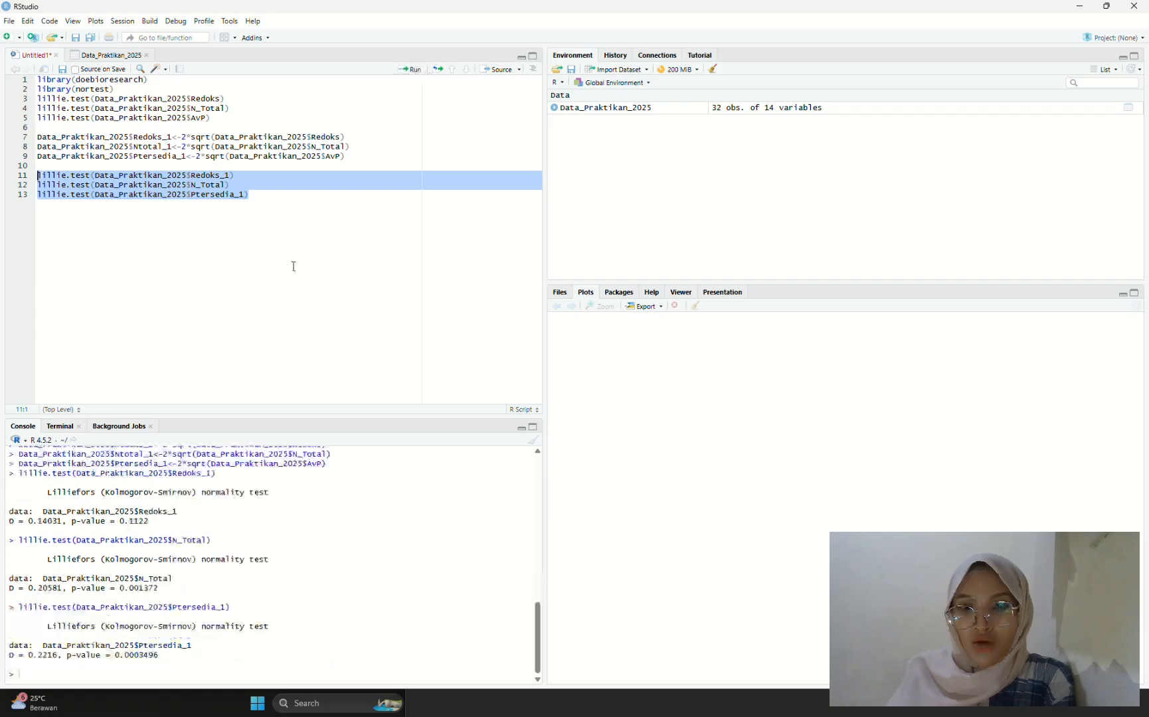
click(277, 208)
key(Return)
key(Return)
Step: Examine the p-values of the Redoks_1, N_Total and Ptersedia_1 normality tests in the console output
scroll(225, 535, up, 1)
scroll(200, 551, down, 1)
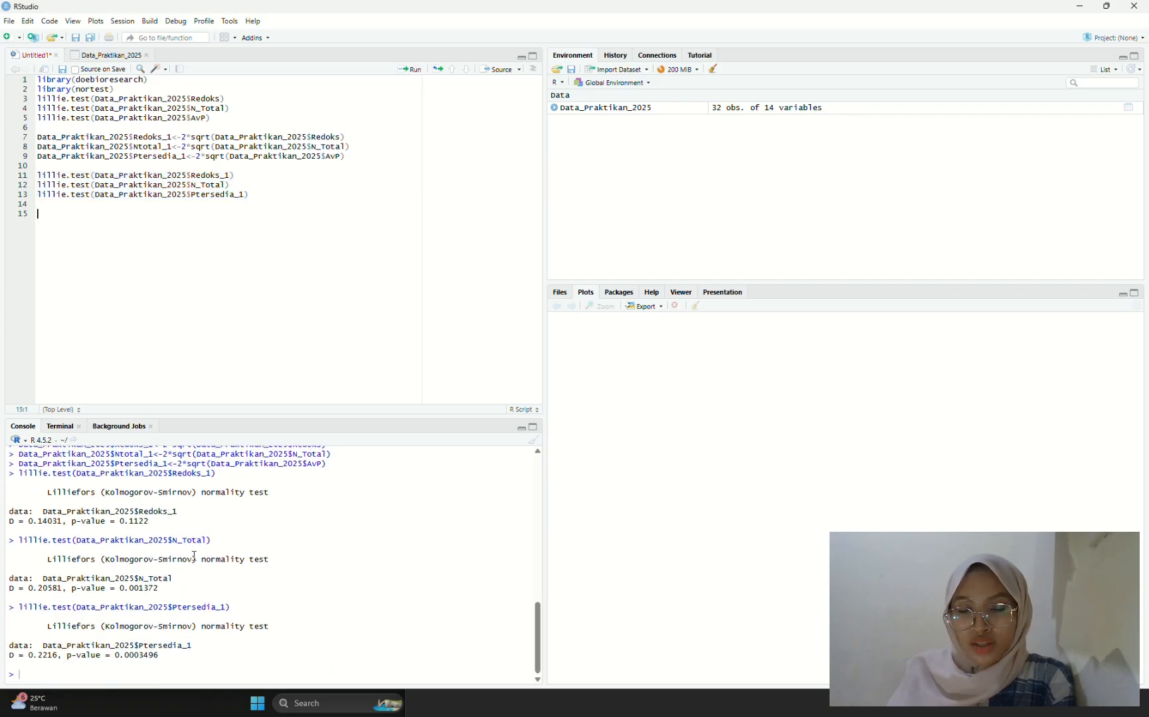
drag(148, 522, 105, 522)
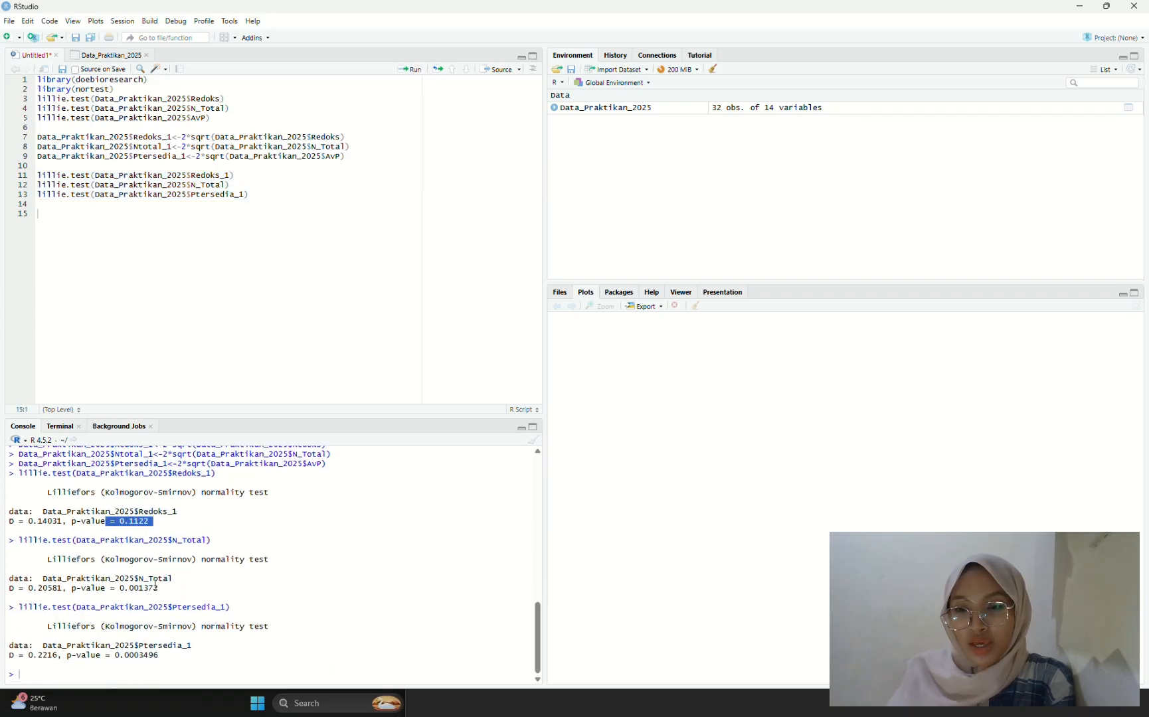
drag(160, 589, 114, 587)
drag(158, 657, 114, 655)
click(210, 655)
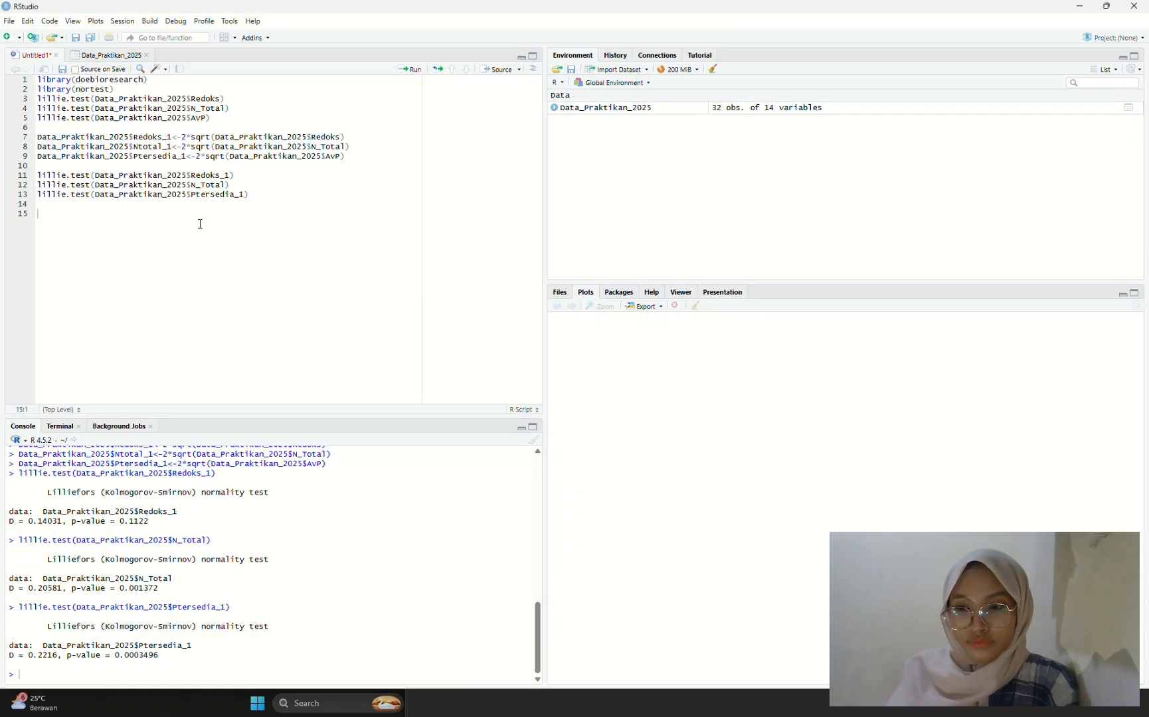
Step: Write the Kruskal-Wallis test kruskal.test(Redoks_1~Kombinasi,data = Data_Praktikan_2025) on line 15
text(kruskal.test(Redok)
click(141, 229)
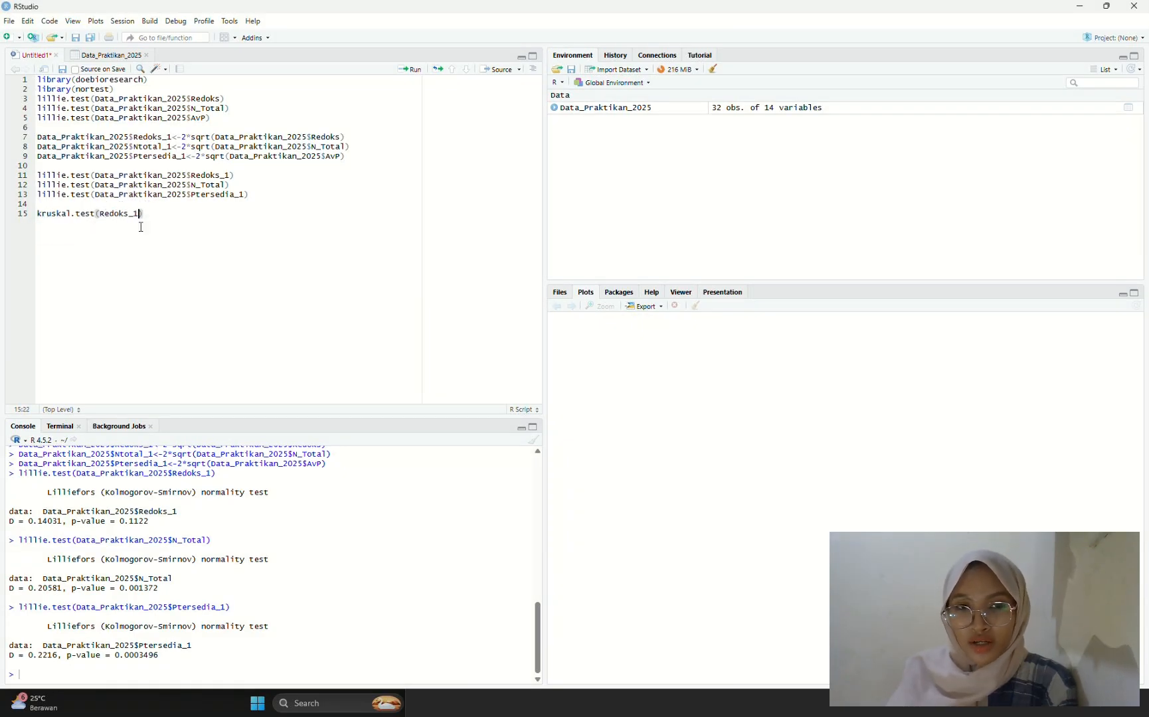
text(~J)
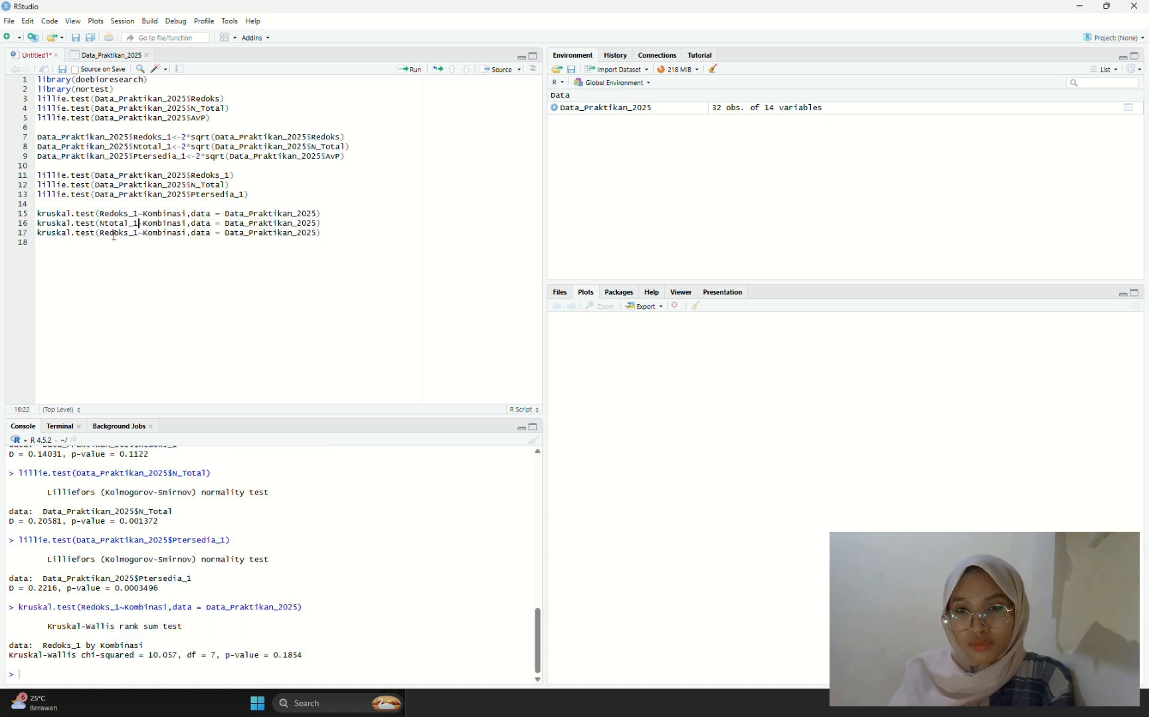
Step: Change the tested variable on line 17 to Ptersedia_1 and run the Ntotal_1 and Ptersedia_1 Kruskal-Wallis tests
drag(99, 233, 138, 233)
text(Ptersedia_1)
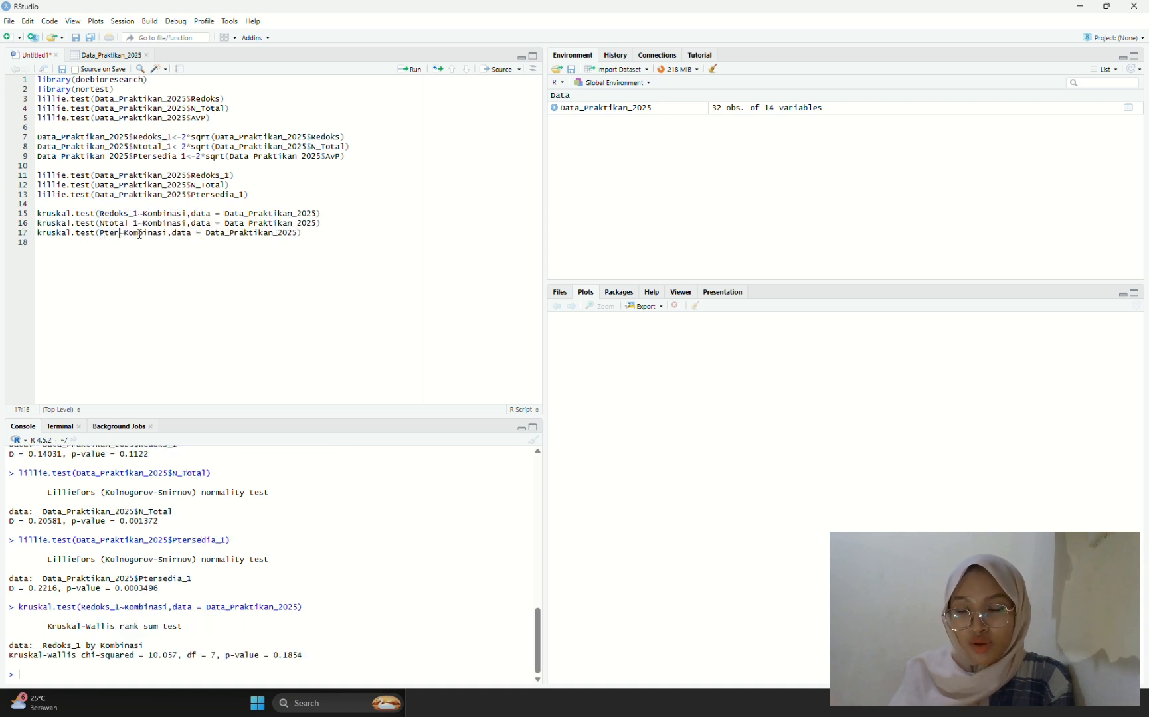
drag(352, 234, 38, 223)
click(412, 70)
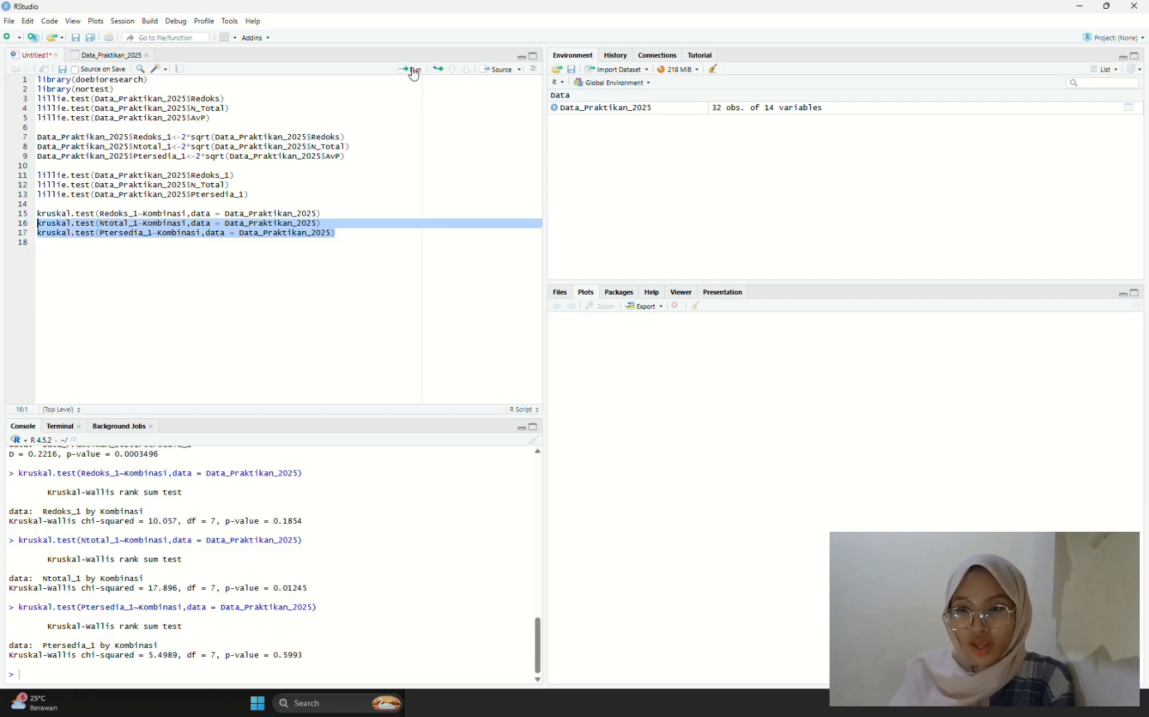
Step: Examine the p-values of the Redoks_1, Ntotal_1 and Ptersedia_1 Kruskal-Wallis tests in the console output
click(331, 248)
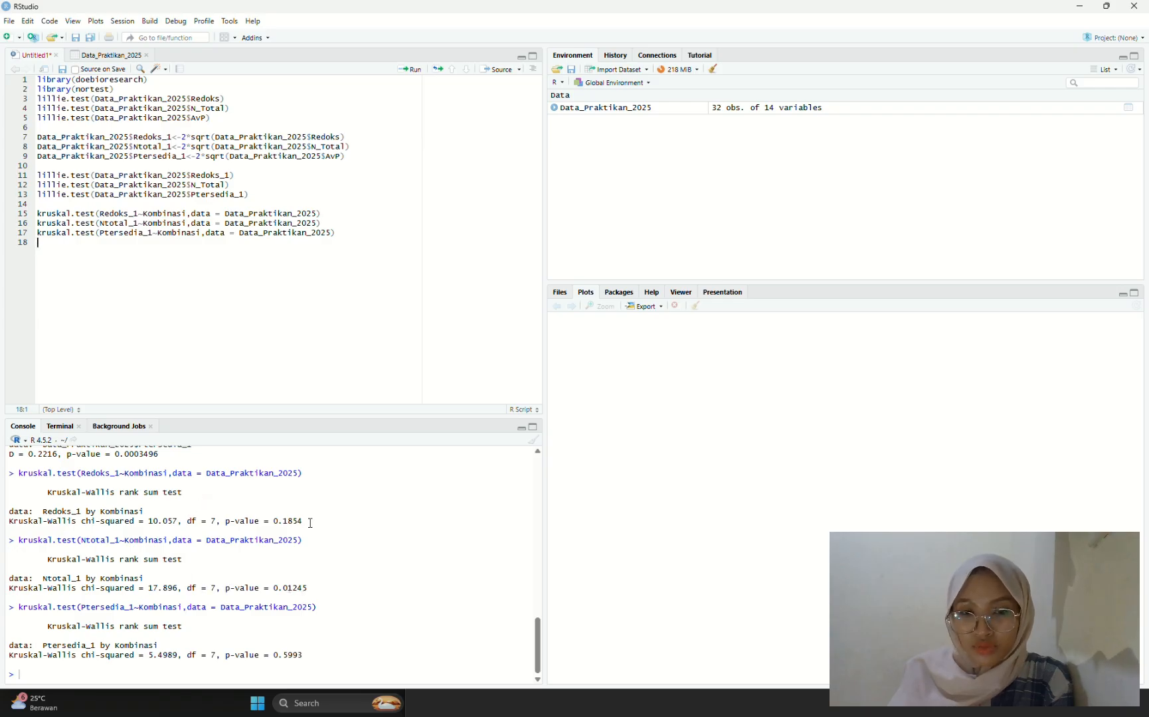
drag(310, 522, 228, 522)
click(258, 553)
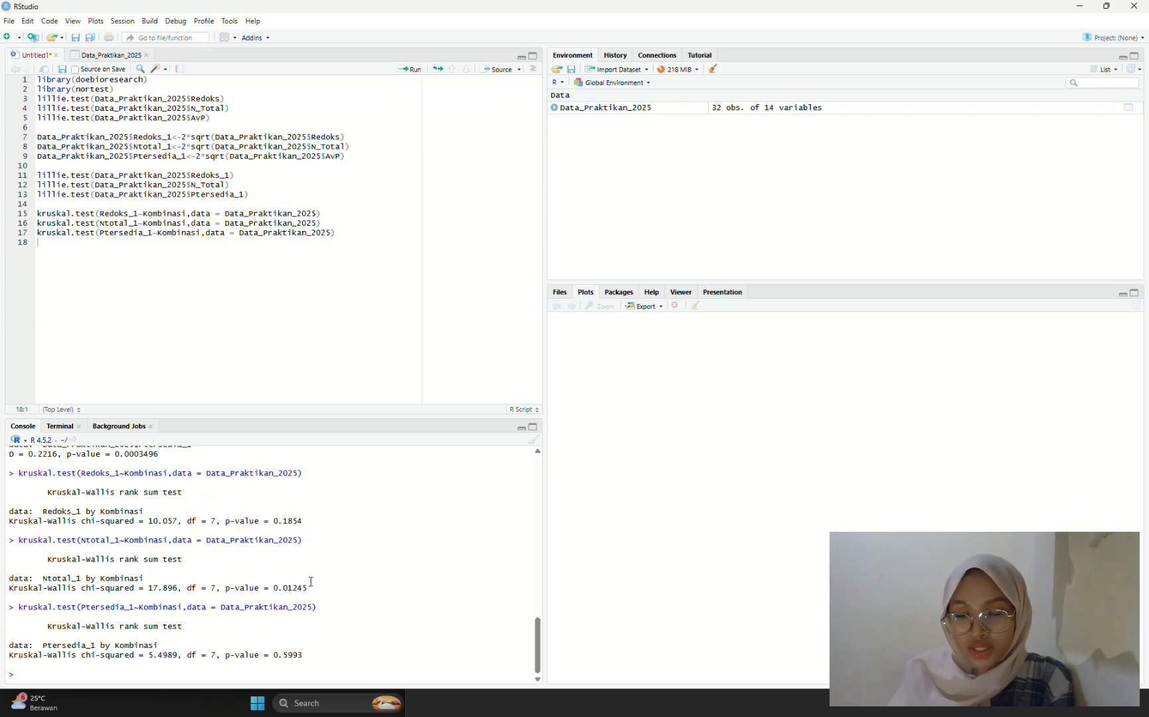
drag(309, 584, 223, 583)
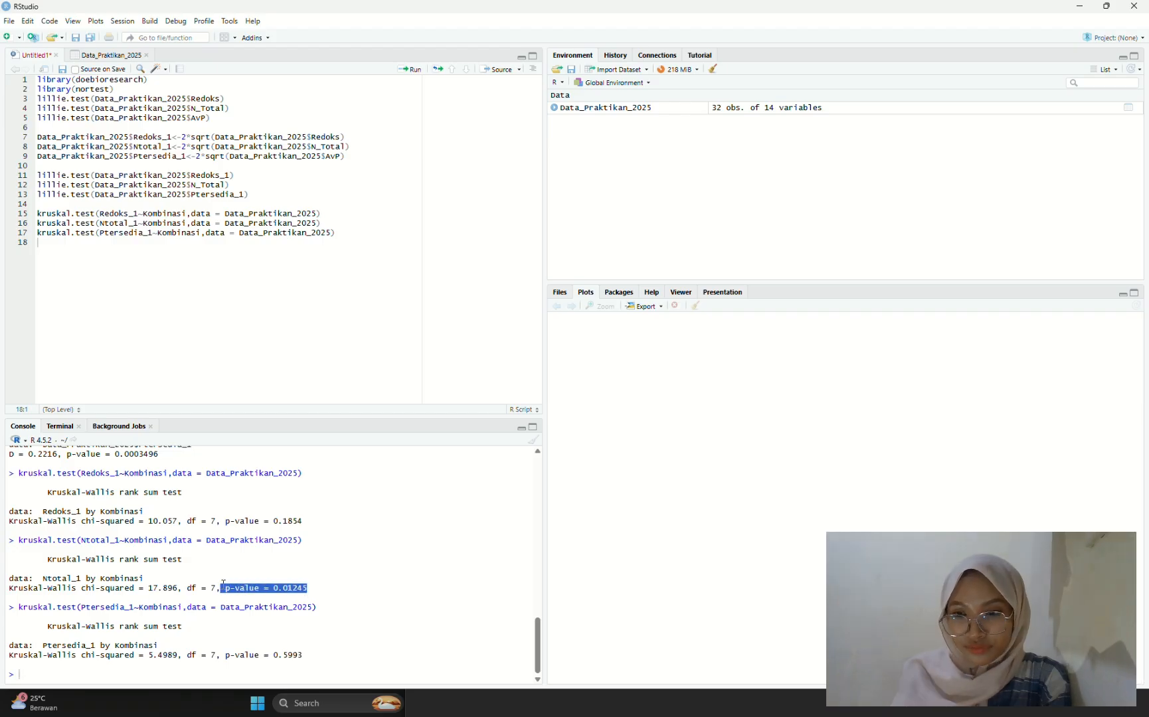
click(287, 610)
drag(307, 656, 227, 655)
click(267, 631)
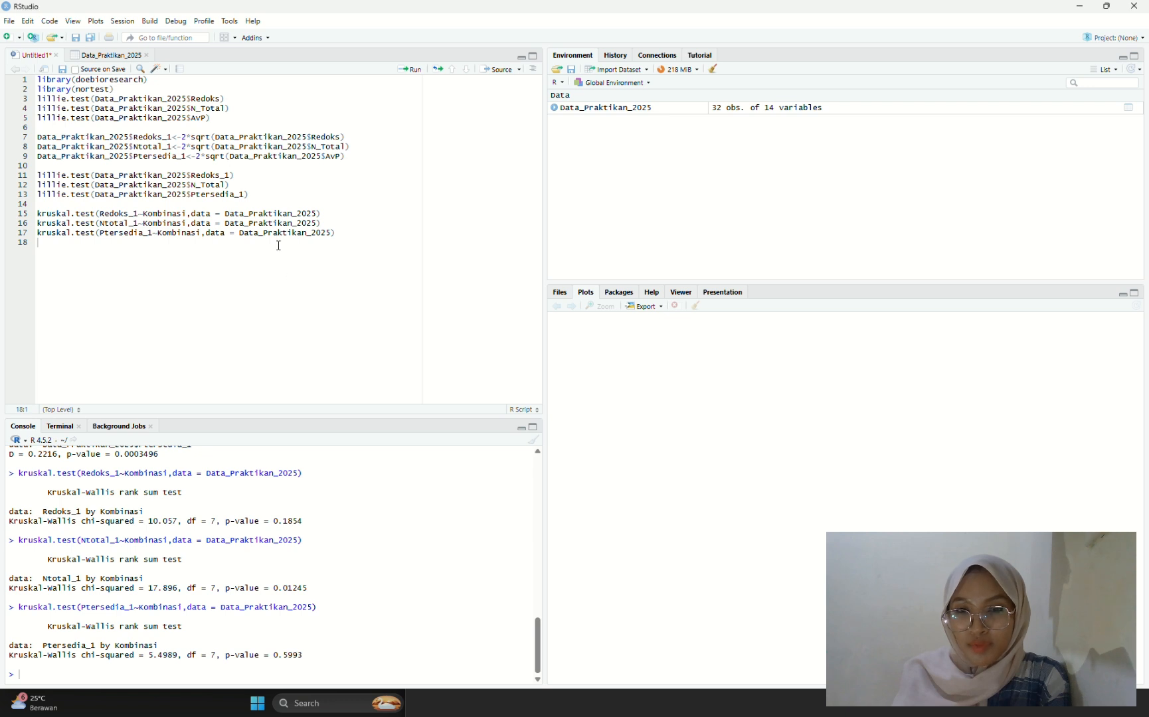
Step: Leave line 18 blank, write library(FSA) on line 19 and run it to load the package
key(Return)
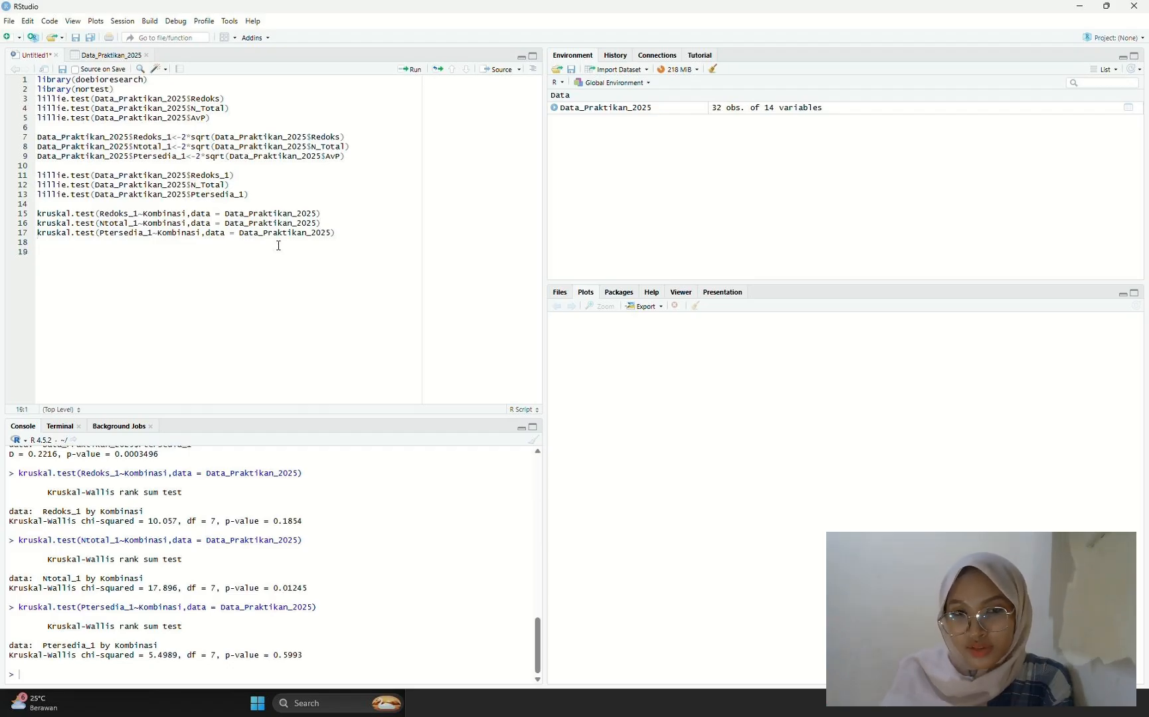
text(library)
key(BackSpace)
key(BackSpace)
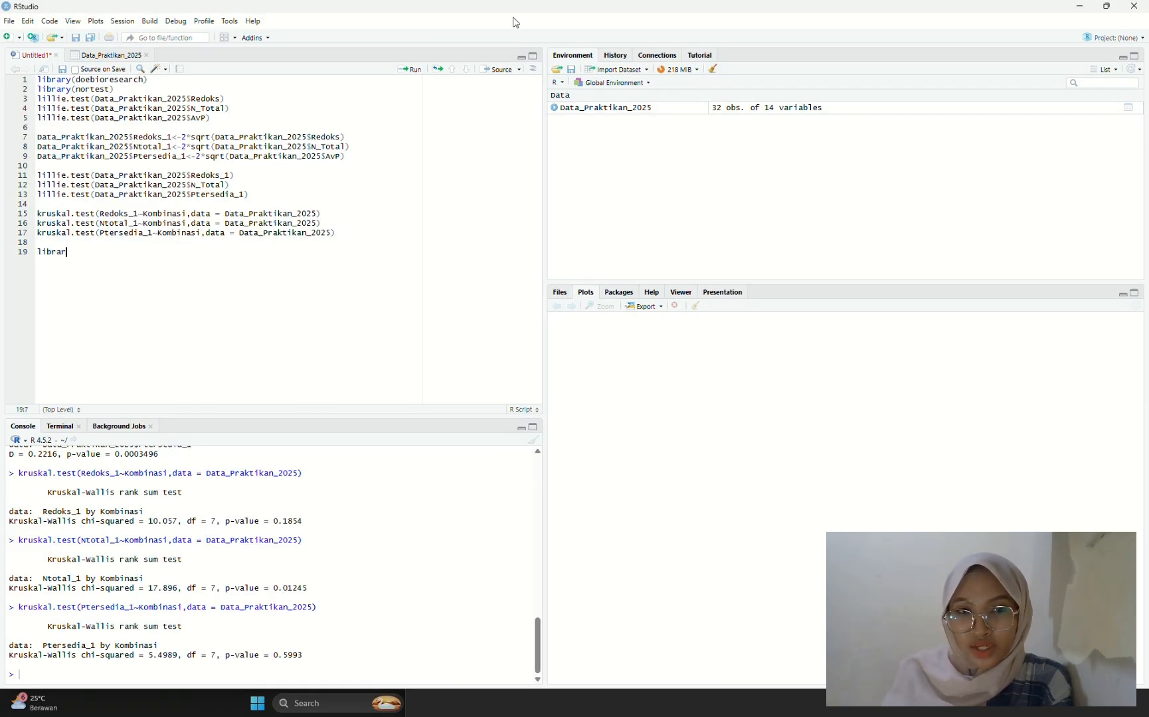
key(BackSpace)
key(BackSpace)
key(BackSpace)
key(BackSpace)
key(BackSpace)
text(library)
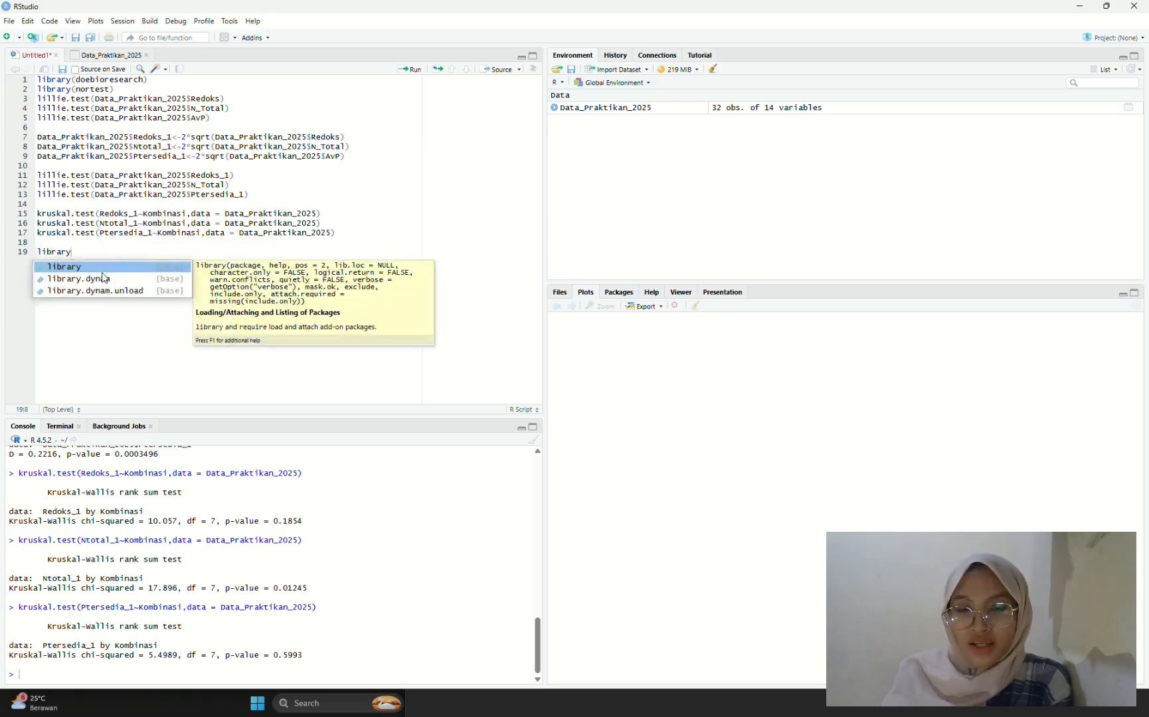
key(Tab)
text(FSA)
key(ctrl+Return)
key(ctrl+Return)
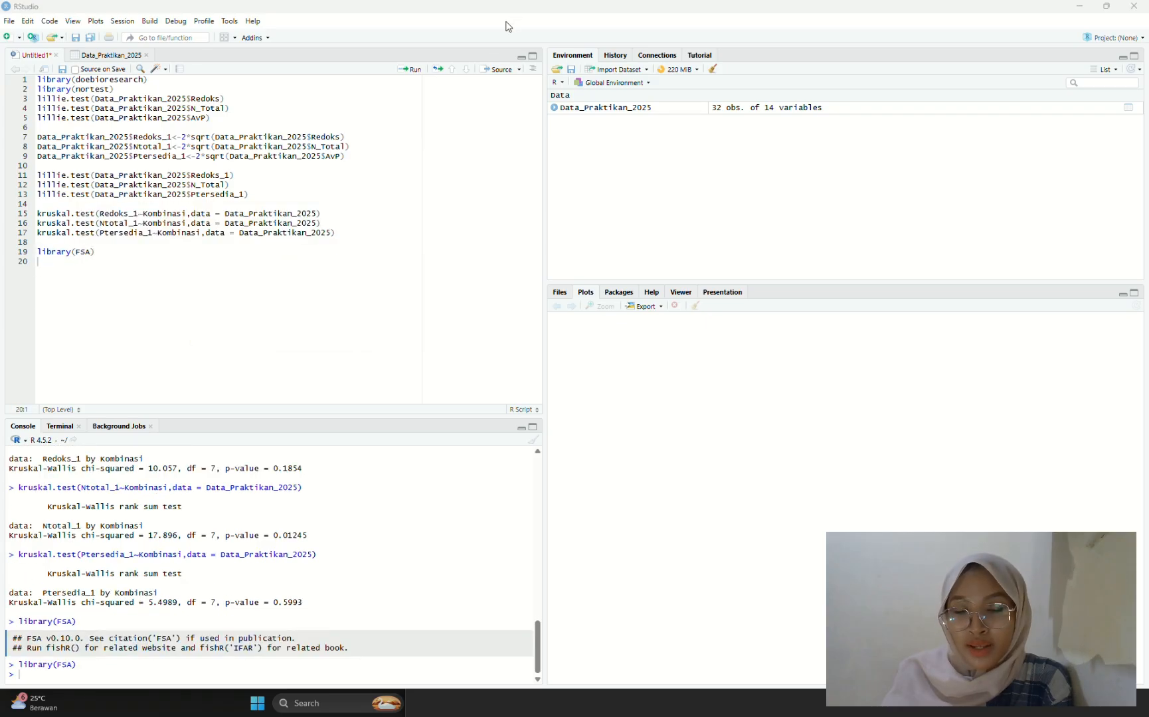
Step: Write and run dunnTest(Redoks_1~Kombinasi,data = Data_Praktikan_2025,method = "bonferroni") on line 20
text(dunnte)
key(Tab)
text(Redoks_1)
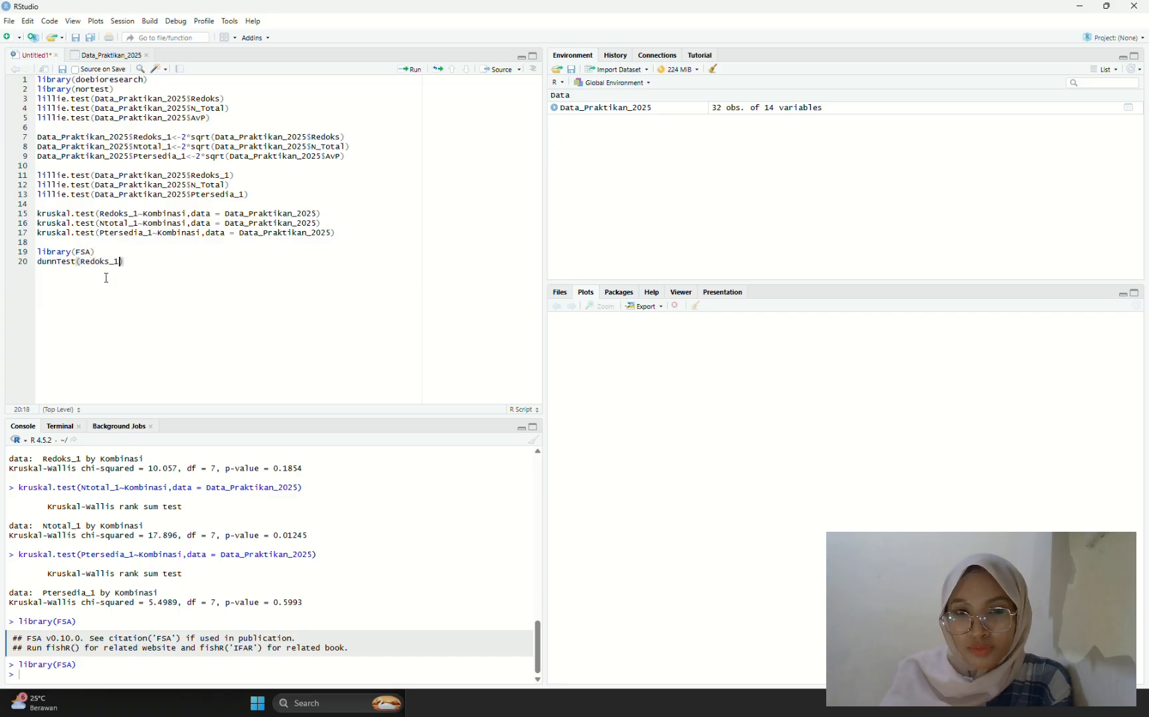
text(~Kombinasi,data = Data_Praktikan_2025)
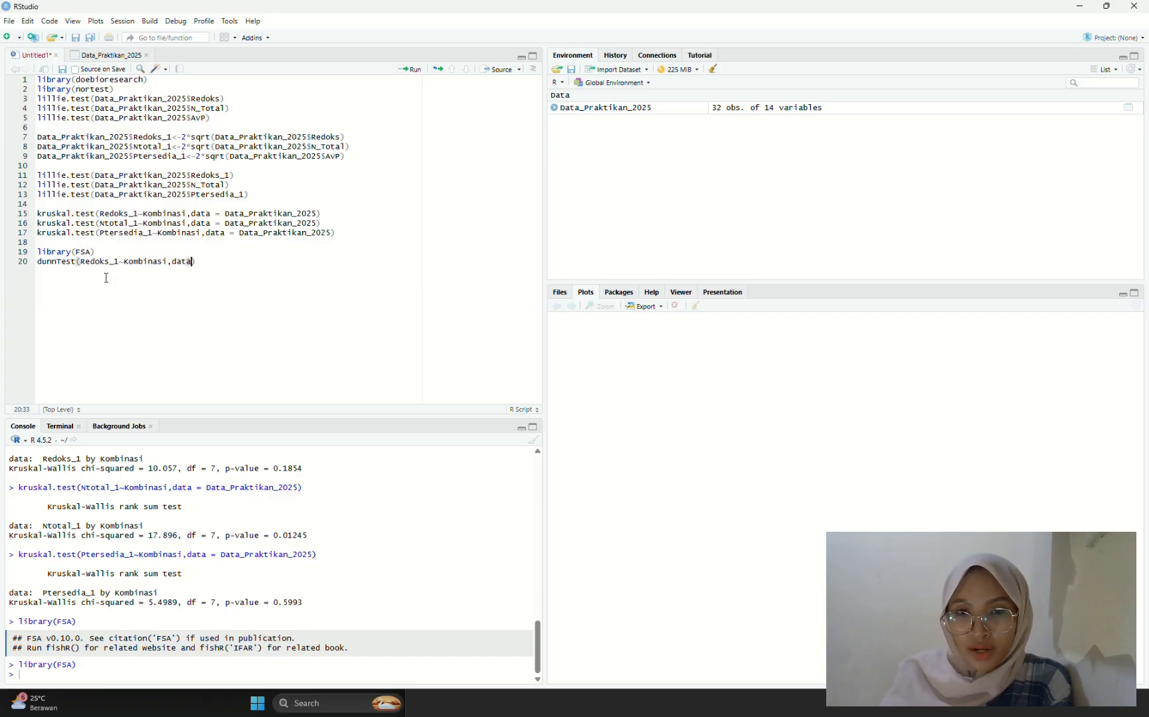
text(,method = "bonferroni)
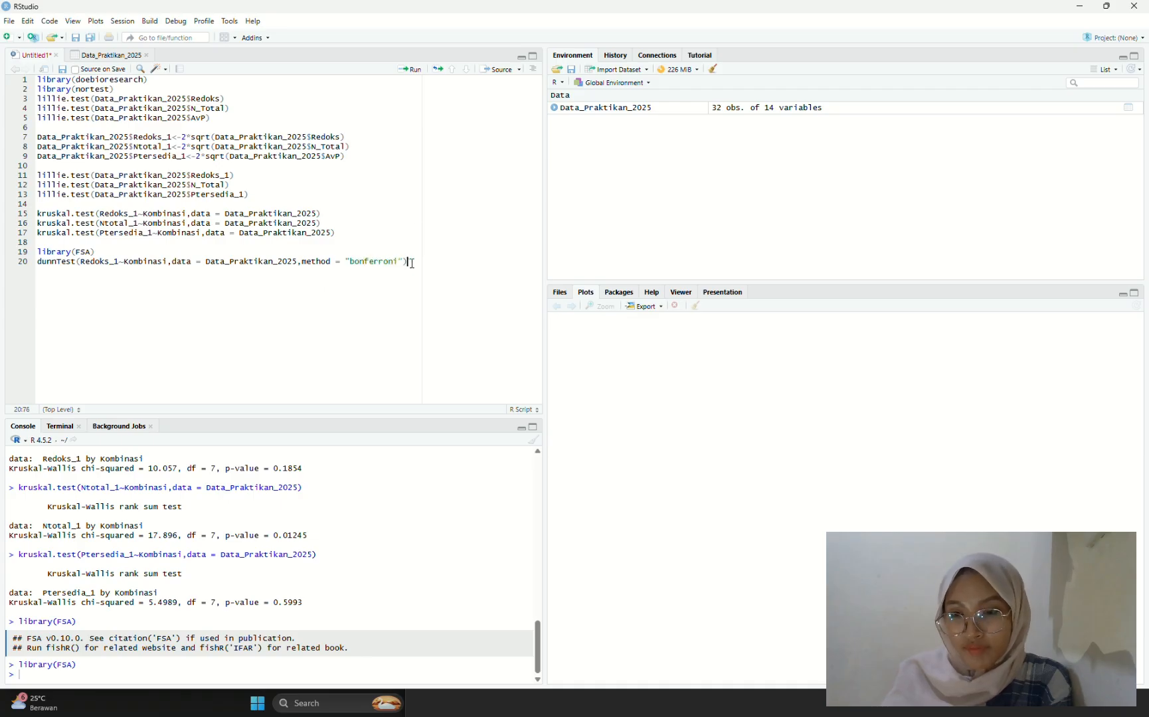
key(ctrl+Return)
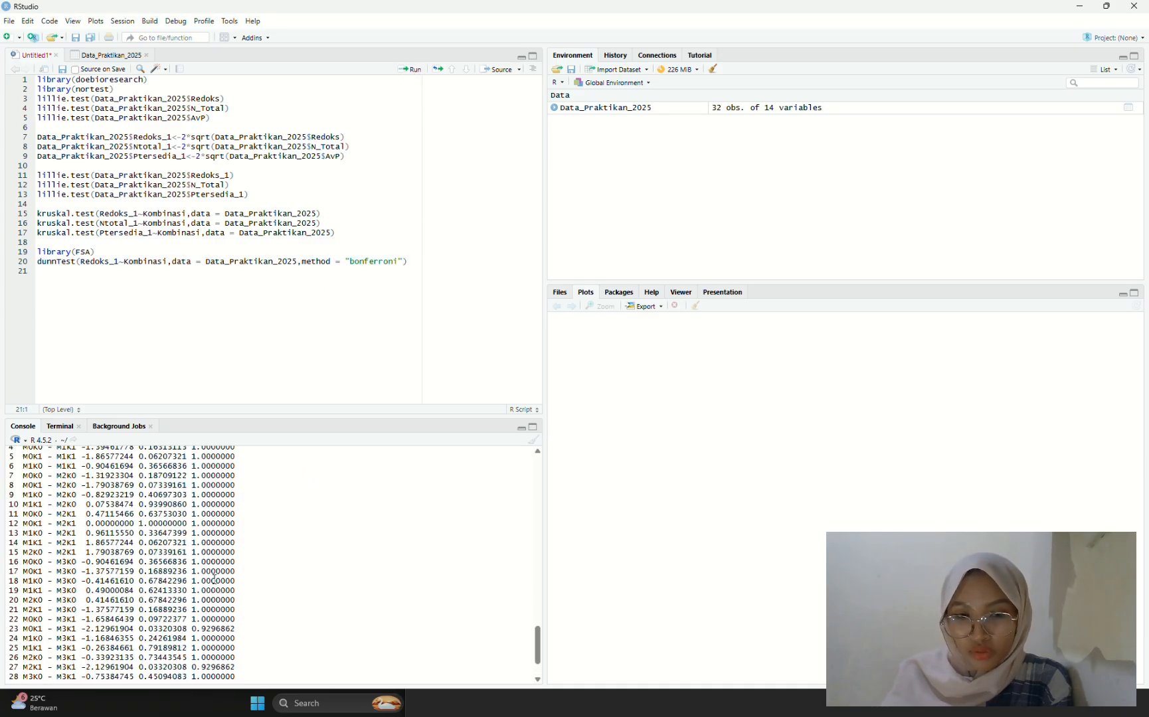
Step: Duplicate the Dunn test onto line 21 and change its tested variable to Ntotal_1
text(dunnTest(Redoks_1~Kombinasi,data = Data_Praktikan_2025,method = "bonferroni"))
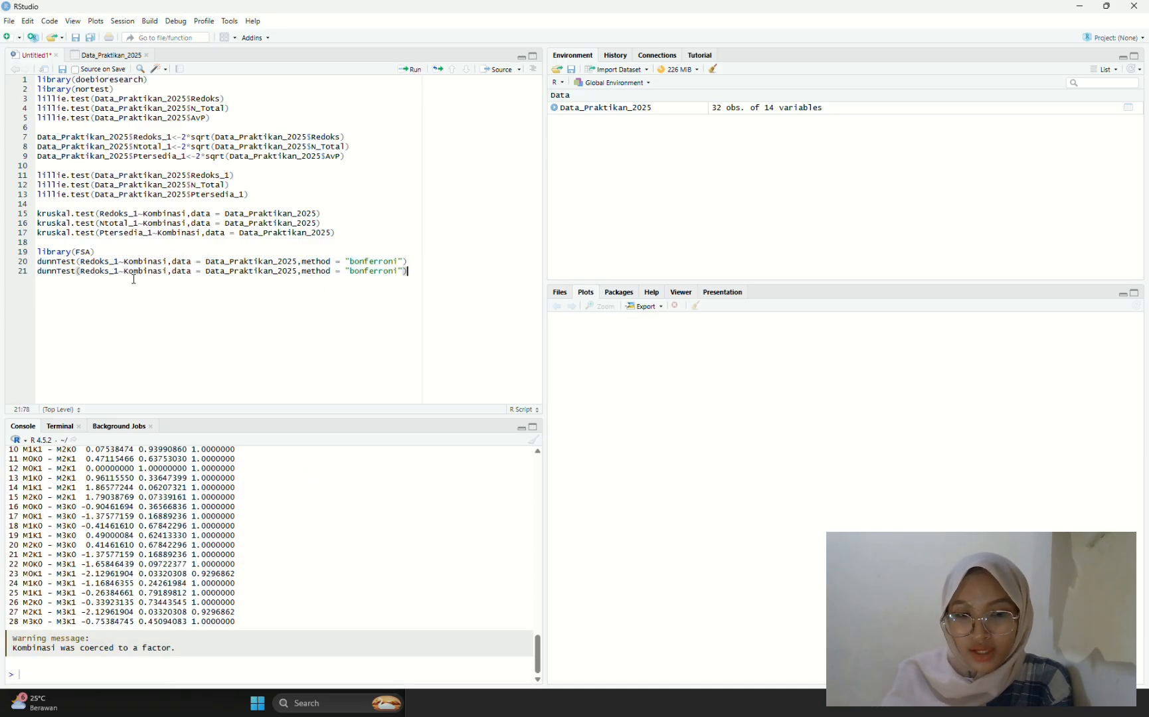
double_click(96, 272)
text(Ntotal_1)
Step: Add another copy of the Dunn test on line 22 with Ptersedia_1 as the tested variable
click(405, 272)
key(Return)
text(dunnTest(Redoks_1~Kombinasi,data = Data_Praktikan_2025,method = "bonferroni"))
double_click(109, 282)
text(AV)
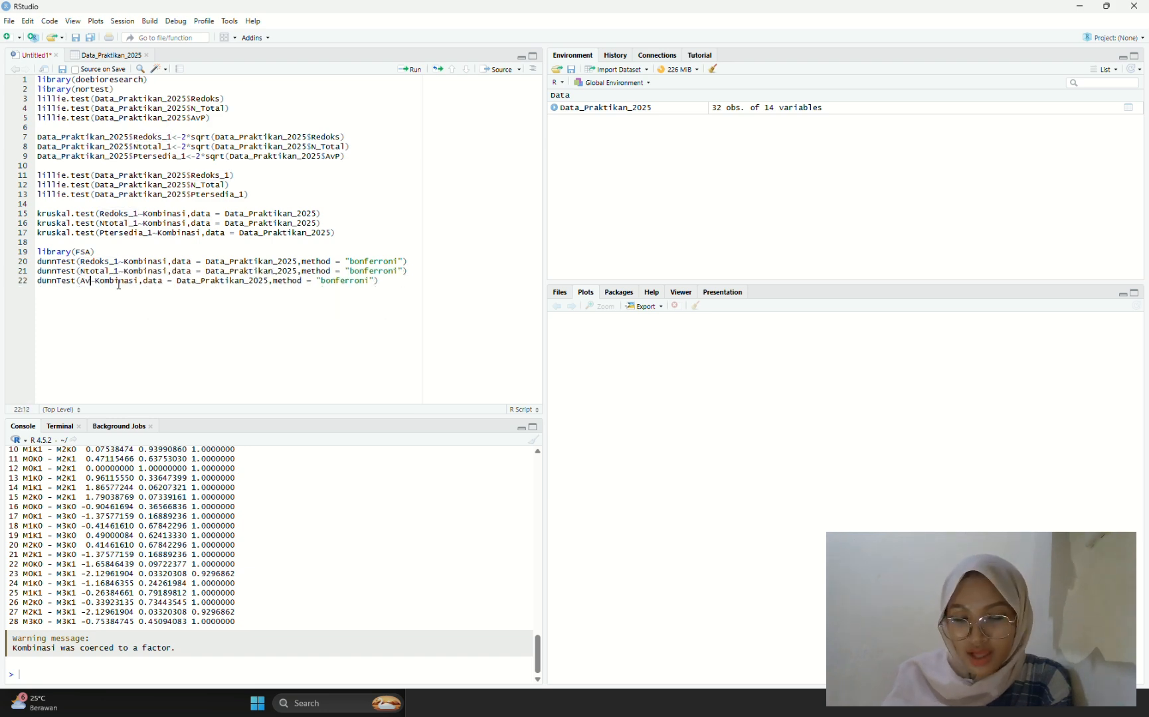
key(BackSpace)
key(BackSpace)
text(Pter)
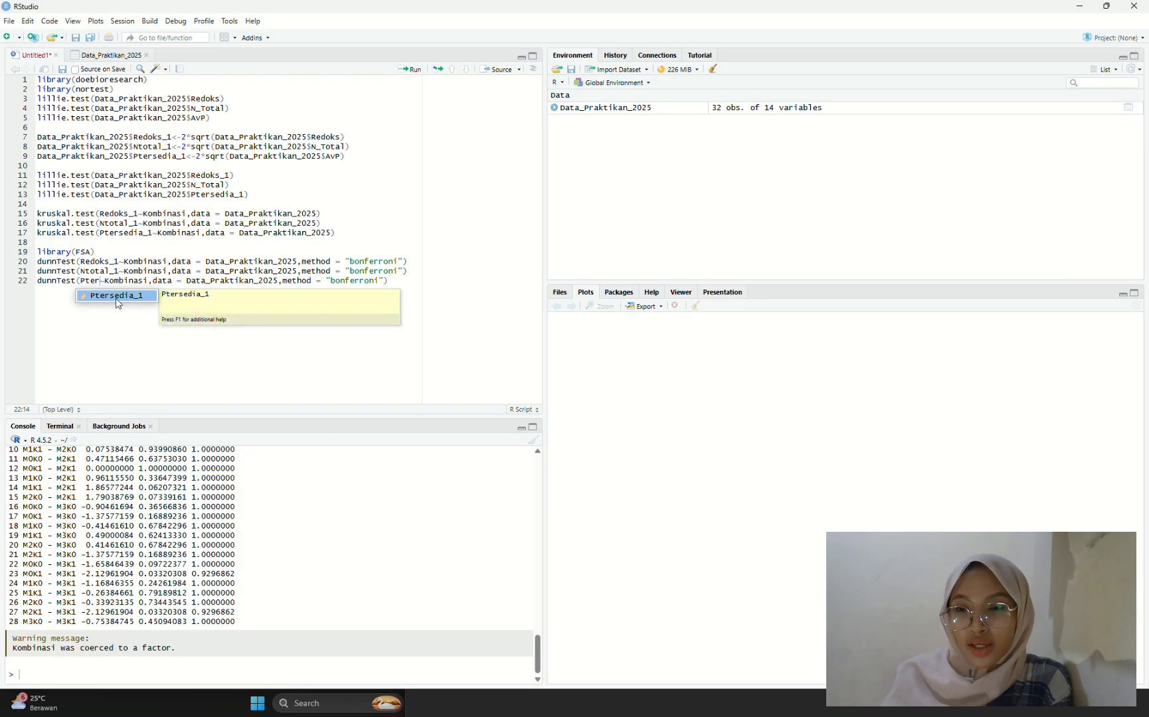
key(Tab)
Step: Run the Ntotal_1 and Ptersedia_1 Dunn tests on lines 21 and 22 together
click(421, 283)
drag(421, 282, 9, 274)
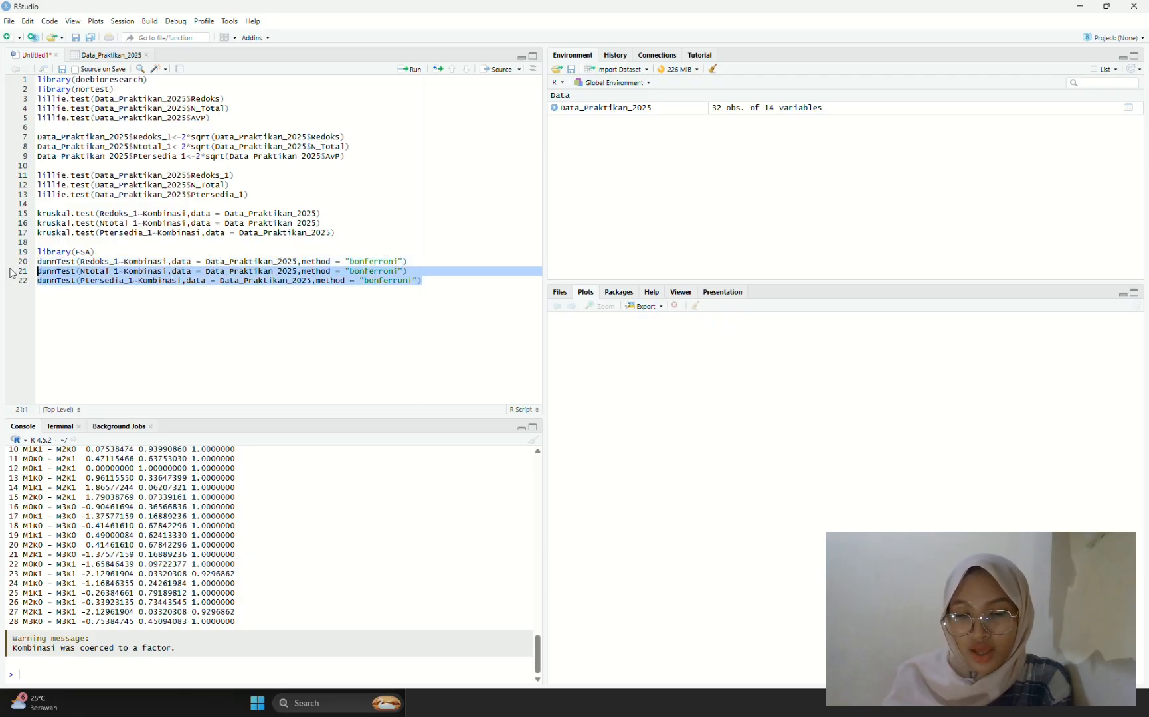
click(407, 72)
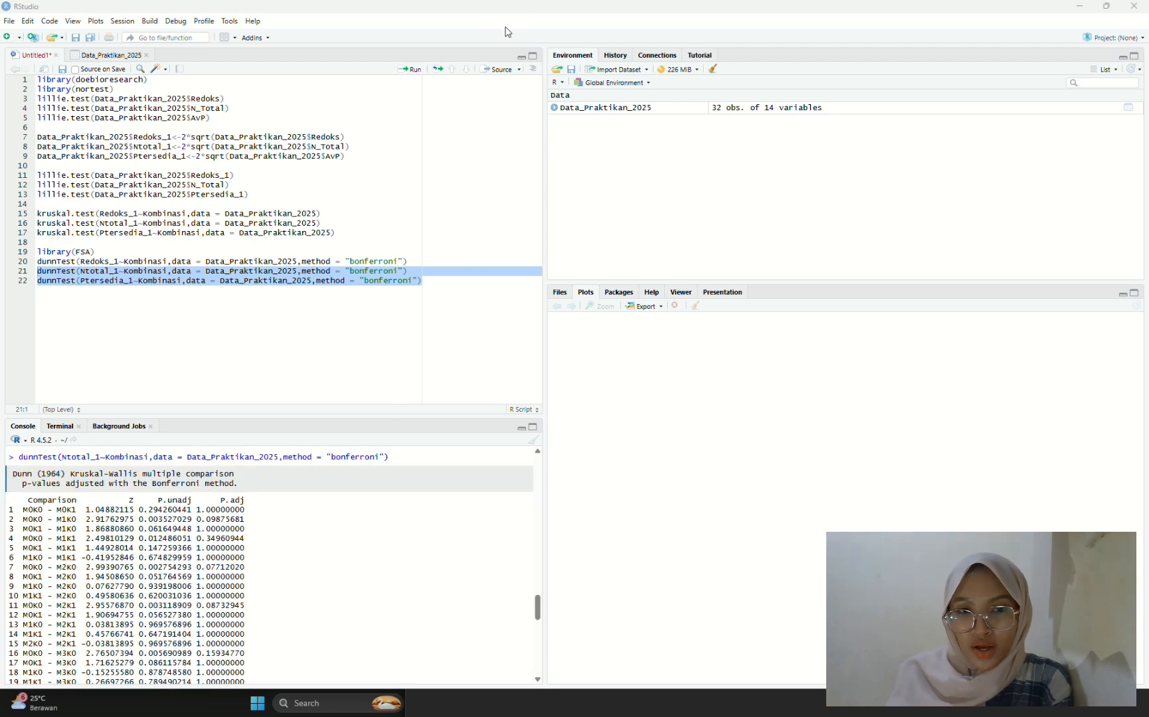
Step: Examine the adjusted p-values of the Ntotal_1 and Ptersedia_1 Dunn comparisons in the console output
click(383, 324)
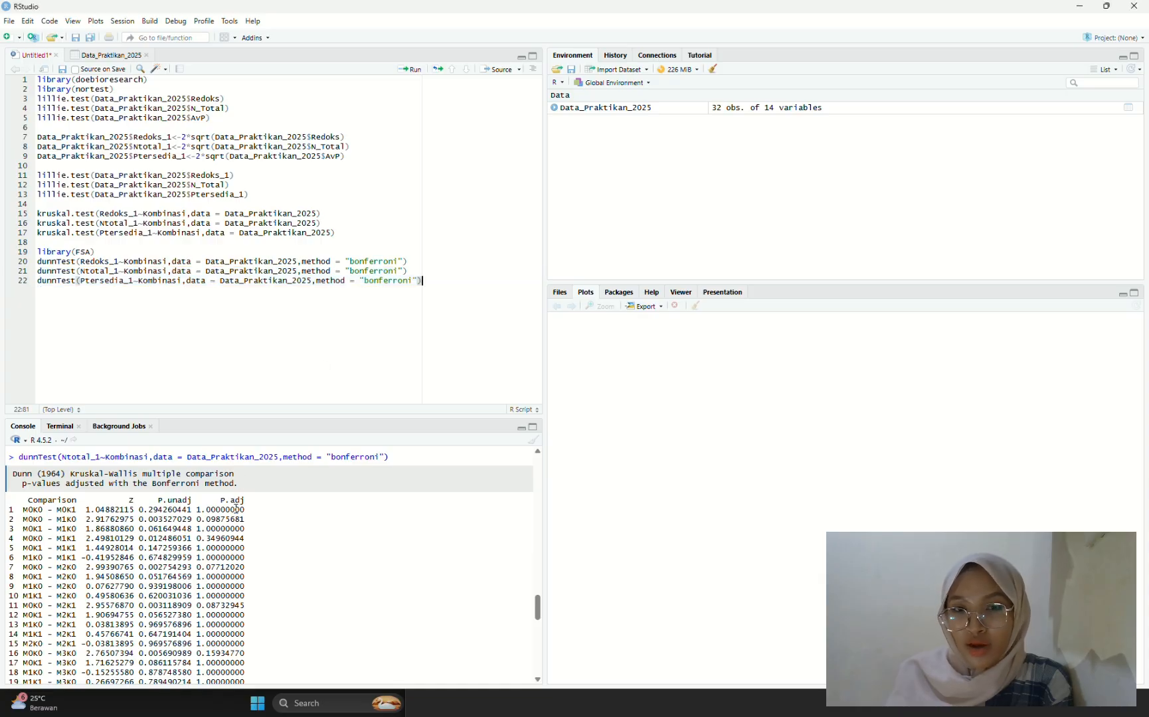
scroll(214, 625, down, 2)
scroll(193, 477, down, 3)
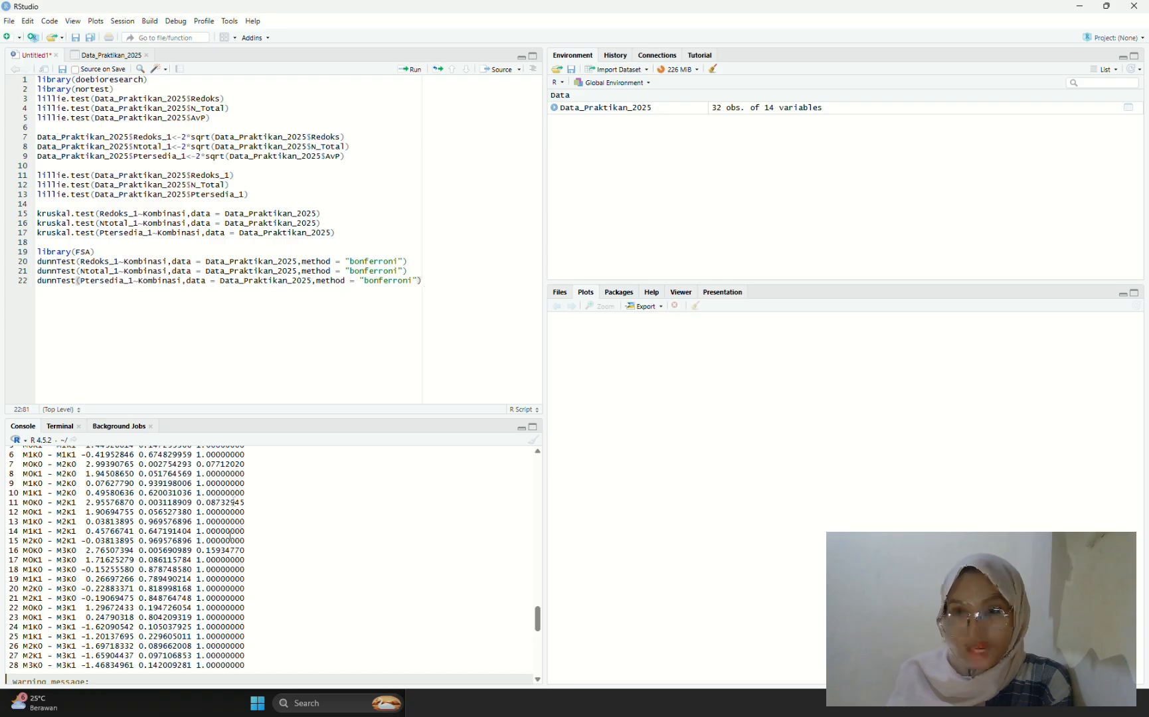
scroll(226, 528, down, 8)
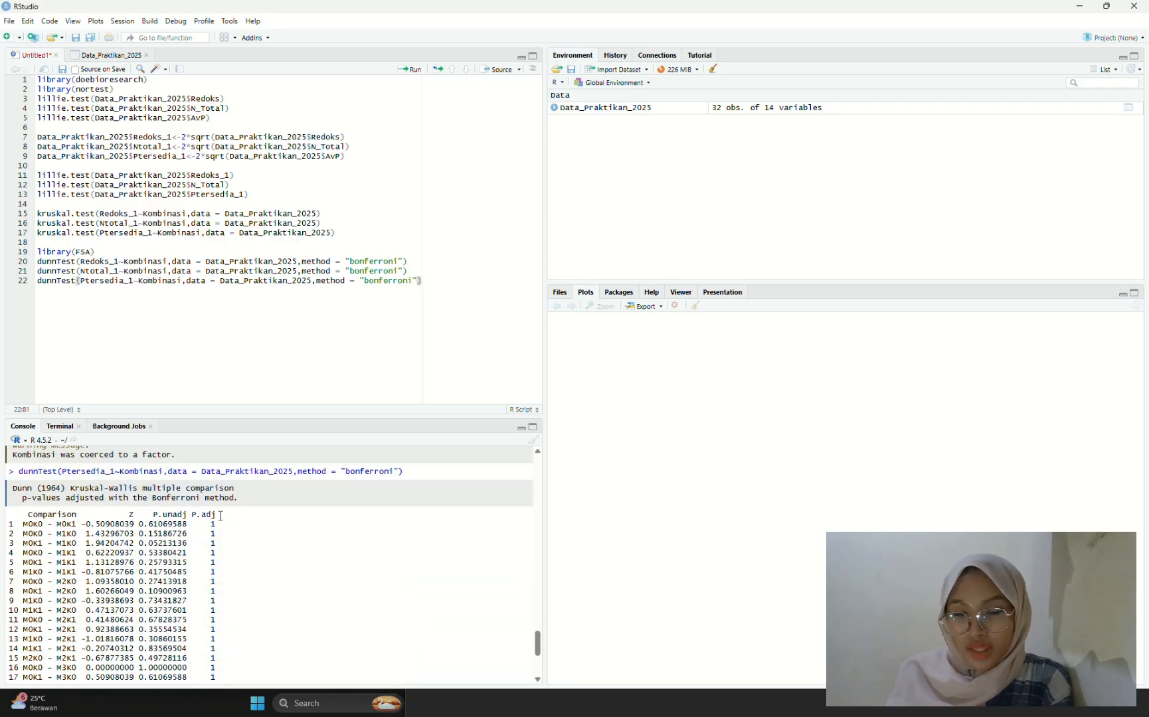
scroll(215, 559, down, 5)
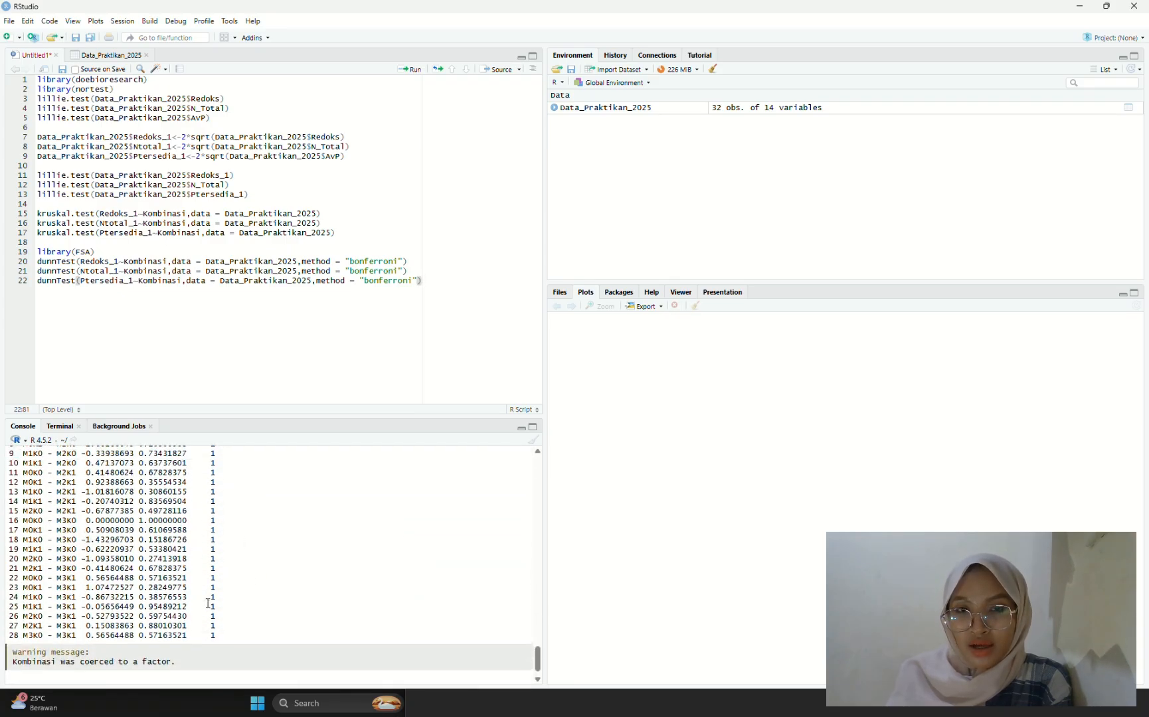
scroll(208, 604, up, 12)
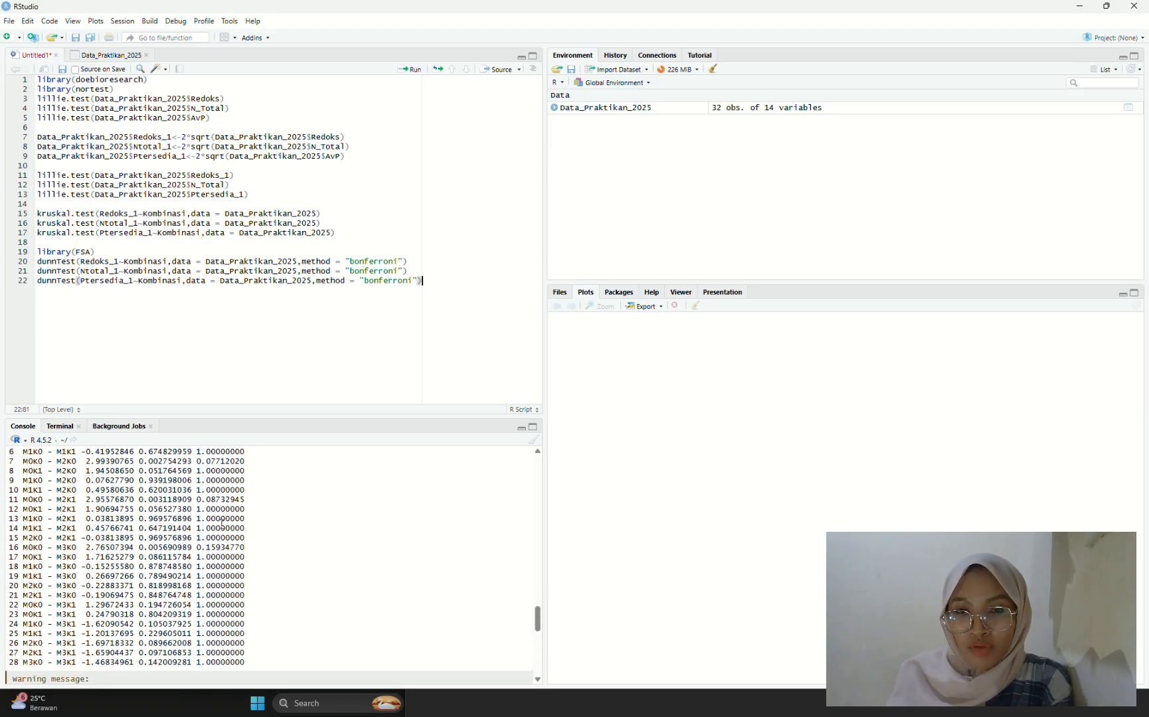
scroll(226, 531, up, 2)
scroll(226, 531, down, 13)
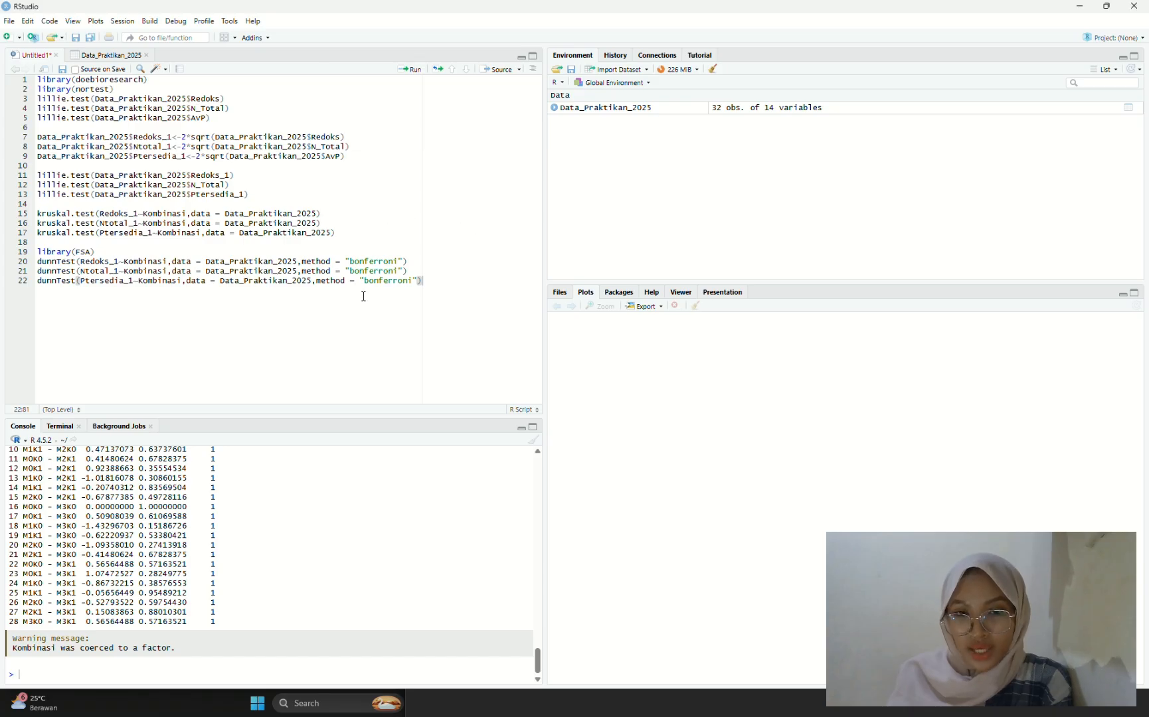
Step: Below a blank line, start korelasi<-cor.test() on line 24 with Data_Praktikan_2025$Redoks_1 as the first variable
key(Return)
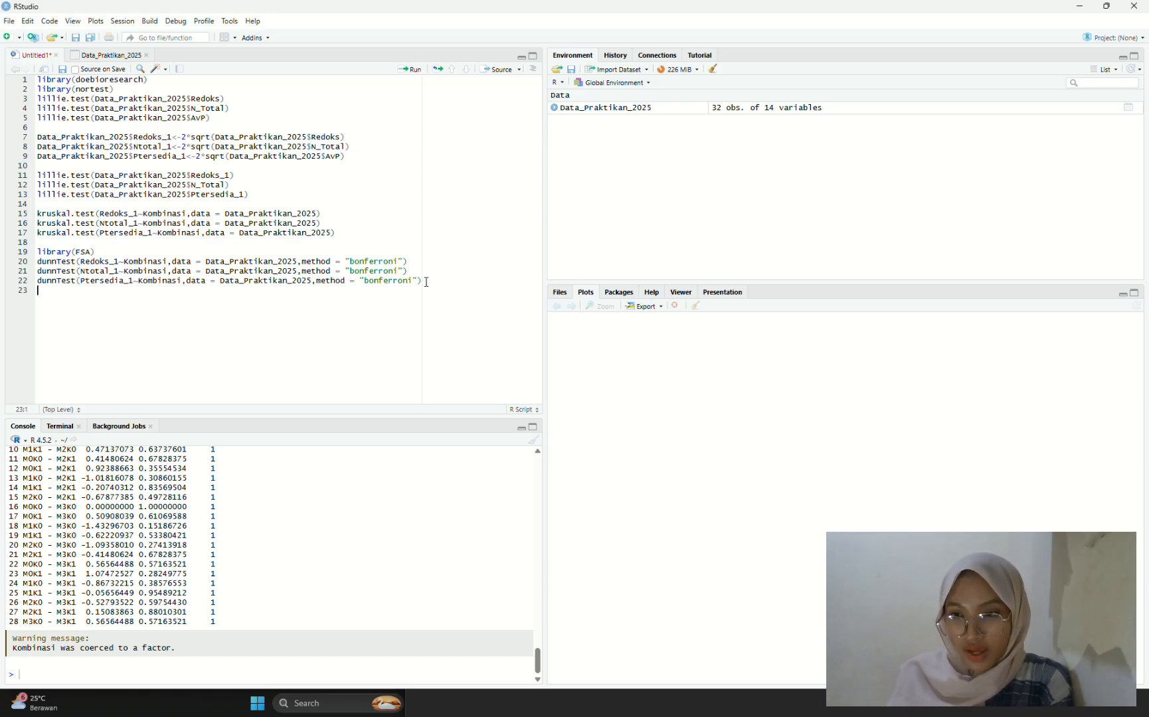
text(kore)
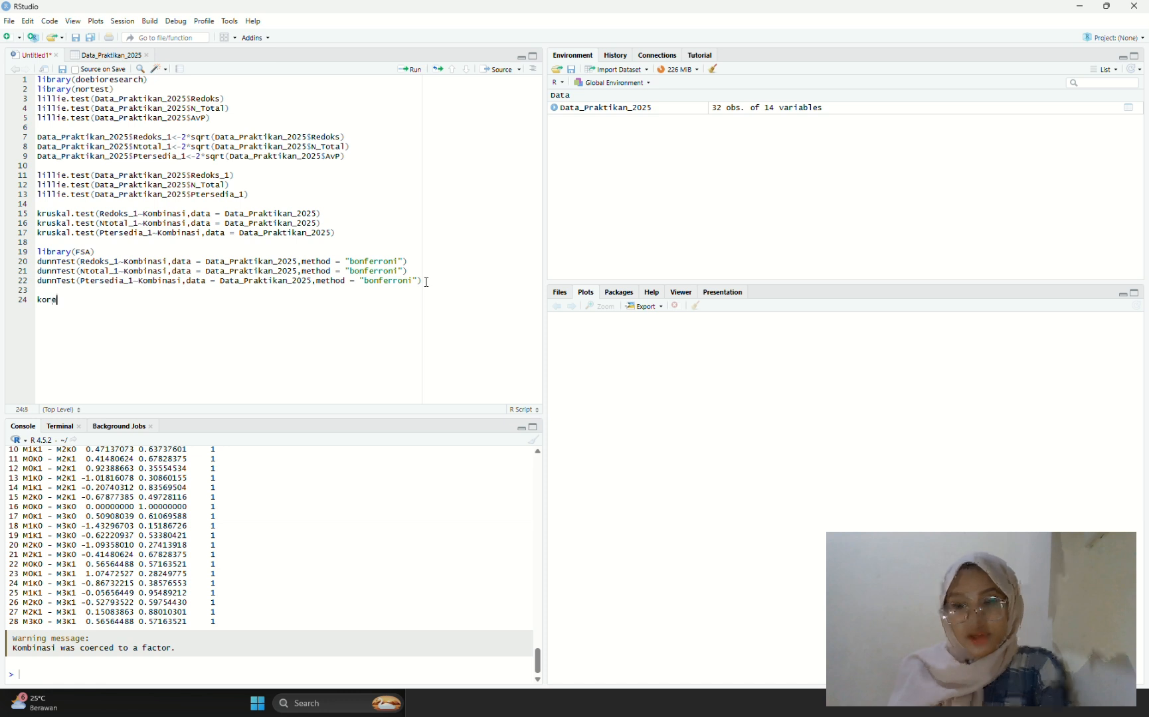
text(lasi<)
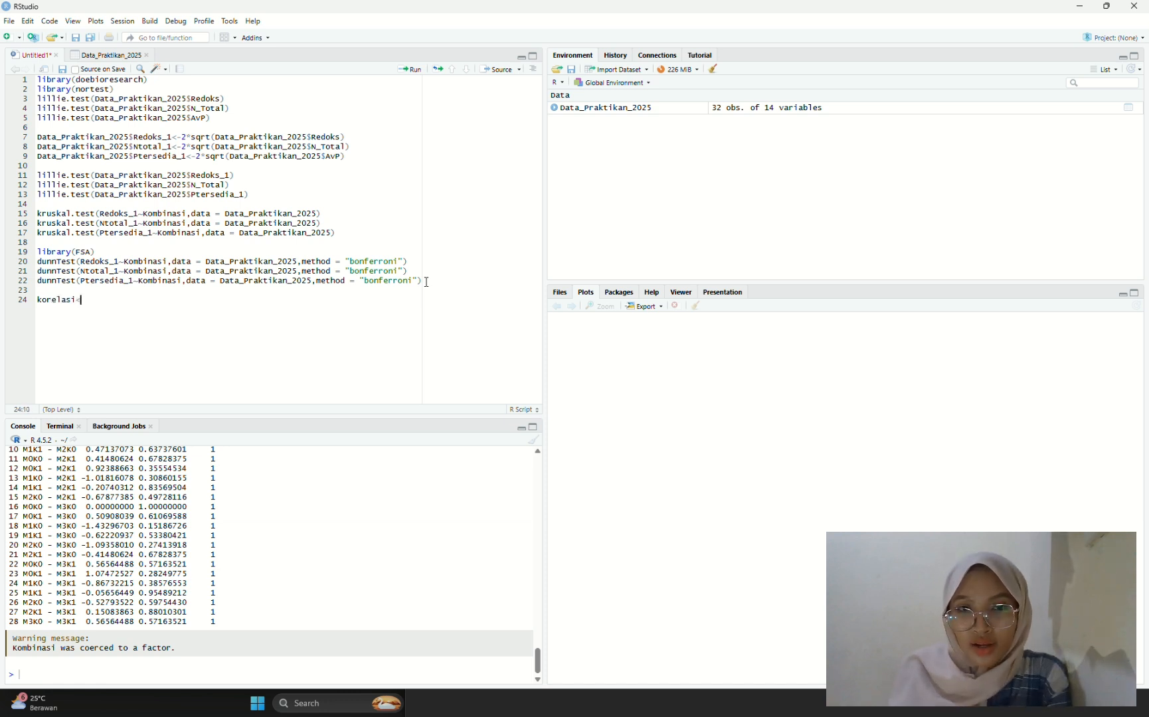
text(-cor)
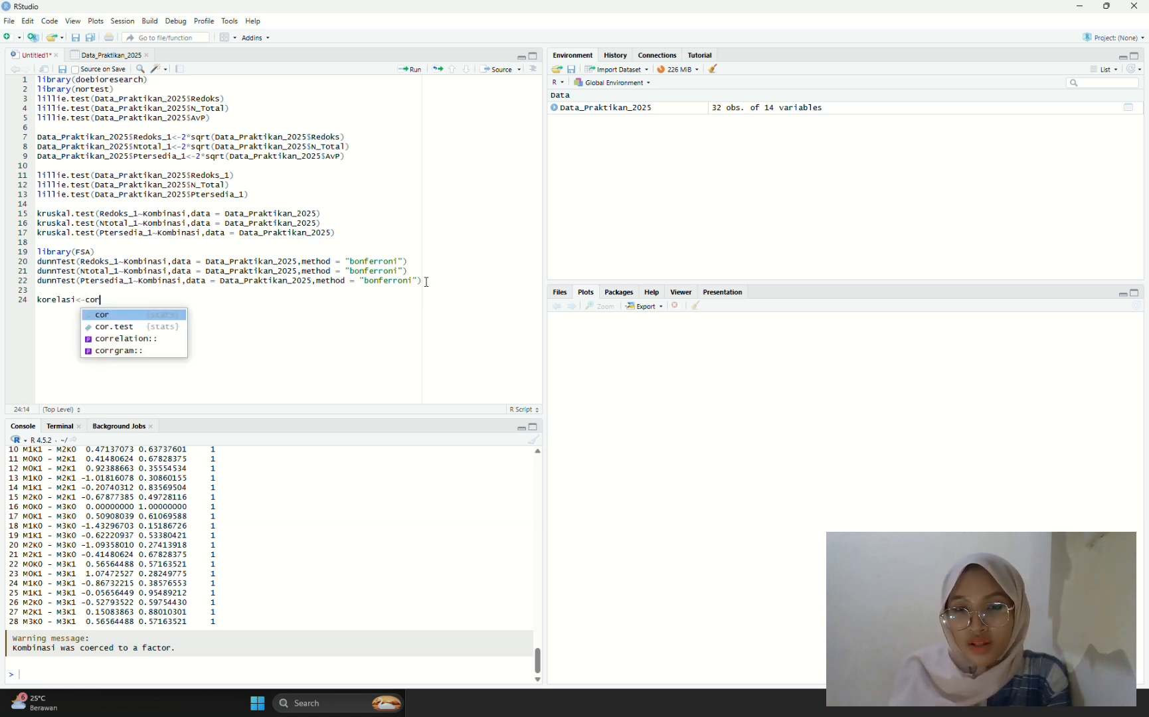
click(159, 326)
text(data)
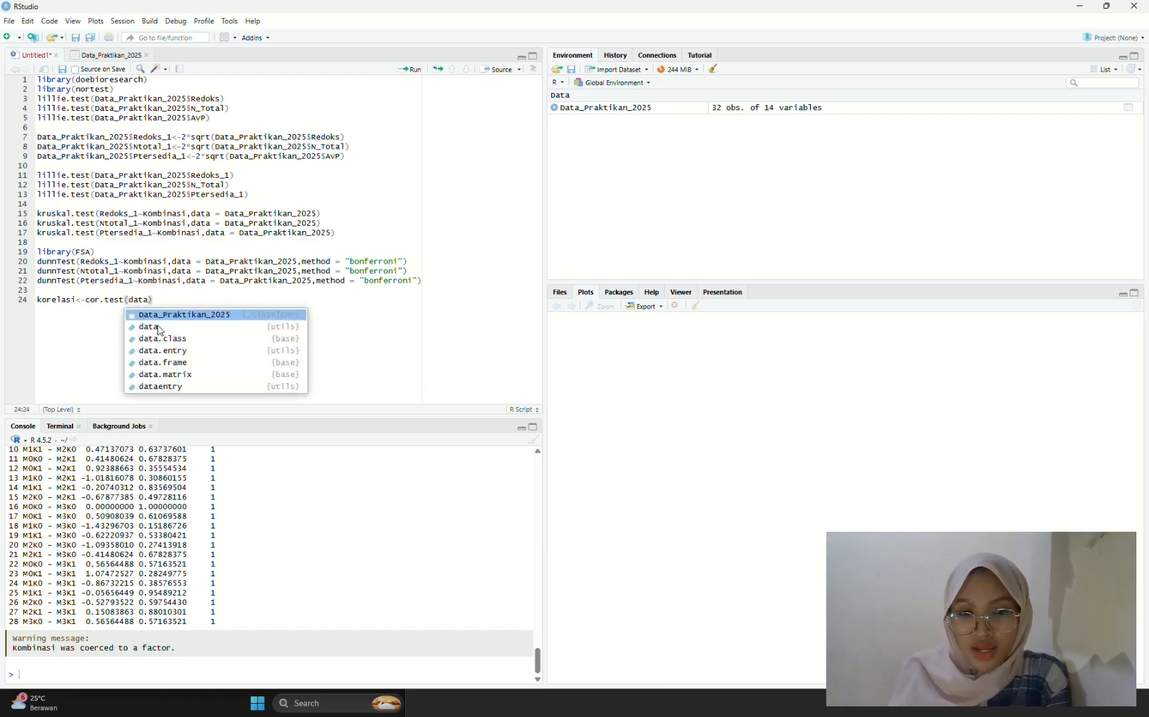
click(172, 318)
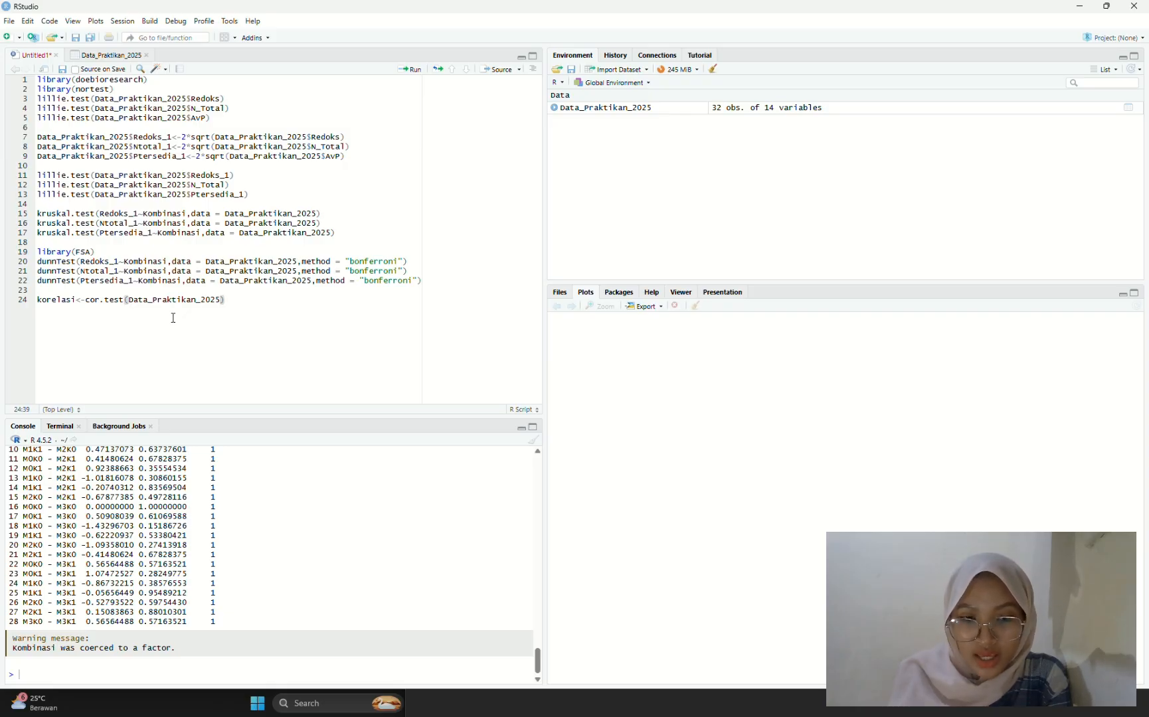
text($Red)
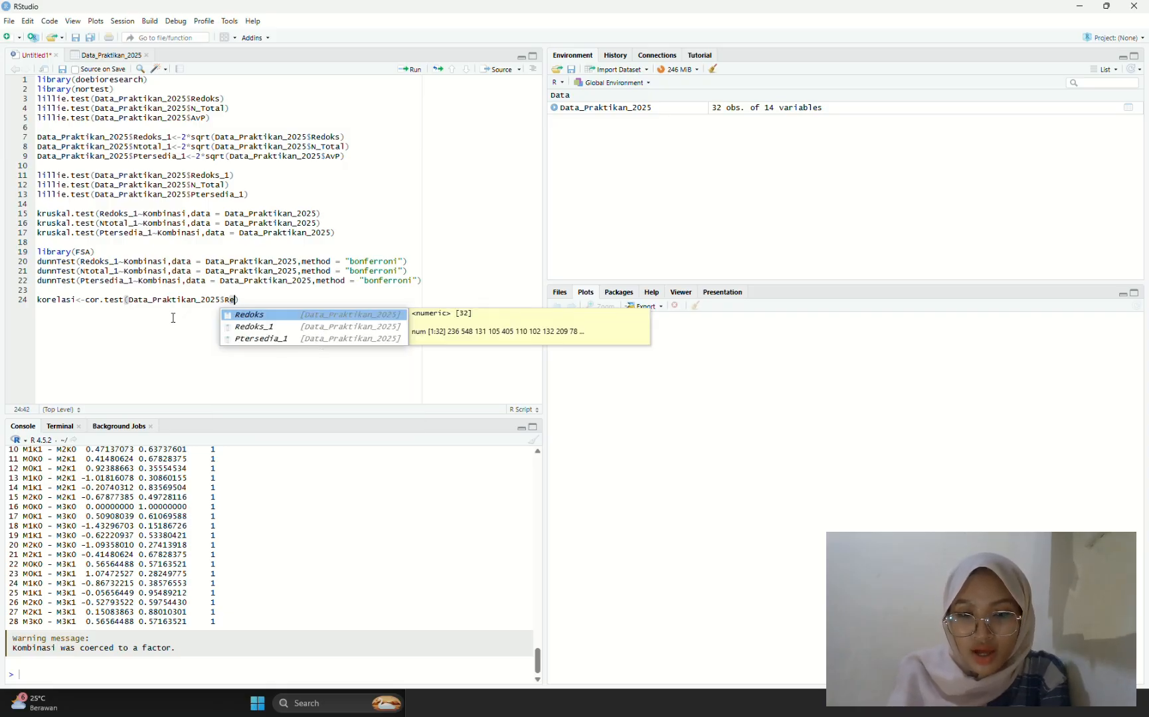
click(238, 329)
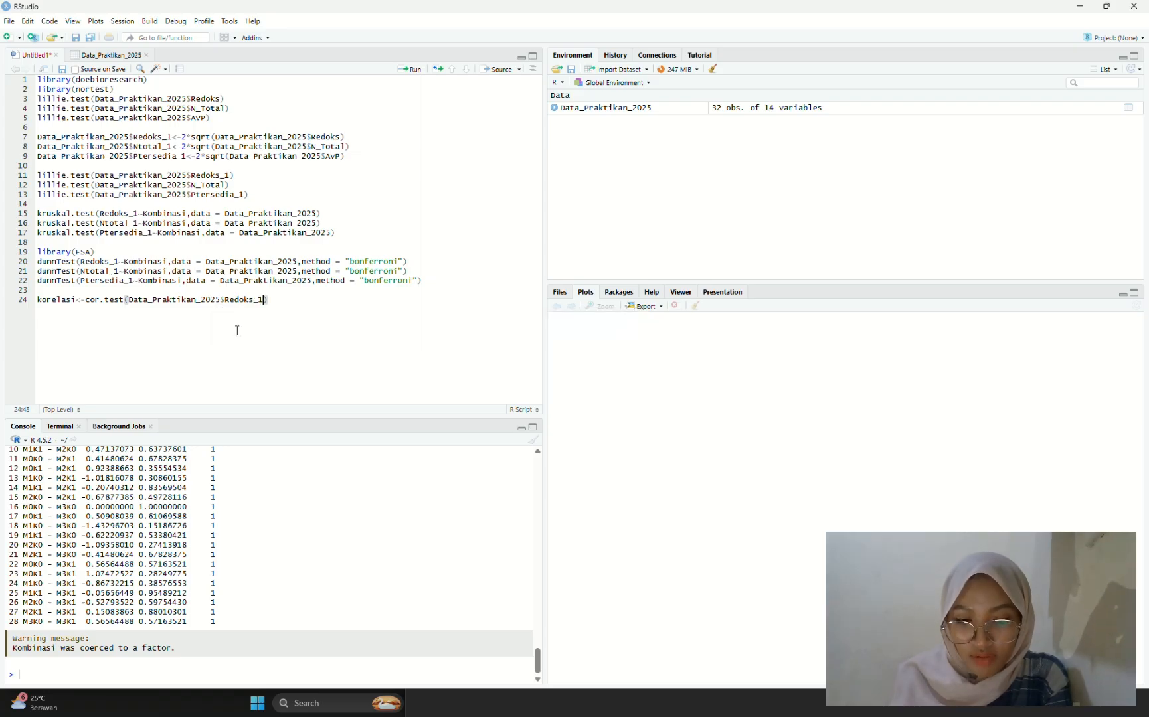
Step: Add Data_Praktikan_2025$Ntotal_1 as the second variable of the correlation test on line 24
text(,data)
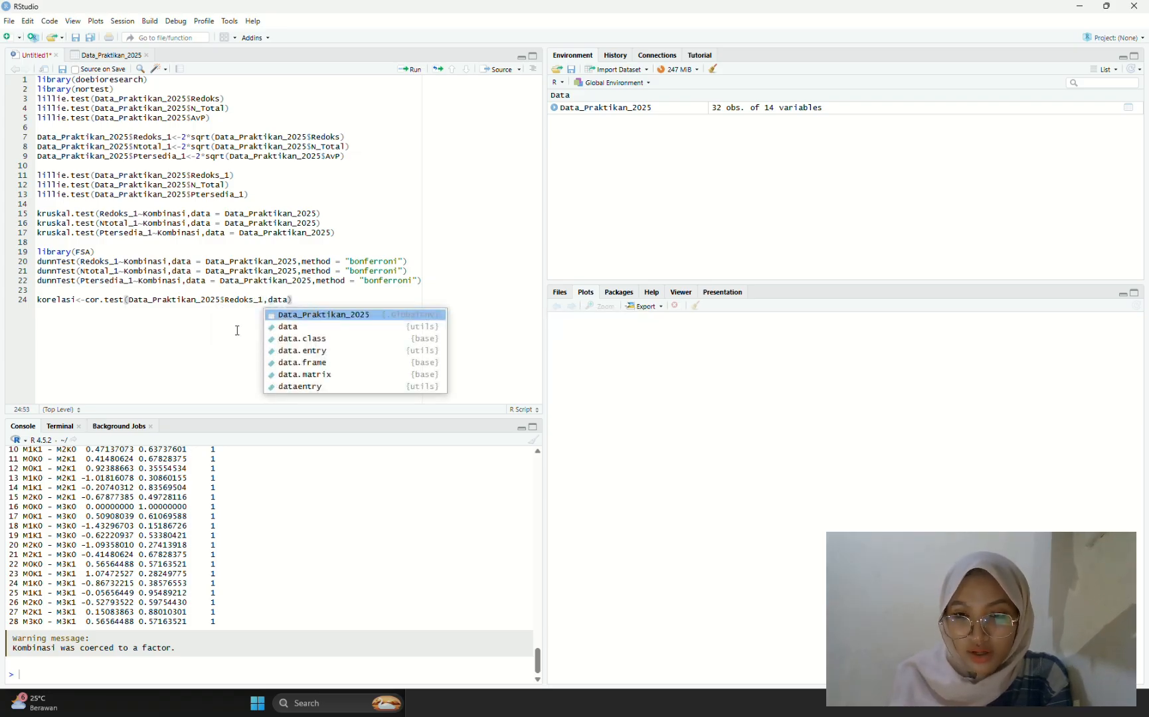
click(291, 317)
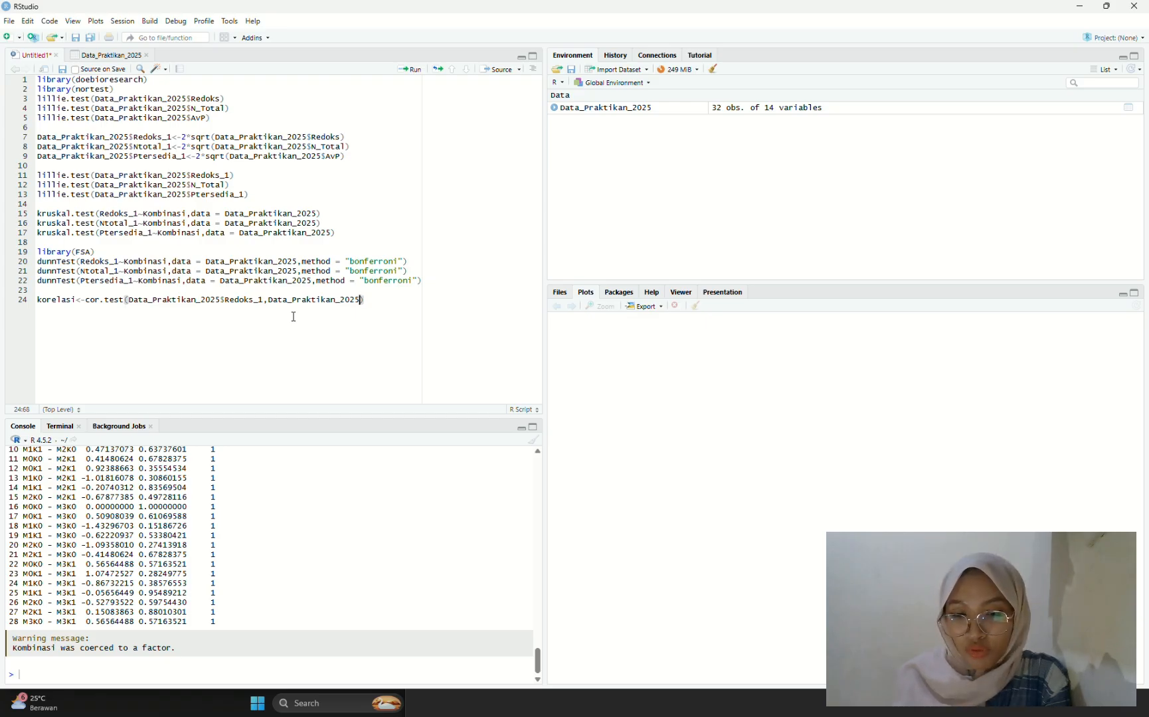
text($nt)
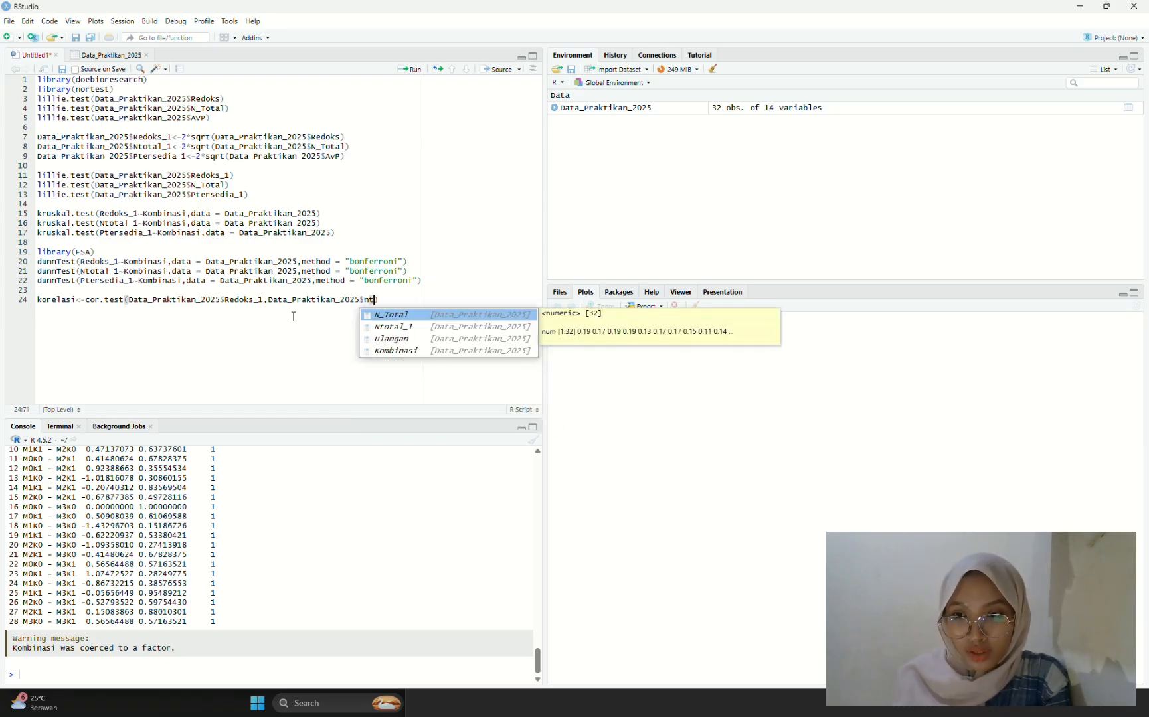
click(388, 314)
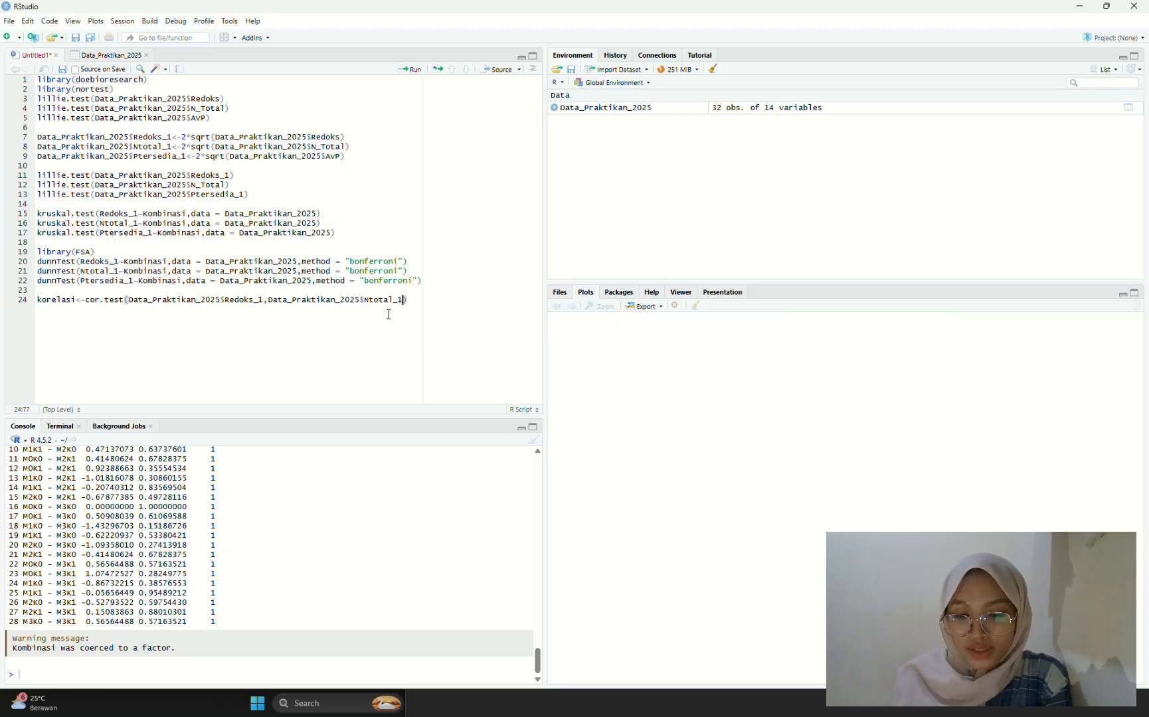
Step: Run the Redoks_1 and Ntotal_1 correlation test on line 24, and add and run print(korelasi) on line 25
click(404, 73)
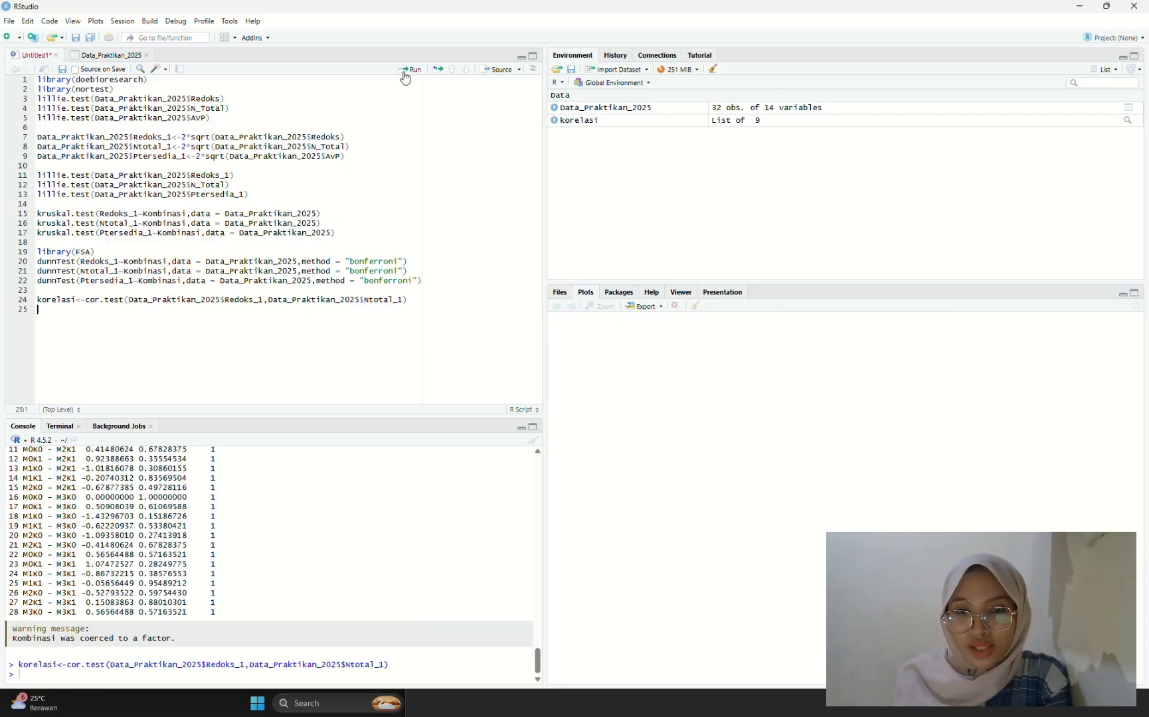
text(pr)
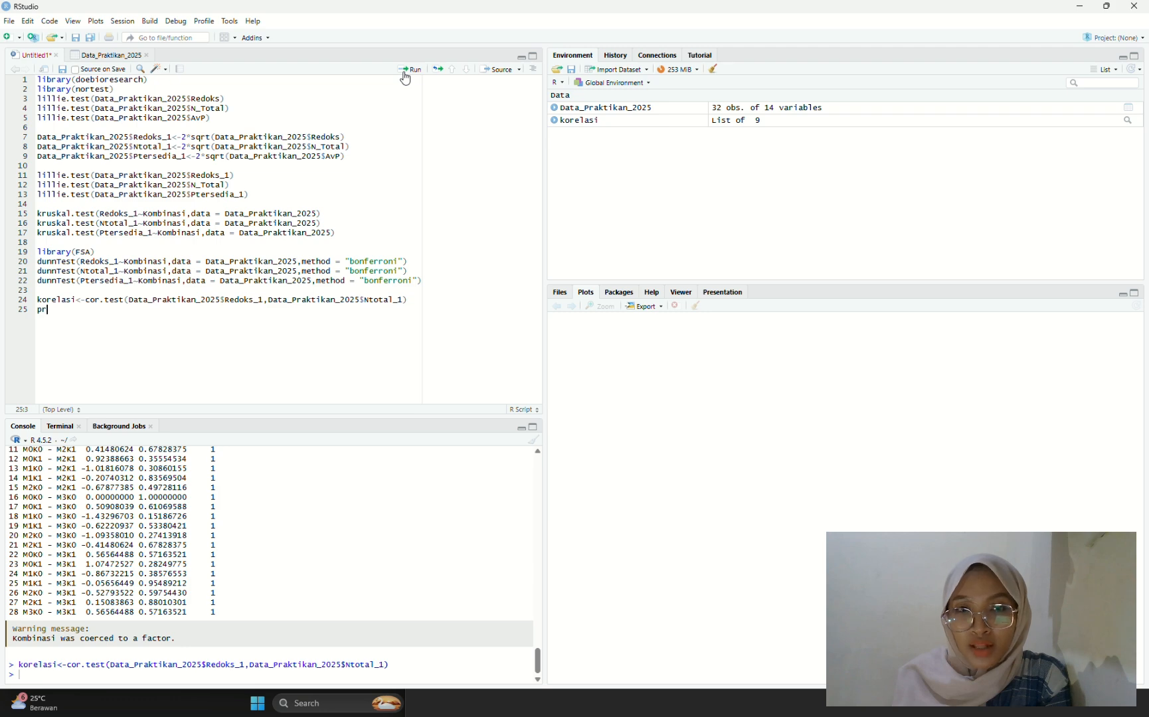
text(int)
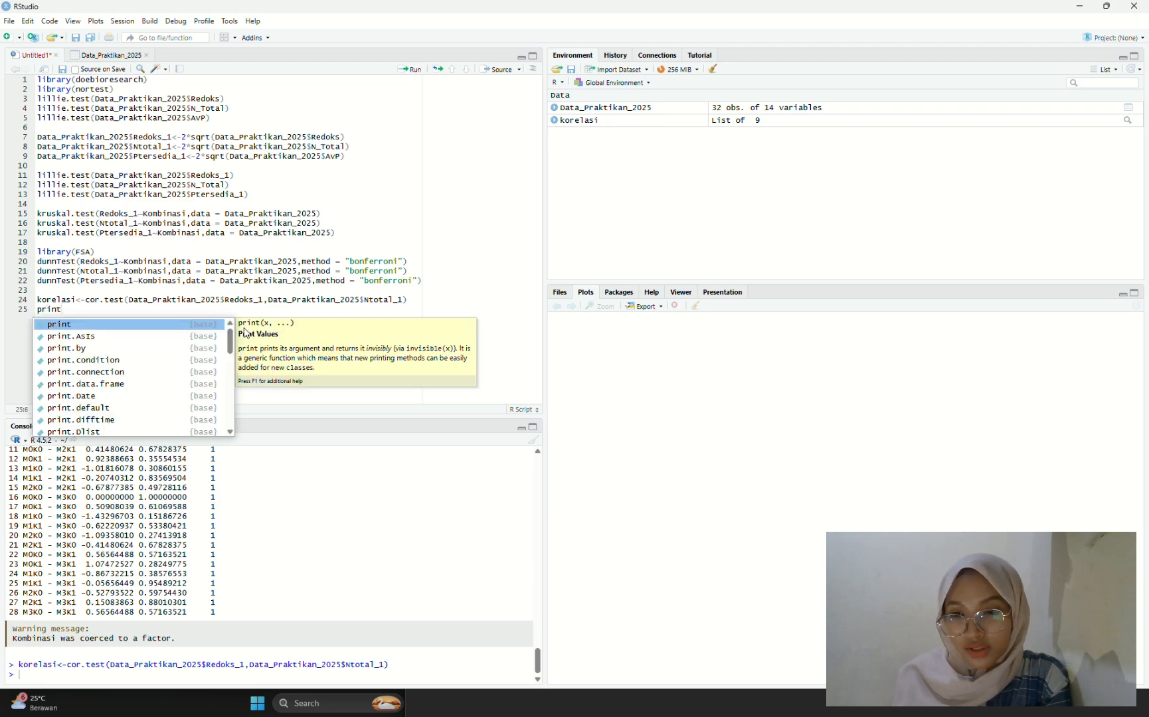
text((ko)
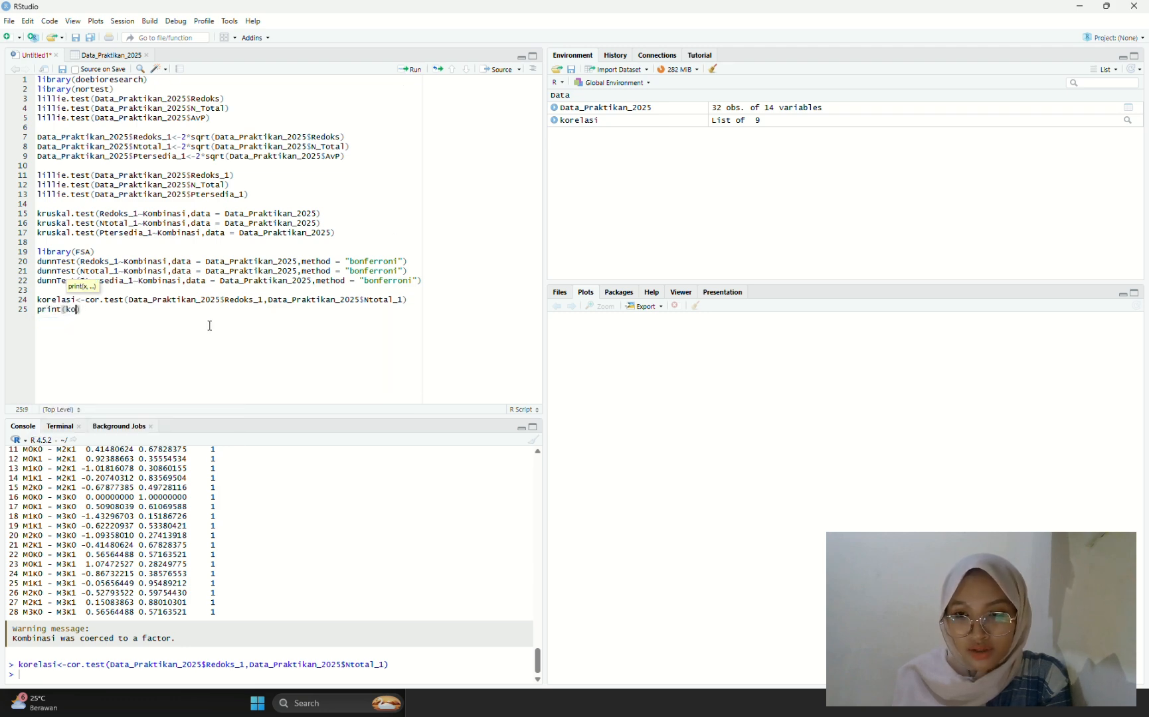
text(relasi)
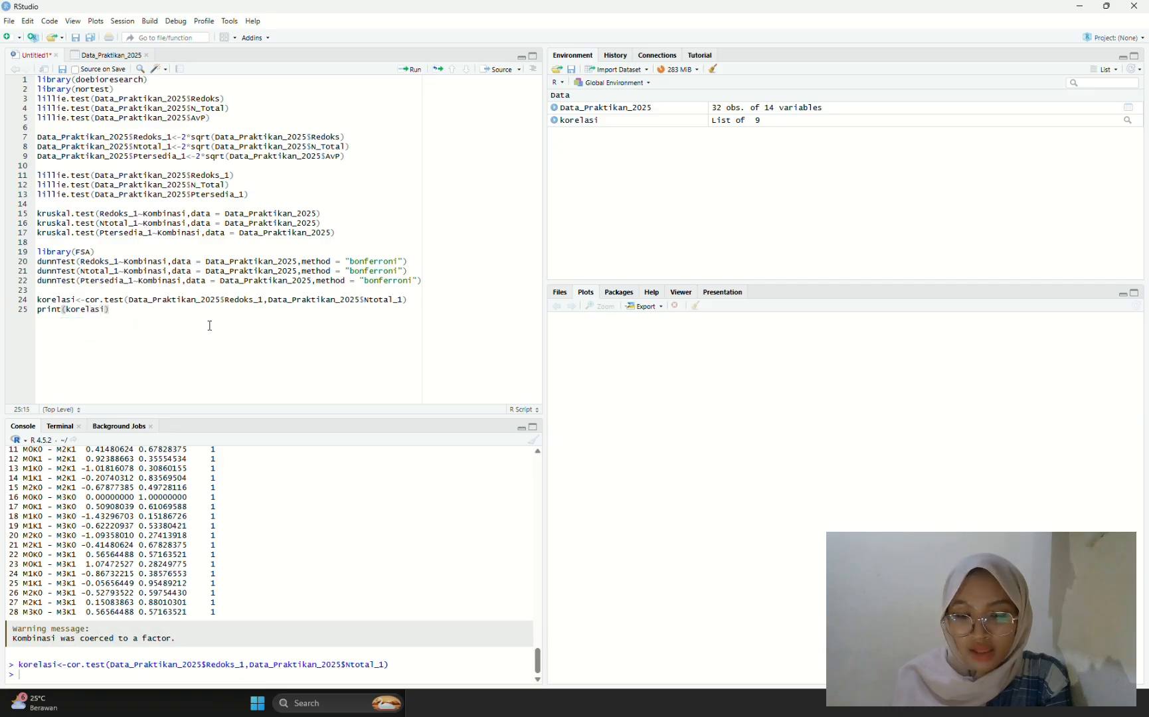
text())
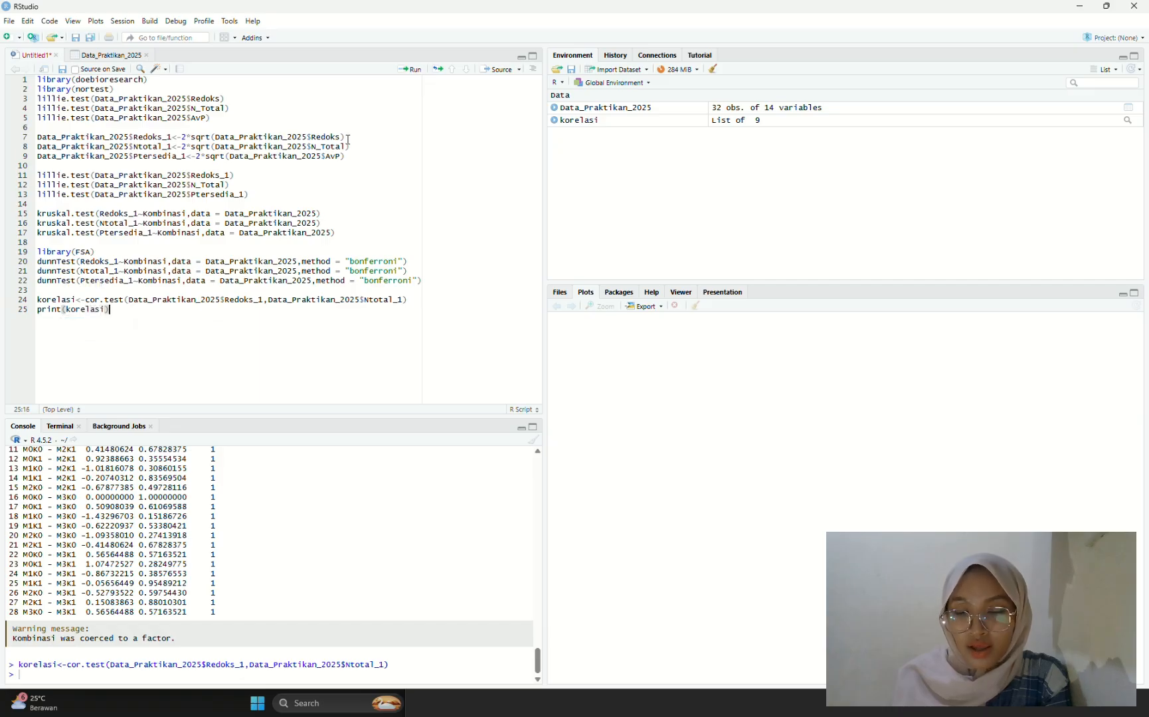
click(411, 70)
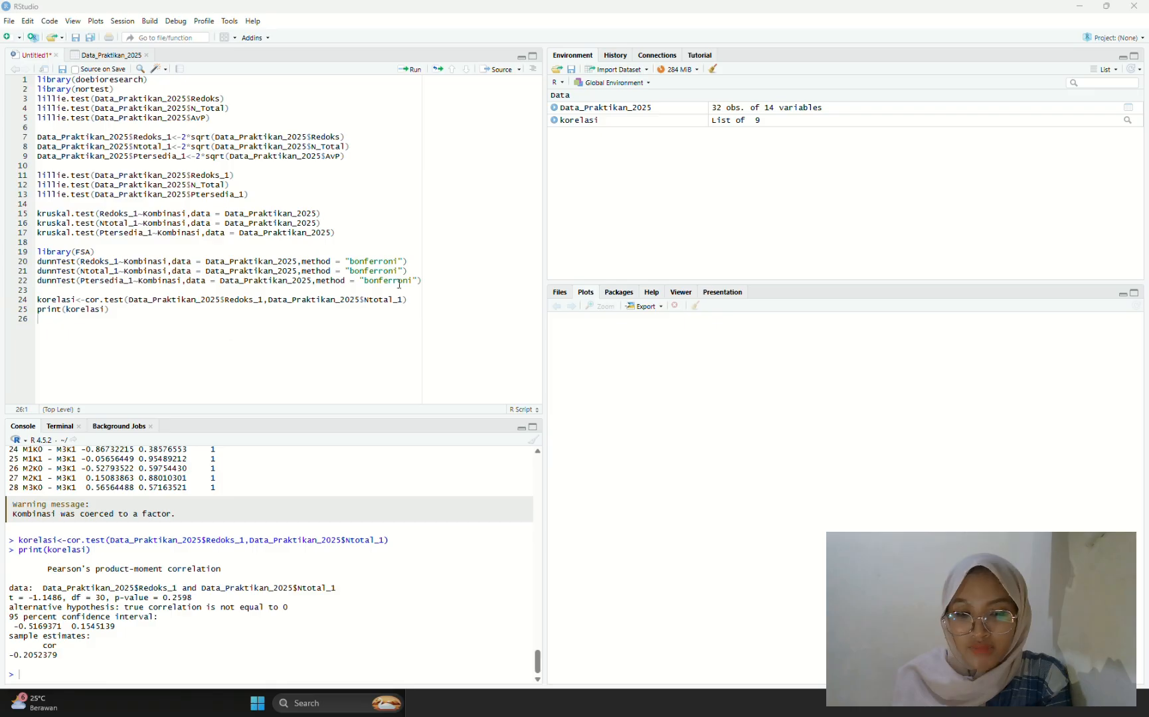
Step: Copy the line 24 correlation test to line 26, replace its second variable with Data_Praktikan_2025$Ptersedia_1, and run it
drag(415, 301, 42, 301)
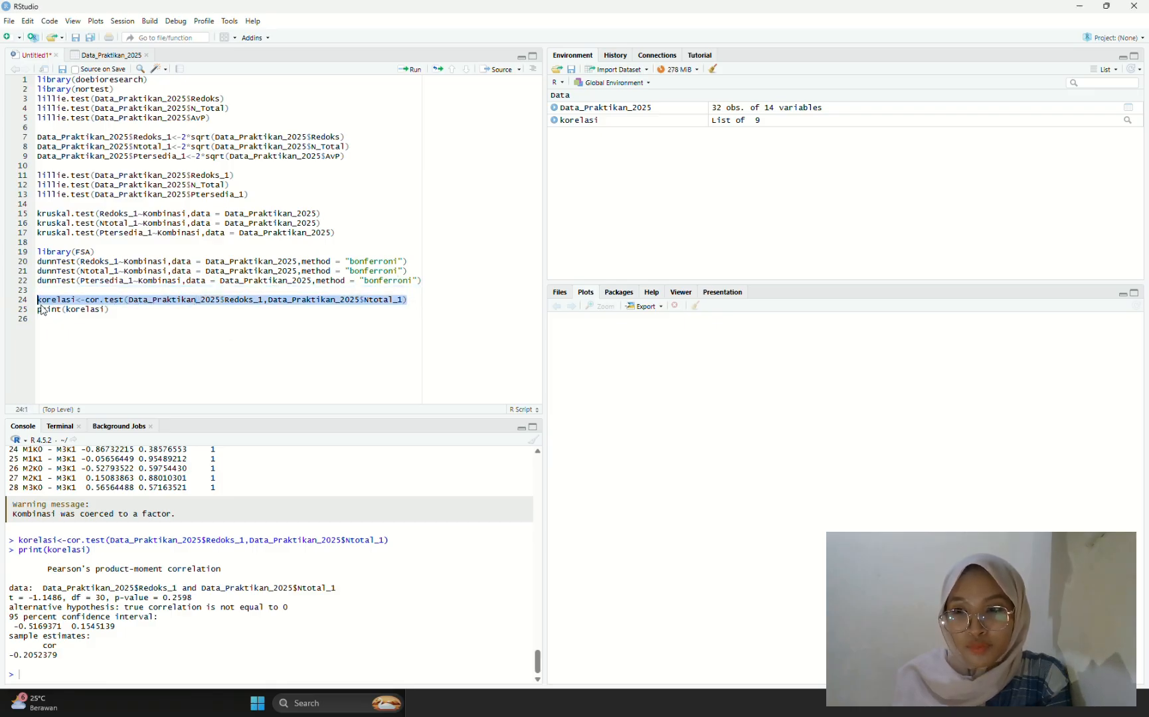
click(58, 330)
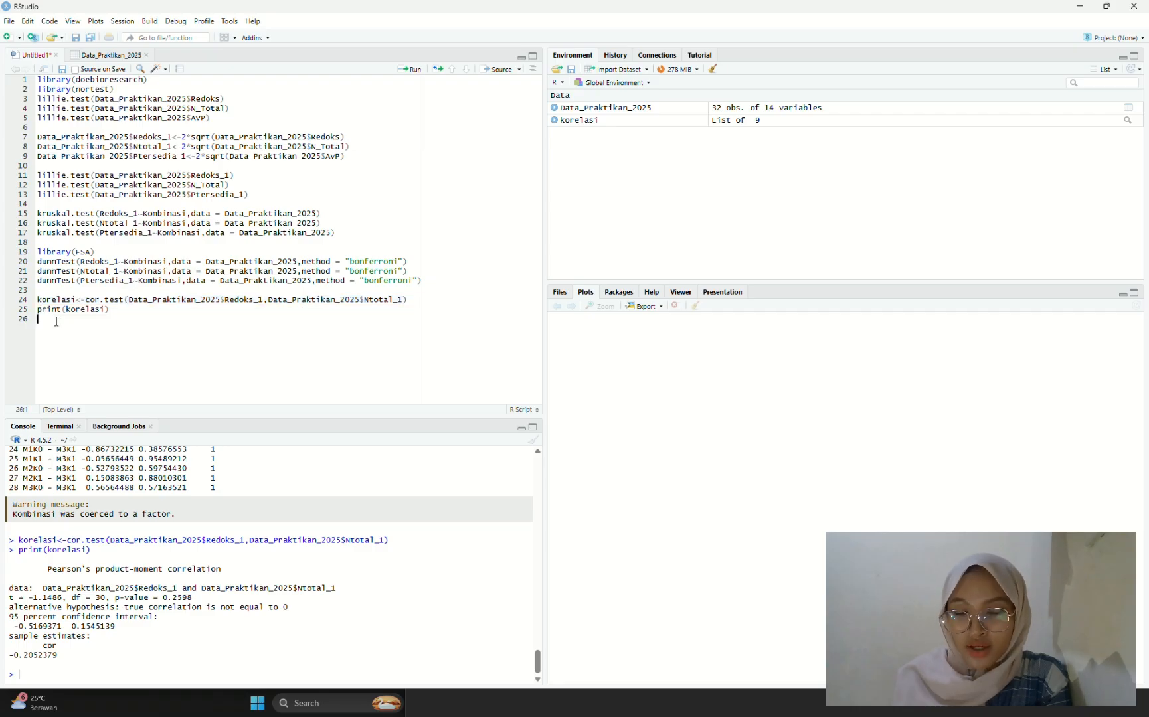
text(korelasi<-cor.test(Data_Praktikan_2025$Redoks_1,Data_Praktikan_2025$Ntotal_1))
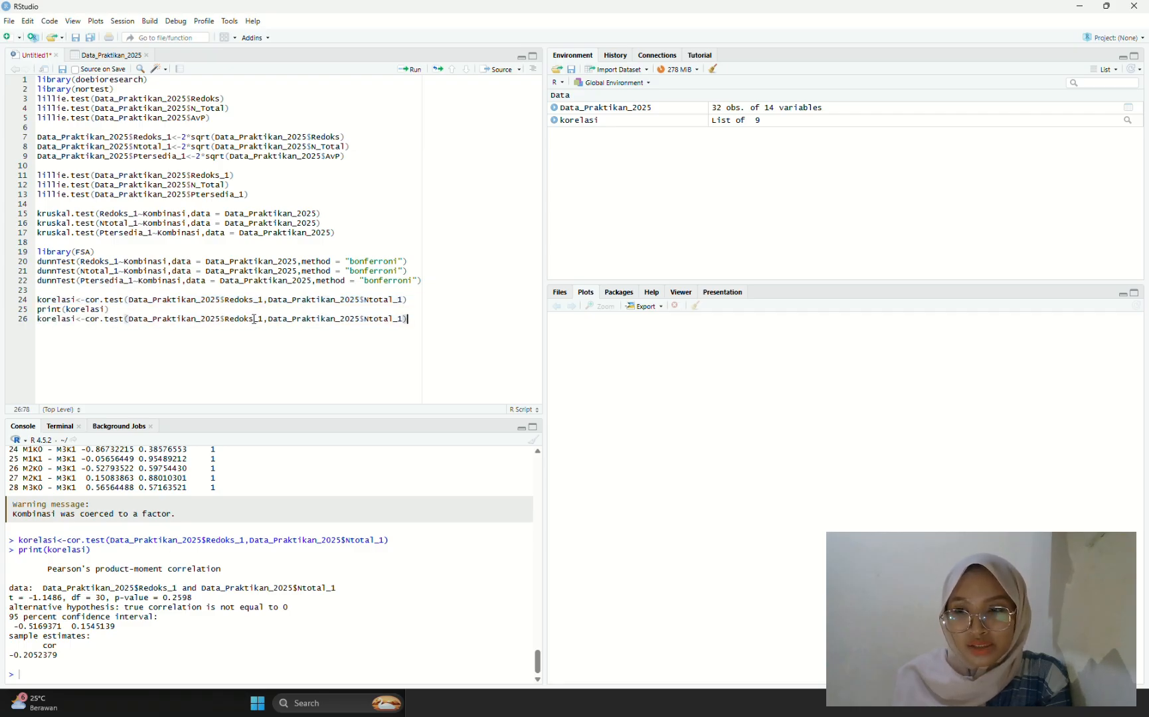
key(Left)
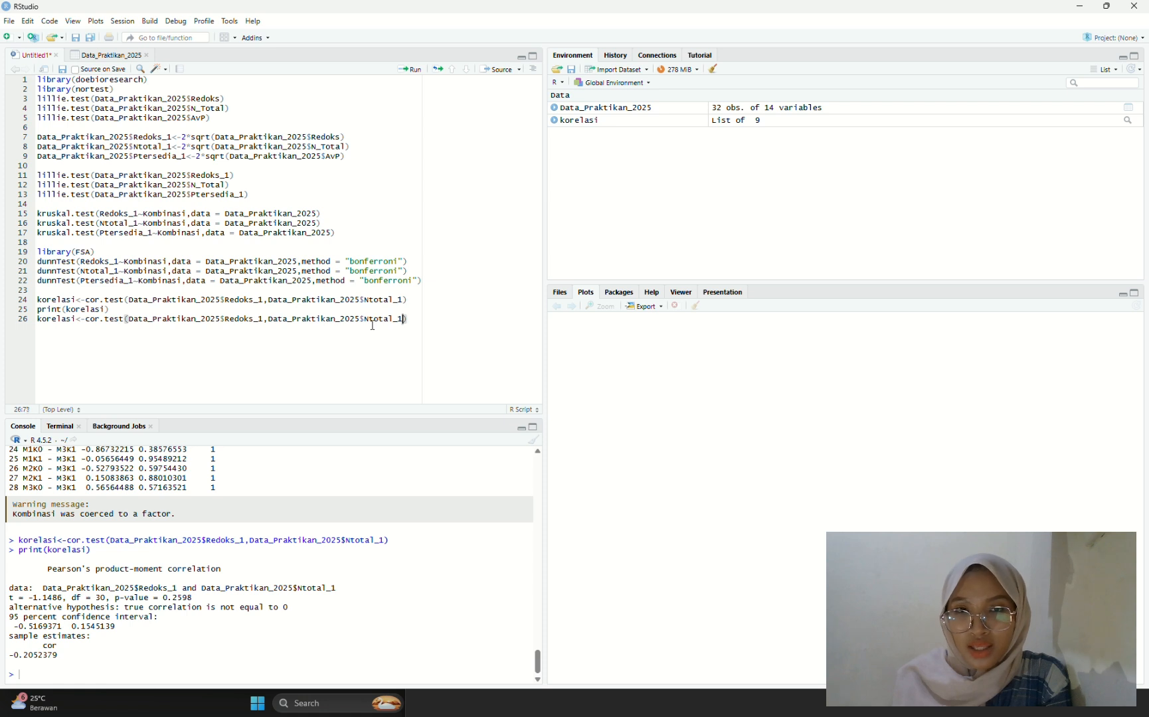
key(BackSpace)
key(BackSpace)
key(BackSpace)
key(BackSpace)
text(p)
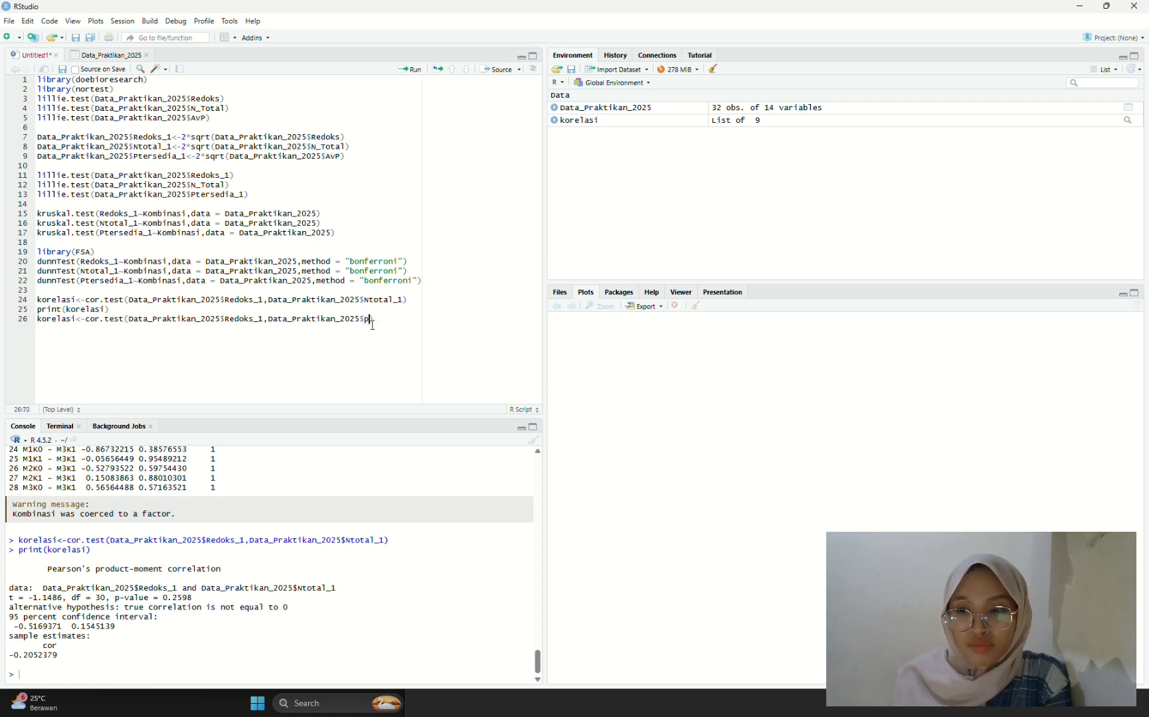
text(ter)
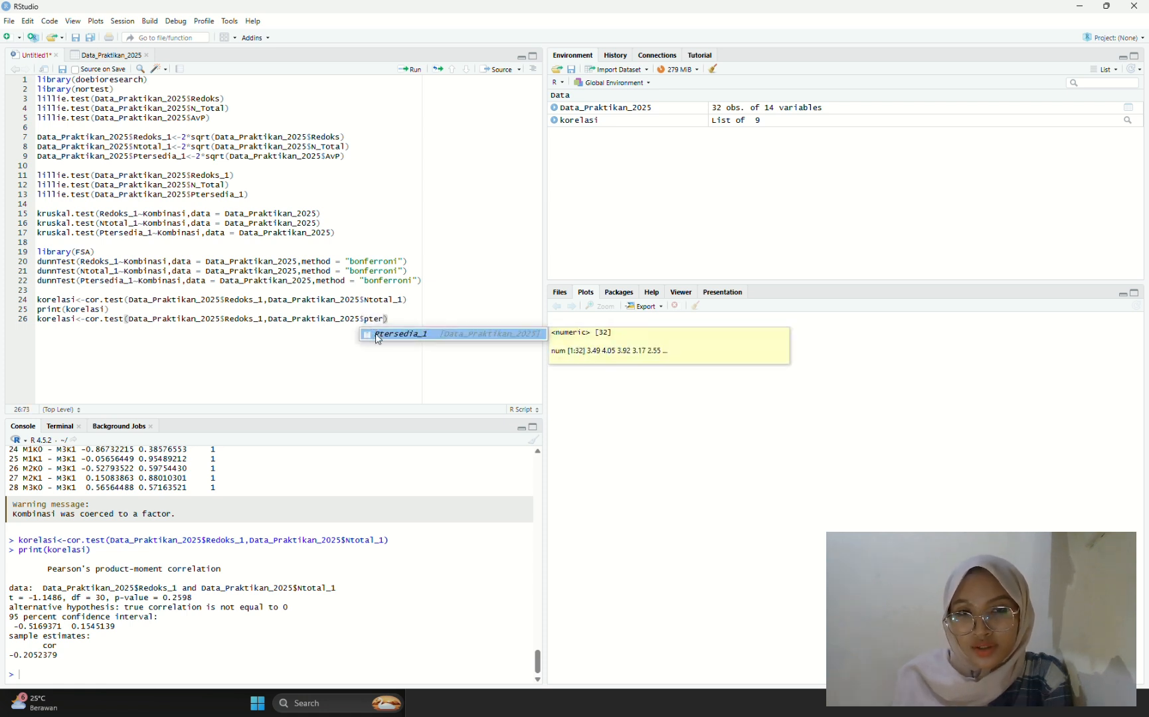
click(377, 335)
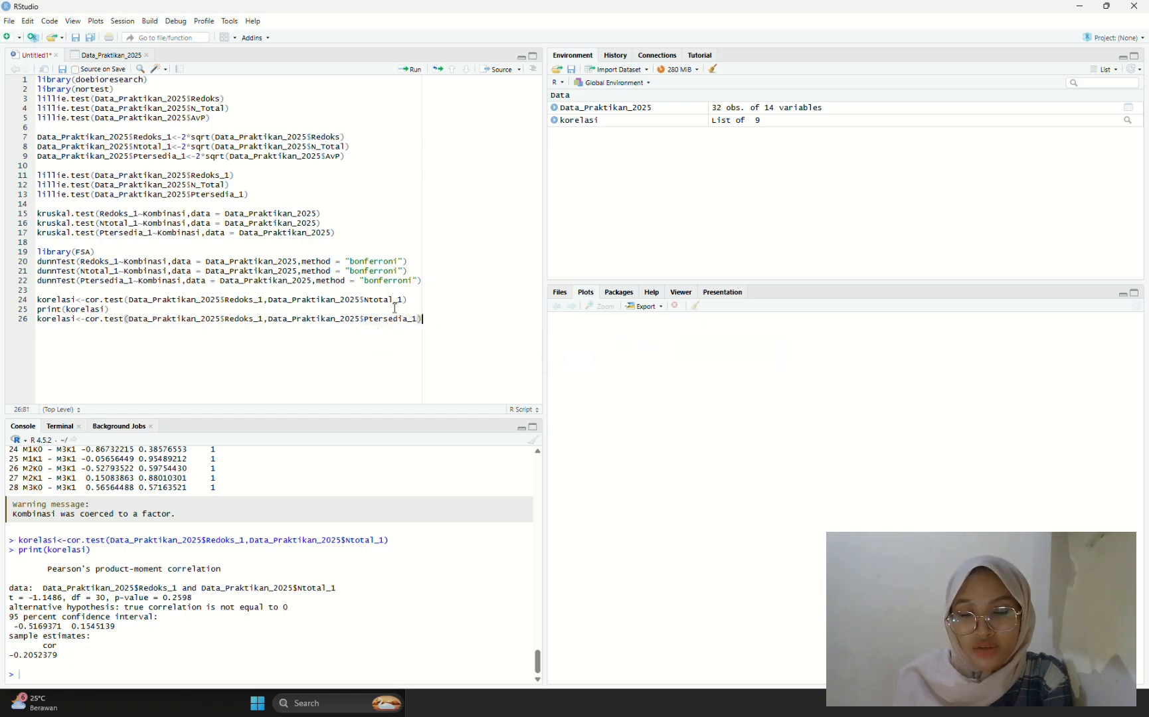
click(411, 70)
Step: Add print(korelasi) on line 27 and run it to output the Redoks_1 and Ptersedia_1 correlation
text(k)
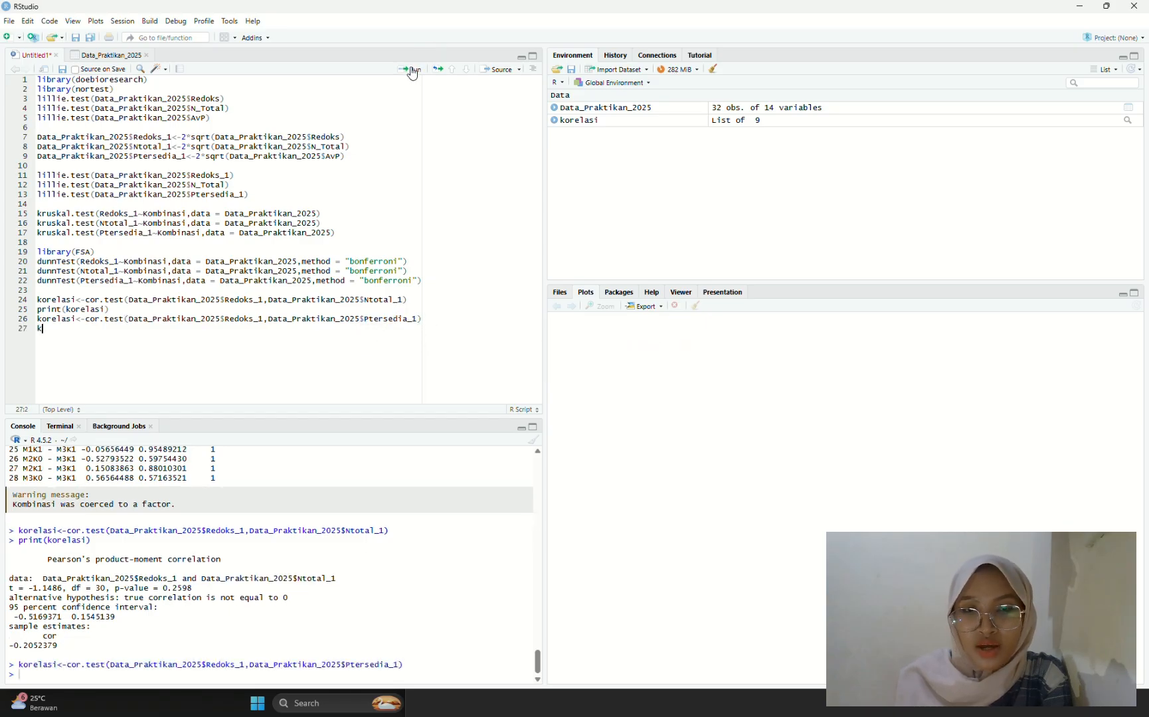
key(BackSpace)
text(print)
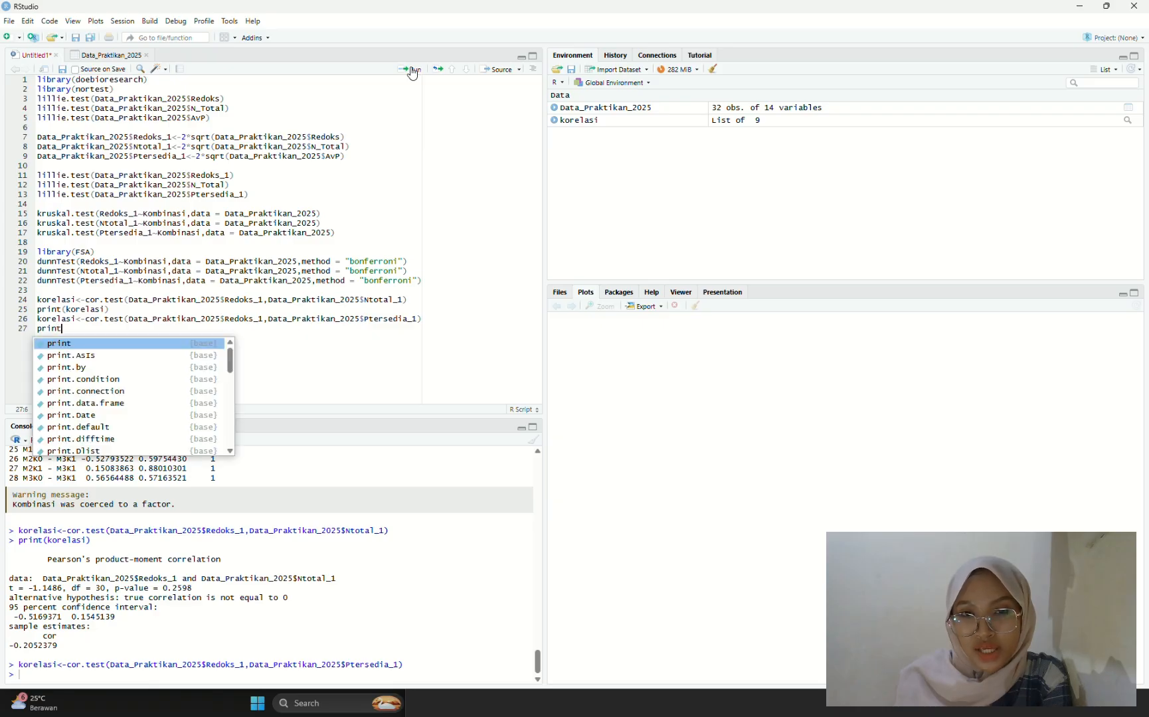
click(207, 345)
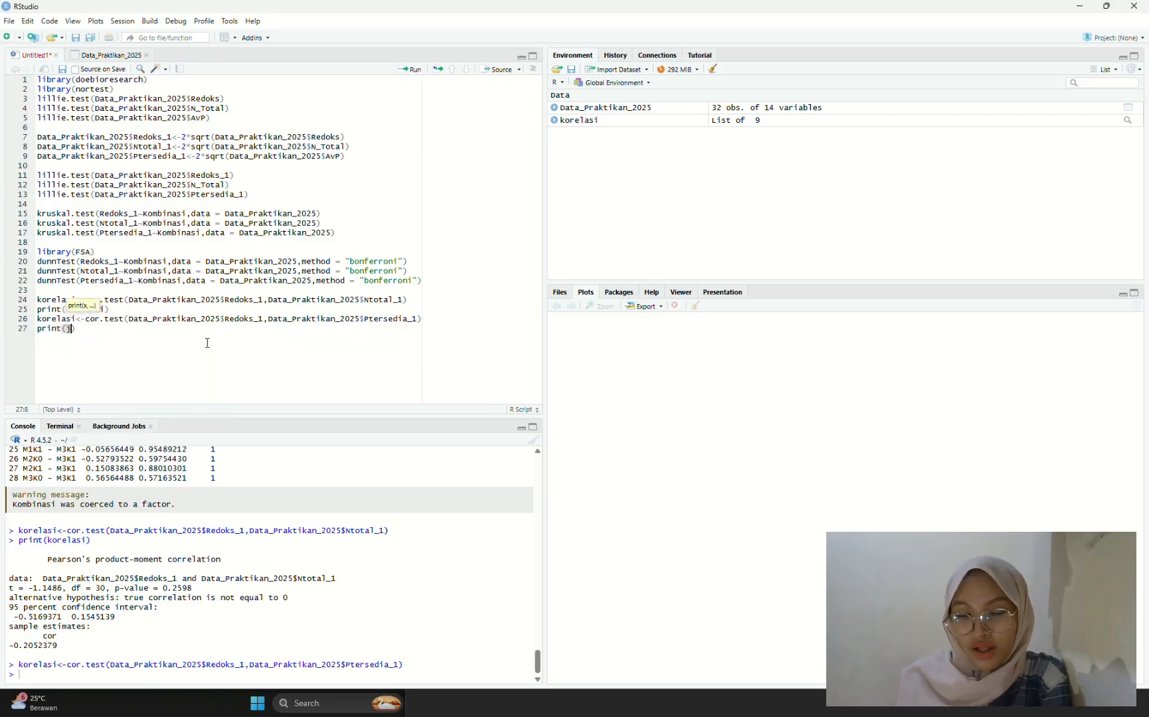
text(korela))
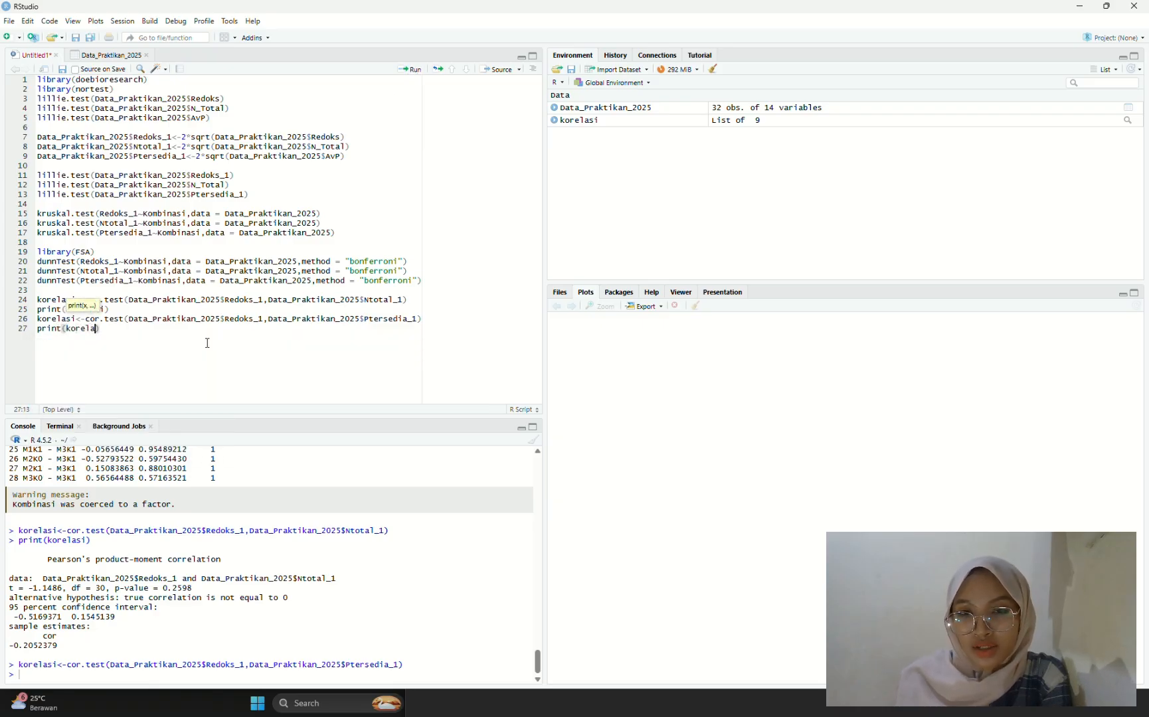
key(Left)
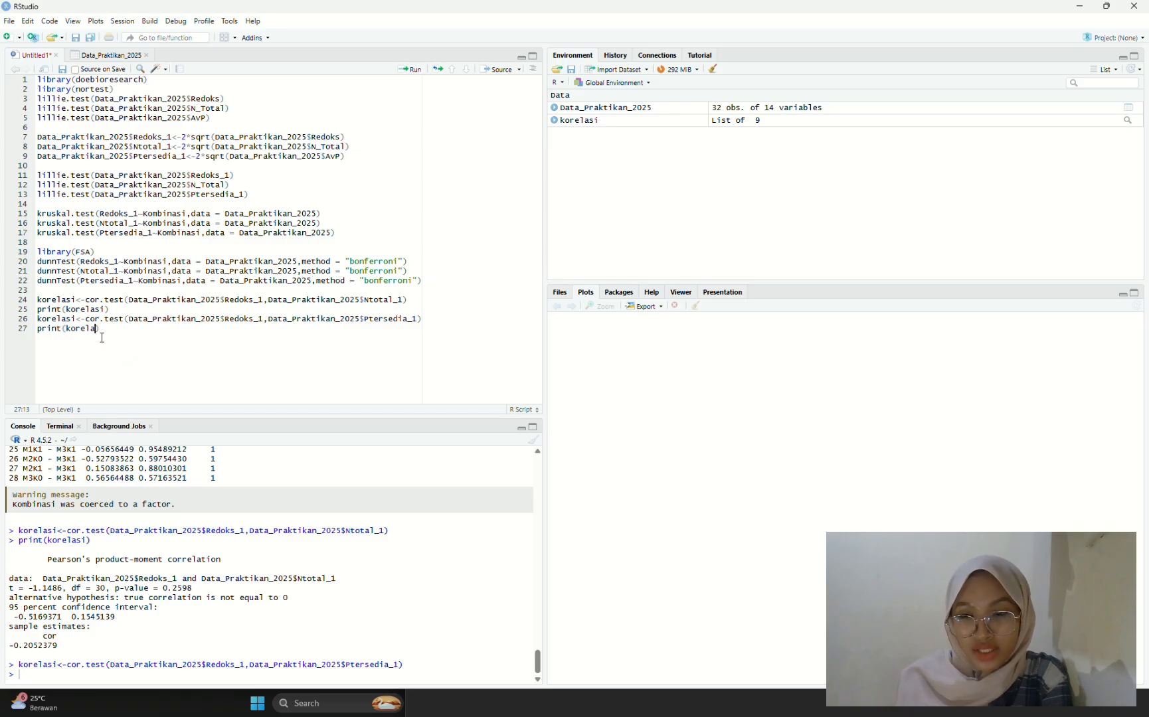
key(BackSpace)
key(BackSpace)
key(BackSpace)
key(BackSpace)
key(BackSpace)
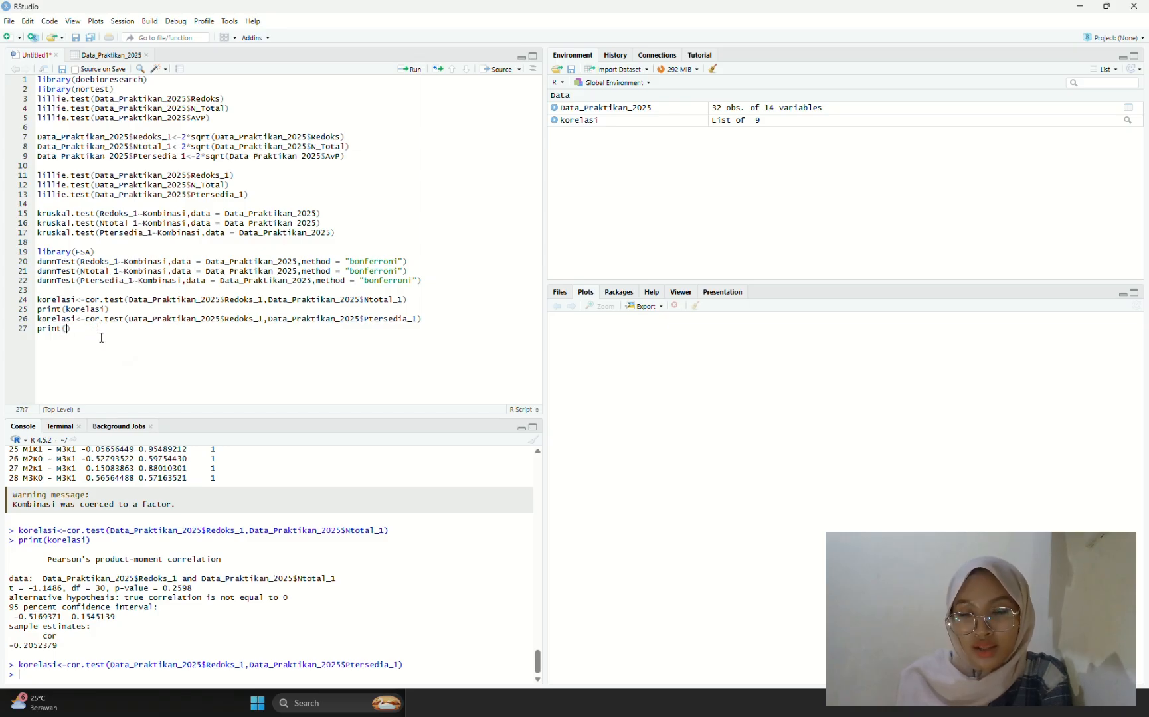
text(kore)
click(101, 343)
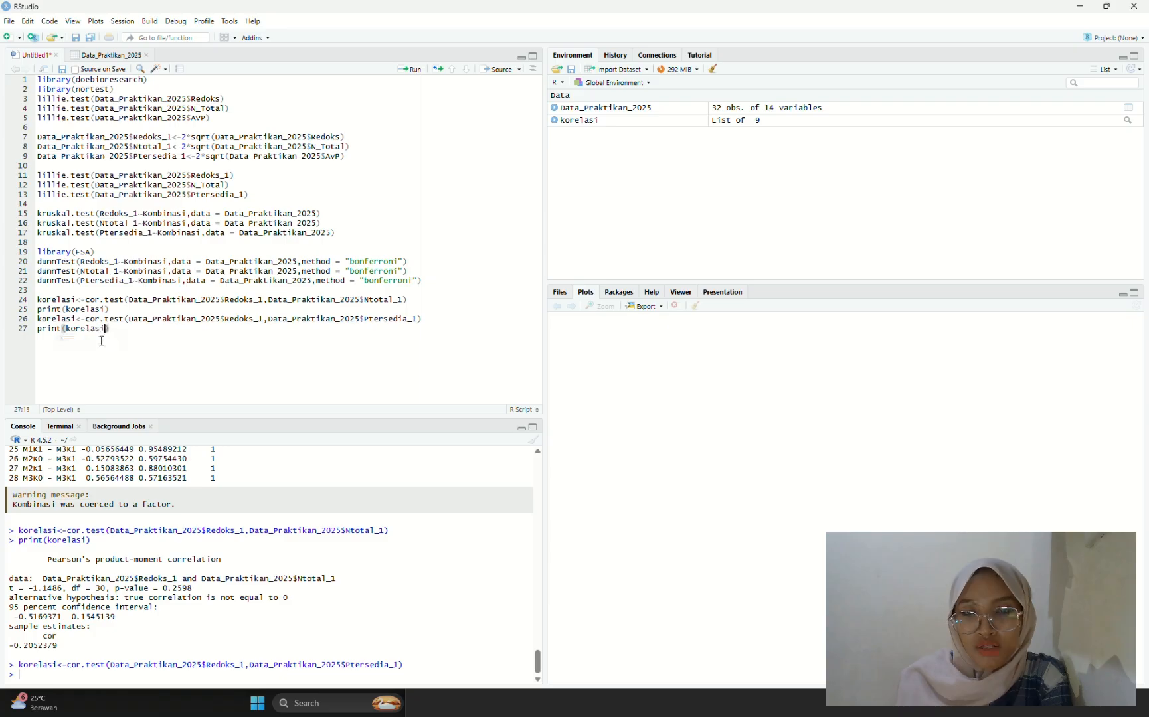
text())
click(413, 70)
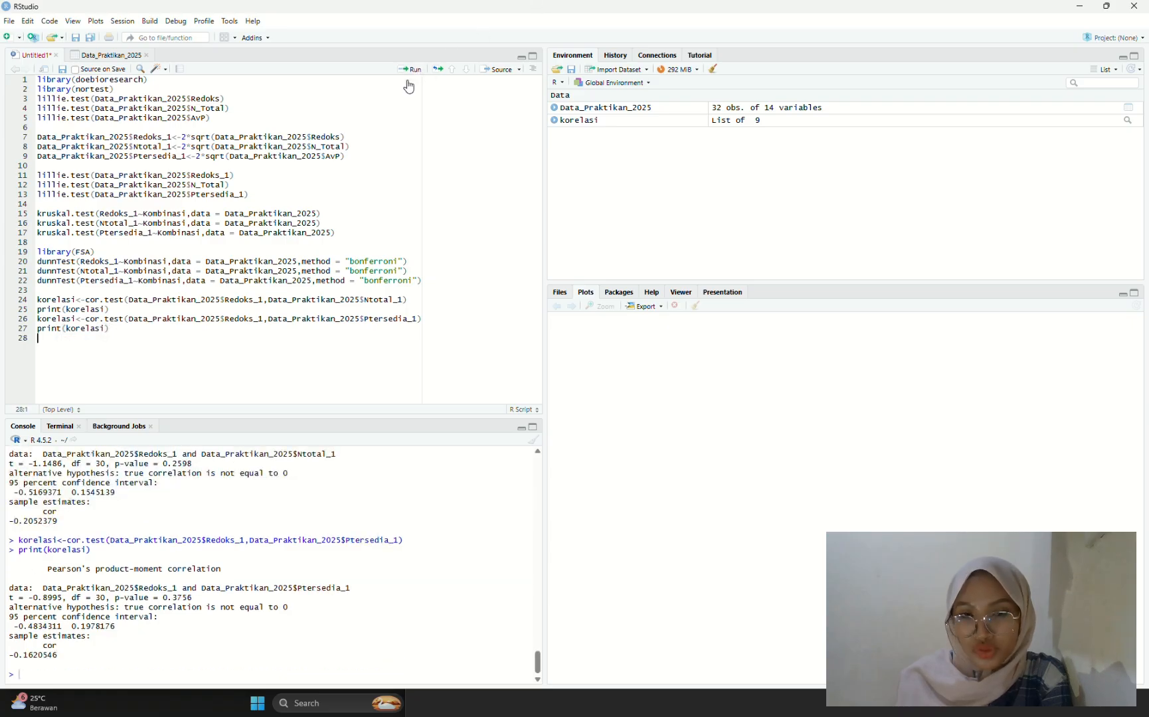
Step: Insert the copied correlation test on line 28, change its variables to Ntotal_1 and Ptersedia_1, and run it
text(korelasi<-cor.test(Data_Praktikan_2025$Redoks_1,Data_Praktikan_2025$Ntotal_1))
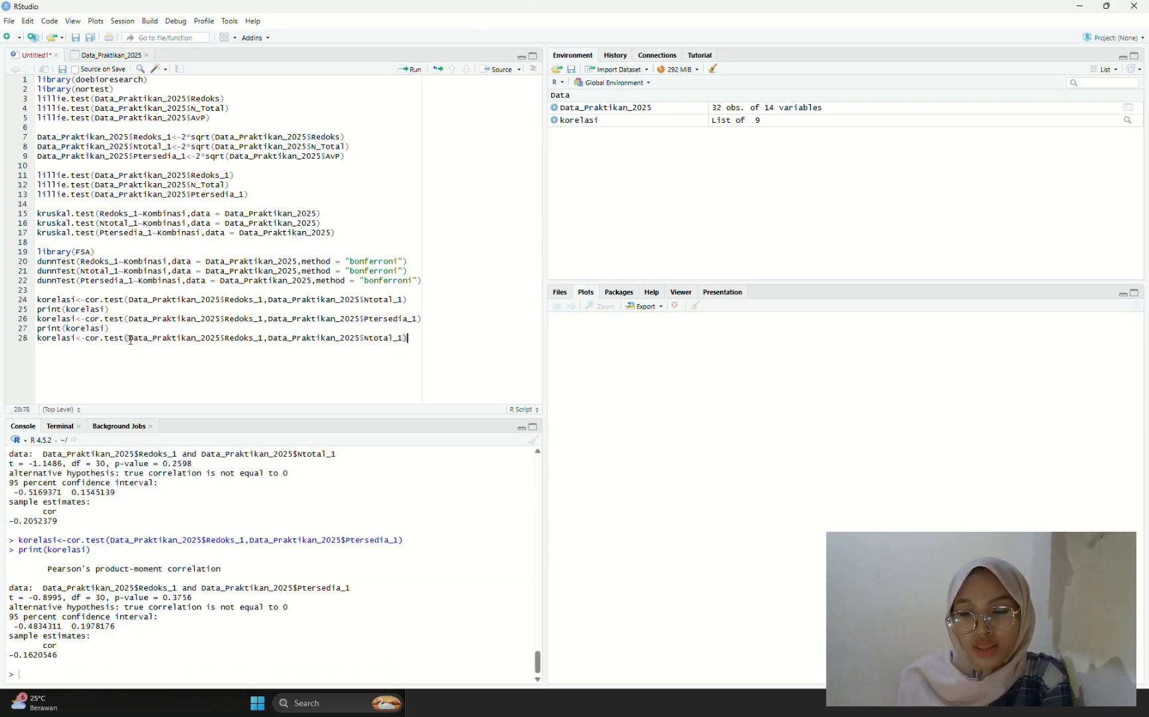
click(225, 338)
key(shift+End)
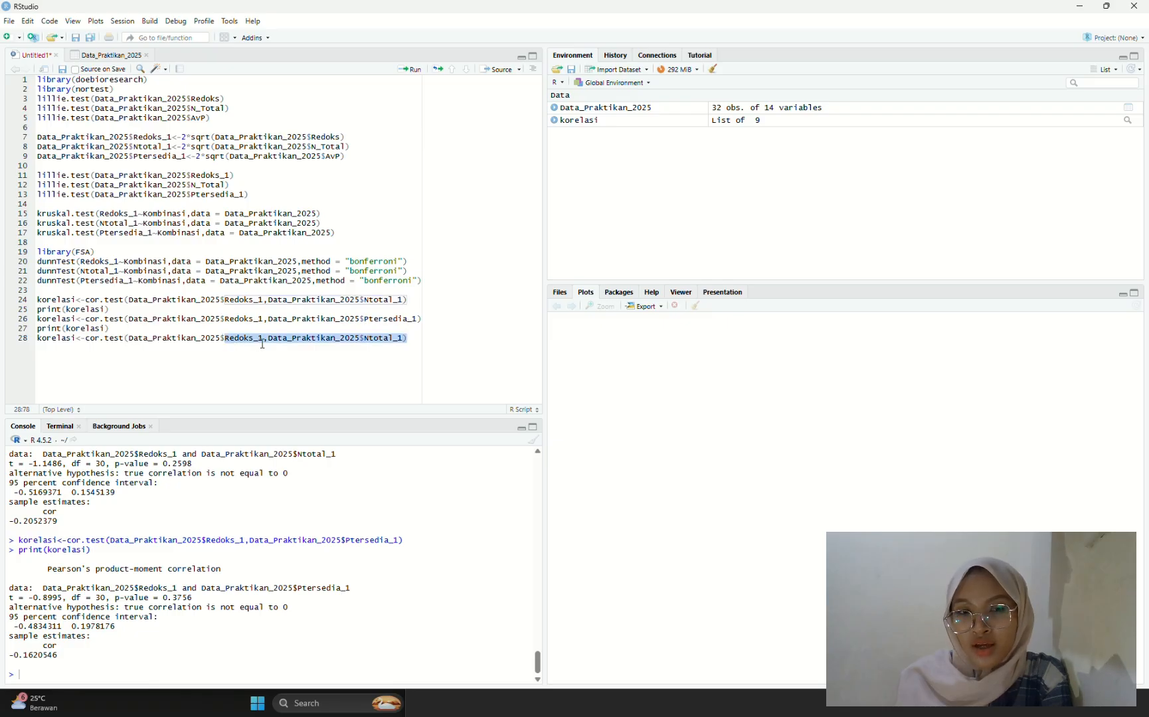
double_click(262, 340)
text(Ntot)
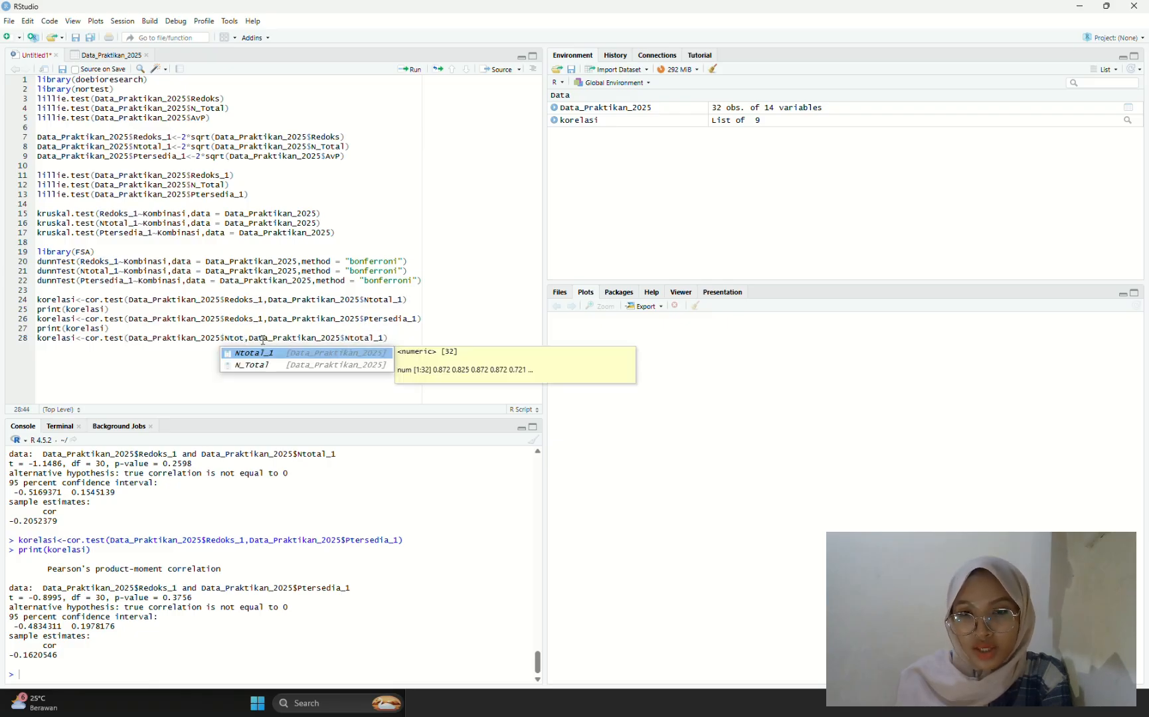
click(257, 354)
drag(364, 338, 398, 345)
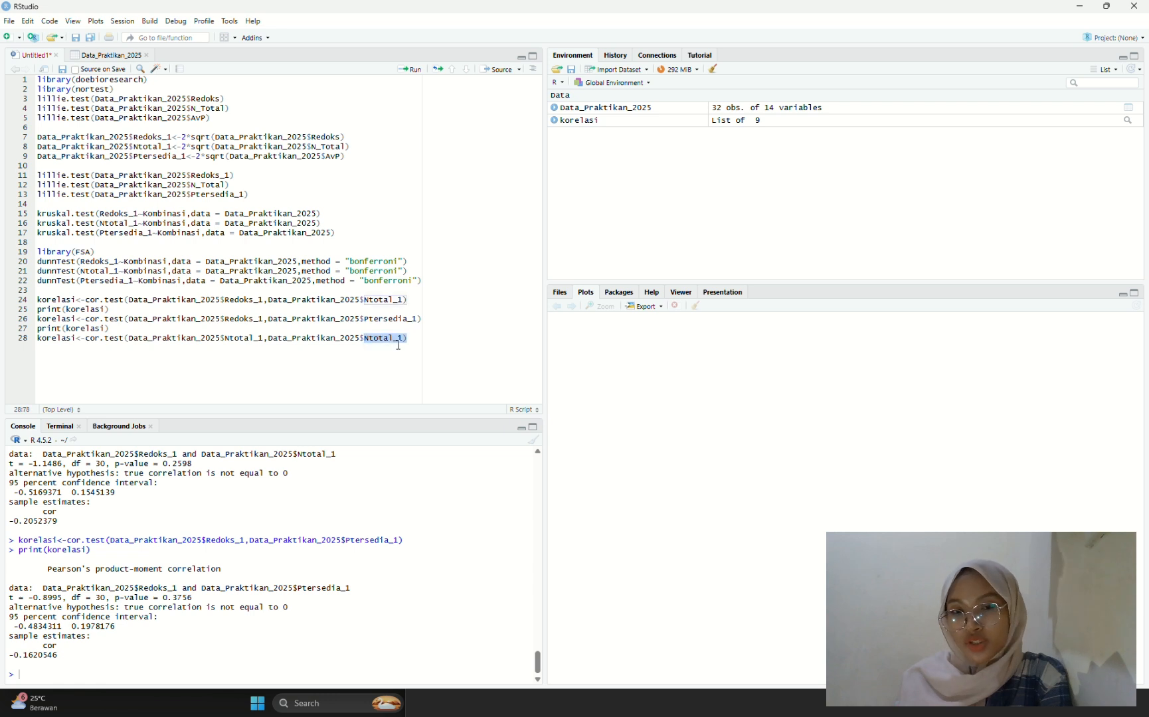
text(Pter)
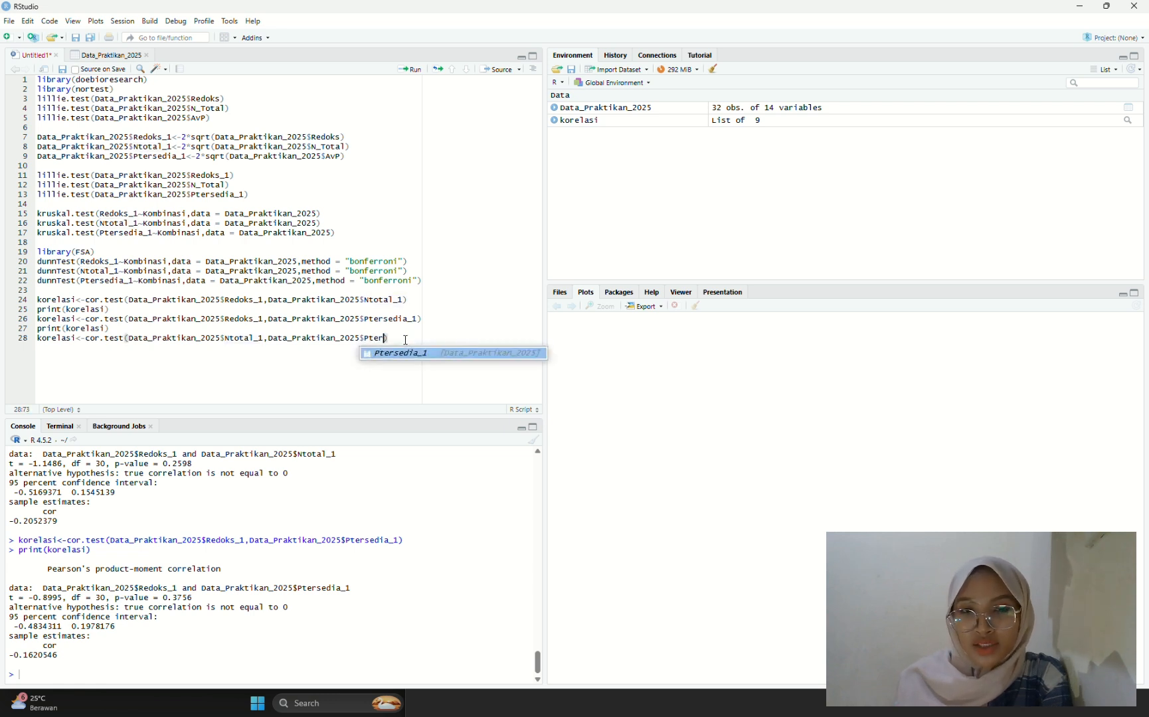
click(396, 352)
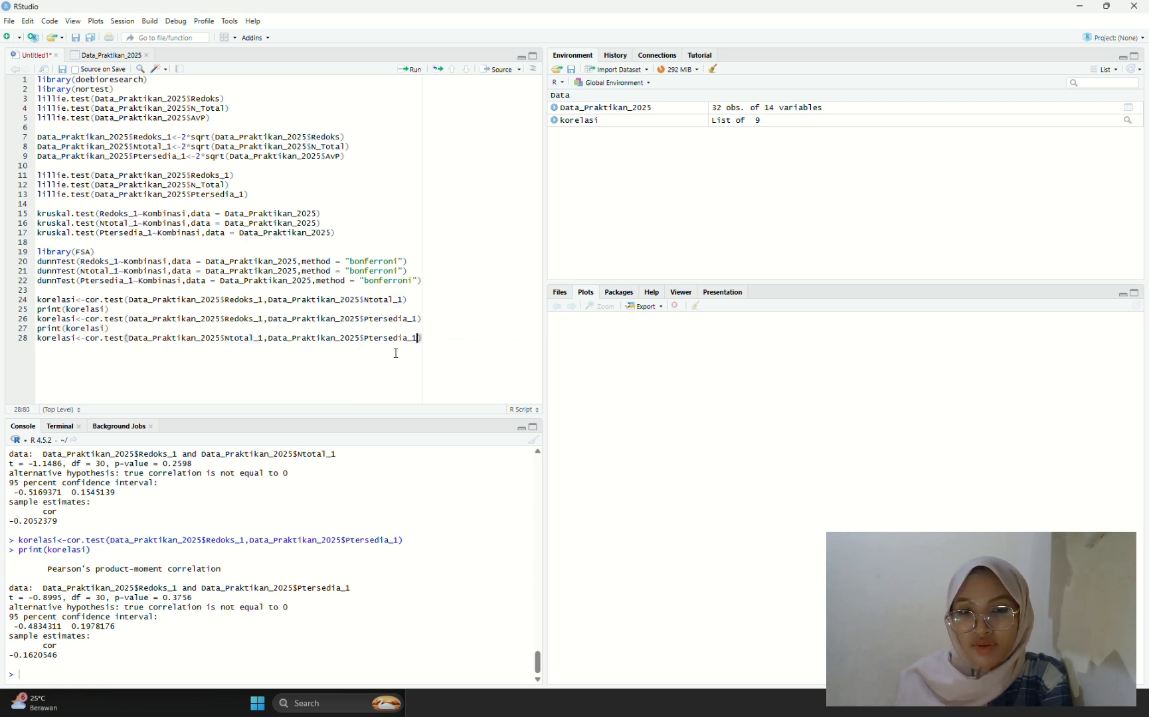
click(411, 70)
Step: Add print(korelasi) on line 29 and run it to output the Ntotal_1 and Ptersedia_1 correlation
text(print)
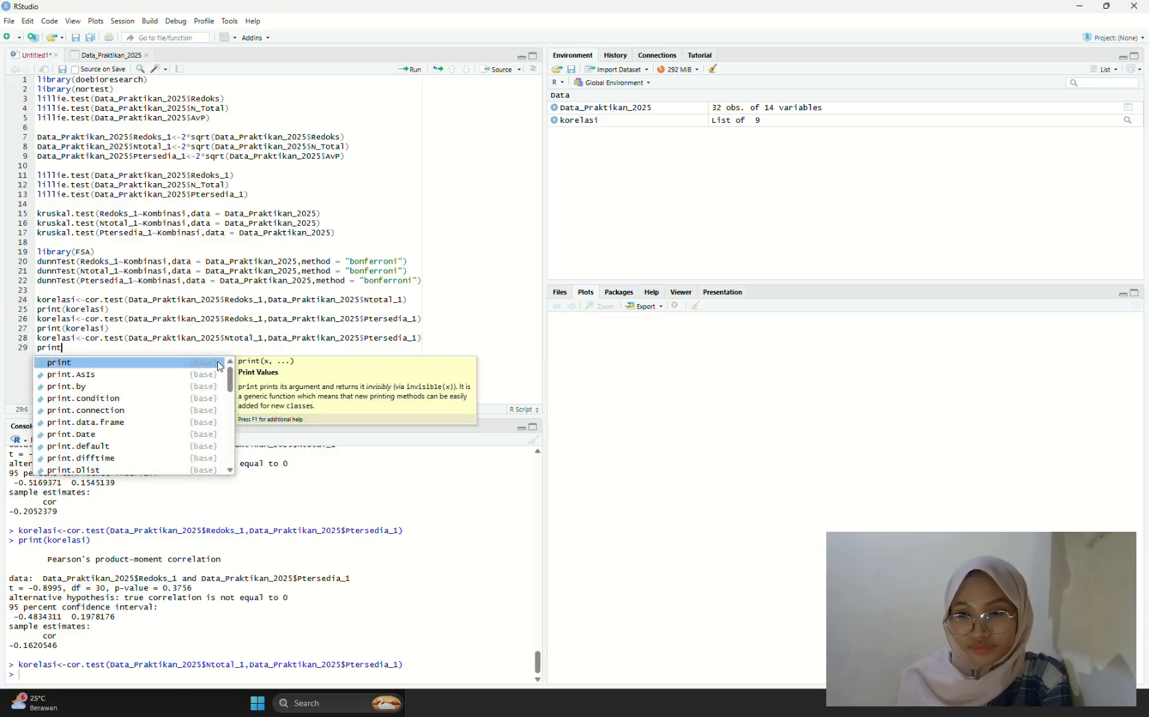
text((korelasi)
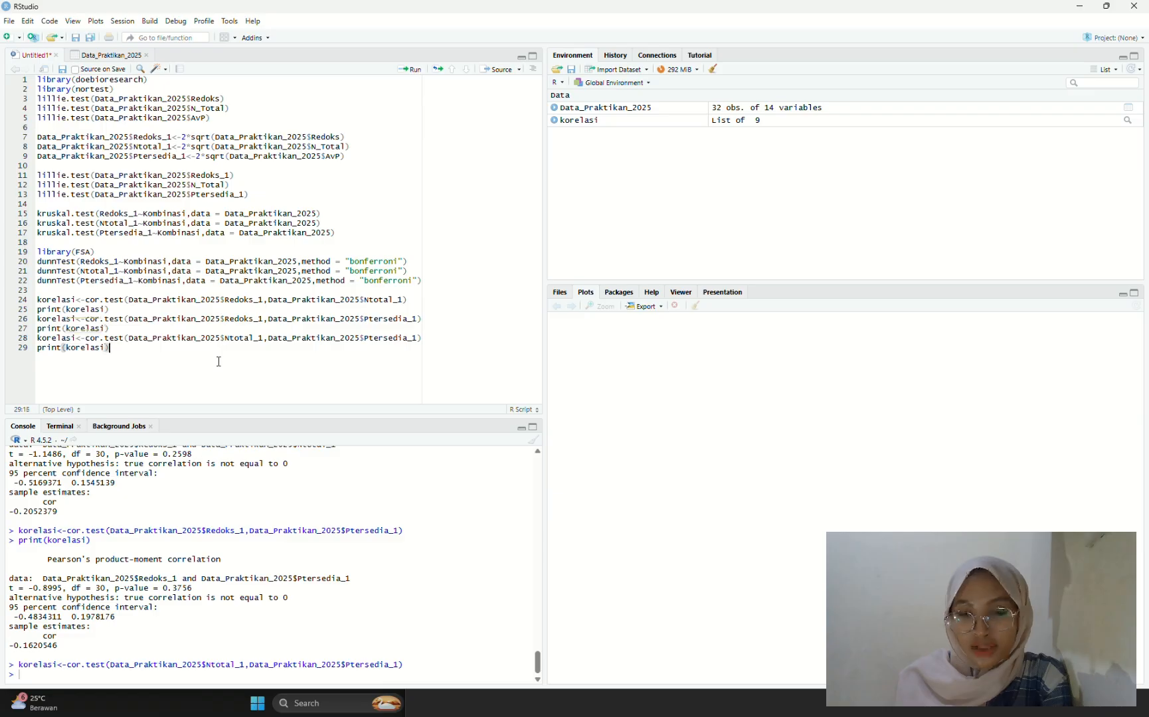
click(421, 72)
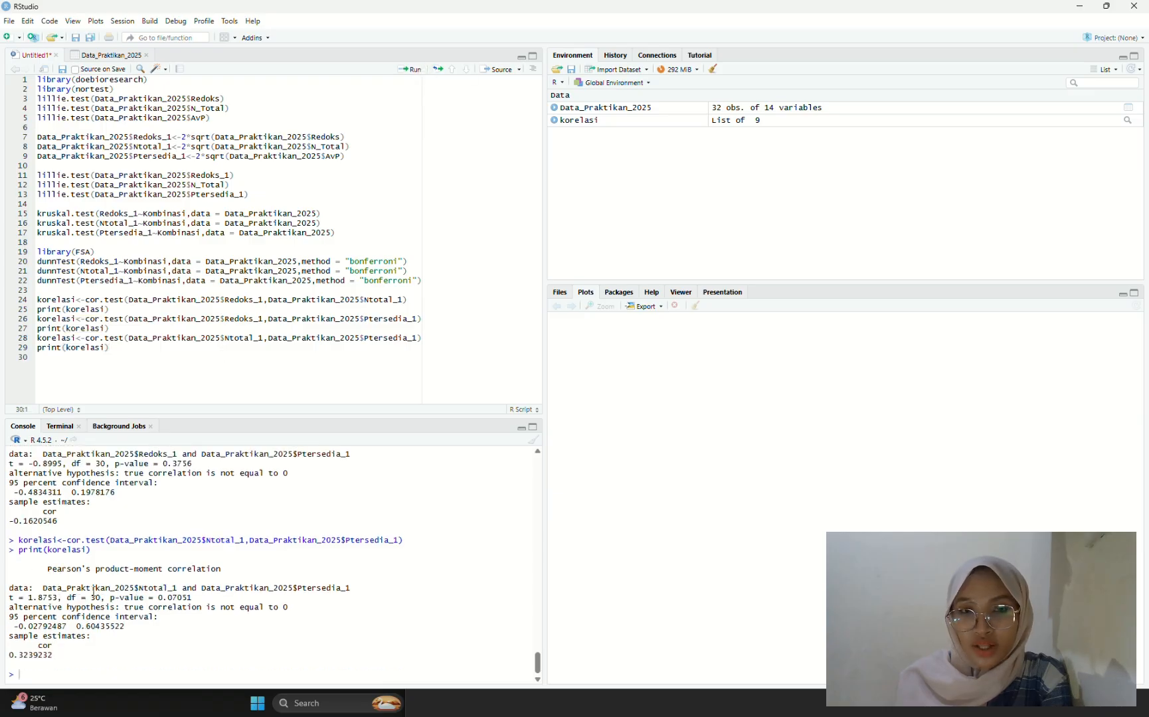
Step: Examine the cor estimates of the three Pearson correlation tests in the console output
scroll(118, 519, up, 3)
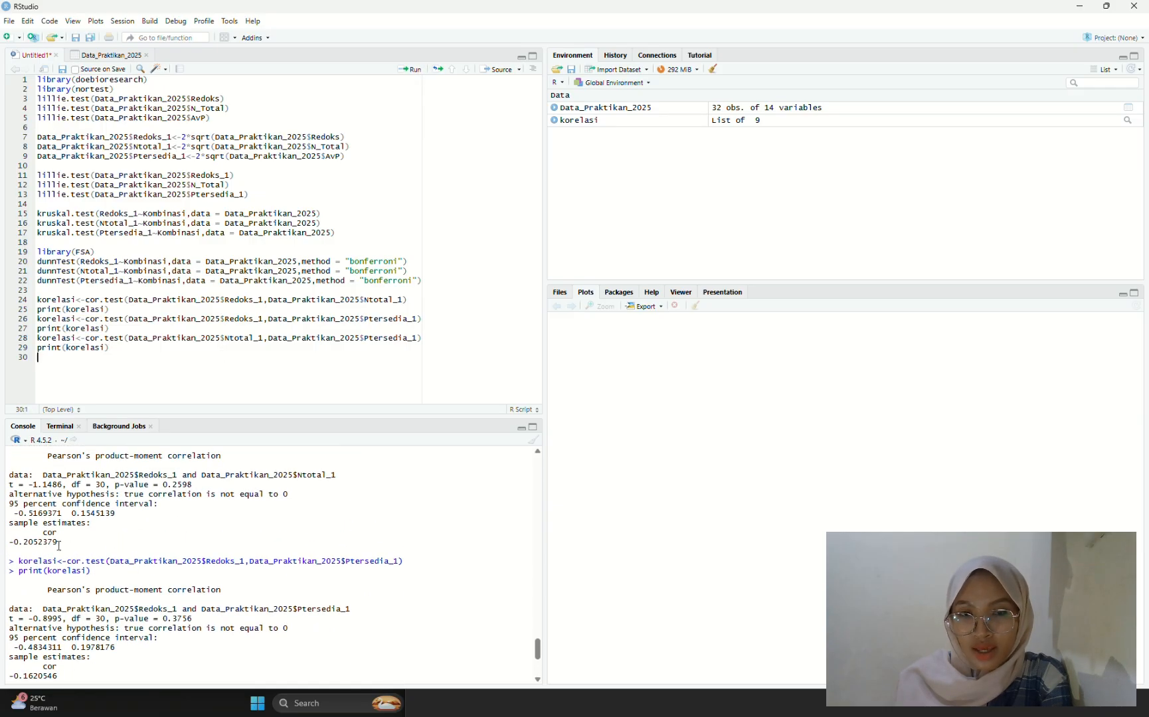
drag(58, 543, 8, 542)
scroll(8, 542, down, 3)
drag(61, 599, 8, 597)
scroll(94, 626, down, 3)
drag(58, 656, 8, 655)
click(80, 618)
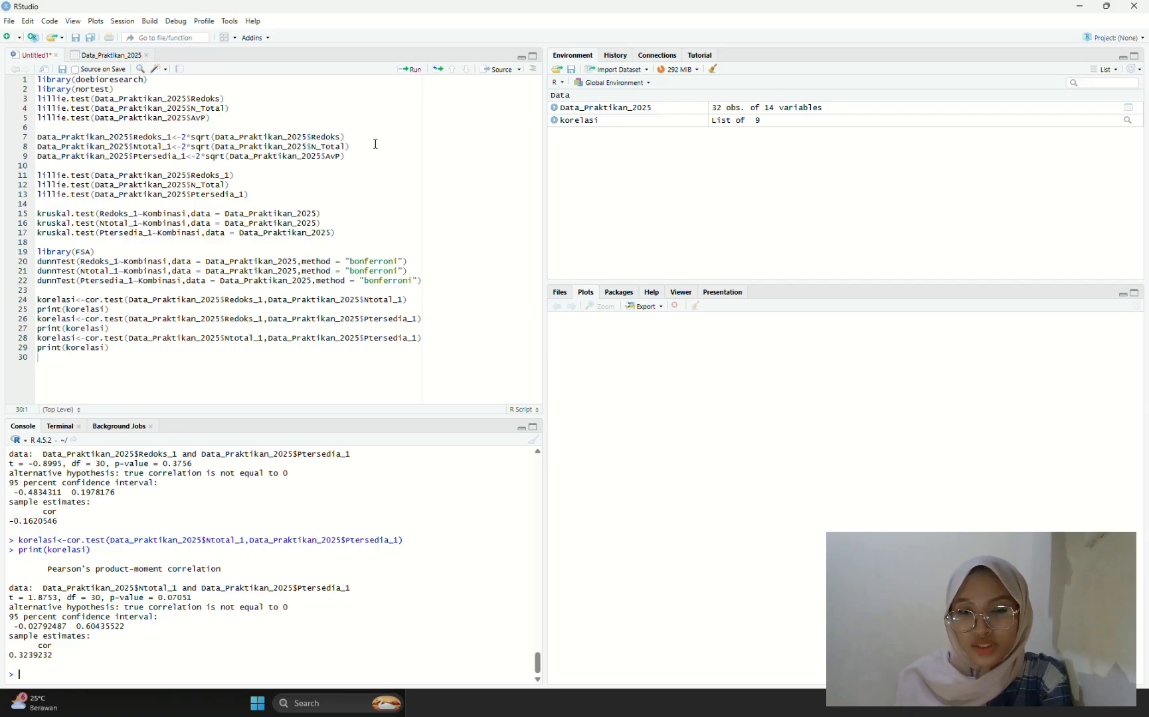
Step: Install the ggpp package from the CRAN repository with its dependencies
click(510, 22)
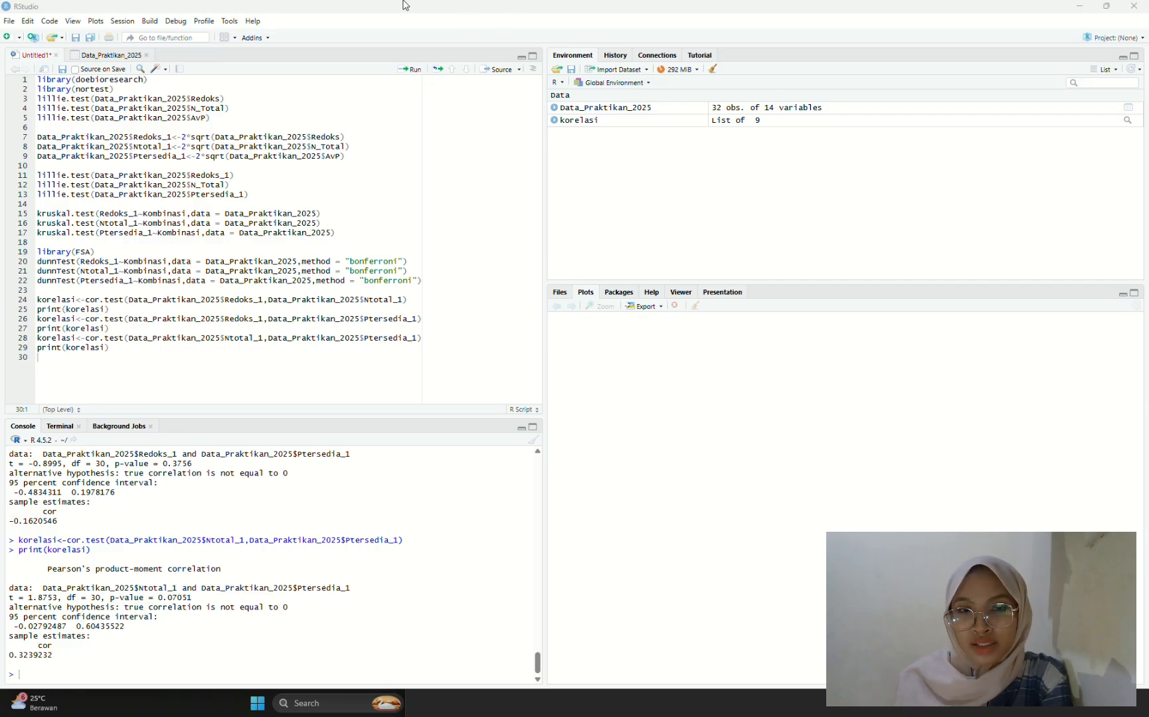
click(232, 24)
click(243, 45)
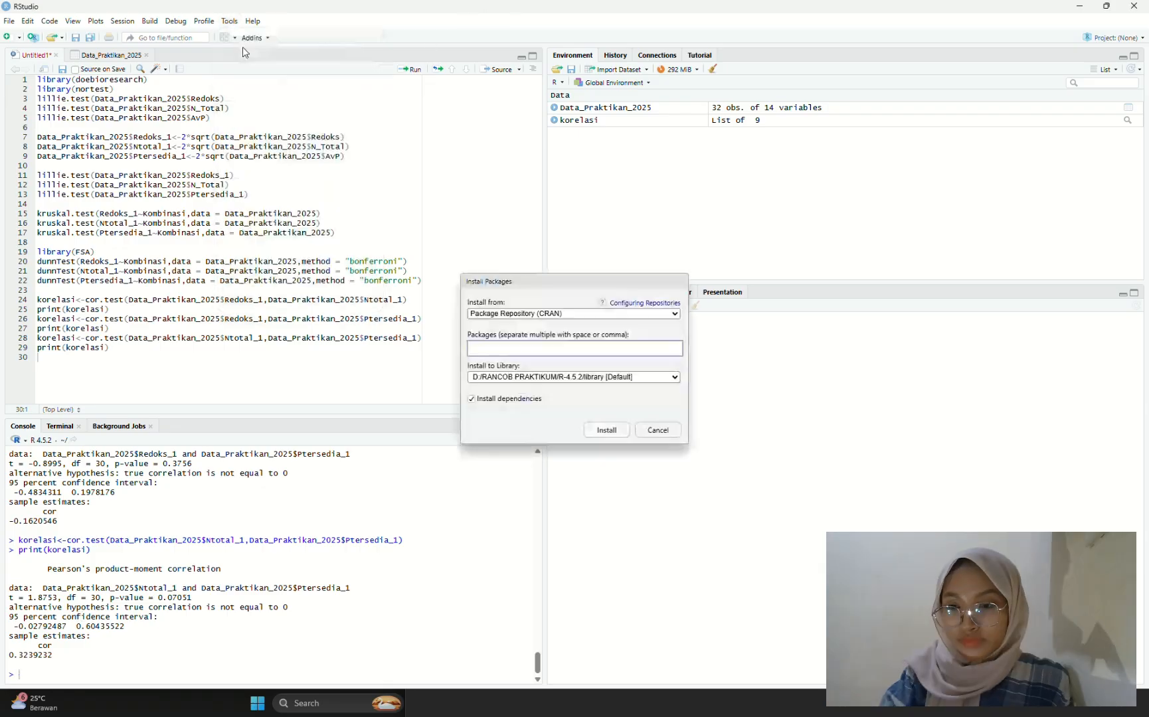
text(ggp)
key(BackSpace)
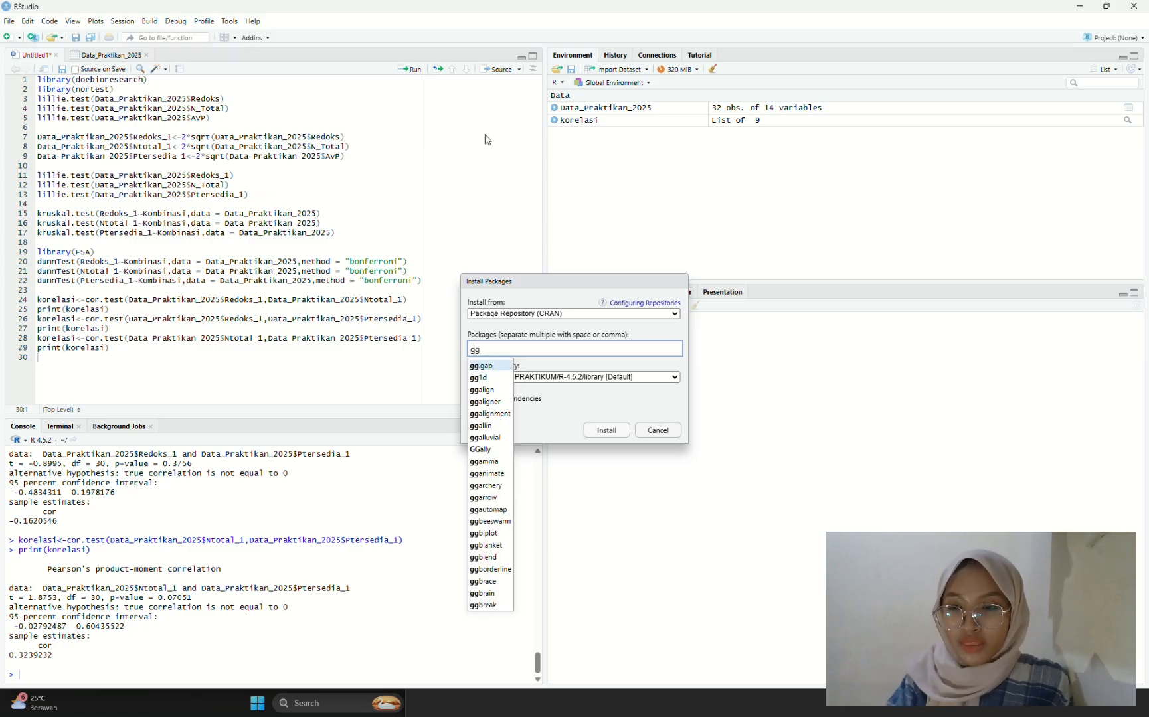
text(pp)
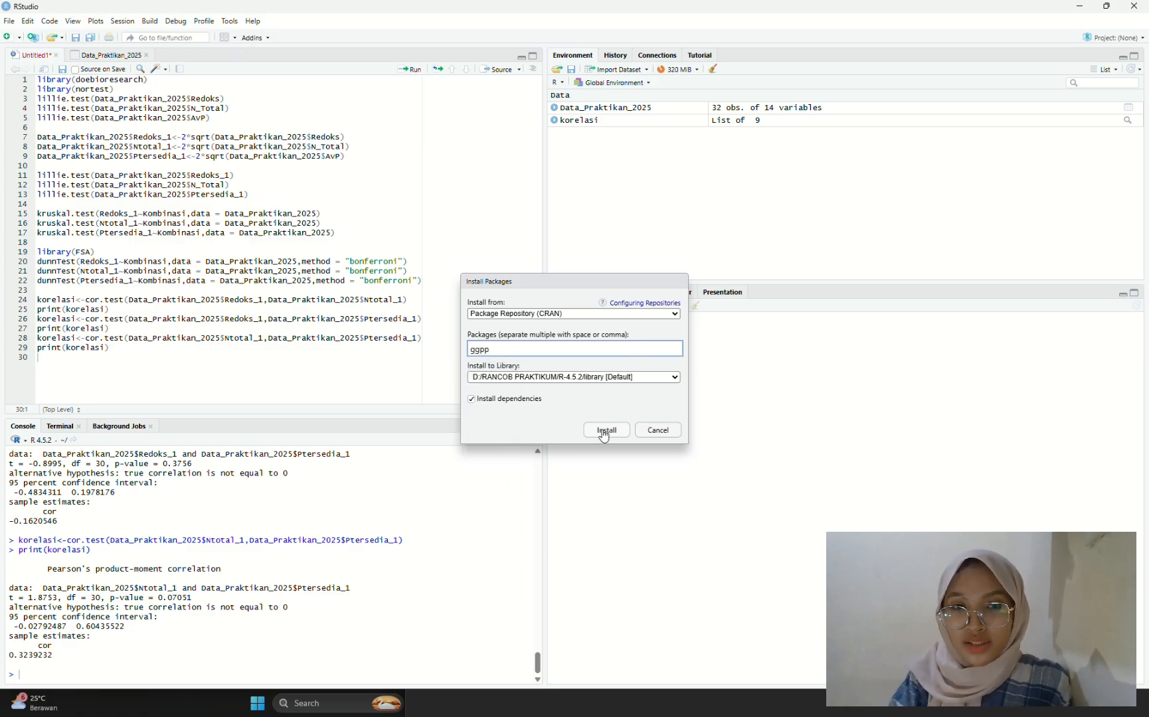
click(606, 431)
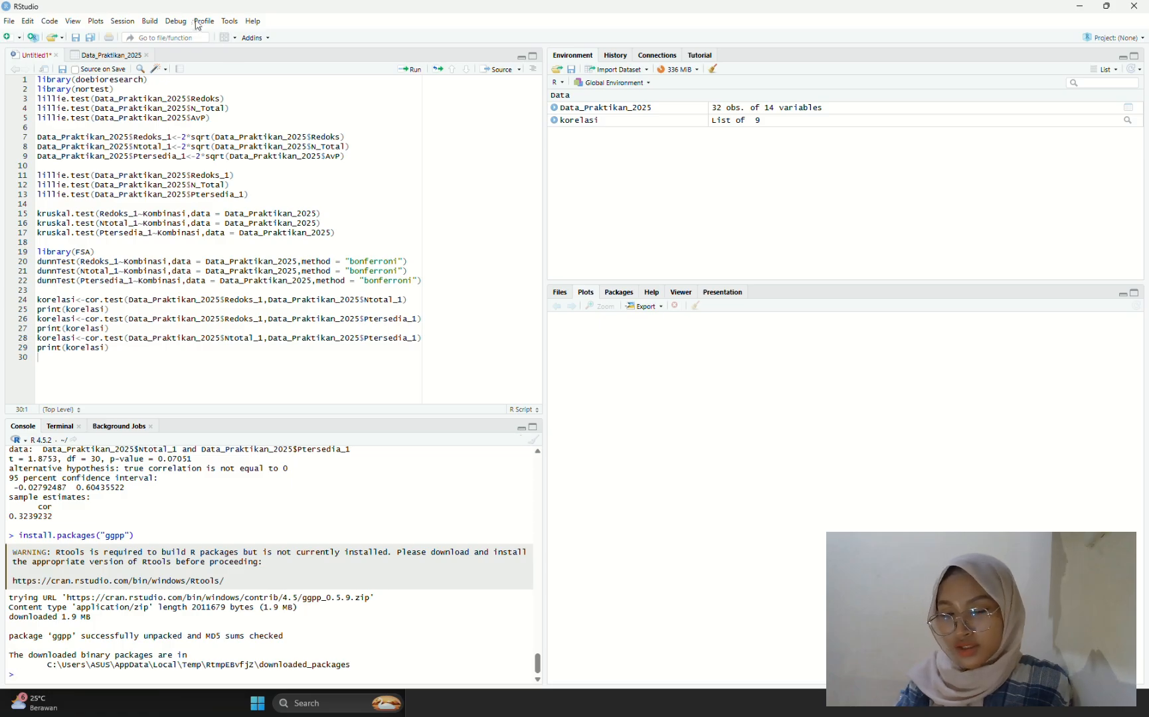
Step: Install the ggpmisc package from CRAN and load the ggplot2, ggpp and ggpmisc libraries on script lines 31 to 33
click(230, 21)
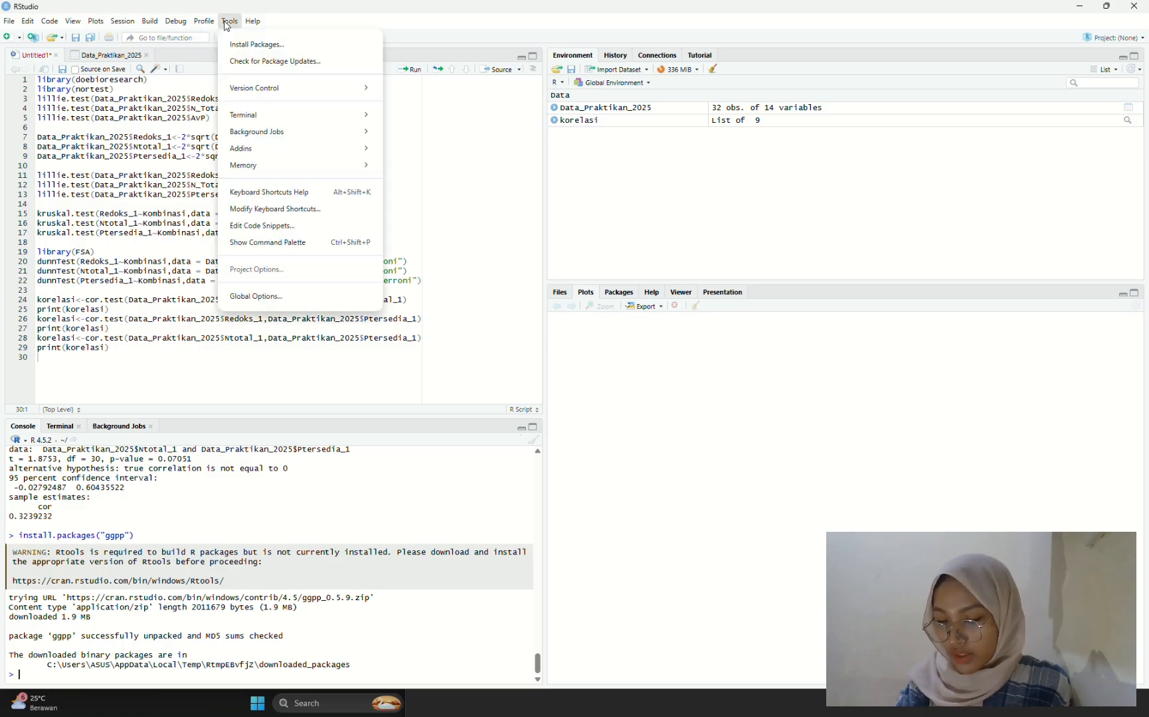
click(274, 45)
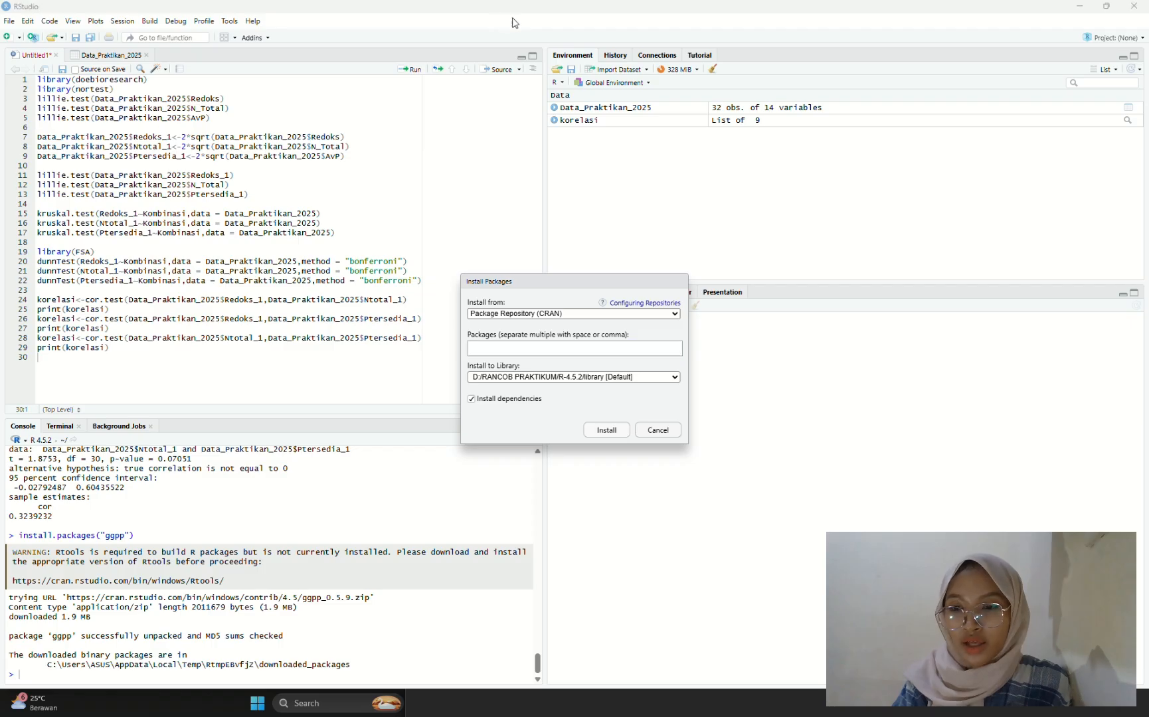
click(520, 355)
text(ggmi)
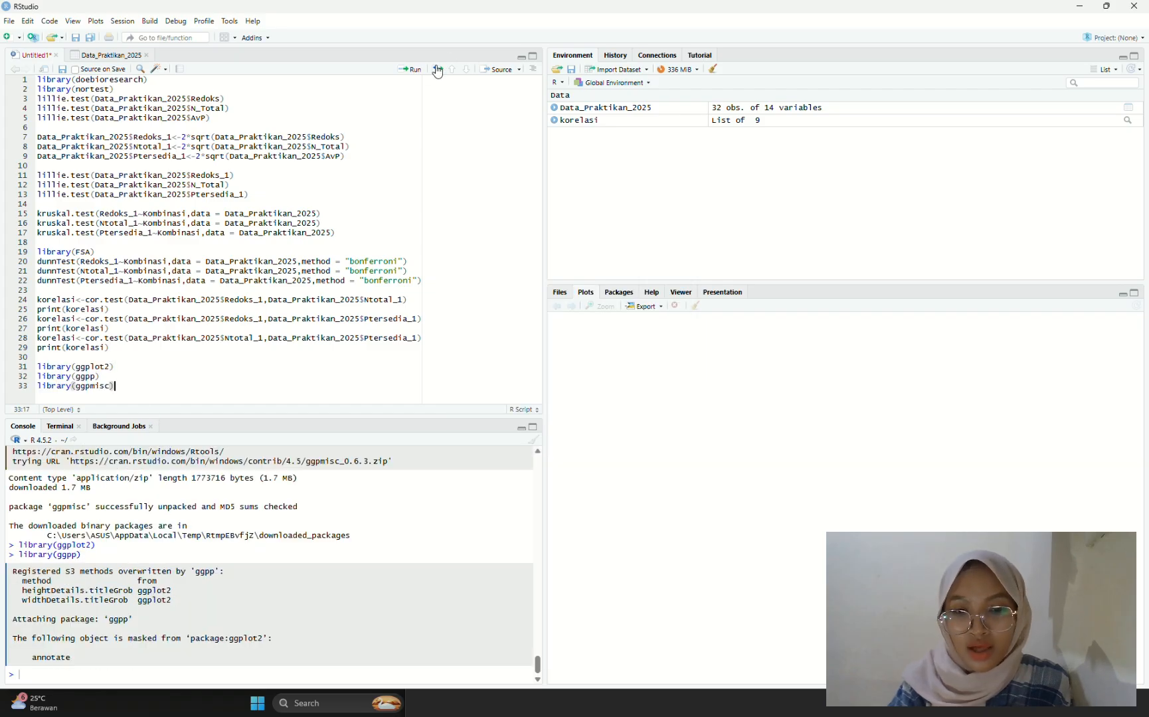
click(417, 71)
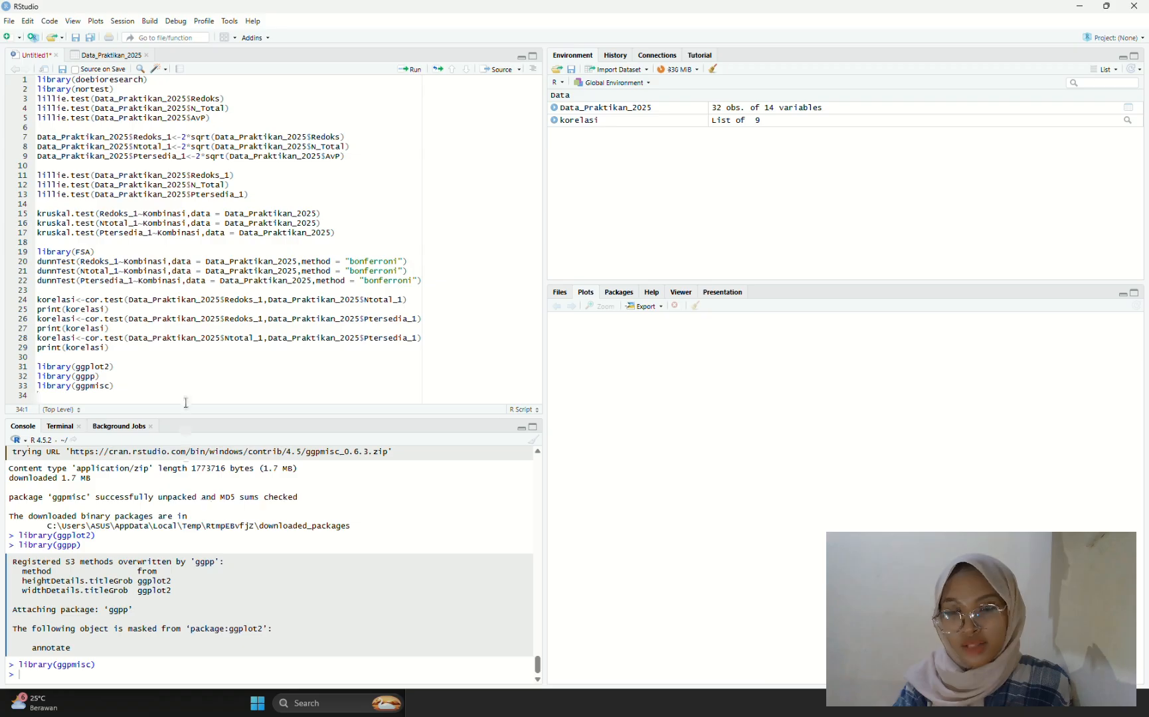
Step: Start a ggplot call on line 34 with Data_Praktikan_2025 as the data and an empty aes() mapping
text(ggplot)
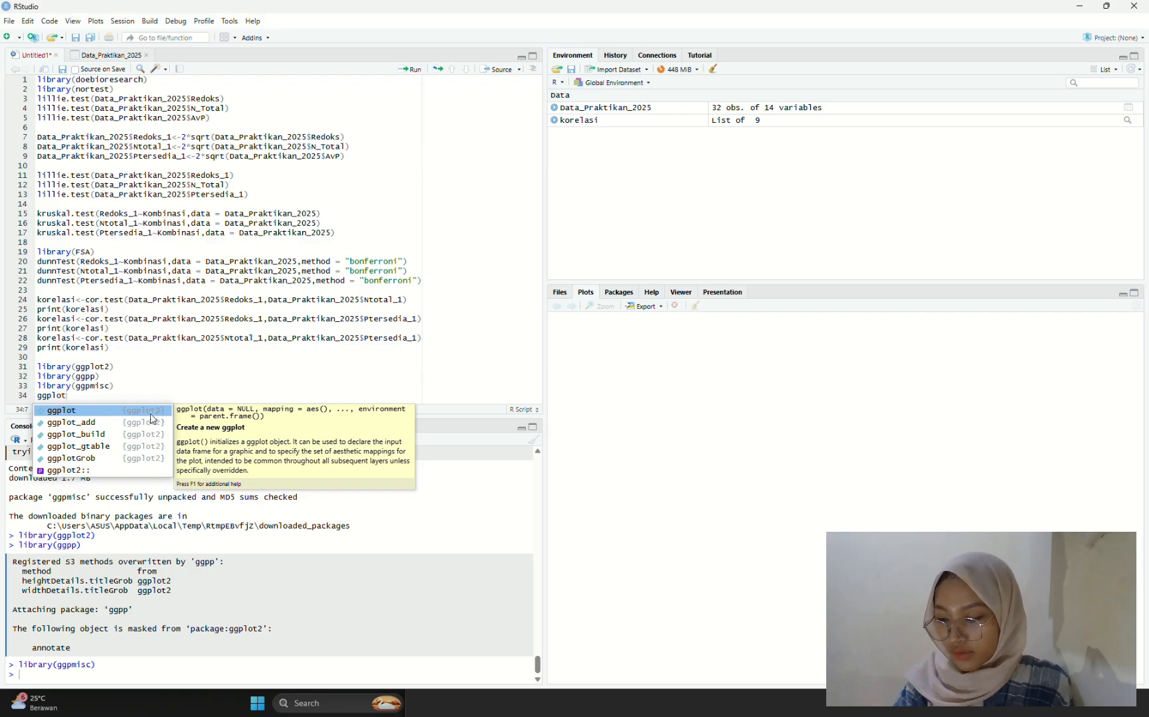
key(Return)
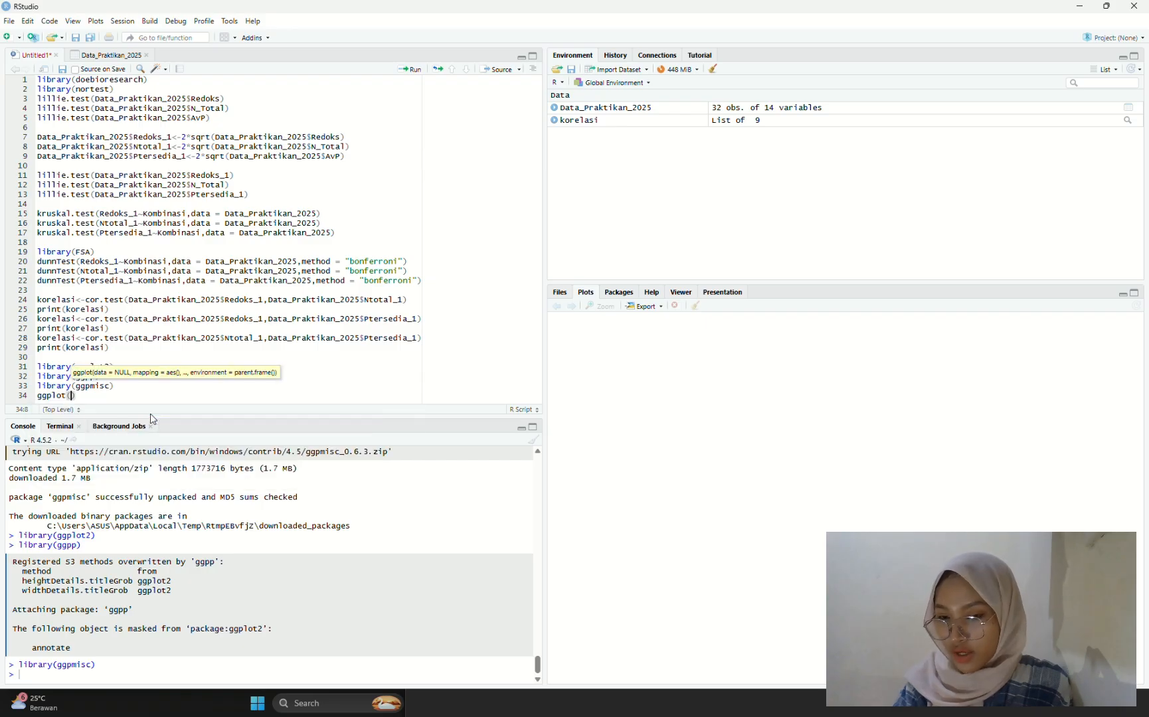
text(data)
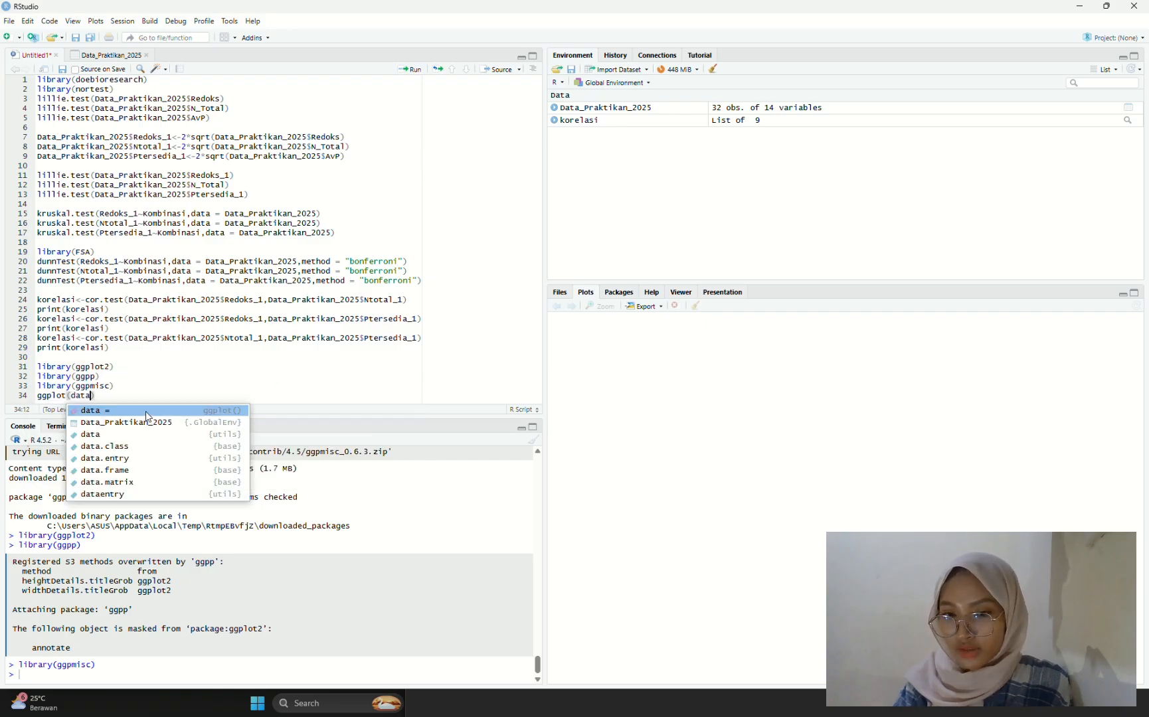
click(126, 426)
text(,)
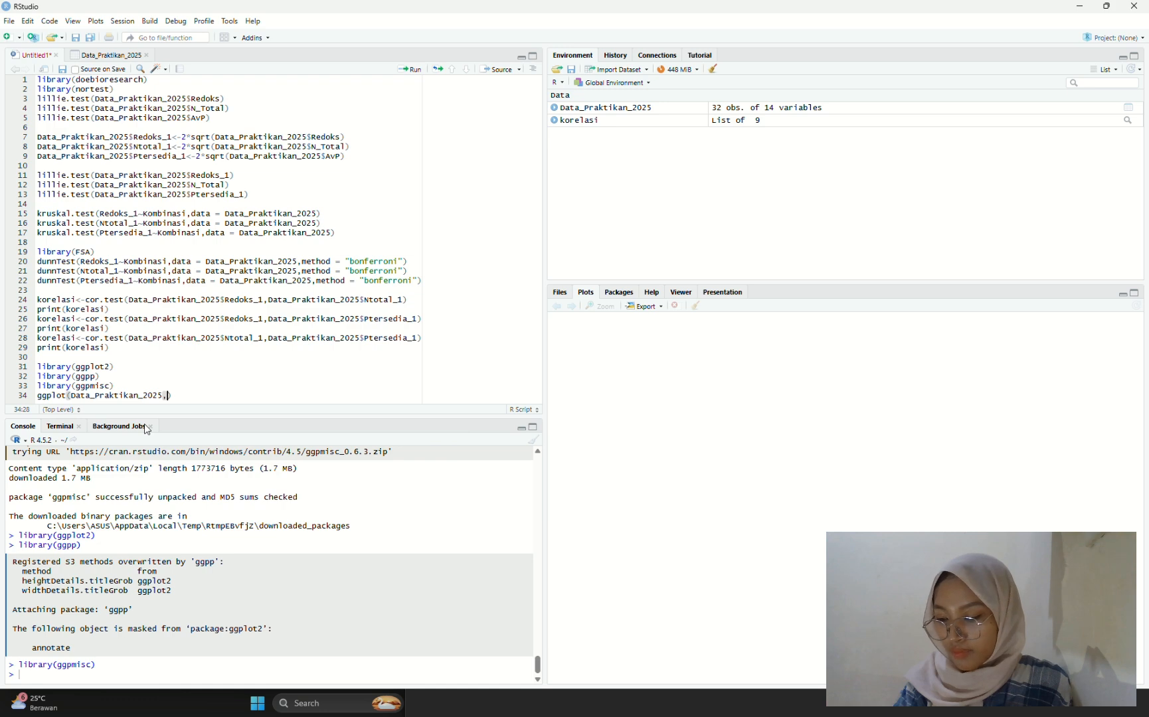
text(aes)
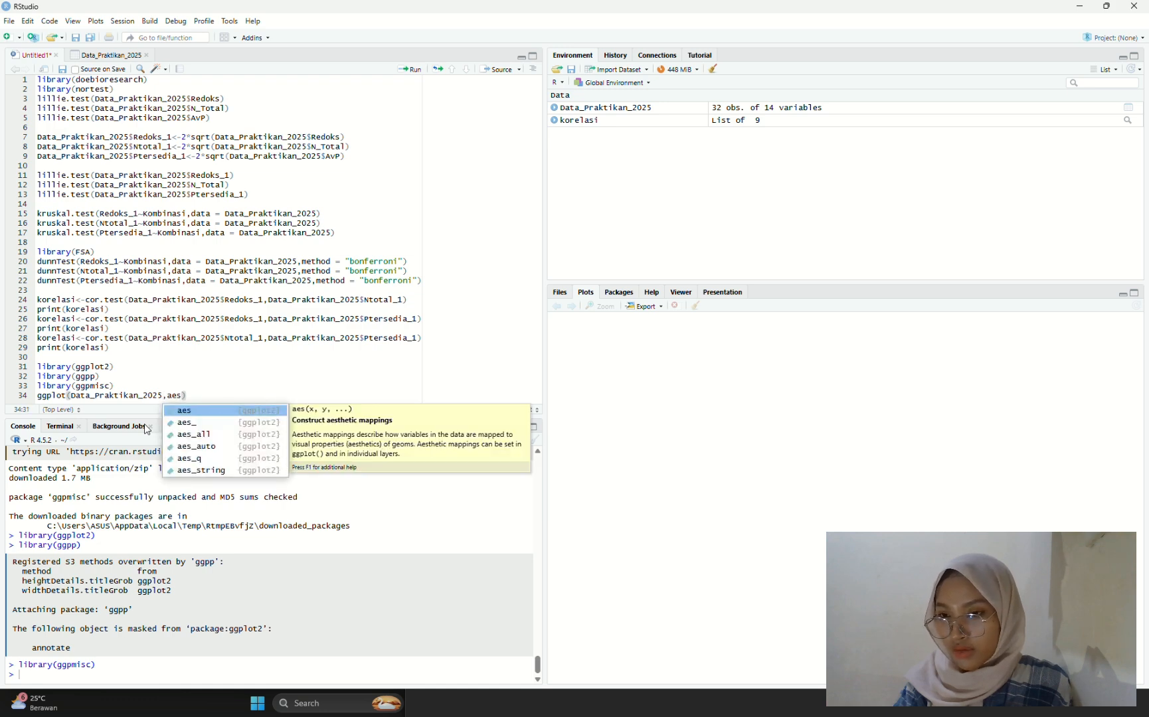
click(190, 412)
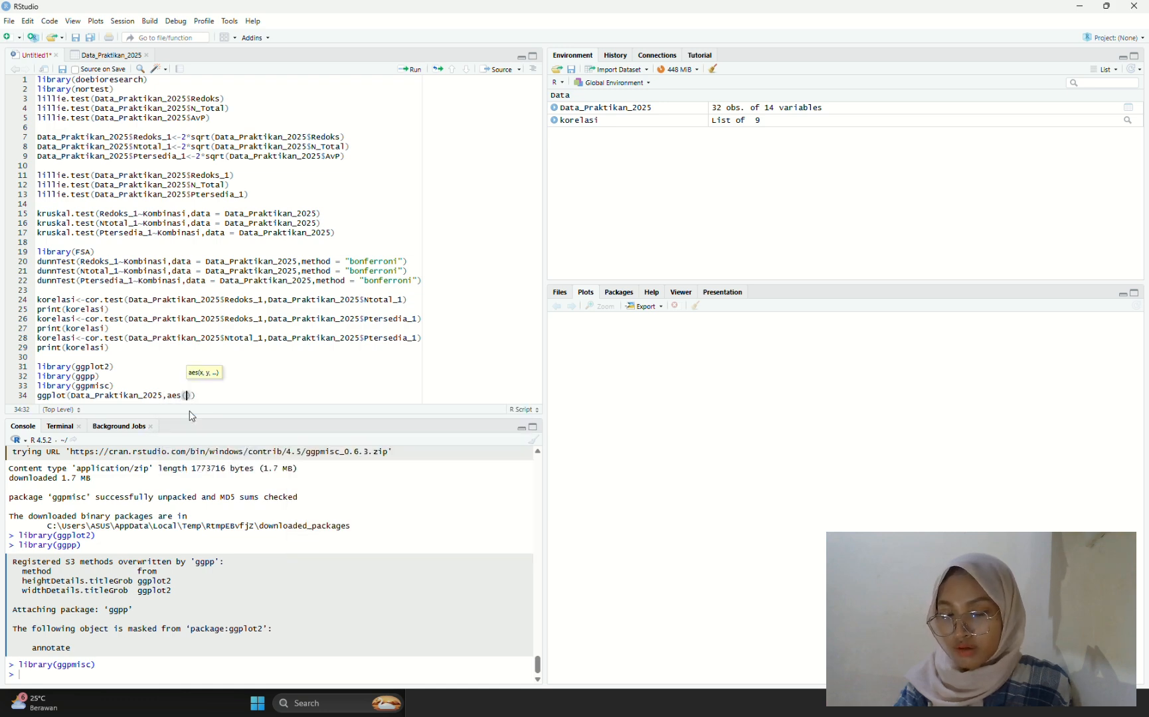
Step: Map x to Data_Praktikan_2025$Redoks_1 inside the aes() of the ggplot call on line 34
text(x)
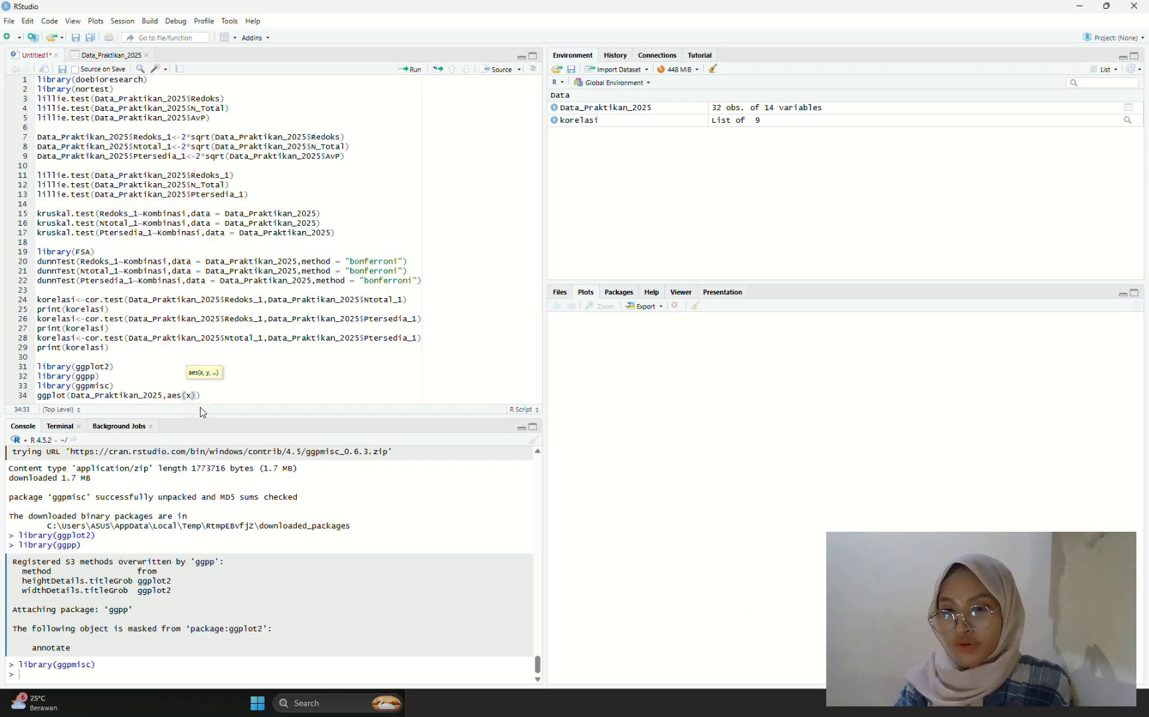
text(=)
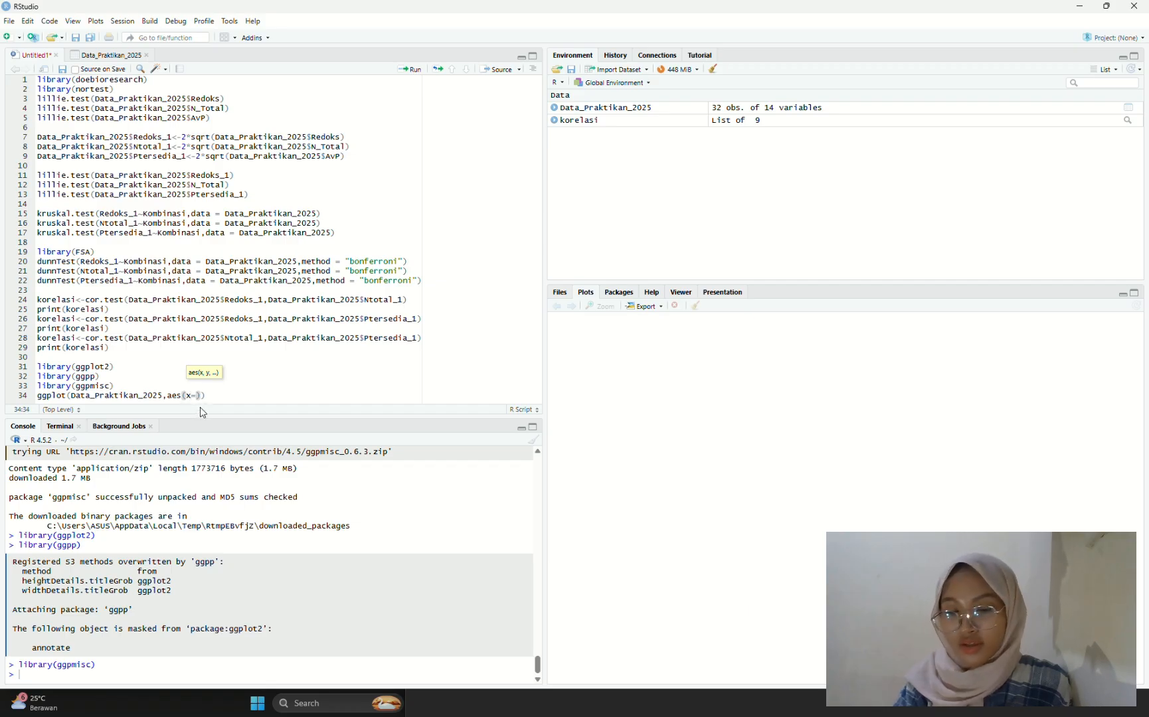
text(data)
click(205, 411)
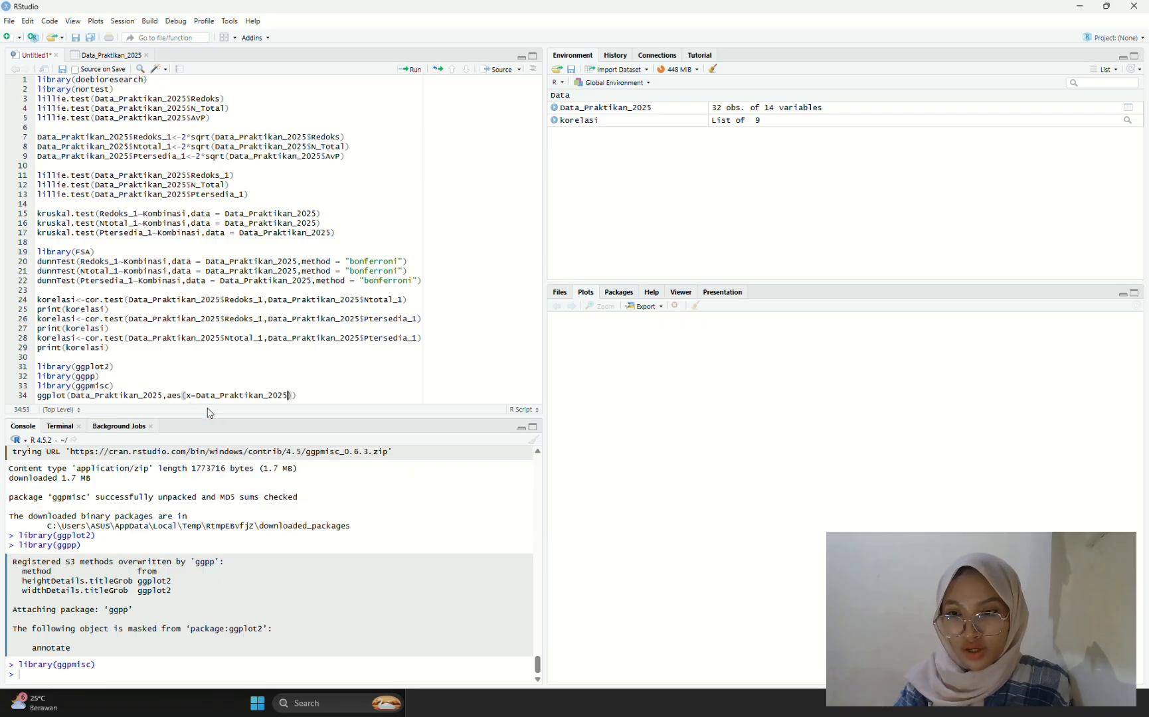
text($Red)
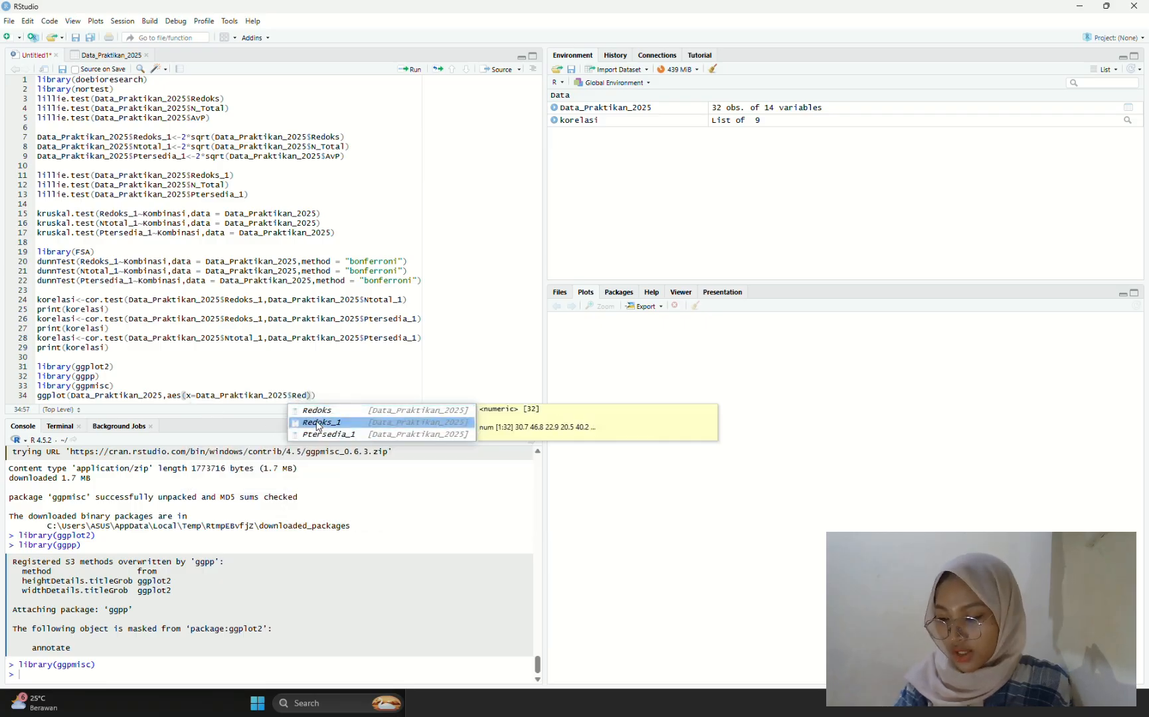
click(318, 426)
Step: Map y to Data_Praktikan_2025$Ntotal_1 inside the aes() of the ggplot call on line 34
text(,y)
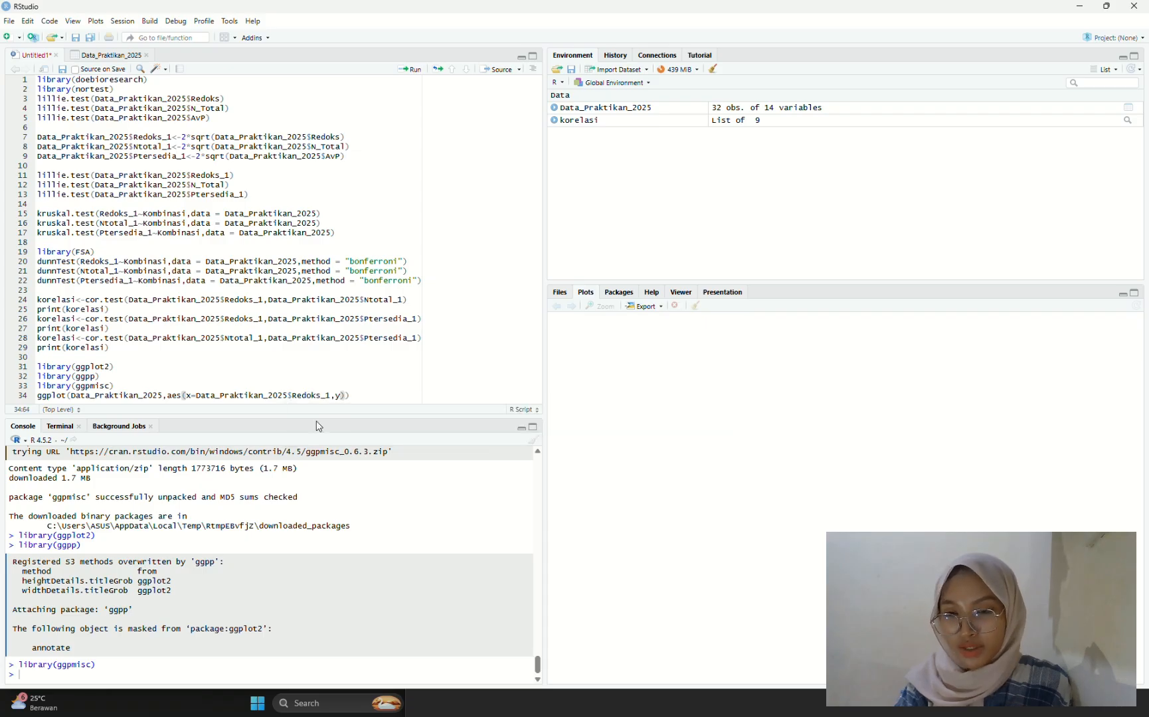
text(=data)
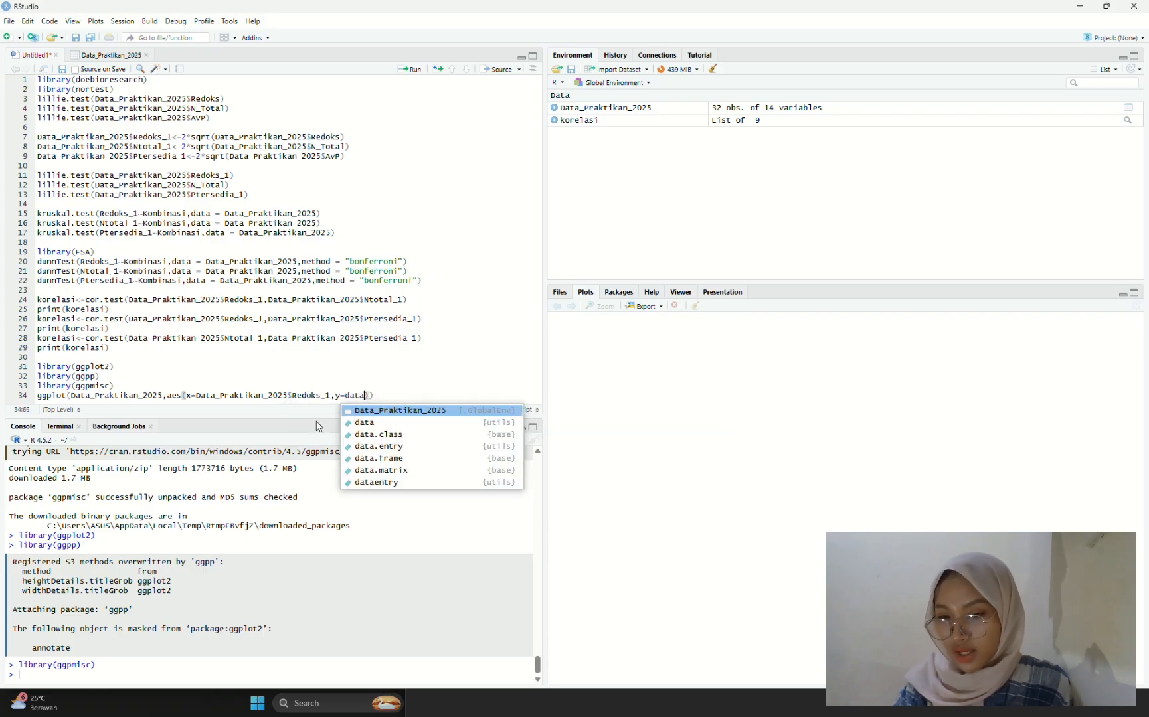
click(380, 412)
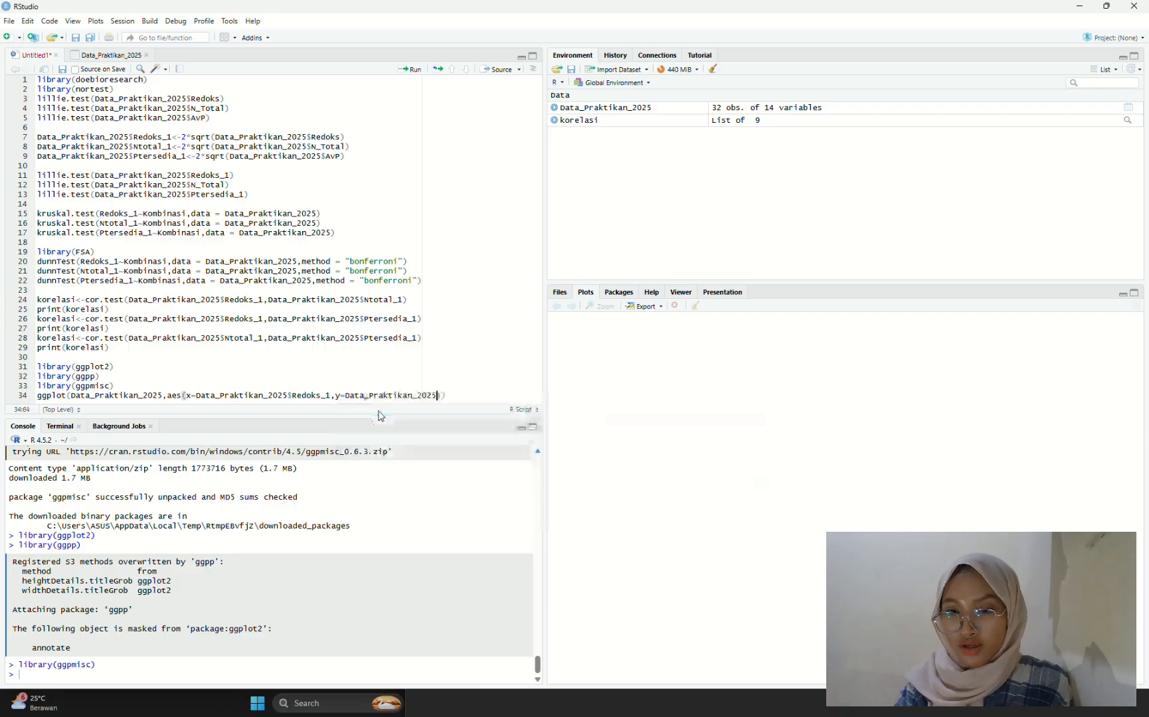
text($Nt)
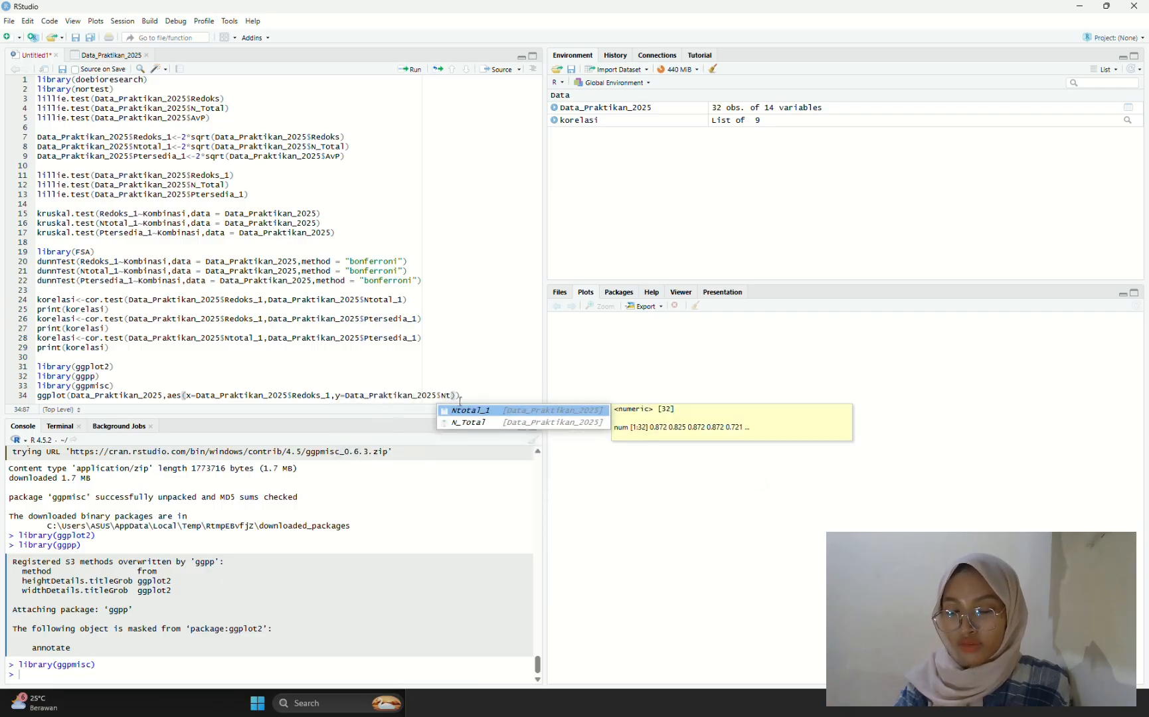
click(460, 410)
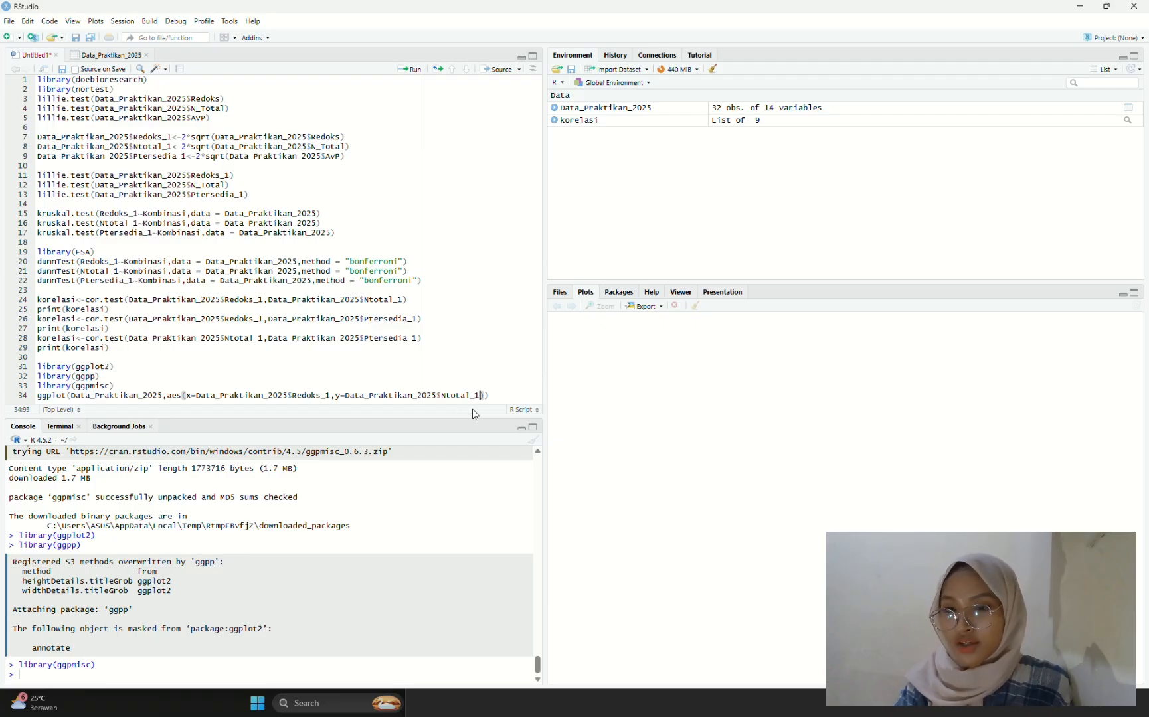
Step: Append the practical guide's geom_point, lm geom_smooth, theme_classic and stat_poly_eq code to the ggplot call with + and run it
text(+)
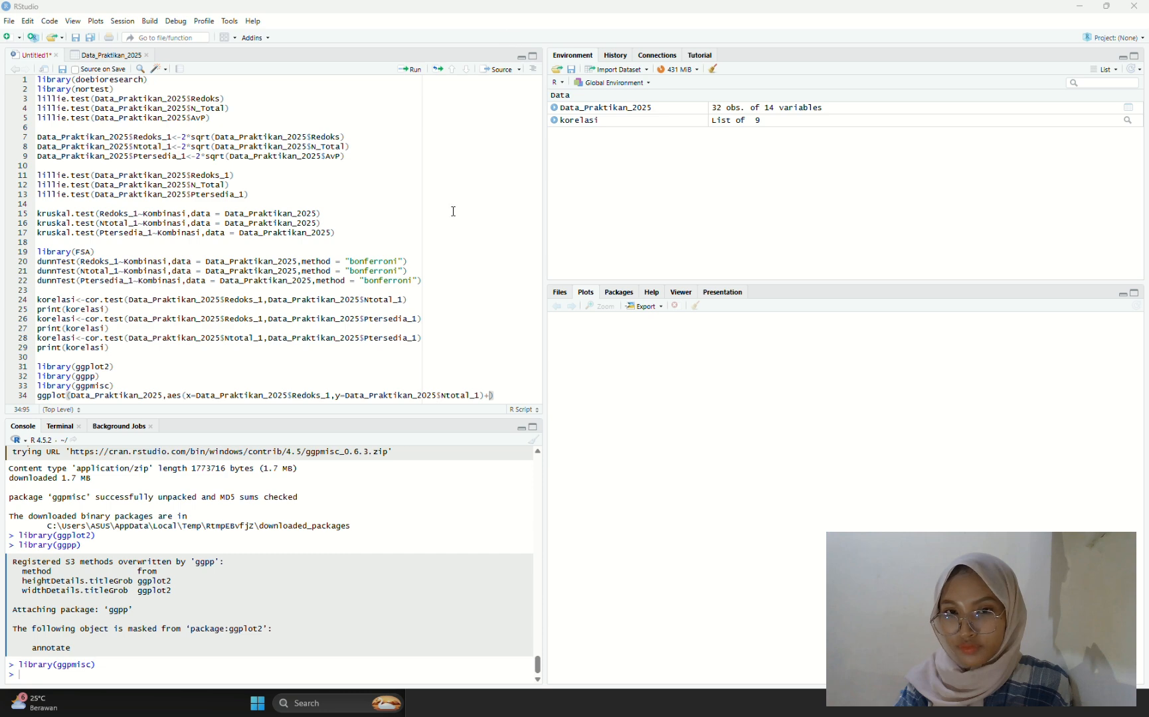
key(super)
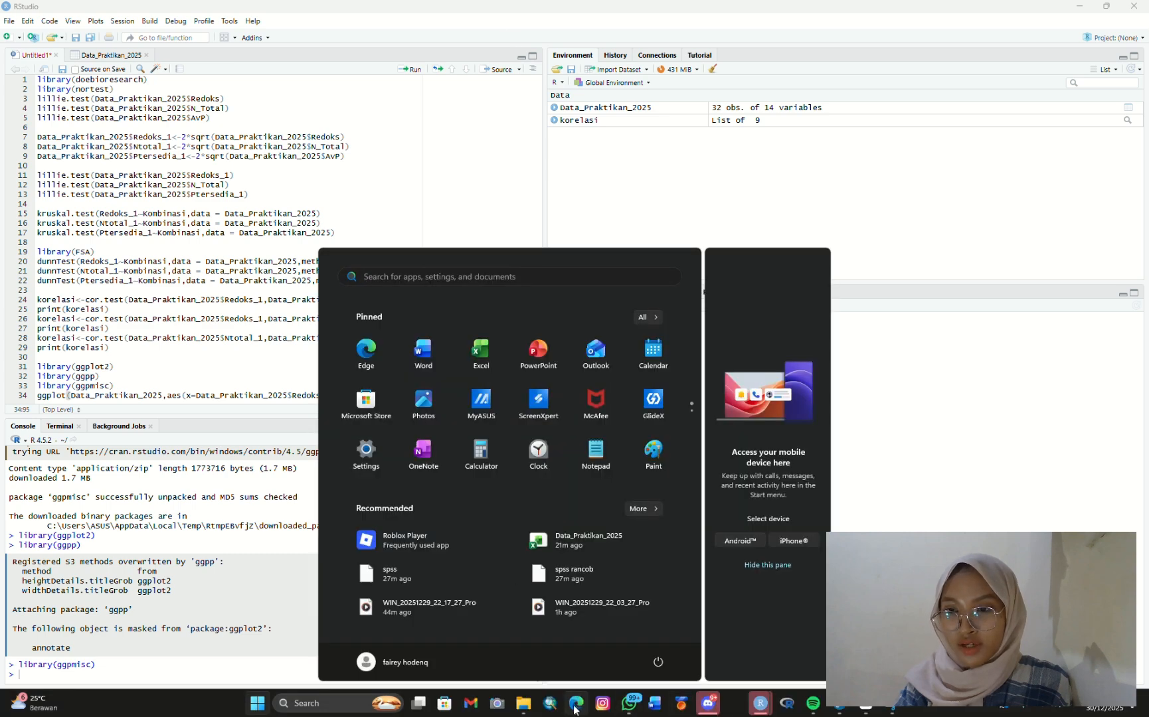
click(576, 708)
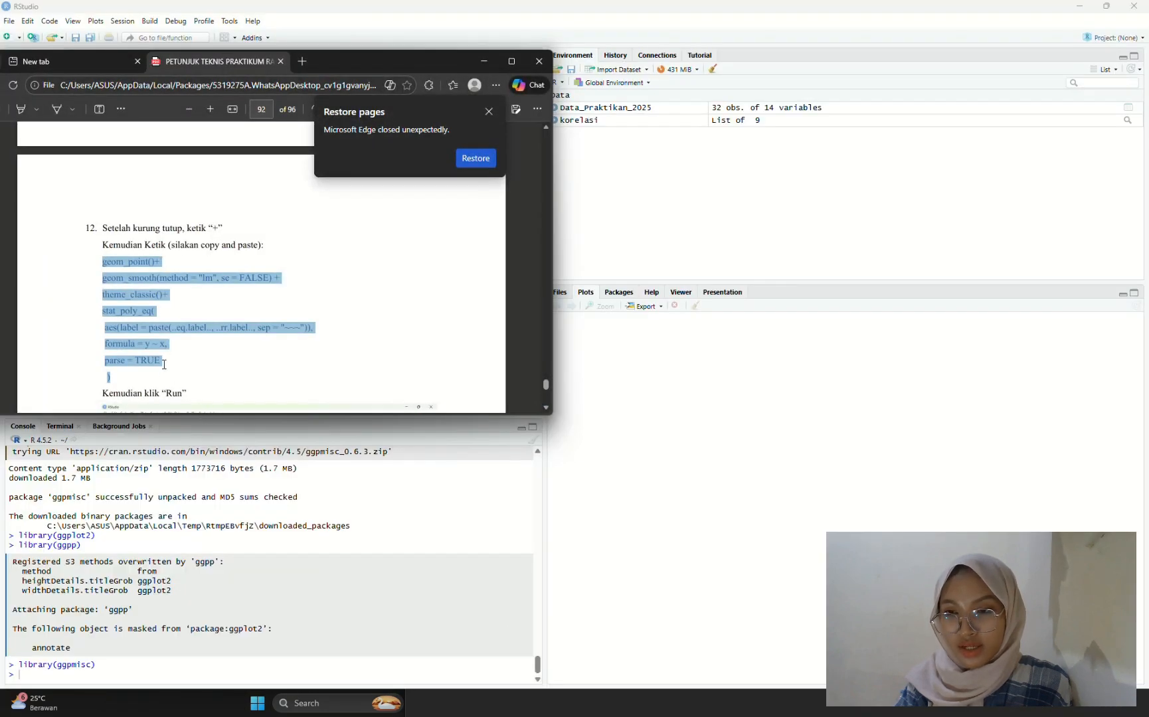
click(596, 449)
text(geom_point()+   geom_smooth(method = "lm", se = FALSE) +   theme_classic()+   stat_poly_eq(     aes(label = paste(..eq.label.., ..rr.label.., sep = "~~~")),     formula = y ~ x,     parse = TRUE   ))
click(412, 73)
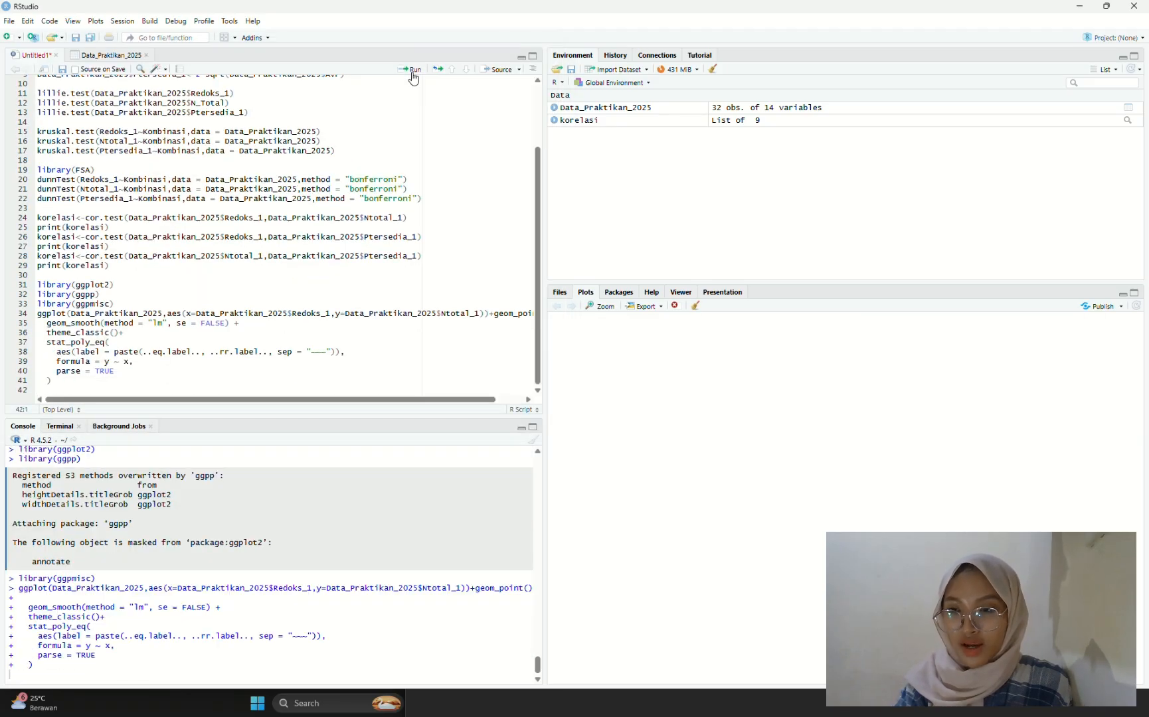
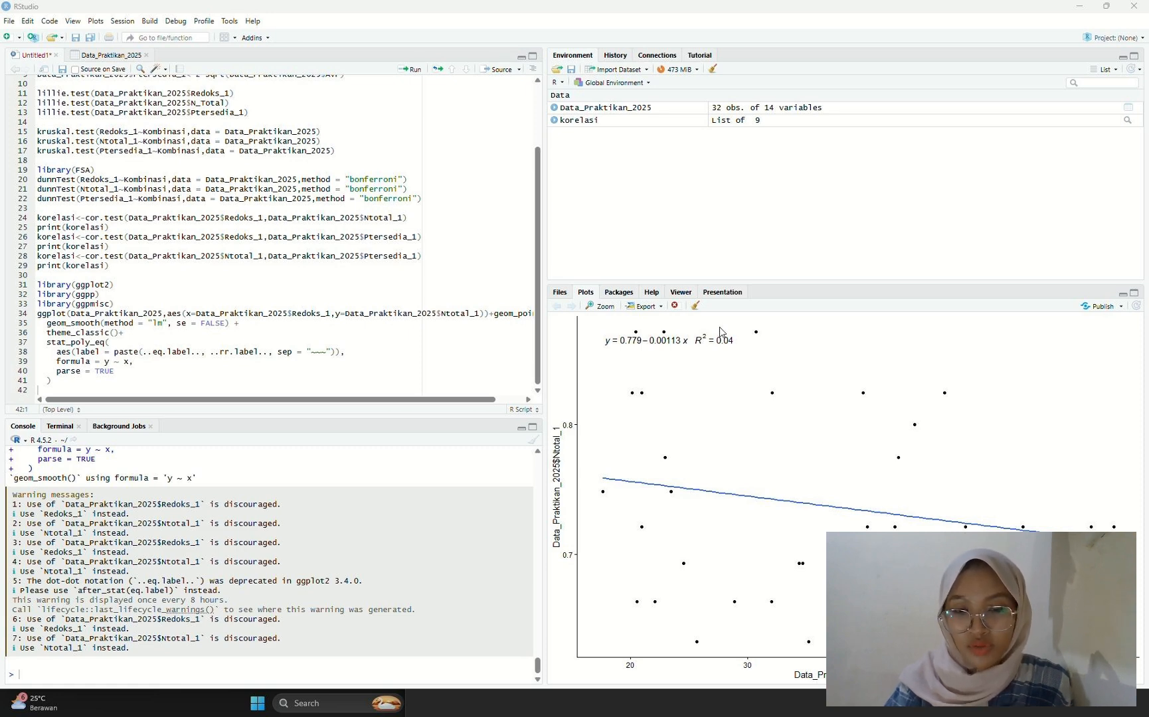
Step: Start a ggplot call on line 42 with Data_Praktikan_2025 as the data and x mapped to Data_Praktikan_2025$Redoks_1 in aes()
text(ggplot(Data_Praktikan_2025,aes(x=Data_Praktikan_2025$red)
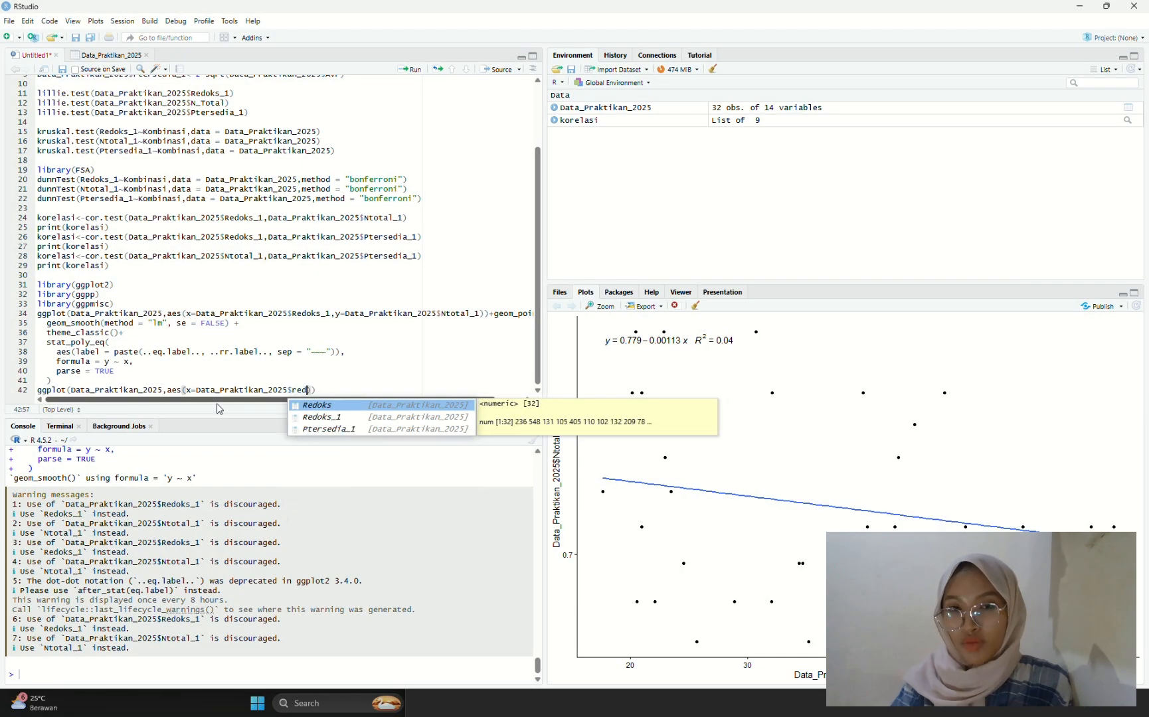
click(355, 410)
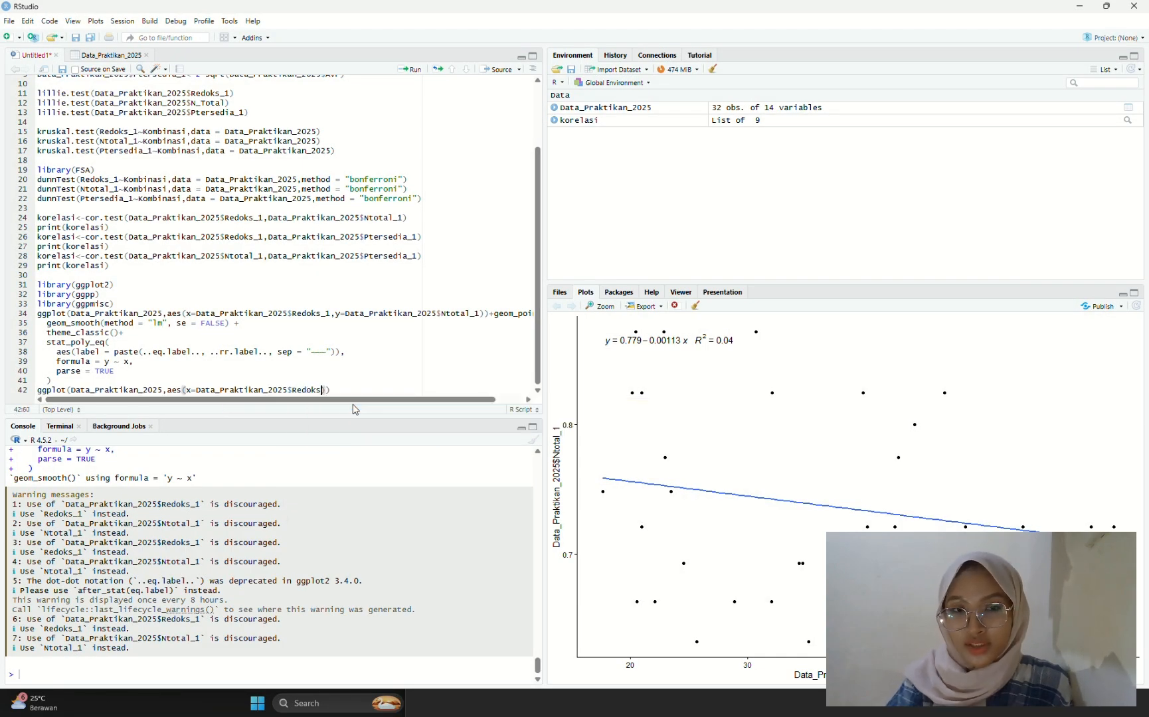
key(BackSpace)
key(BackSpace)
key(BackSpace)
key(BackSpace)
key(BackSpace)
key(BackSpace)
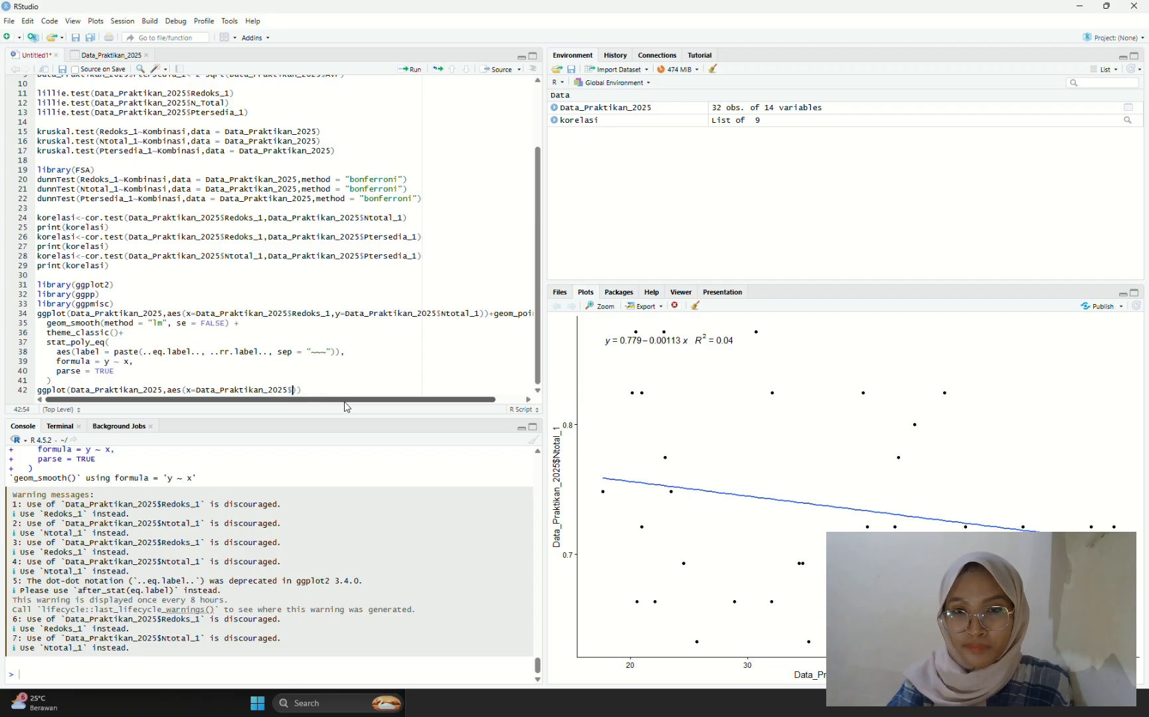
text(red)
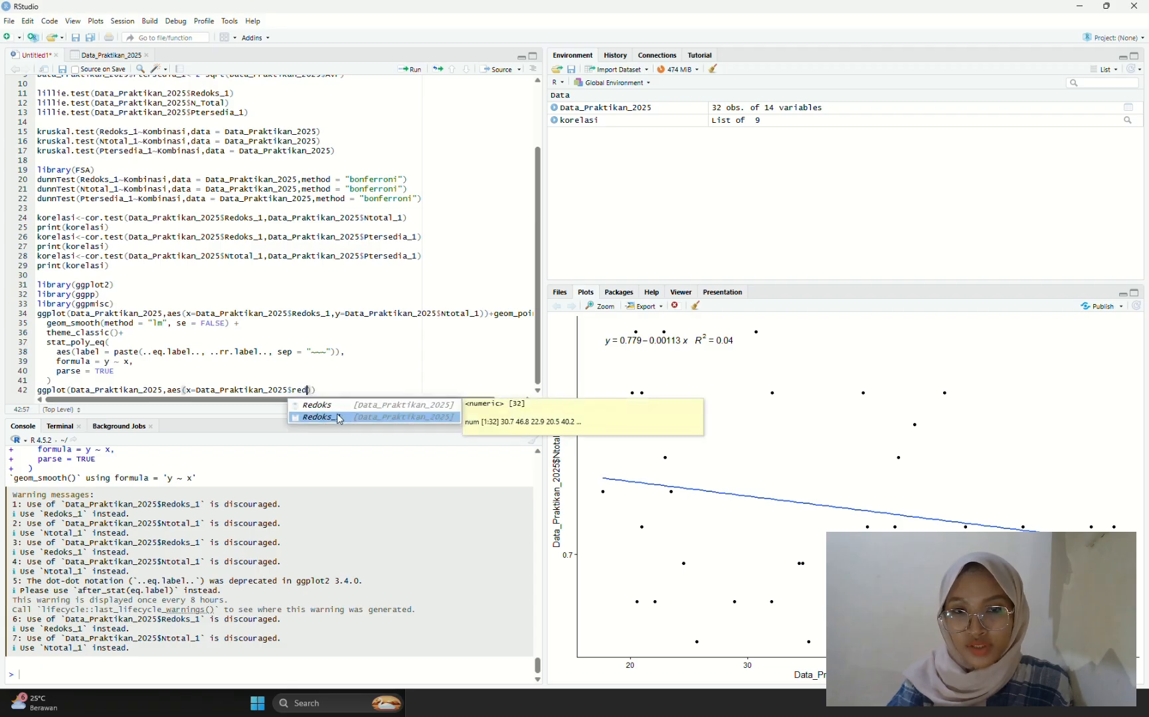
click(339, 417)
text(,)
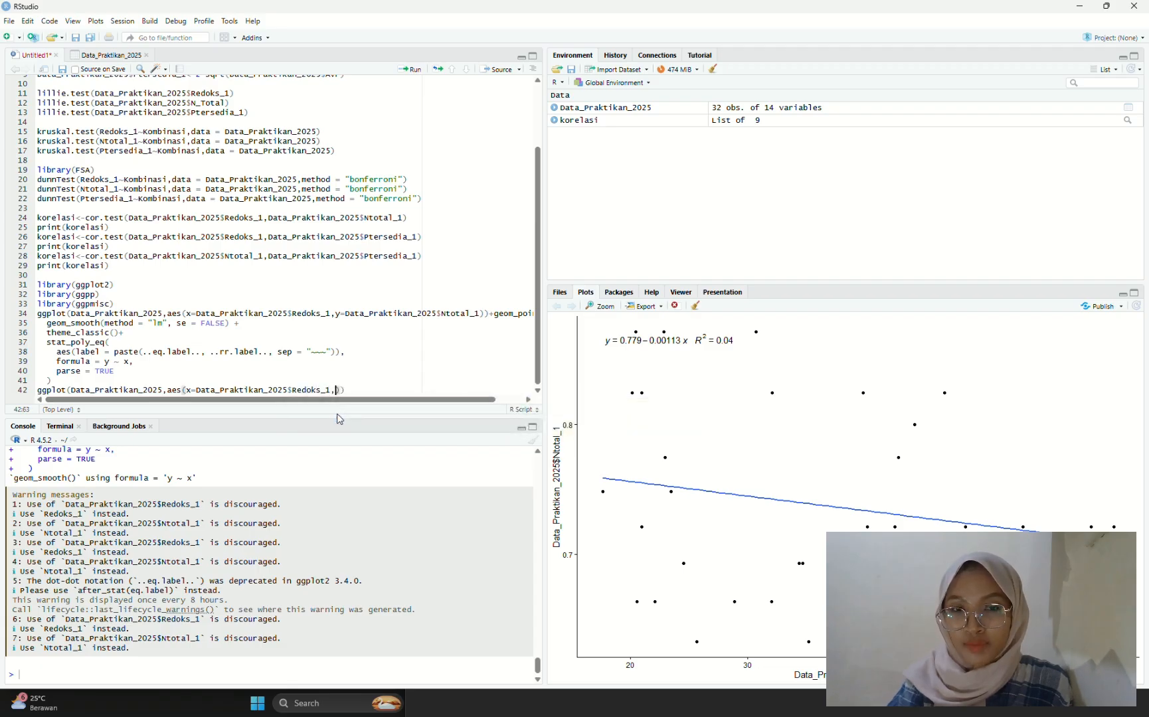
Step: Map y to Data_Praktikan_2025$Ptersedia_1 inside the aes() of the ggplot call on line 42
text(y=data)
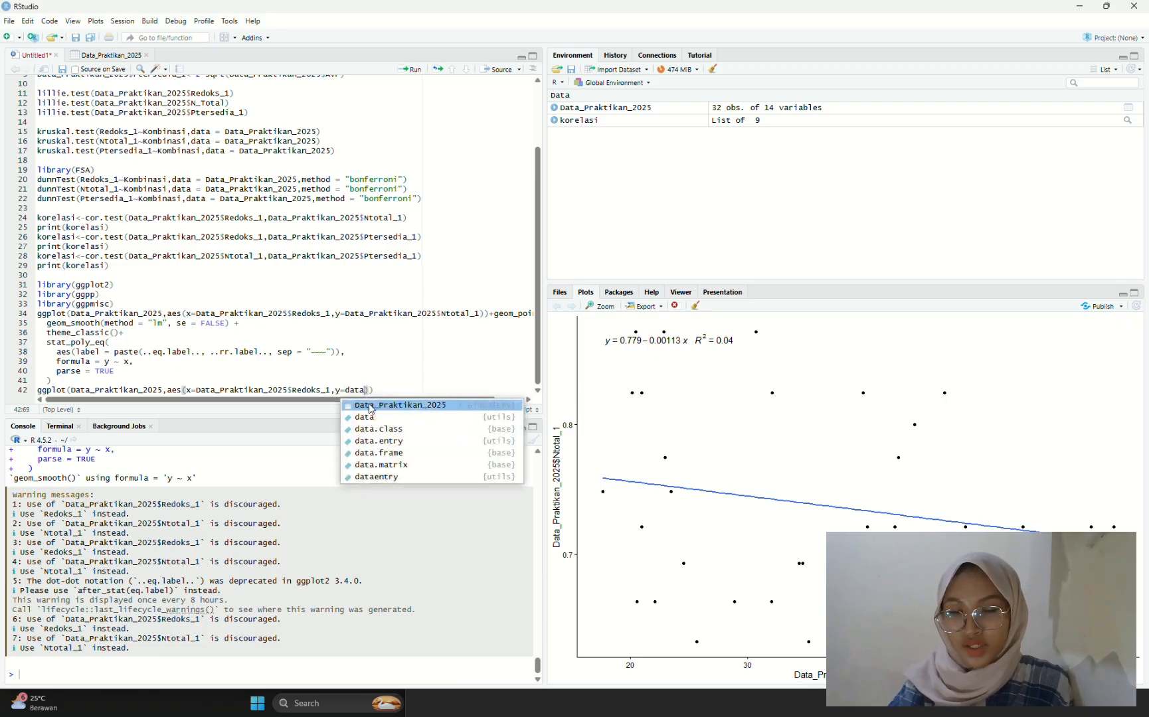
click(368, 406)
text($pter)
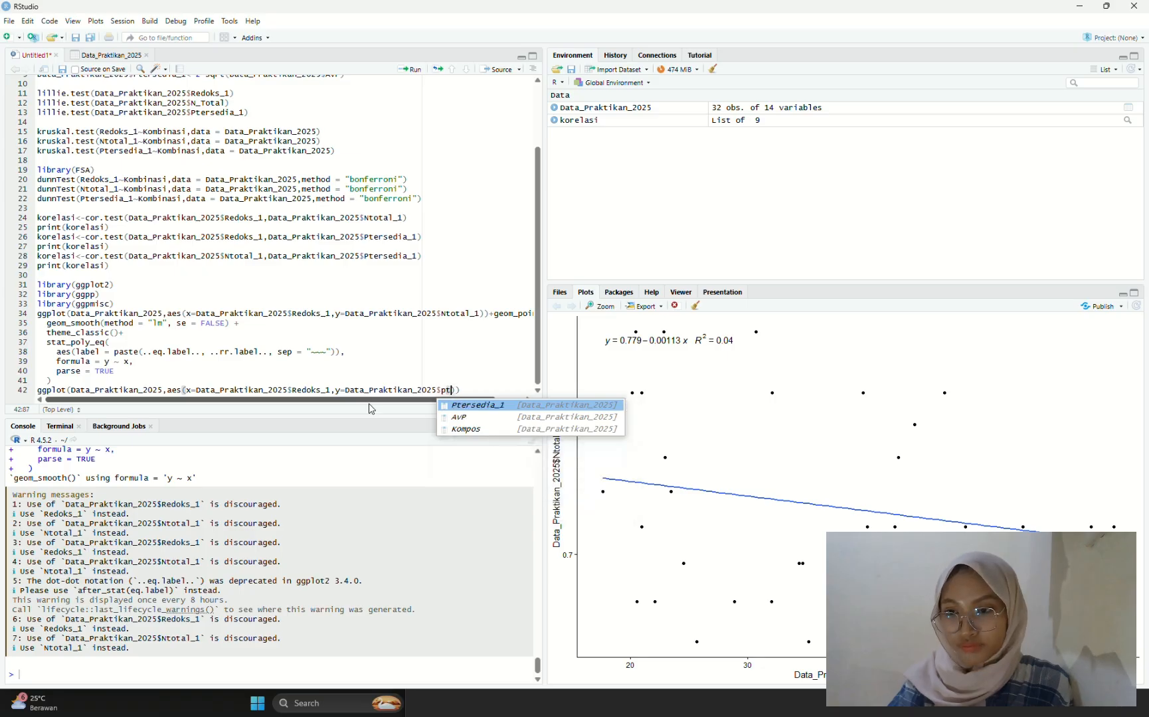
click(511, 406)
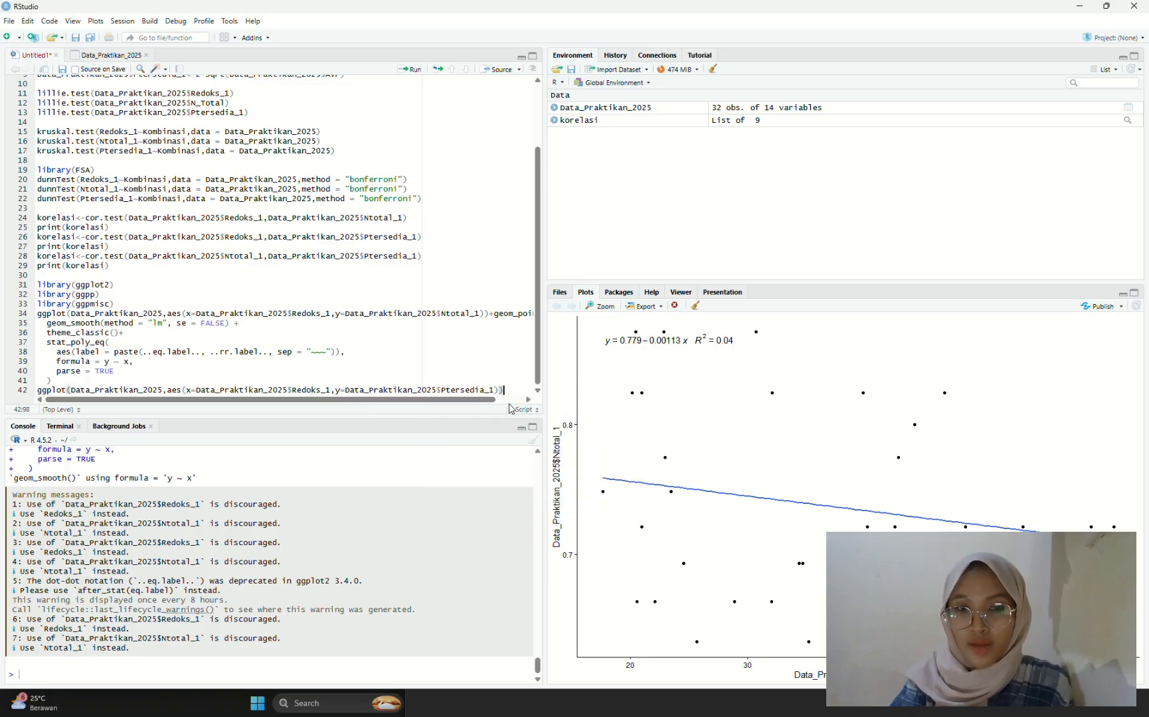
Step: Append the same geom_point, lm geom_smooth, theme_classic and stat_poly_eq code to the line 42 ggplot call with + and run it
text(+)
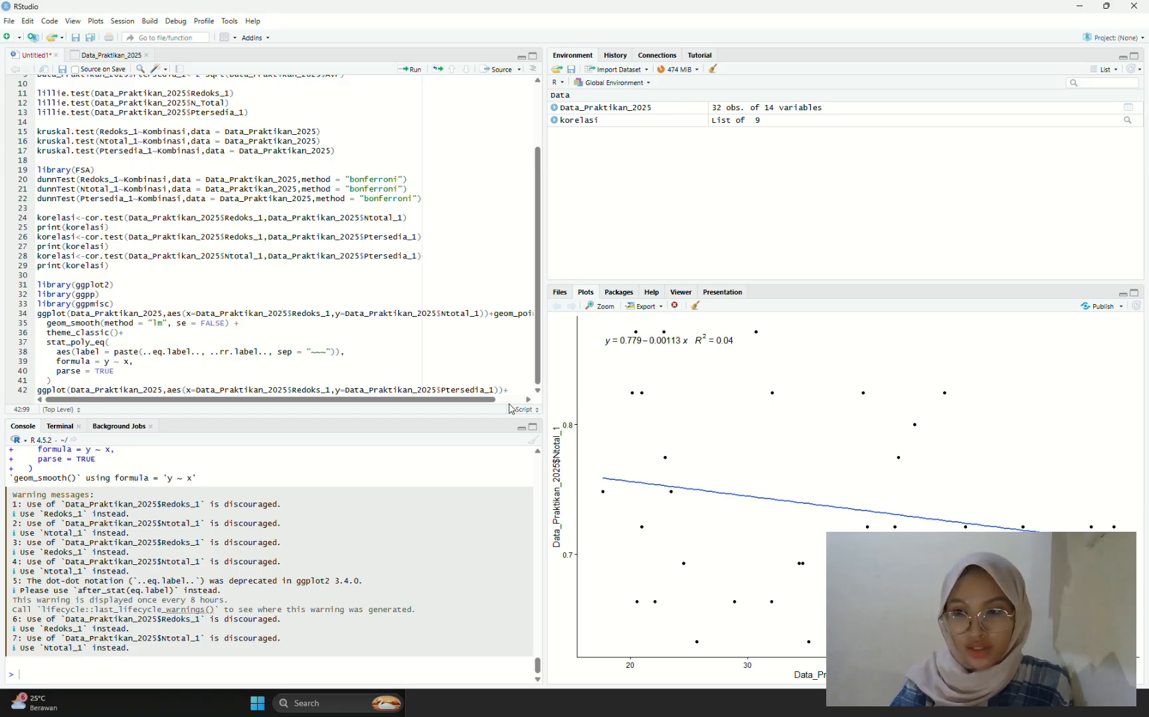
text(geom_point()+   geom_smooth(method = "lm", se = FALSE) +   theme_classic()+   stat_poly_eq(     aes(label = paste(..eq.label.., ..rr.label.., sep = "~~~")),     formula = y ~ x,     parse = TRUE   ))
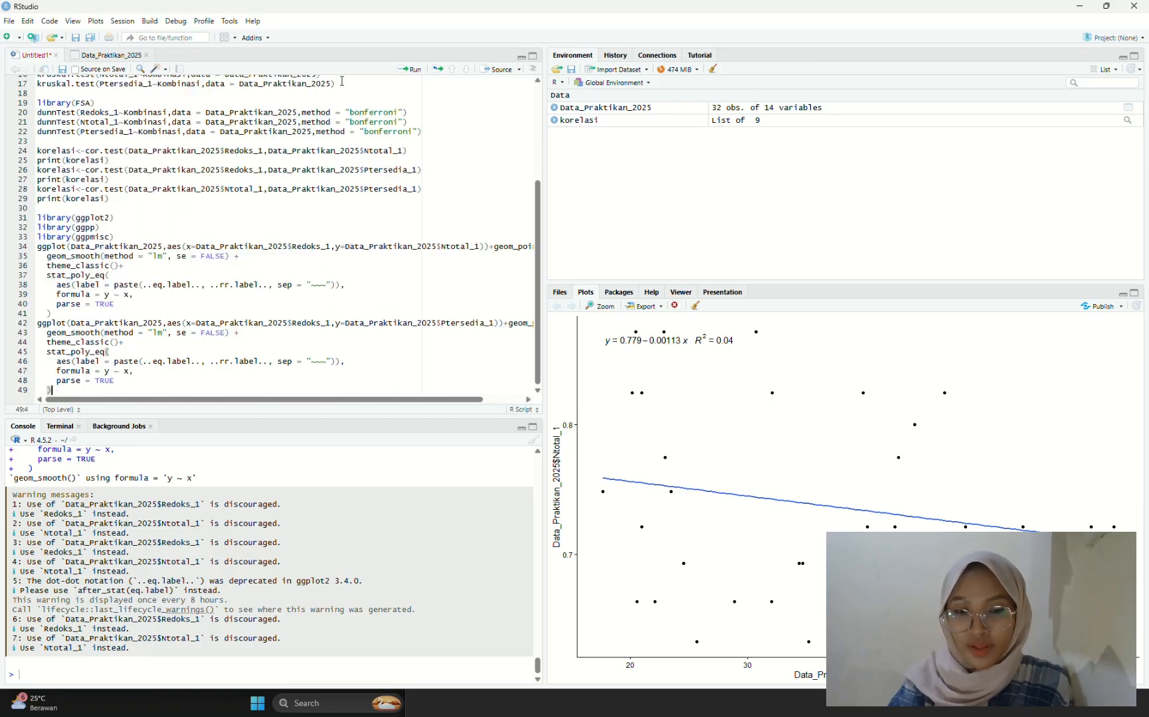
click(412, 69)
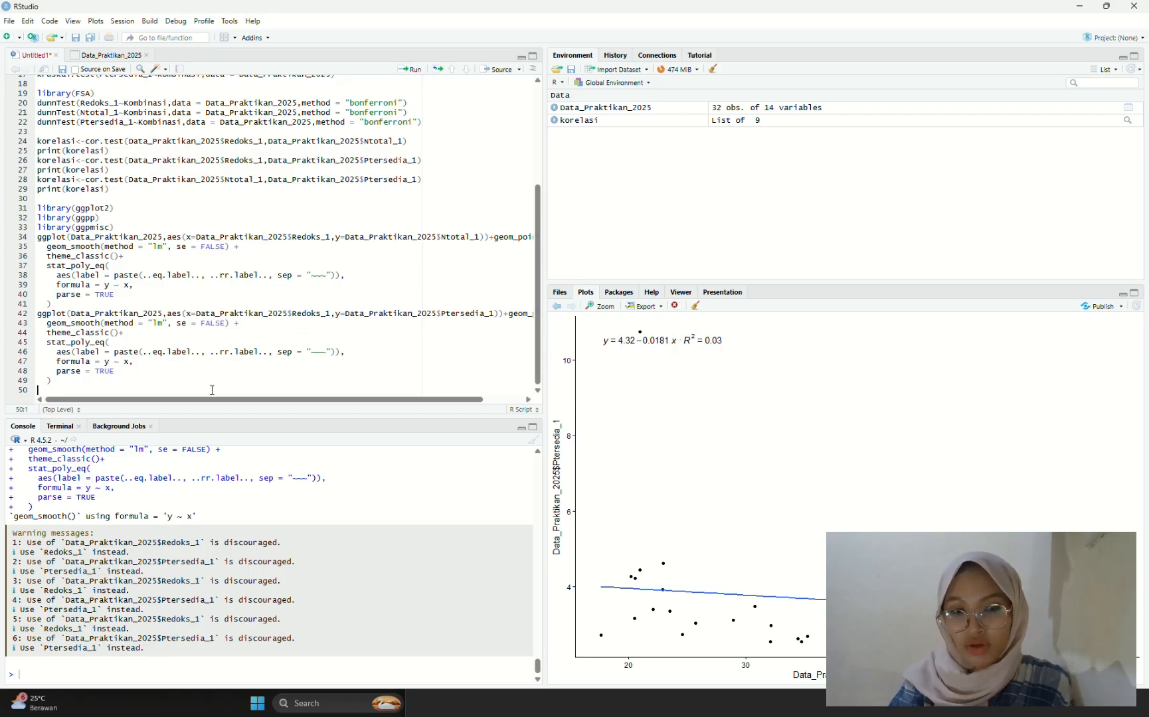
Step: Start a ggplot call on line 50 with Data_Praktikan_2025 as the data and an empty aes() mapping
text(plot)
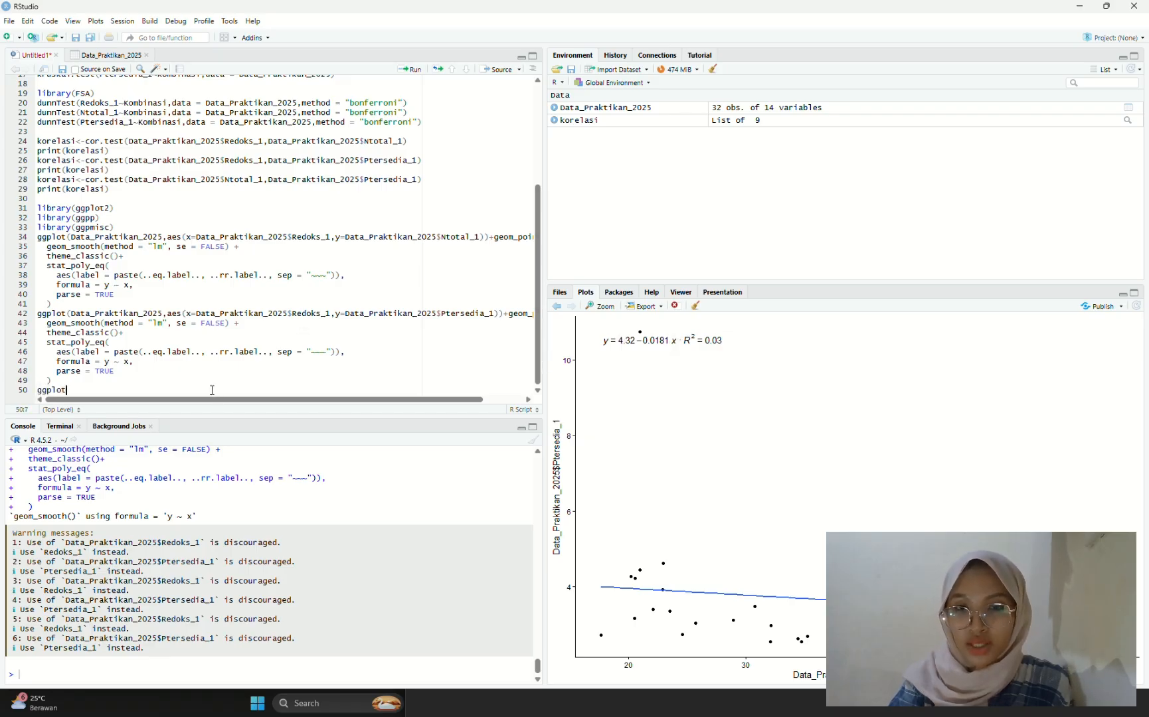
text(()
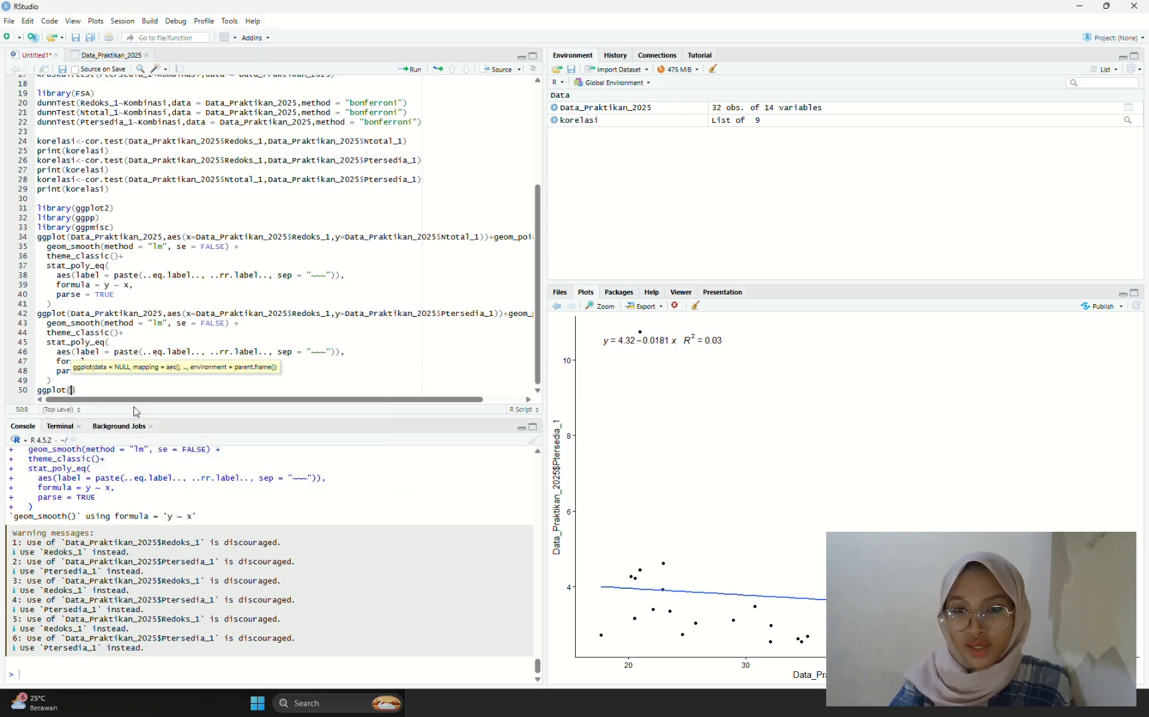
text(data)
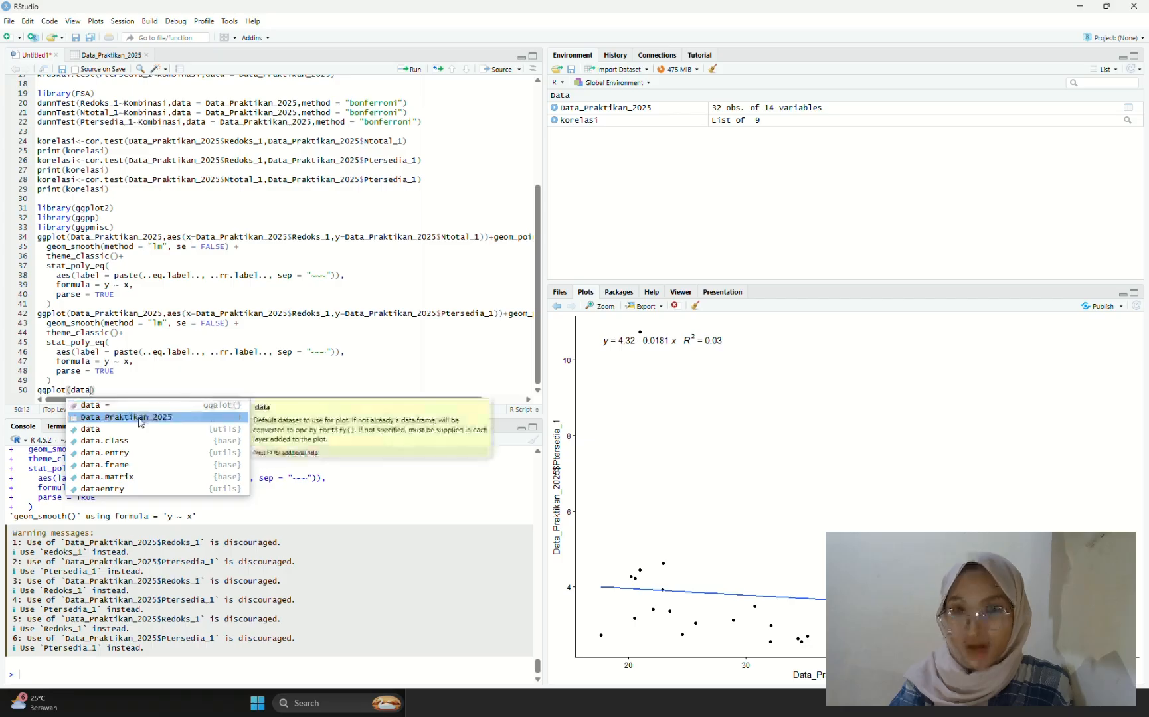
click(138, 418)
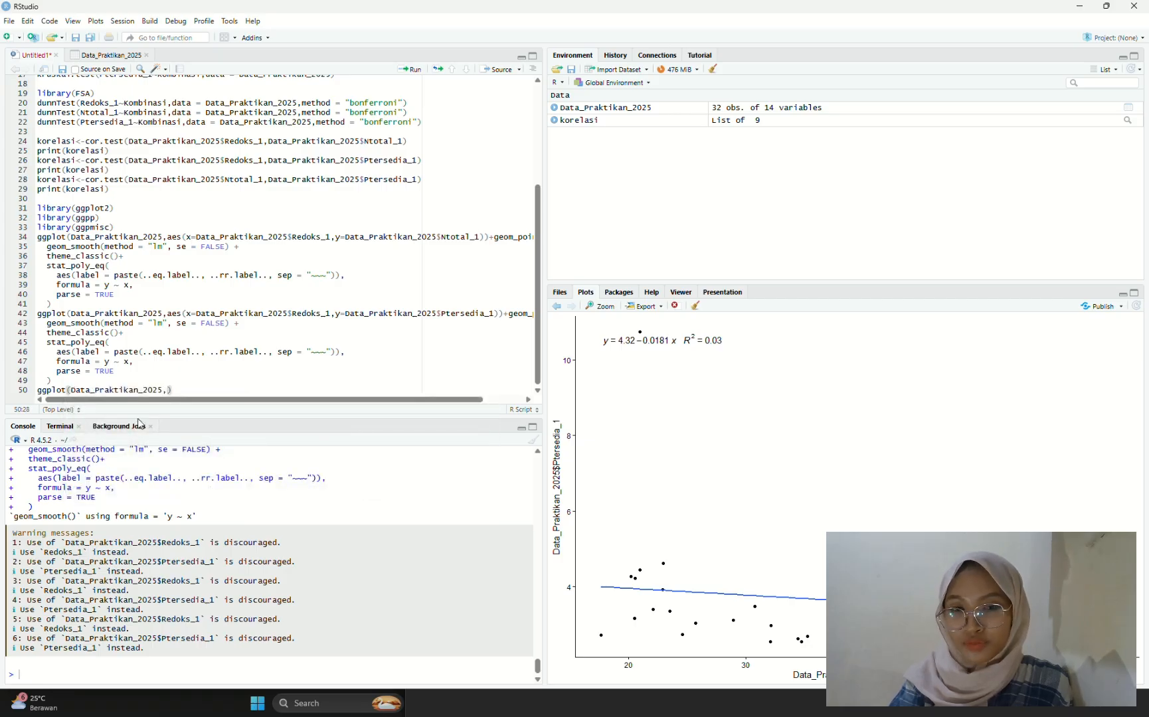
text(aes)
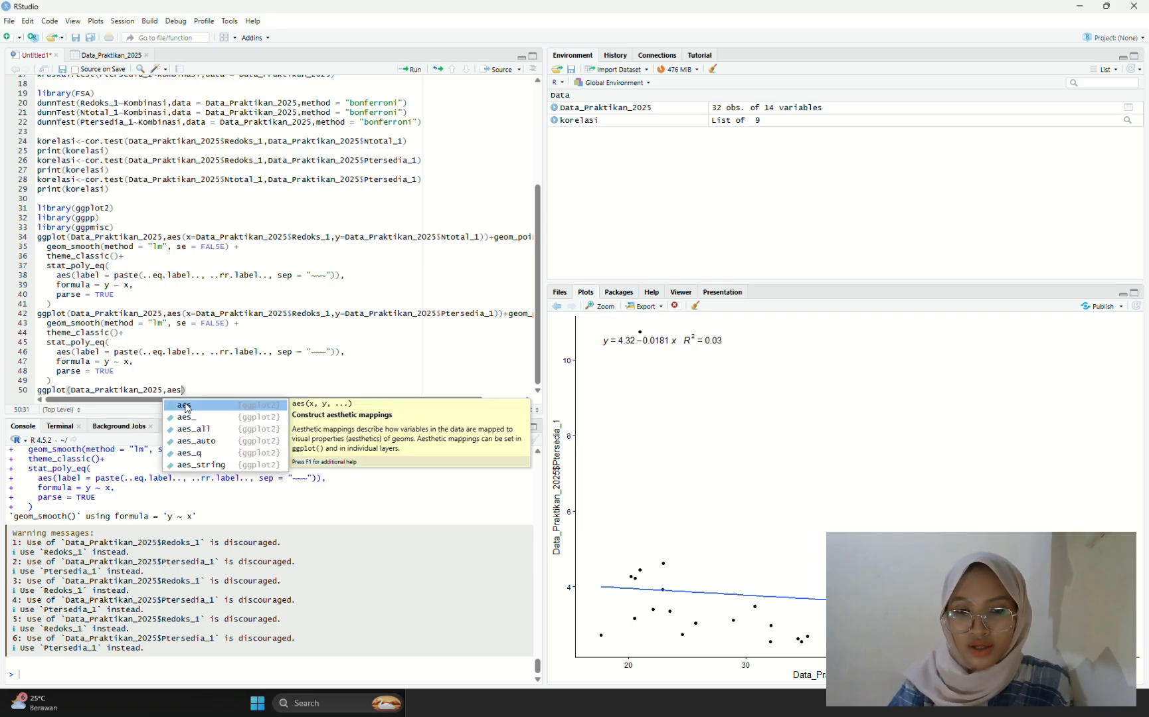
click(186, 408)
Step: Enter Data_Praktikan_2025$Ntotal_1 as the first aes() argument of the ggplot call on line 50
text(d)
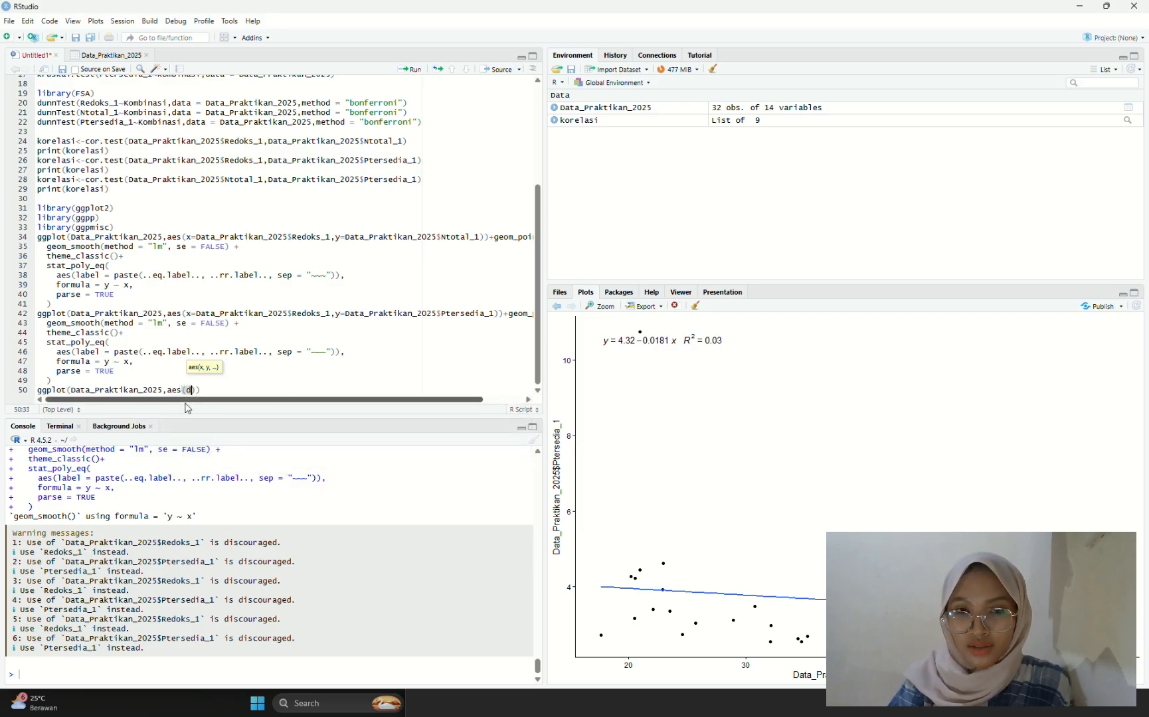
text(ata)
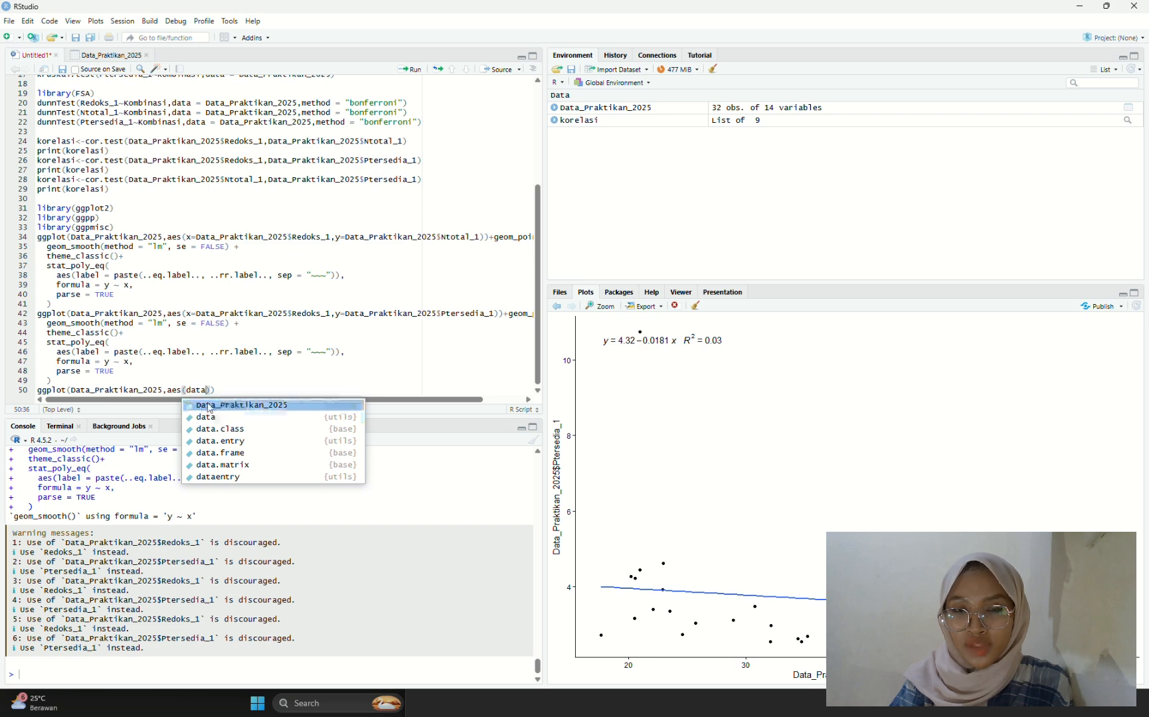
click(209, 405)
text($)
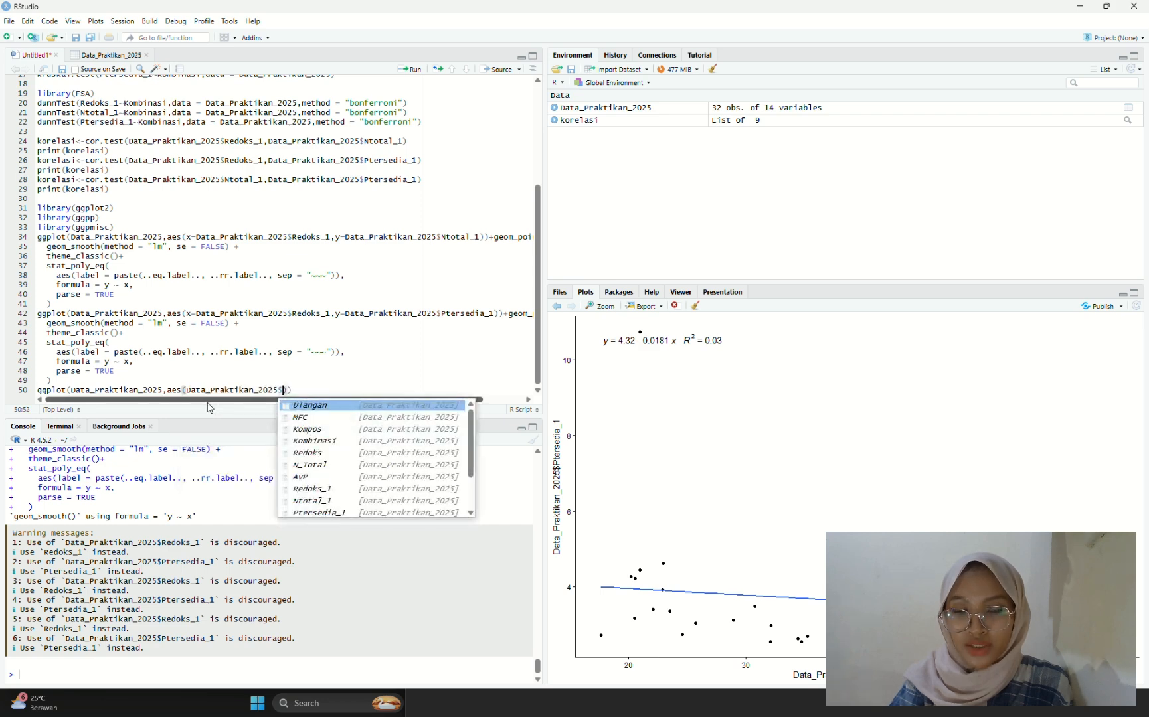
text(Nt)
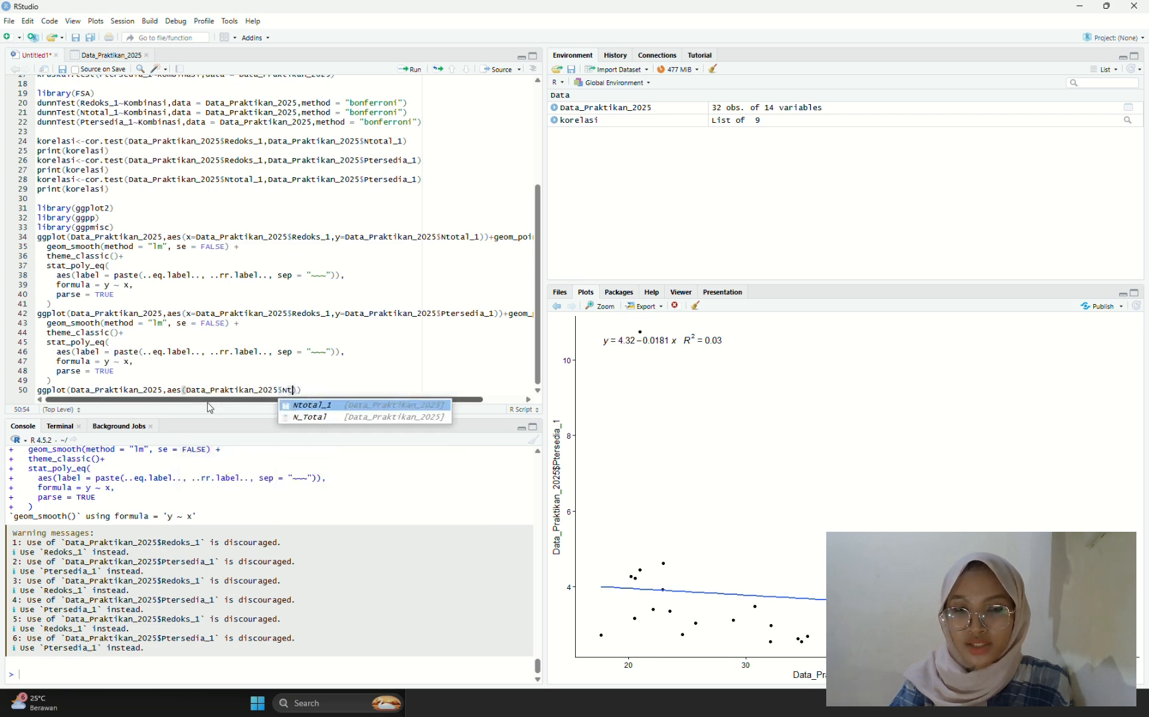
click(290, 406)
Step: Map y to Data_Praktikan_2025$Ptersedia_1 inside the aes() of the ggplot call on line 50
text(,y)
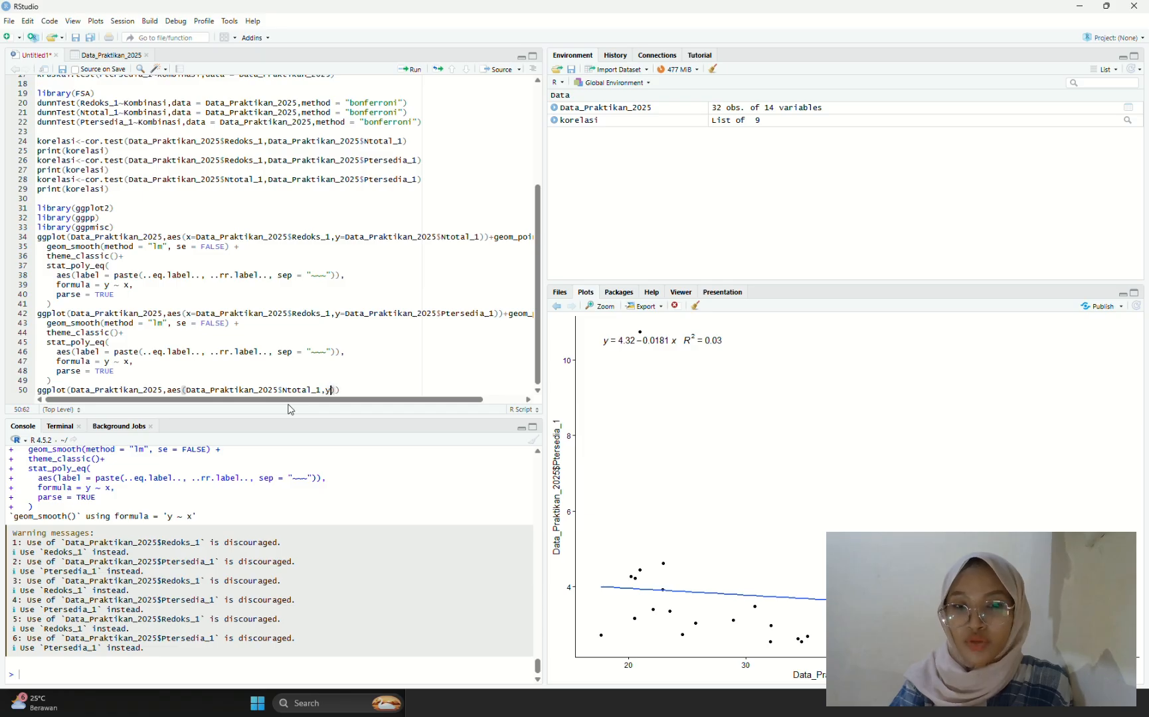
text(=Data)
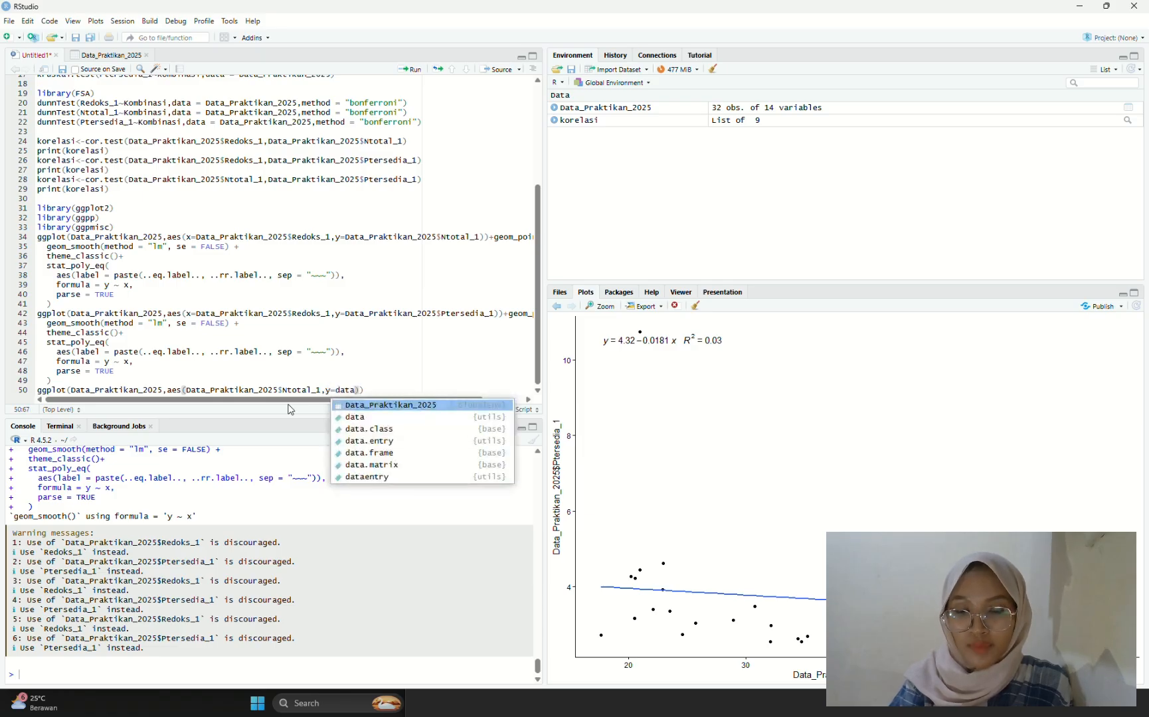
click(352, 405)
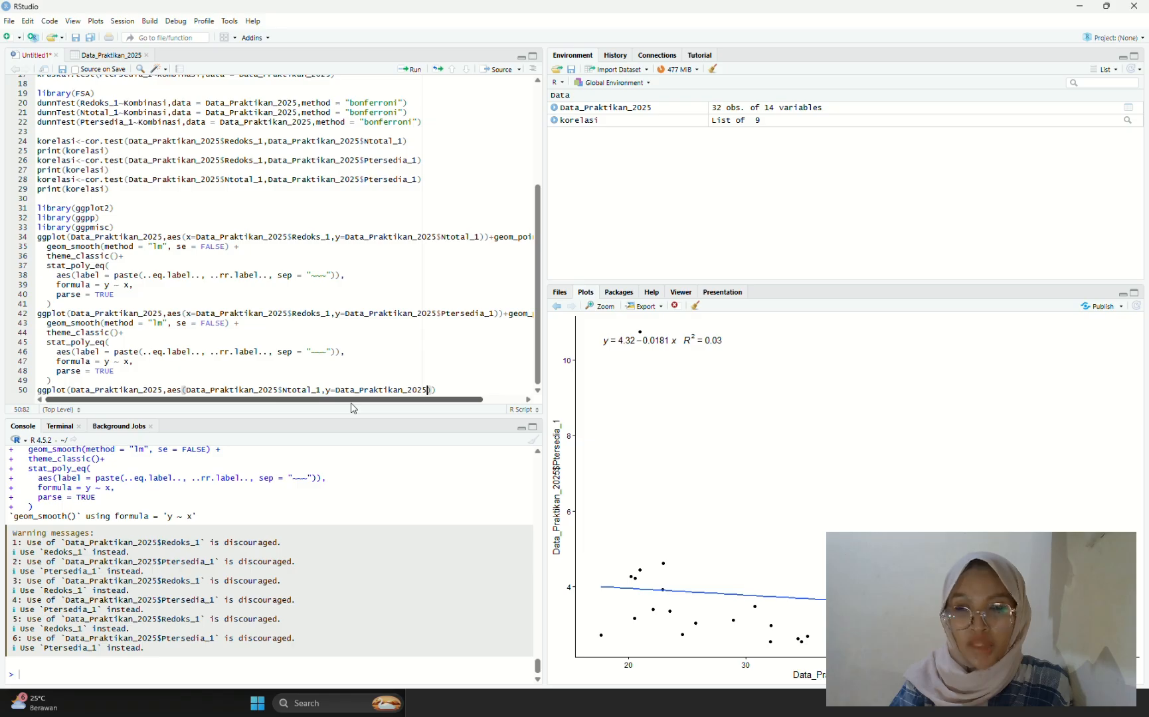
text($P)
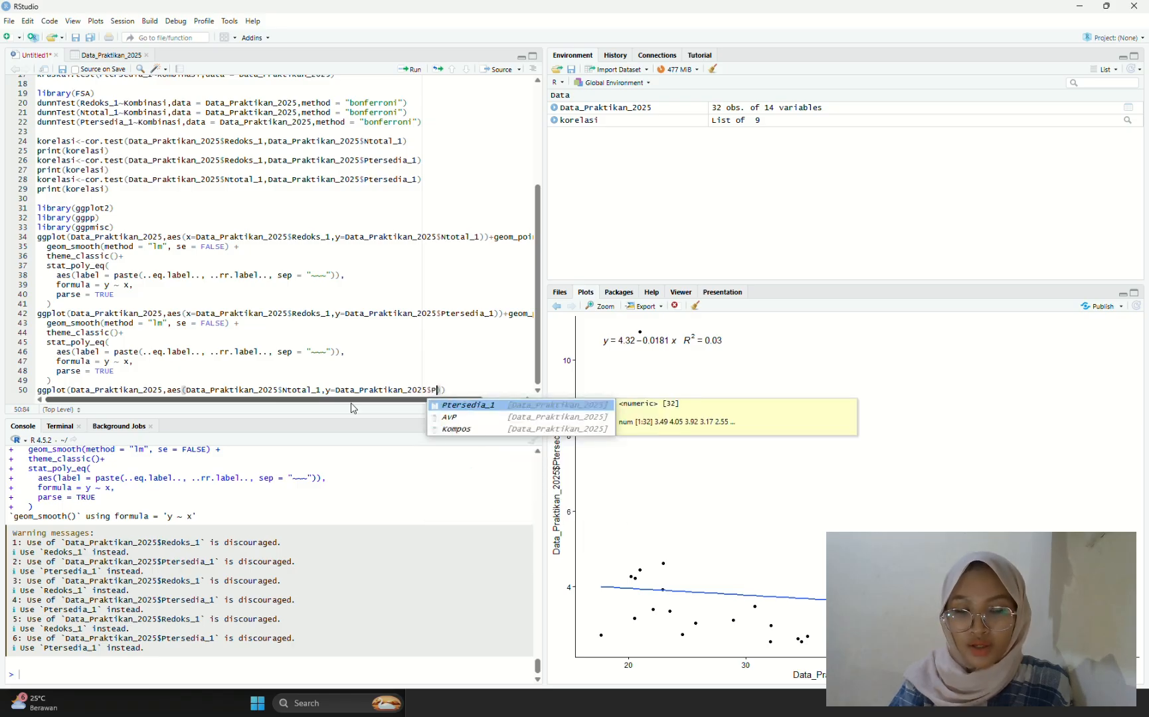
click(443, 406)
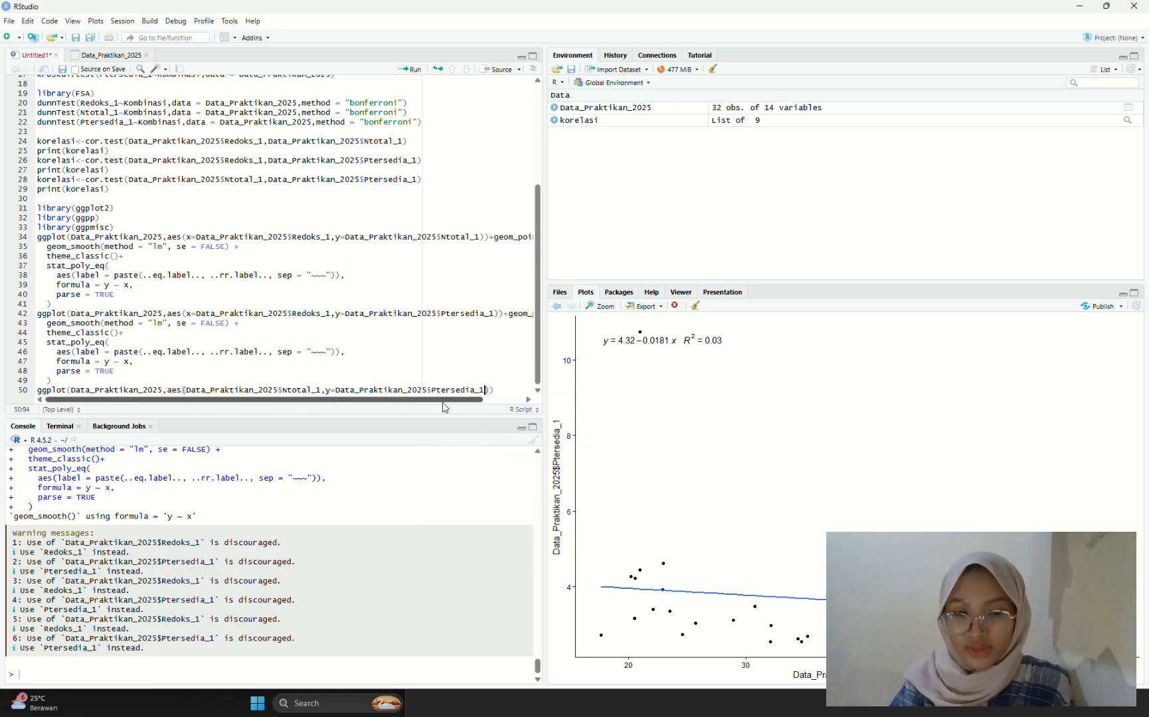
Step: Append the geom_point, lm geom_smooth, theme_classic and stat_poly_eq code to the line 50 ggplot call with + and run it
text()))
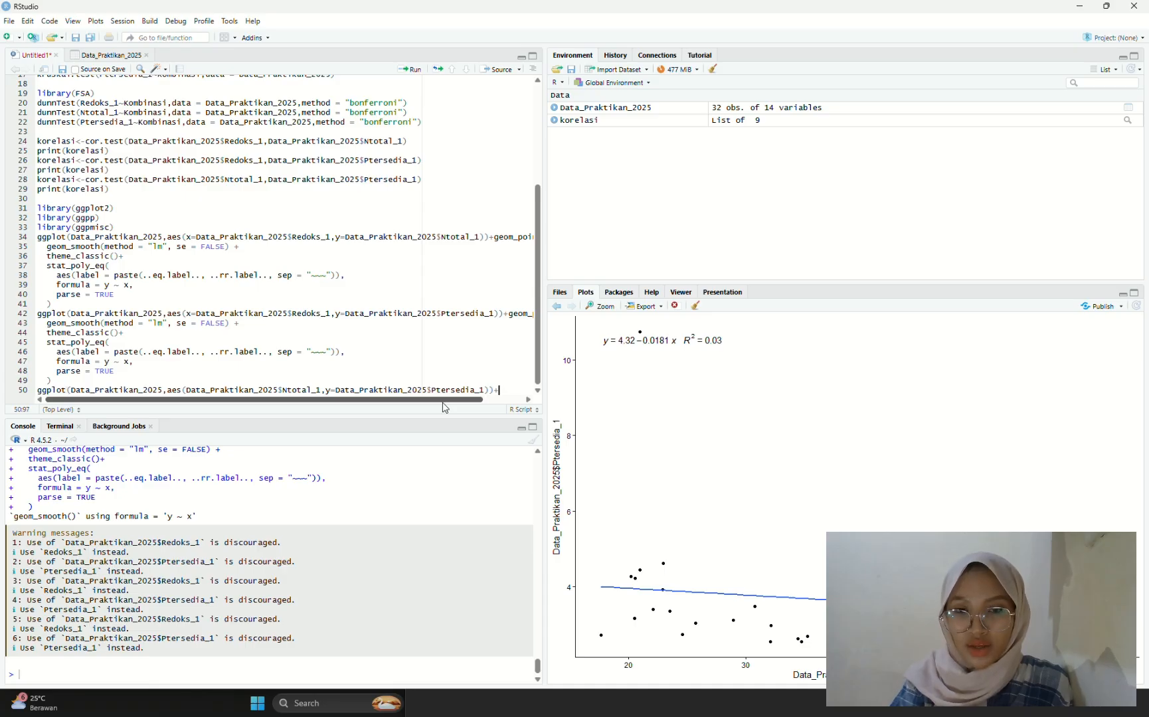
text(geom_point()+   geom_smooth(method = "lm", se = FALSE) +   theme_classic()+   stat_poly_eq(     aes(label = paste(..eq.label.., ..rr.label.., sep = "~~~")),     formula = y ~ x,     parse = TRUE   ))
click(419, 70)
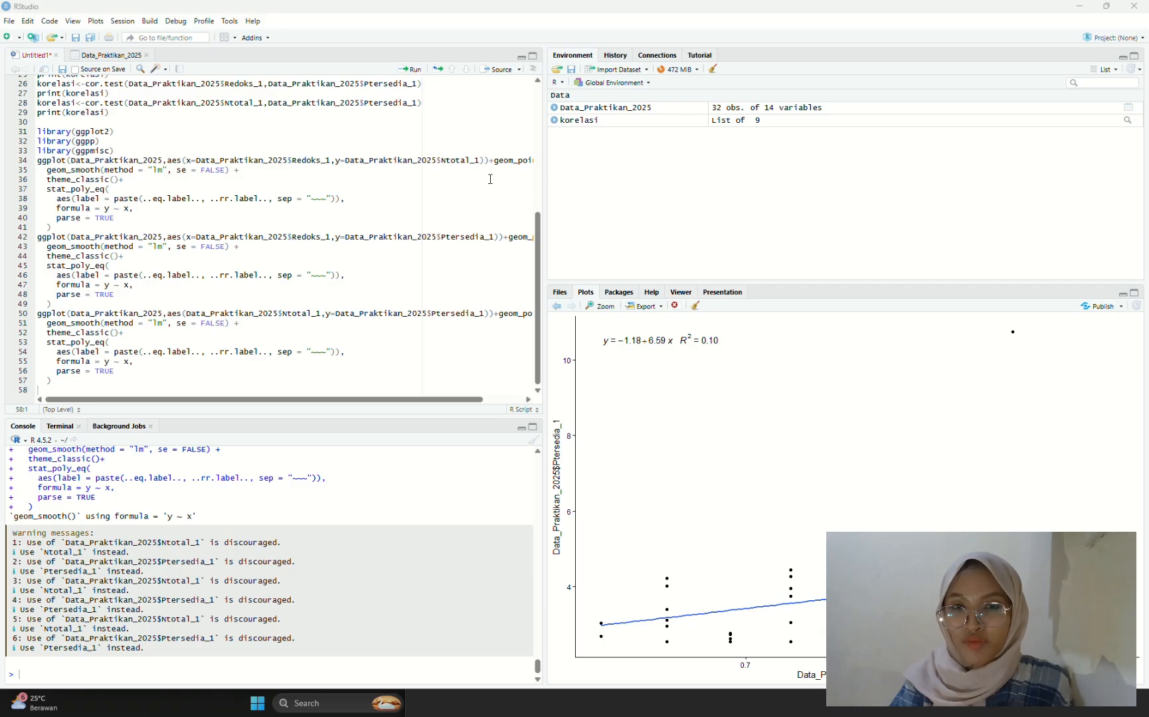
Step: Review the earlier test results in the console and the complete script from its first to its last line
scroll(449, 471, up, 20)
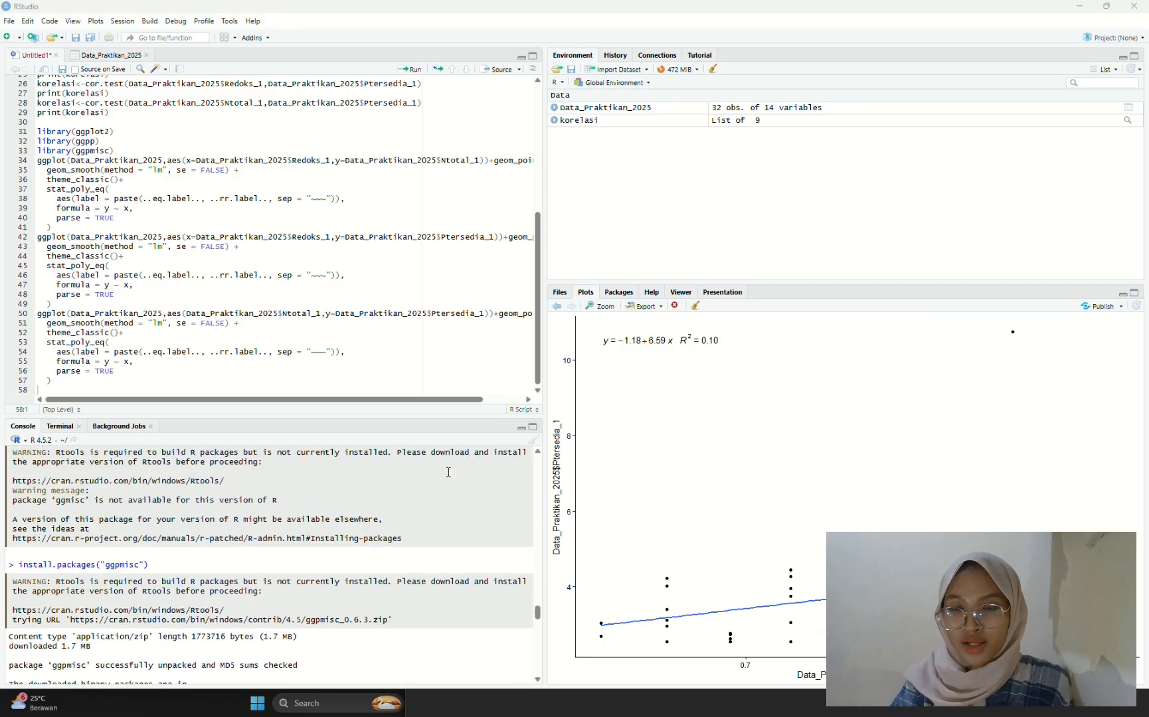
scroll(449, 471, up, 10)
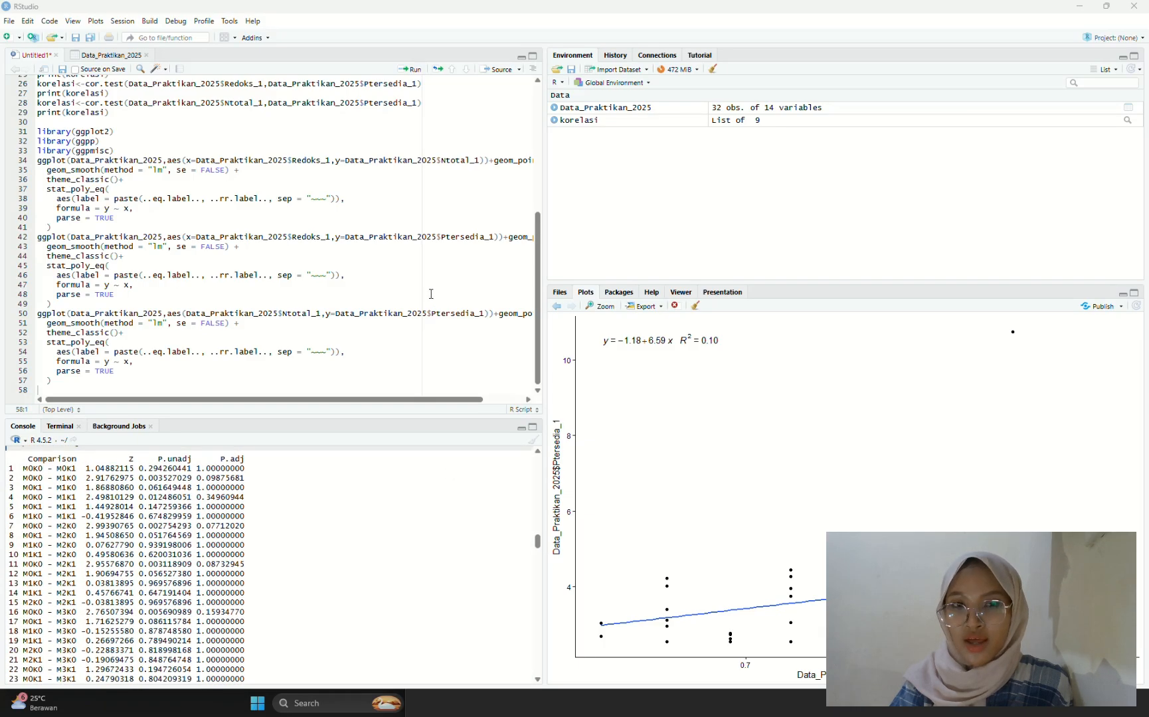
scroll(426, 291, up, 8)
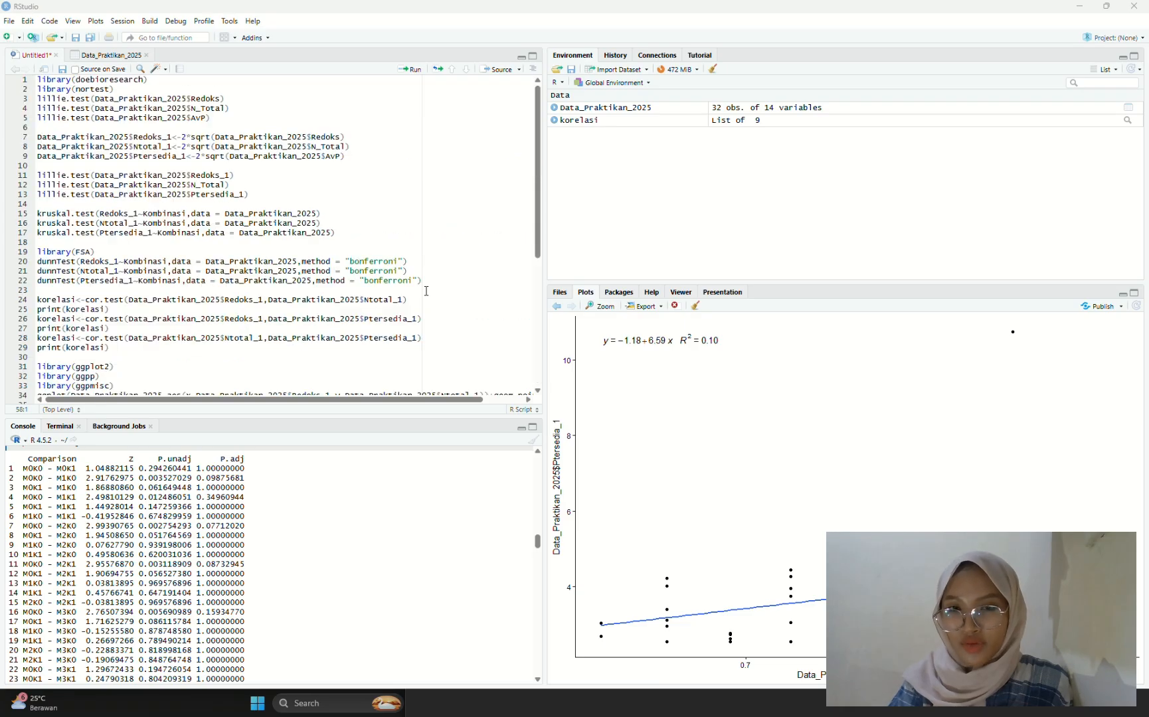
scroll(427, 293, down, 1)
scroll(429, 288, down, 8)
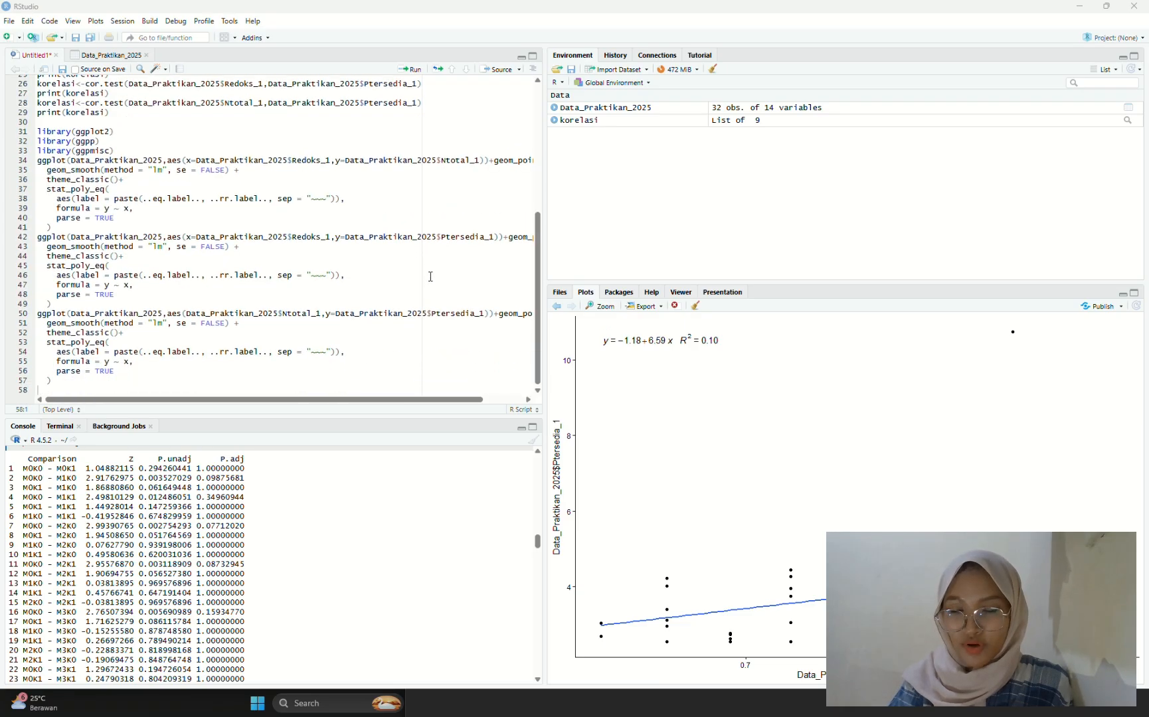